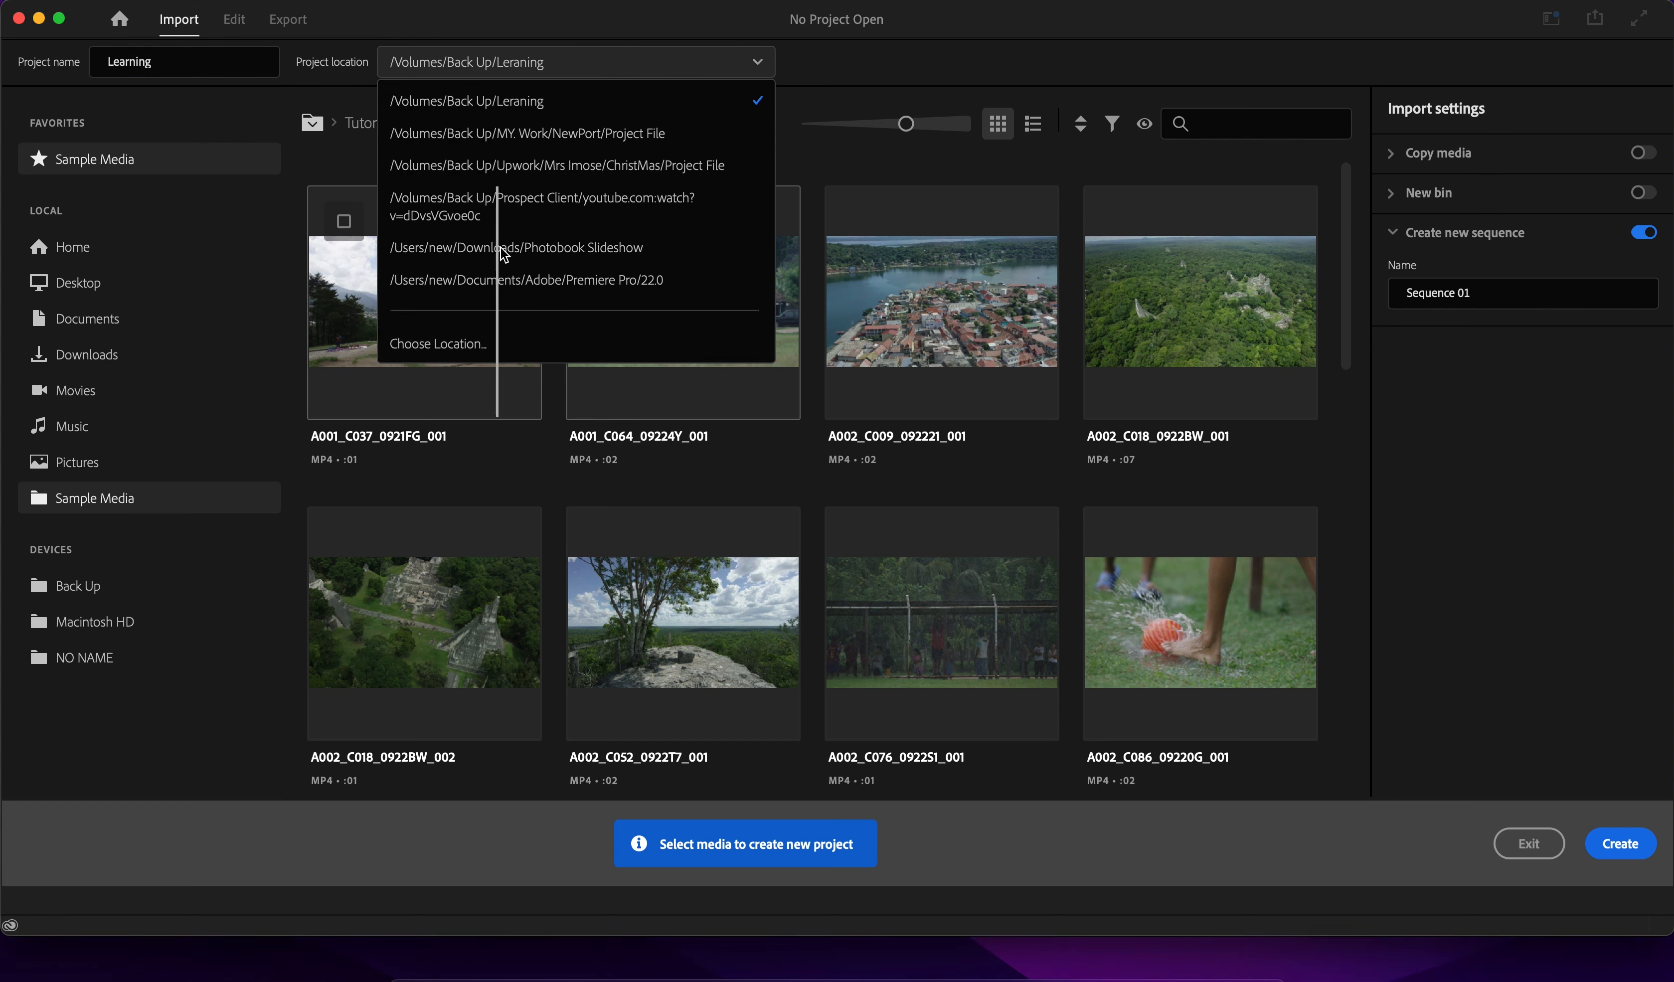
# Choose the Leraning folder on Back Up as the project location and create the Learning project, replacing the existing one.
pyautogui.click(475, 347)
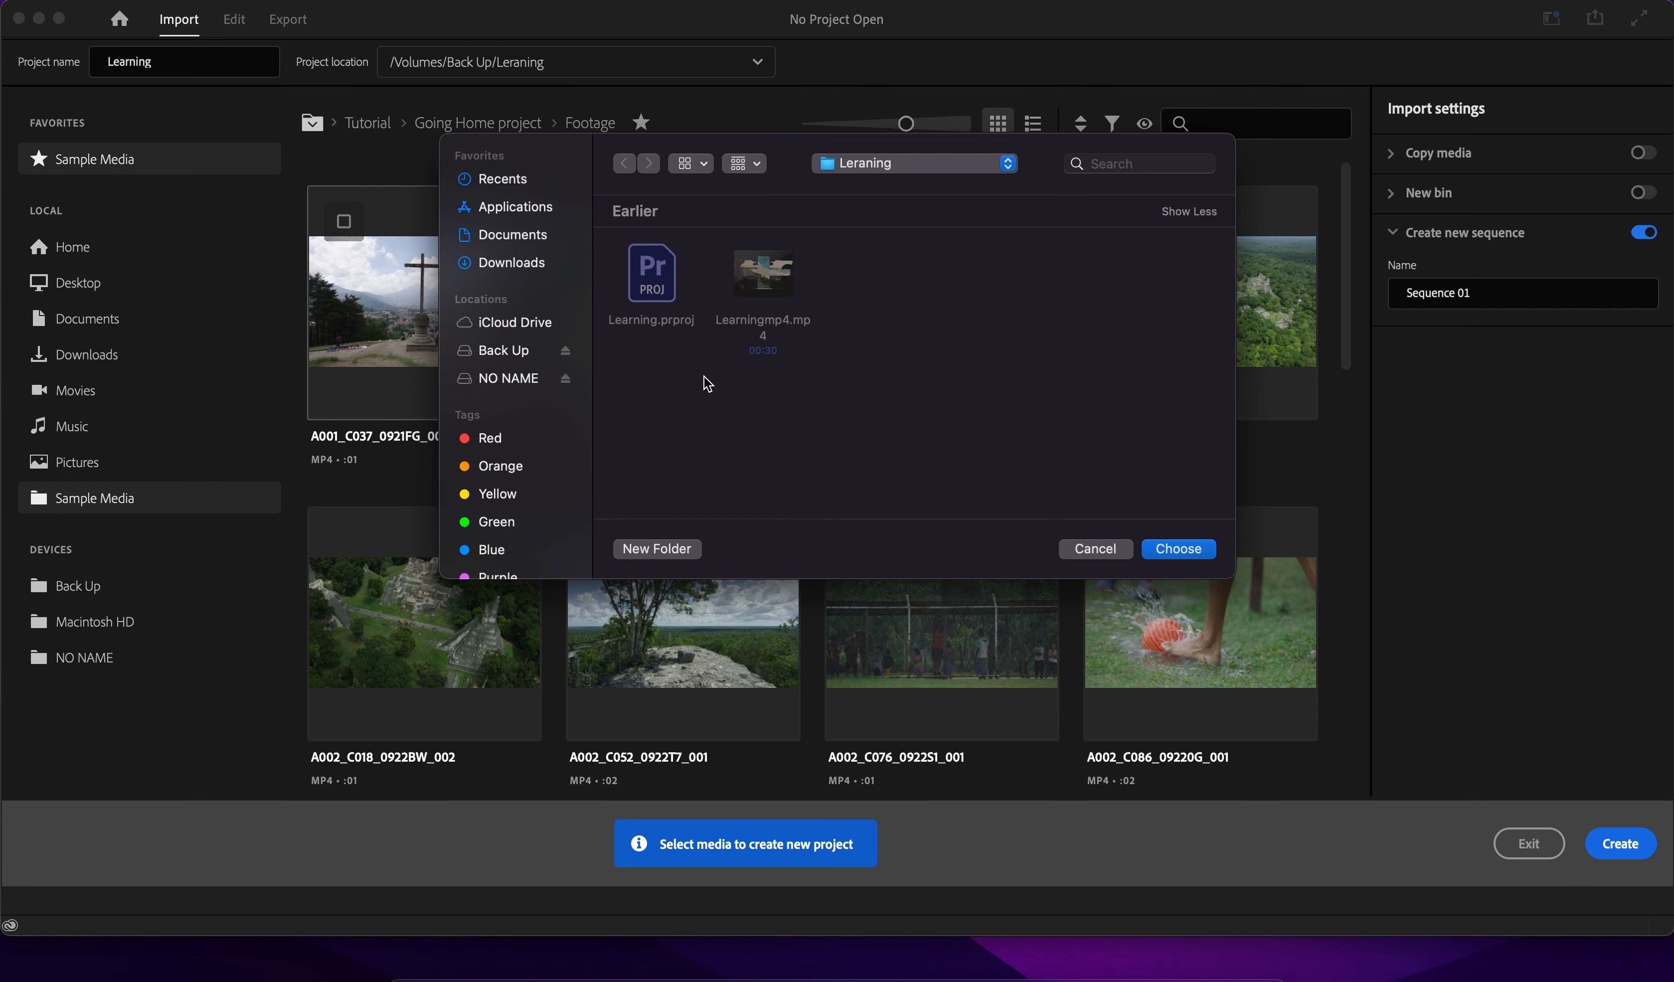
pyautogui.click(1175, 552)
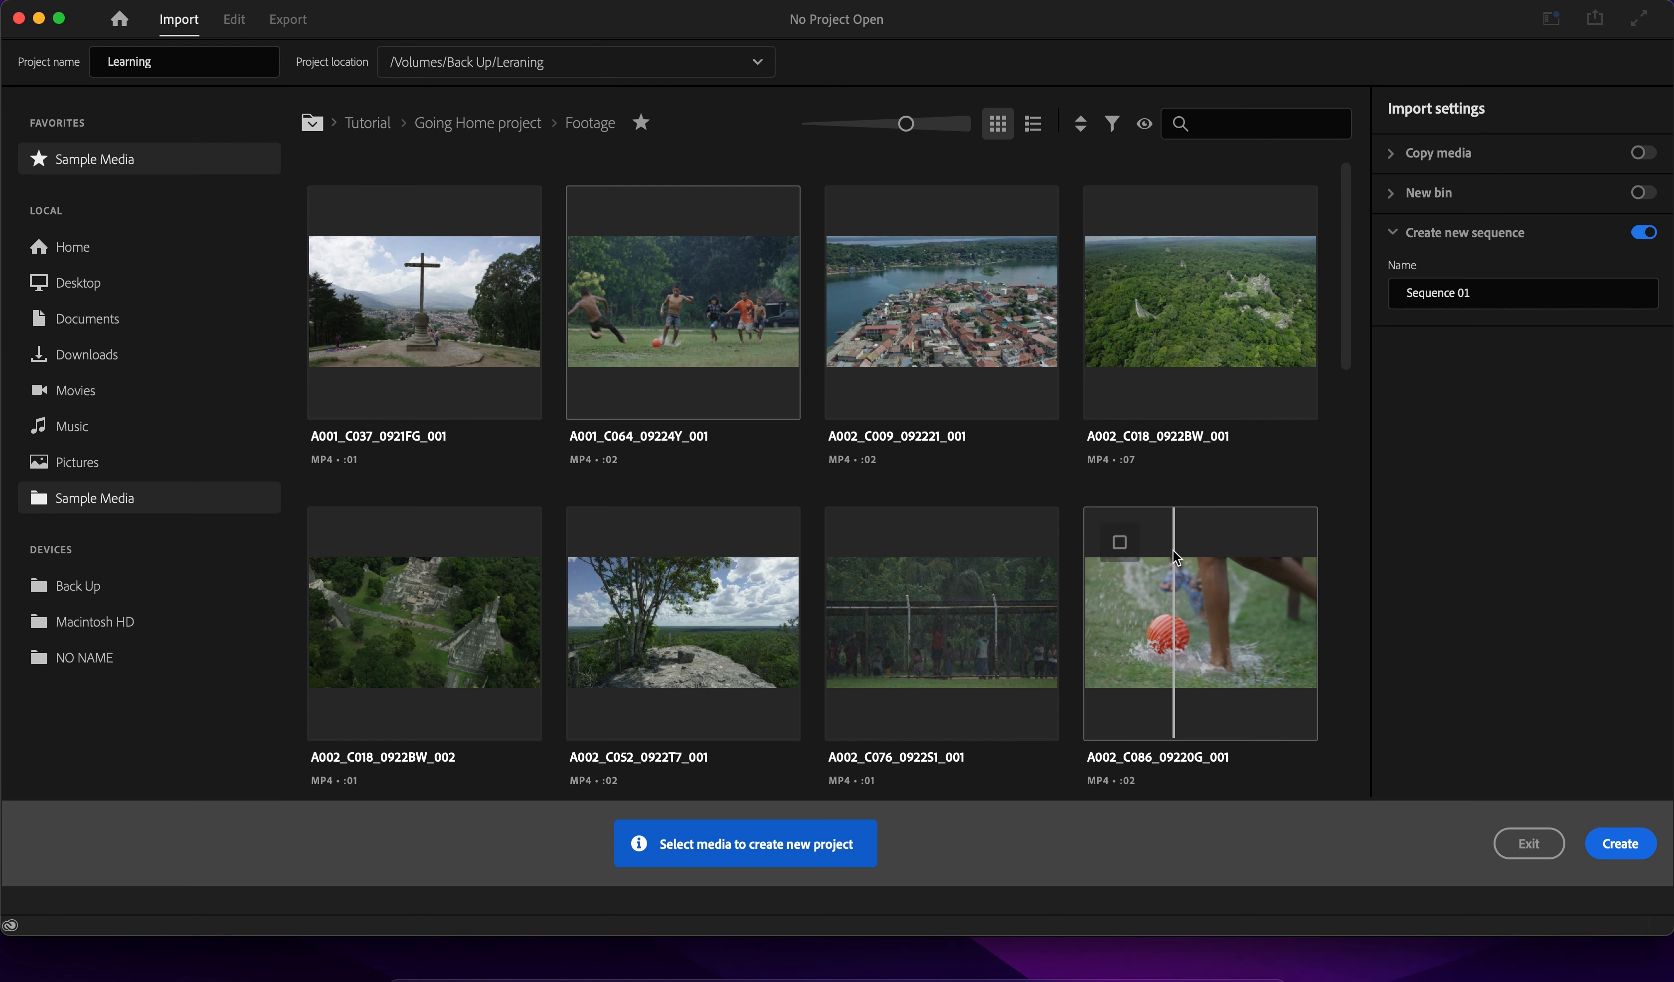
pyautogui.click(1619, 844)
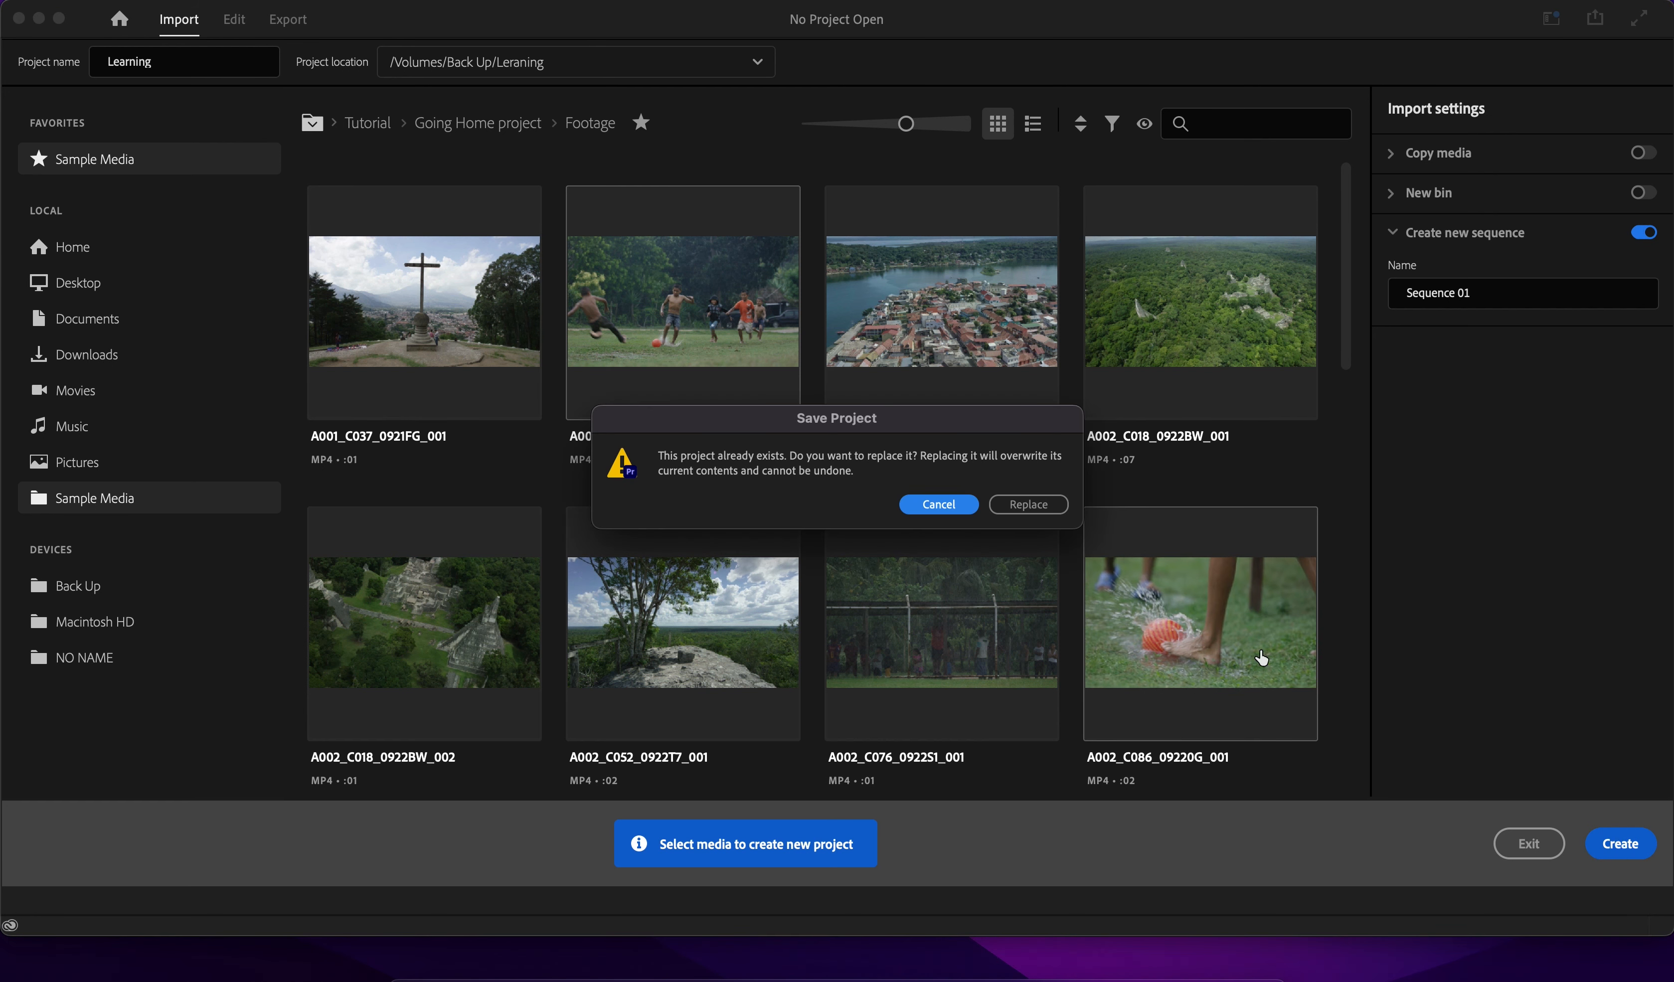
pyautogui.click(1042, 516)
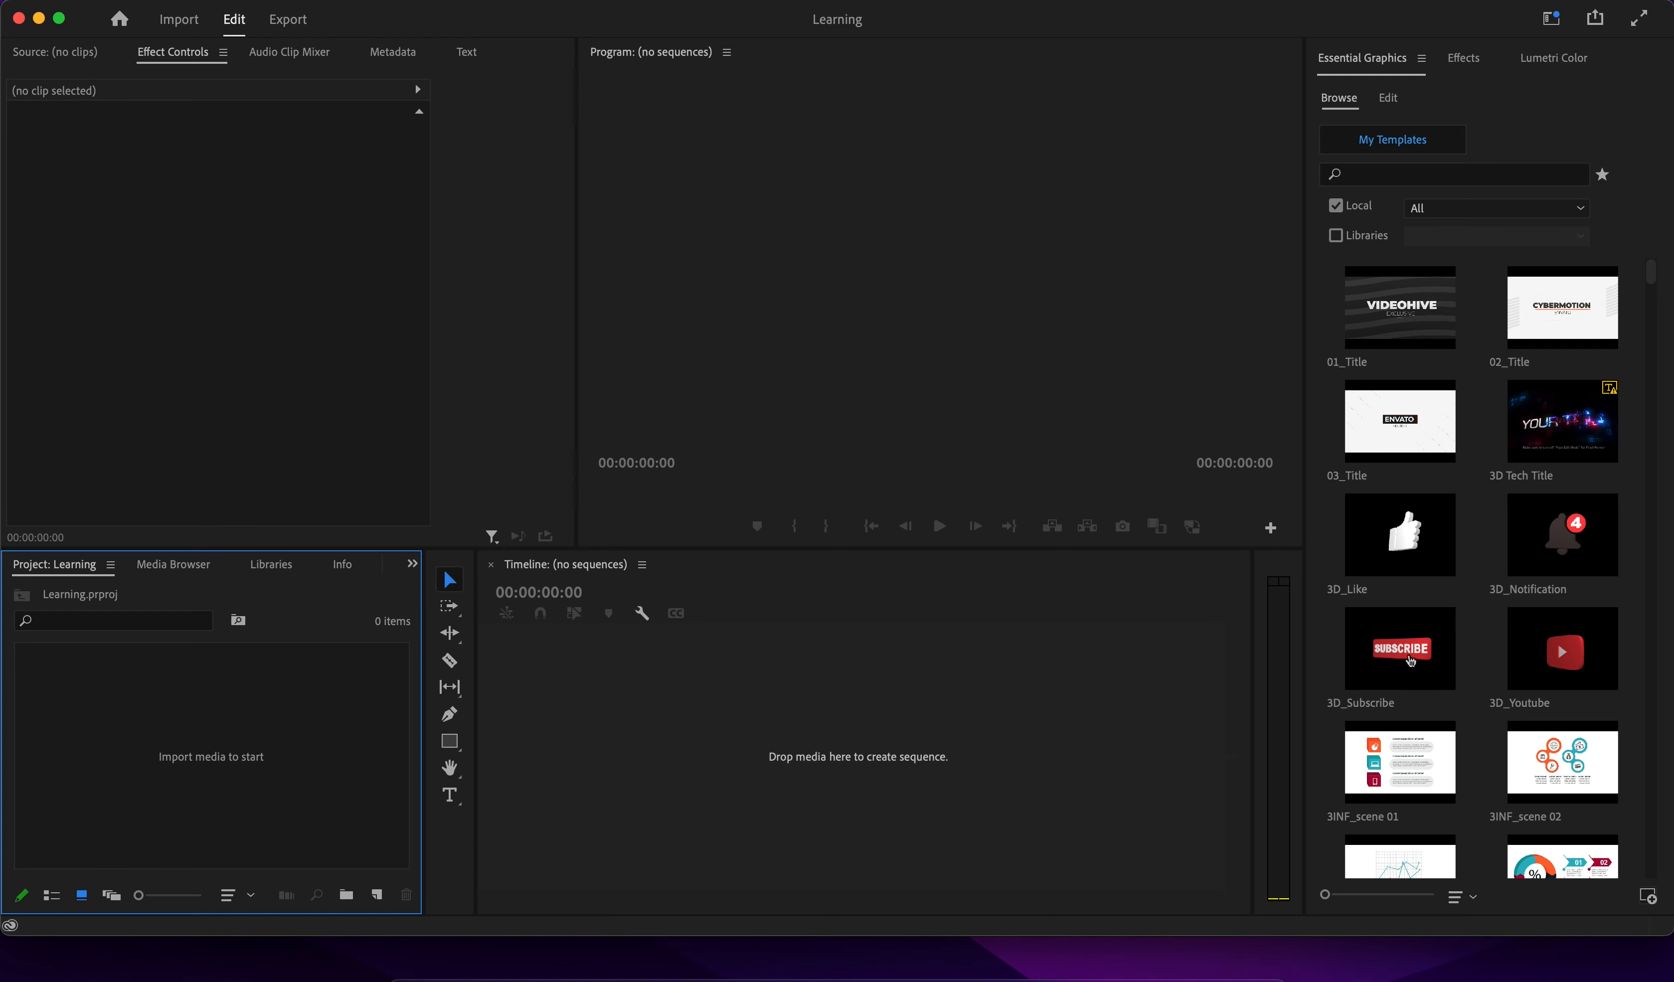
pyautogui.click(159, 1)
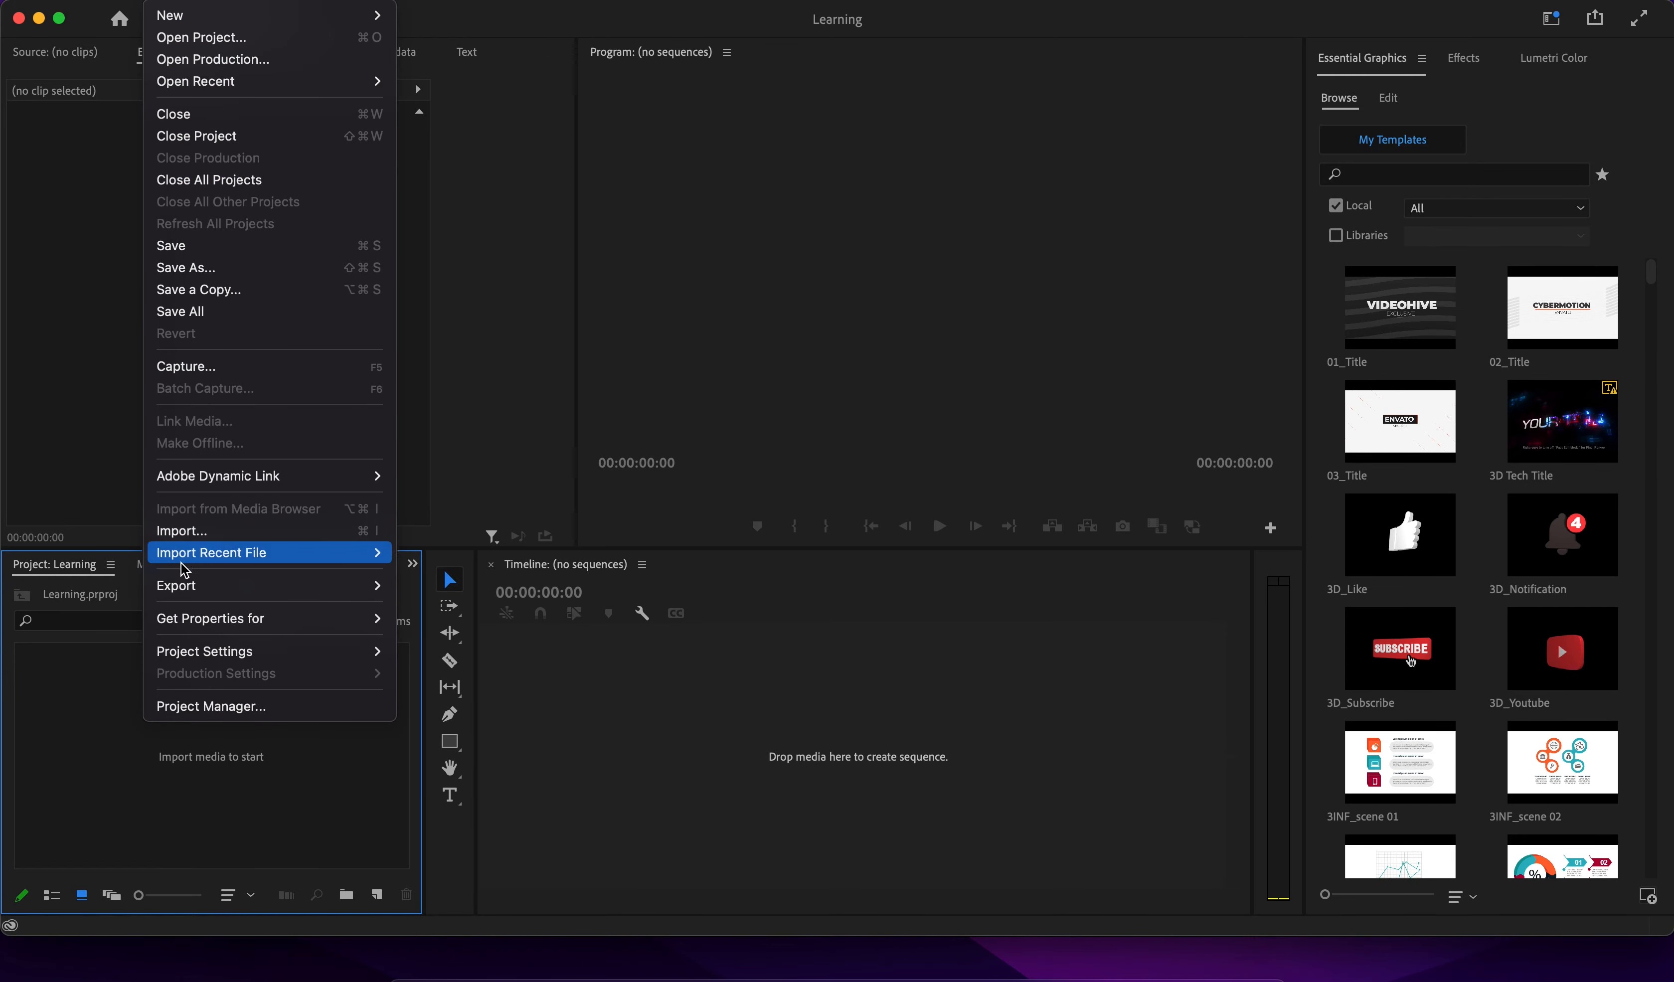
pyautogui.click(67, 747)
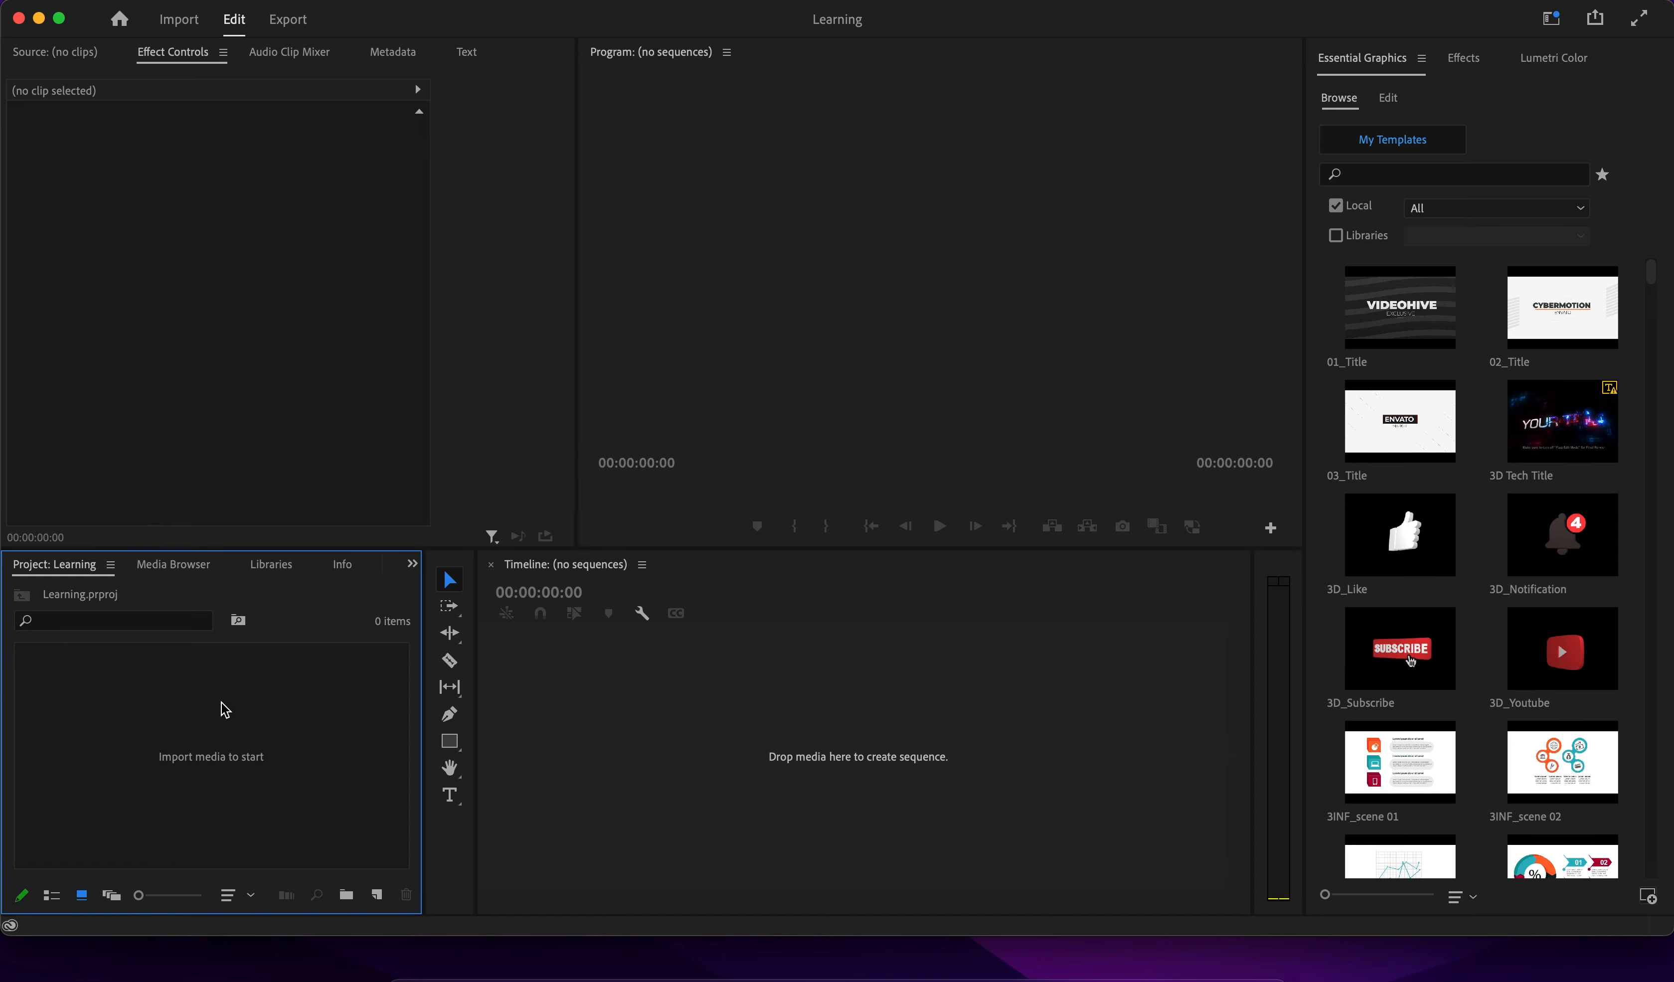
pyautogui.rightClick(224, 709)
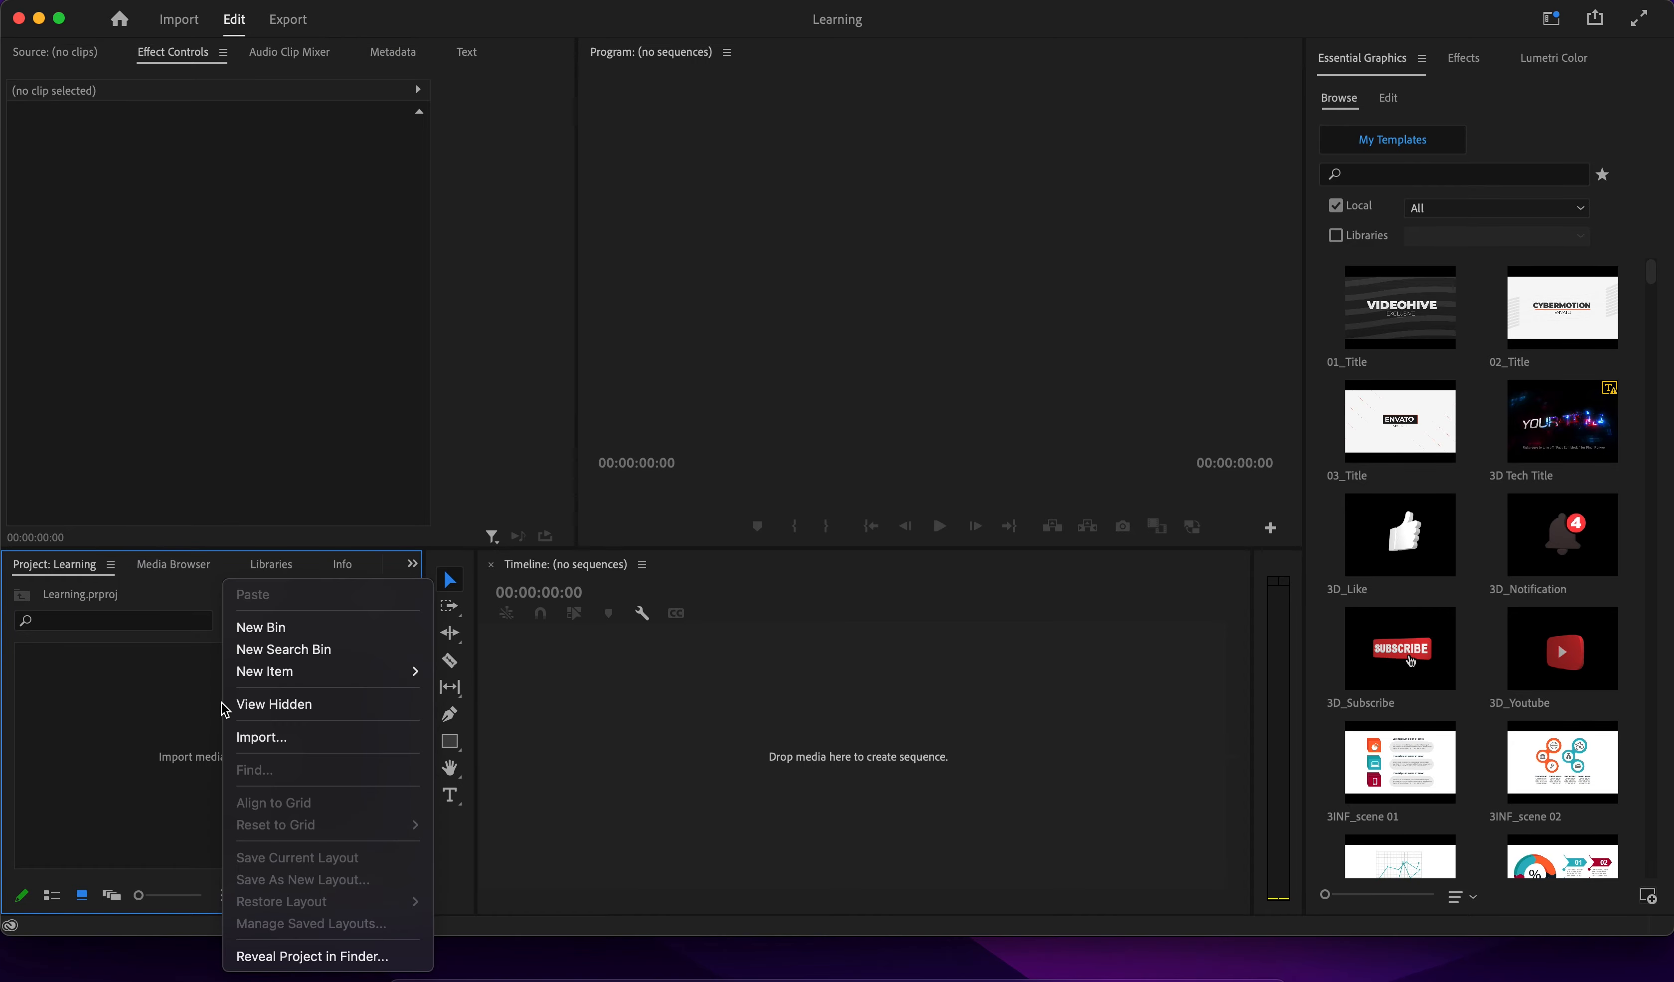
pyautogui.click(138, 732)
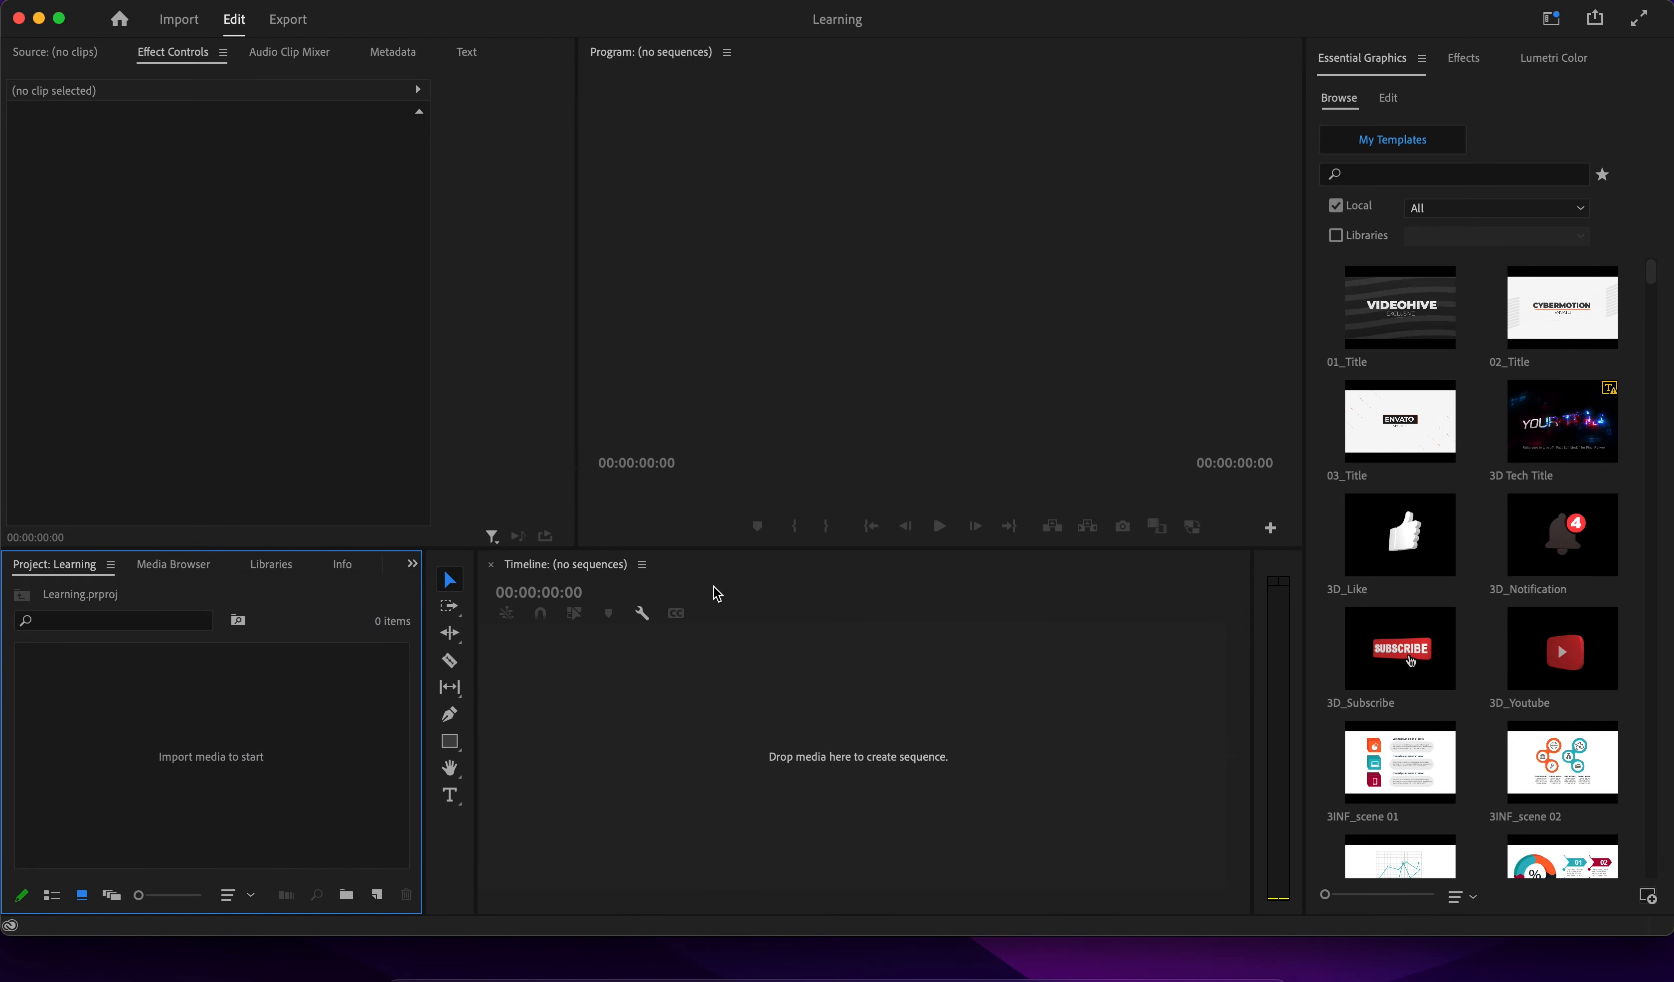
# Import the MP3 and four MP4 files from the Youtube Production folder into the project, leaving out First Video.mov and the .mpp file.
pyautogui.hotkey('ctrl', 'Up')
pyautogui.click(412, 351)
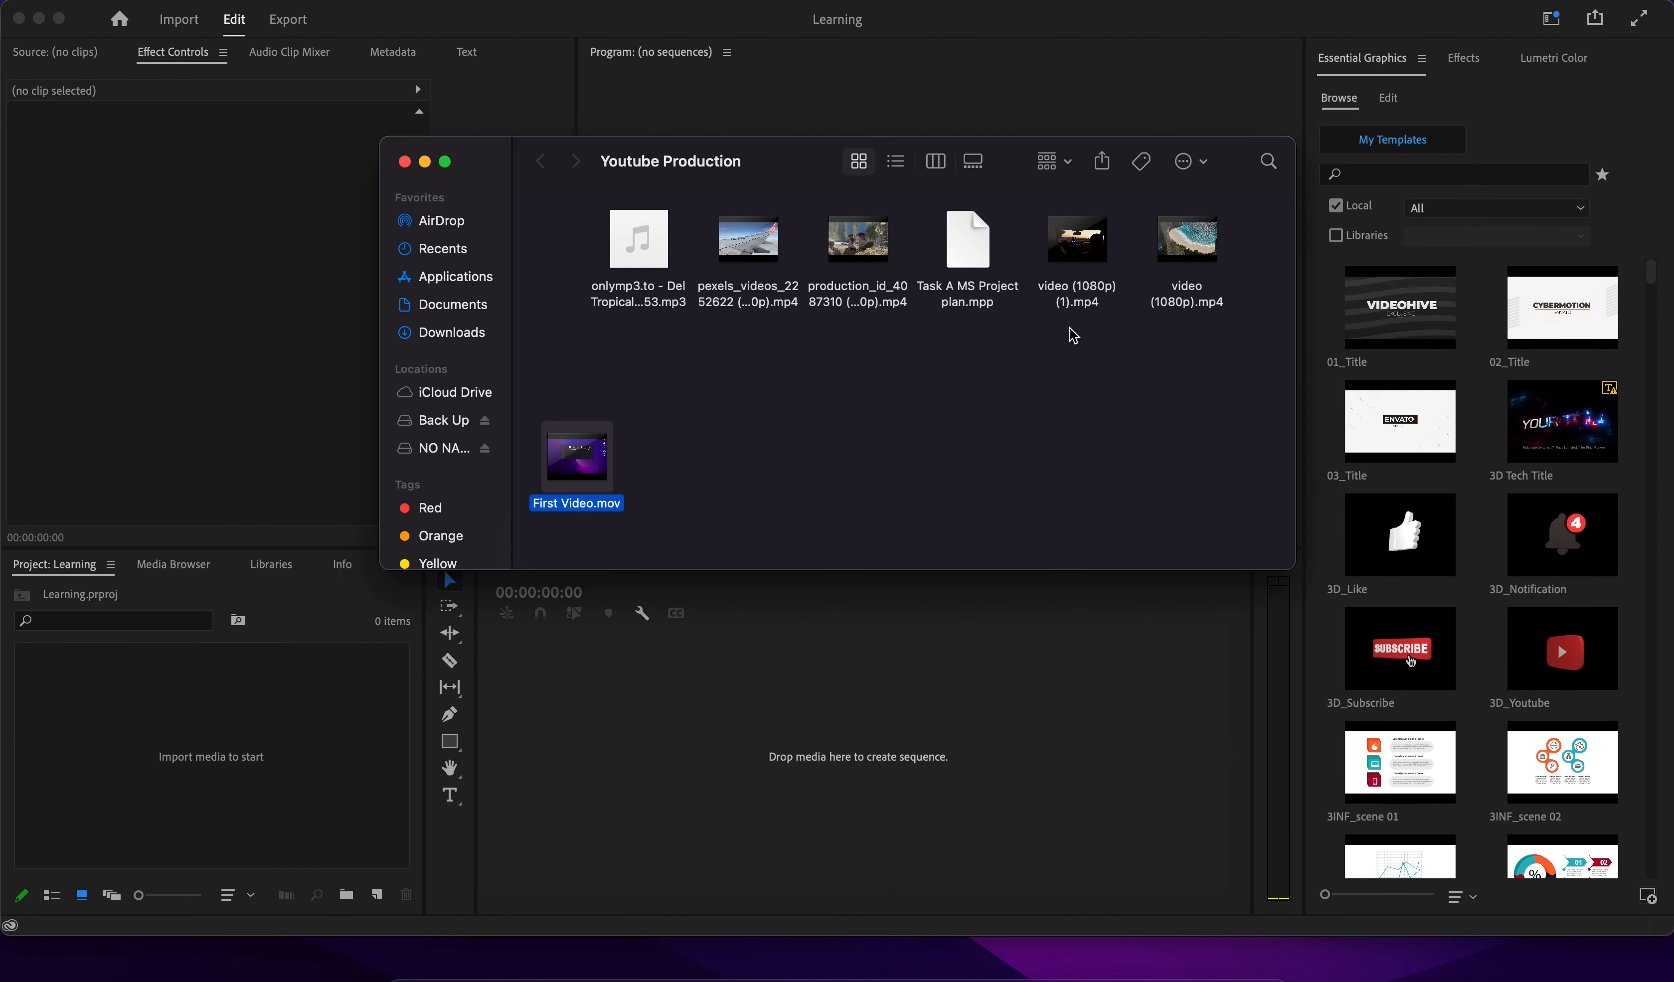
pyautogui.press('super+a')
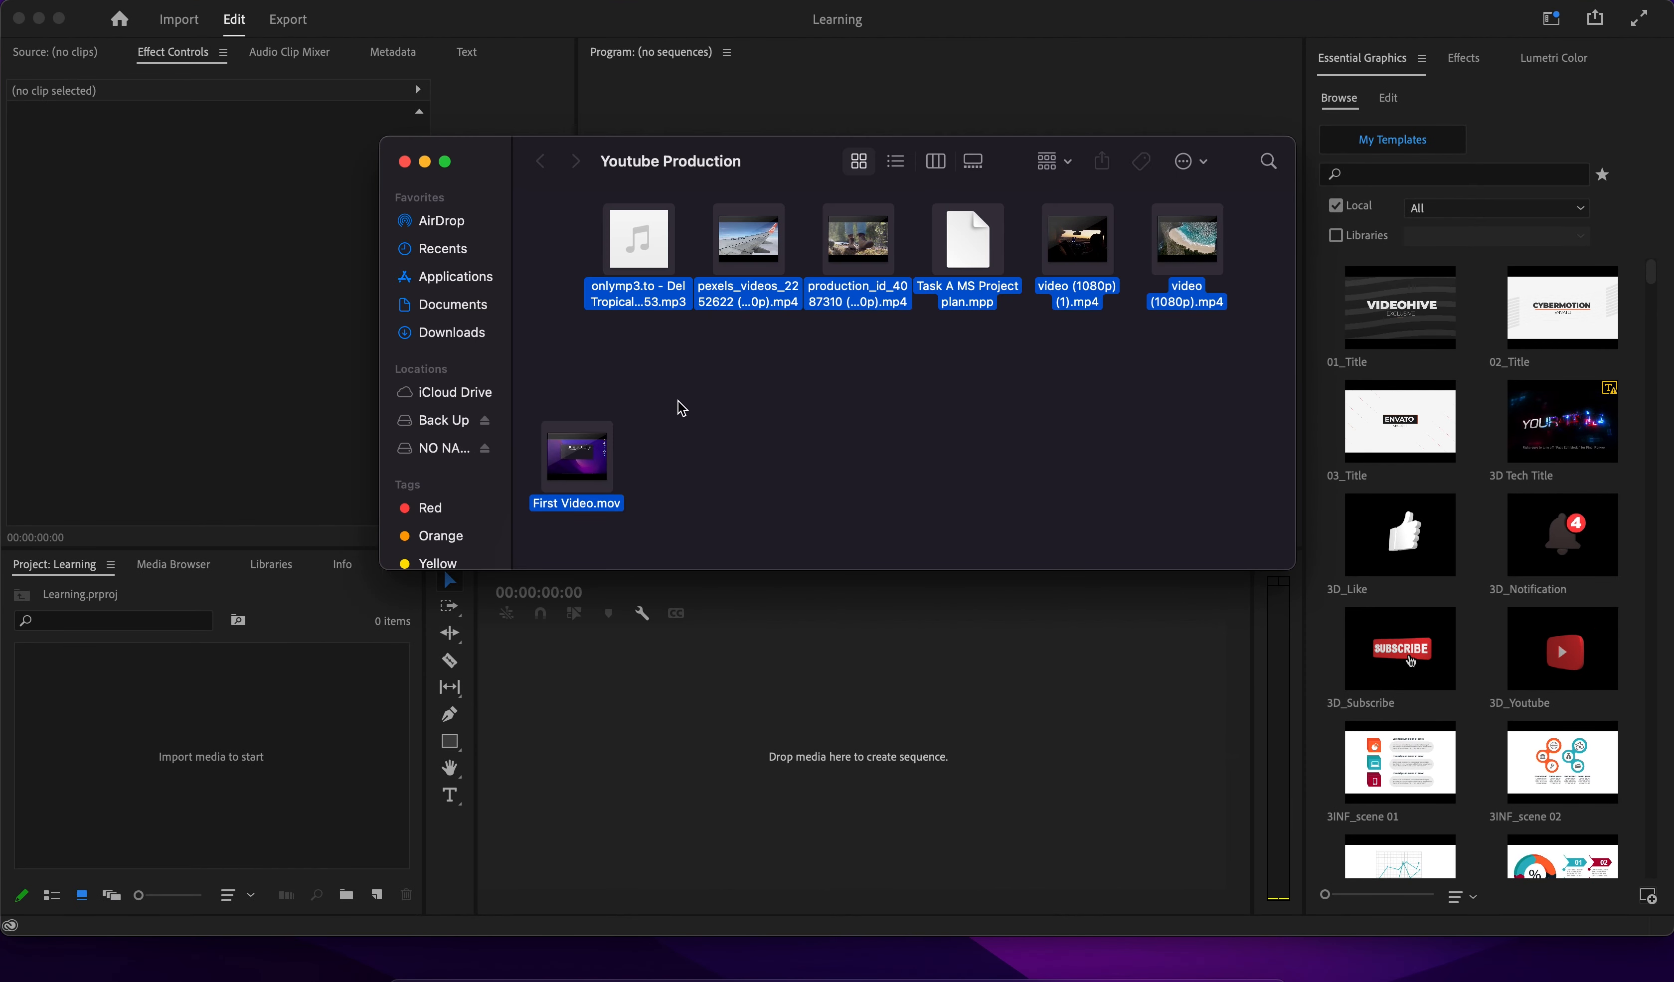
pyautogui.keyDown('super'); pyautogui.click(621, 438); pyautogui.keyUp('super')
pyautogui.keyDown('super'); pyautogui.click(958, 230); pyautogui.keyUp('super')
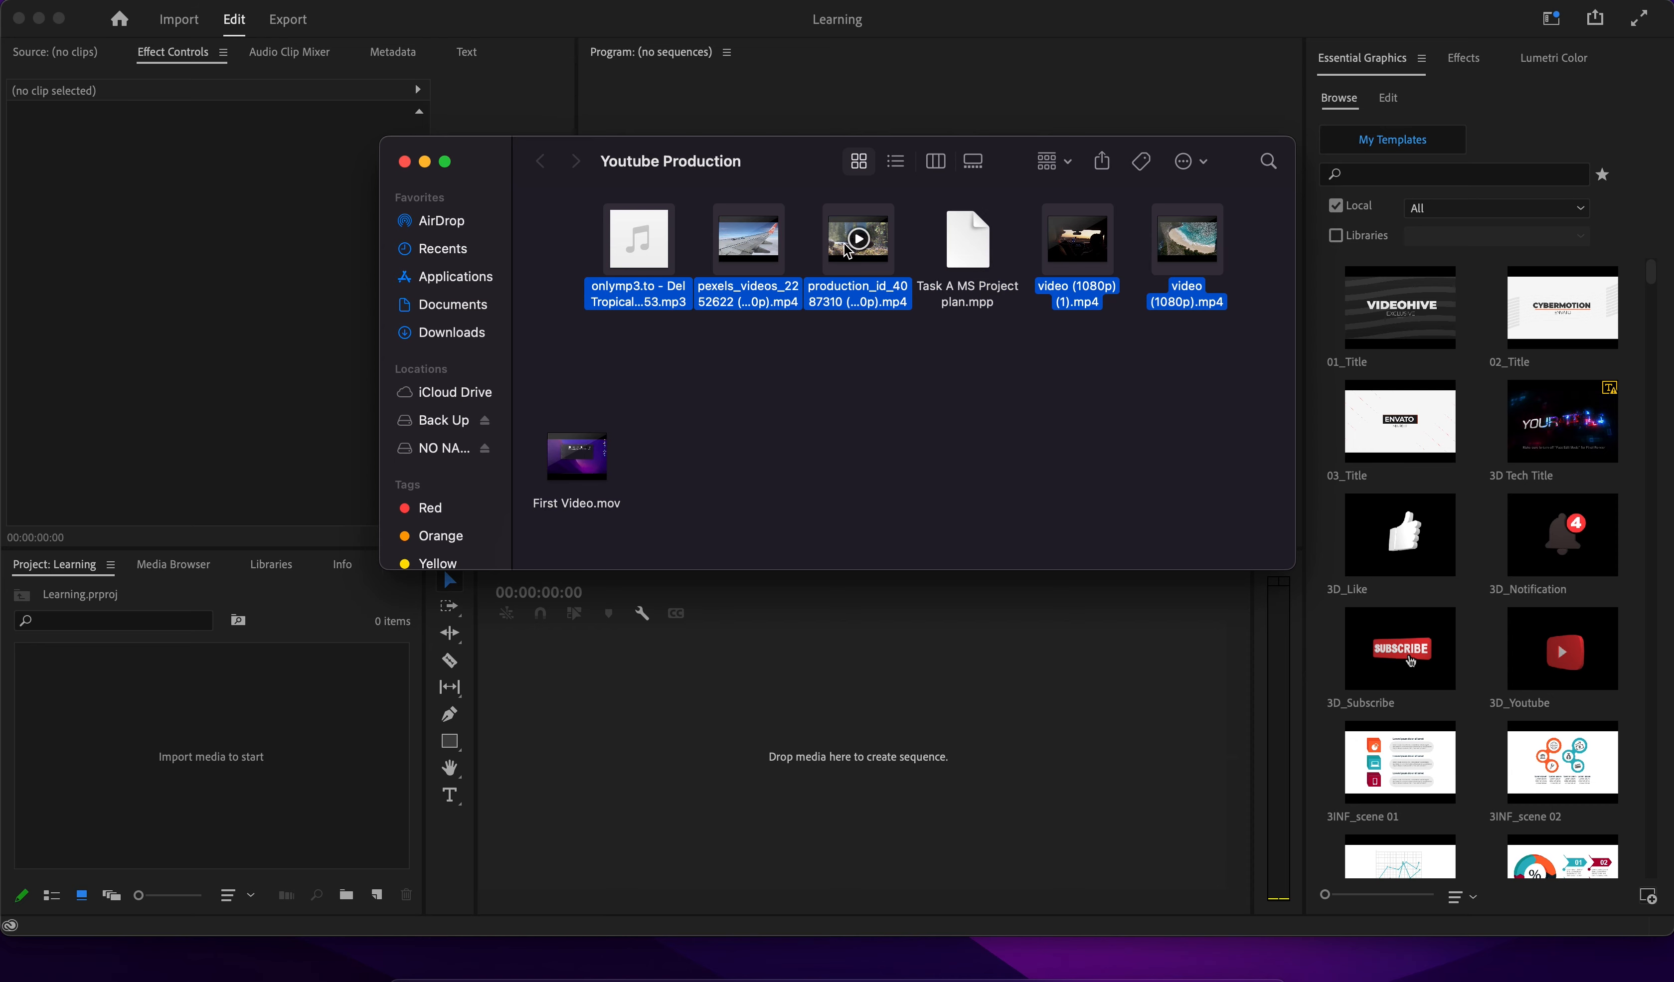
pyautogui.moveTo(783, 256); pyautogui.dragTo(169, 745)
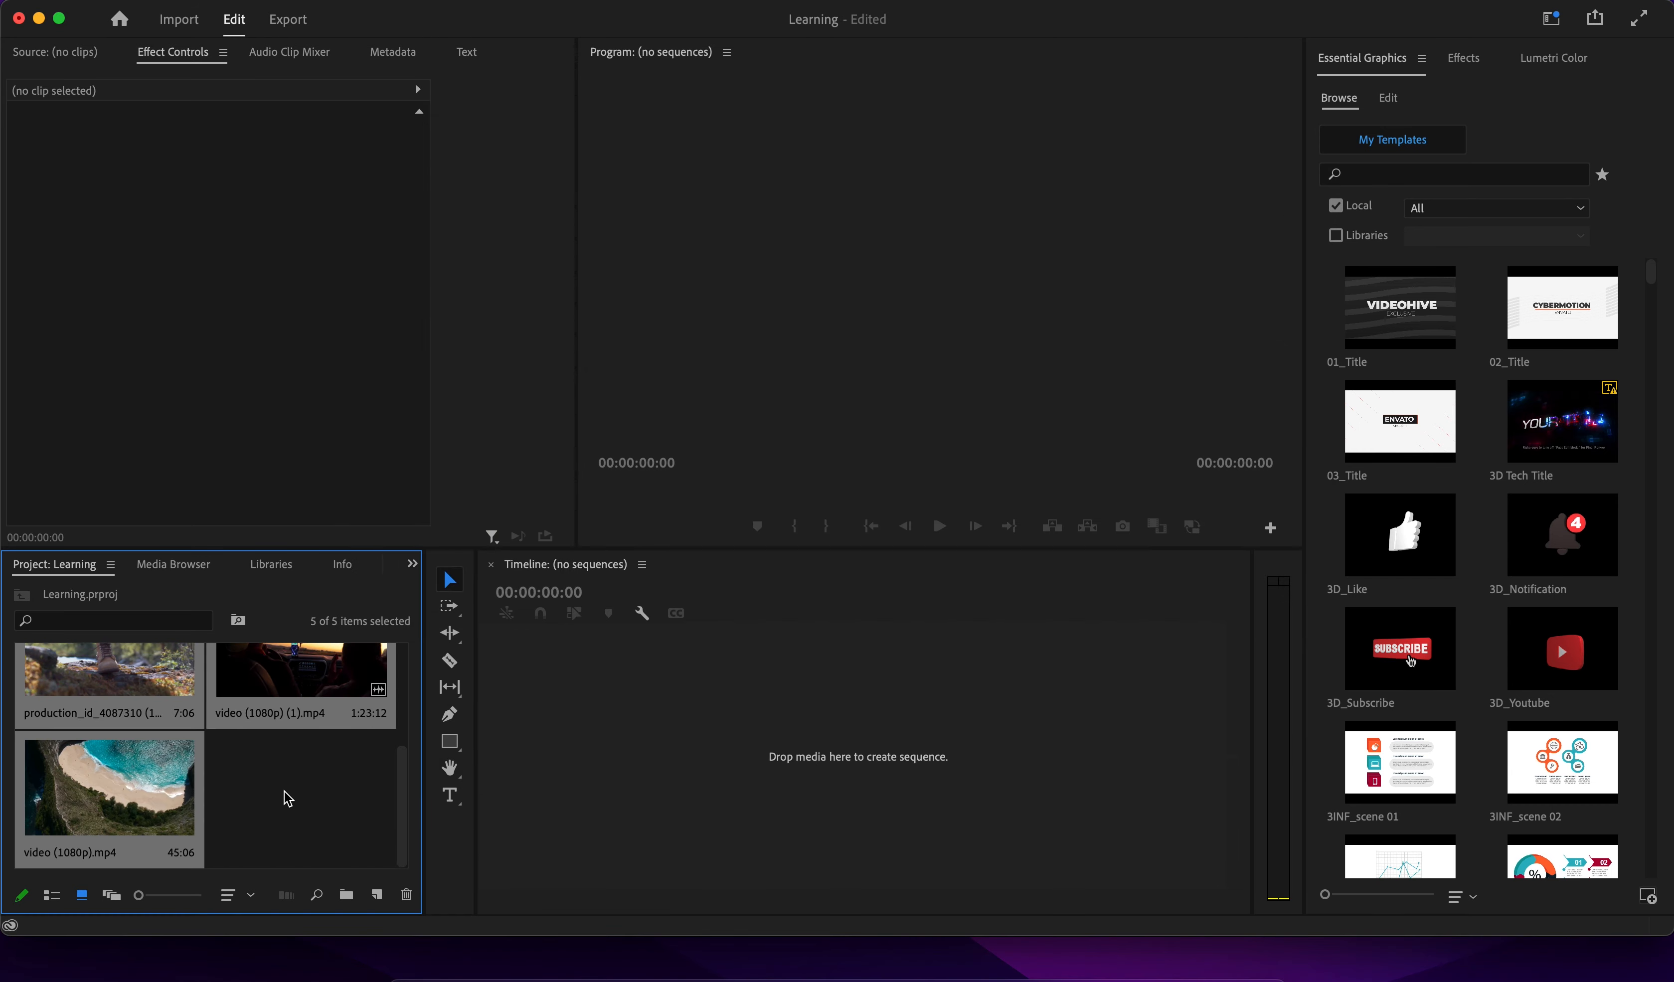
pyautogui.scroll(3, 390, 828)
pyautogui.scroll(-3, 378, 820)
pyautogui.click(352, 803)
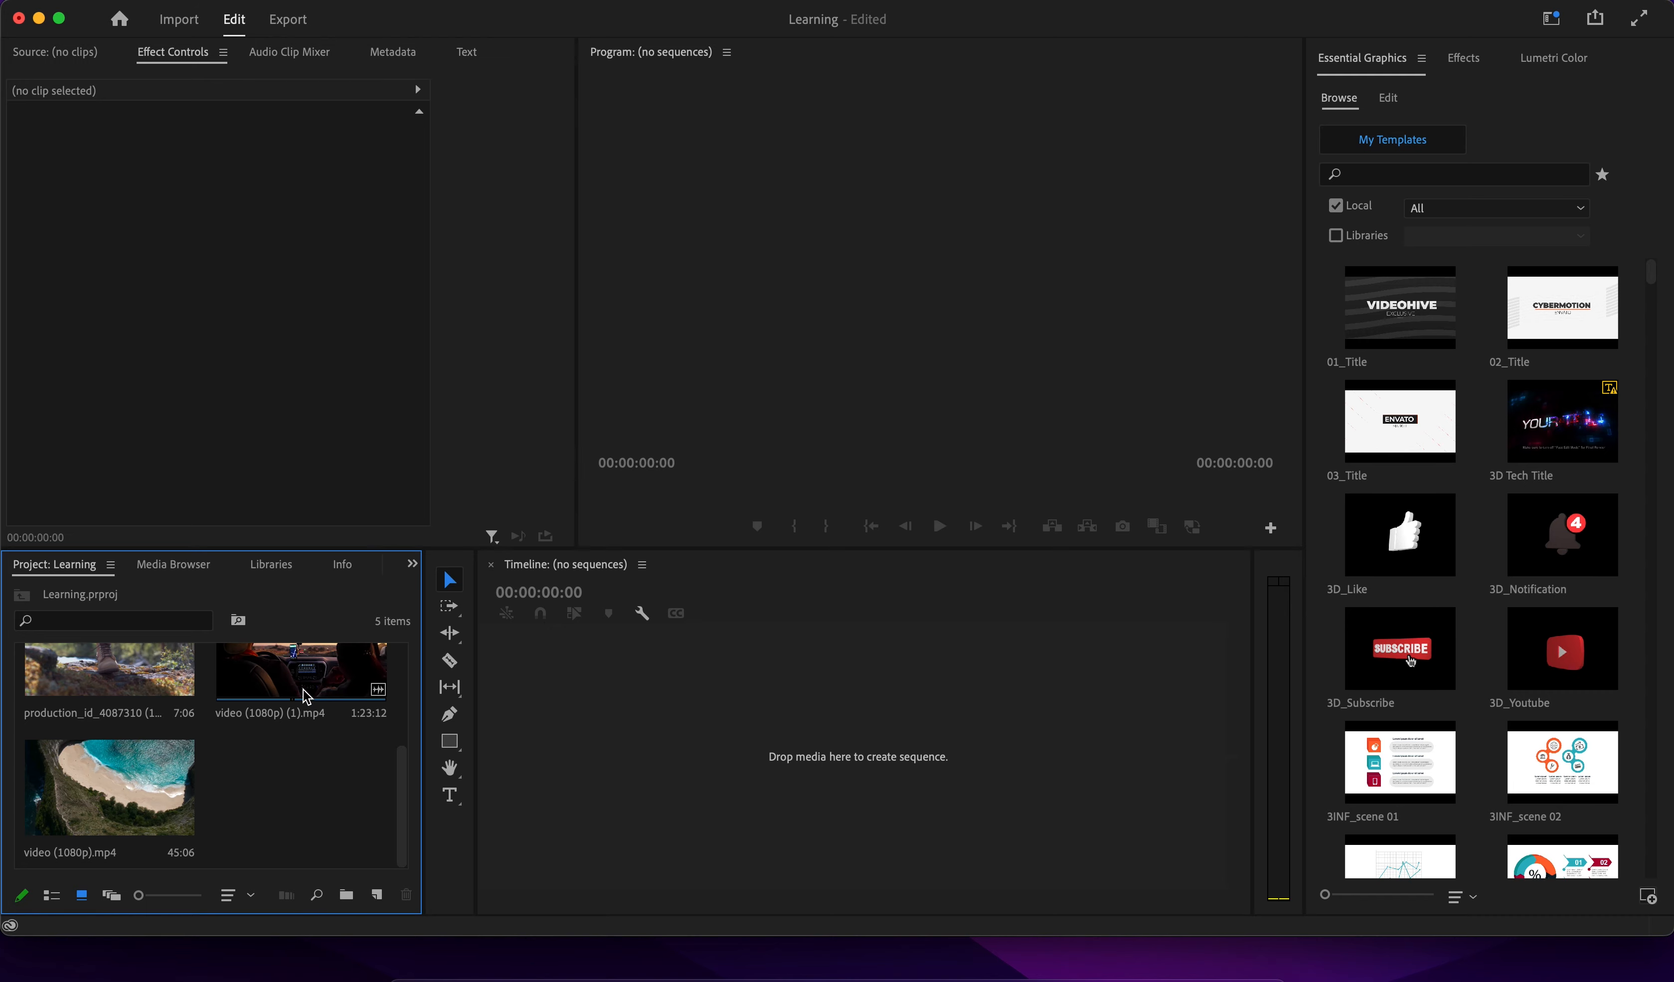
# Create a sequence from the video (1080p) (1).mp4 clip by placing it in the empty timeline.
pyautogui.click(260, 667)
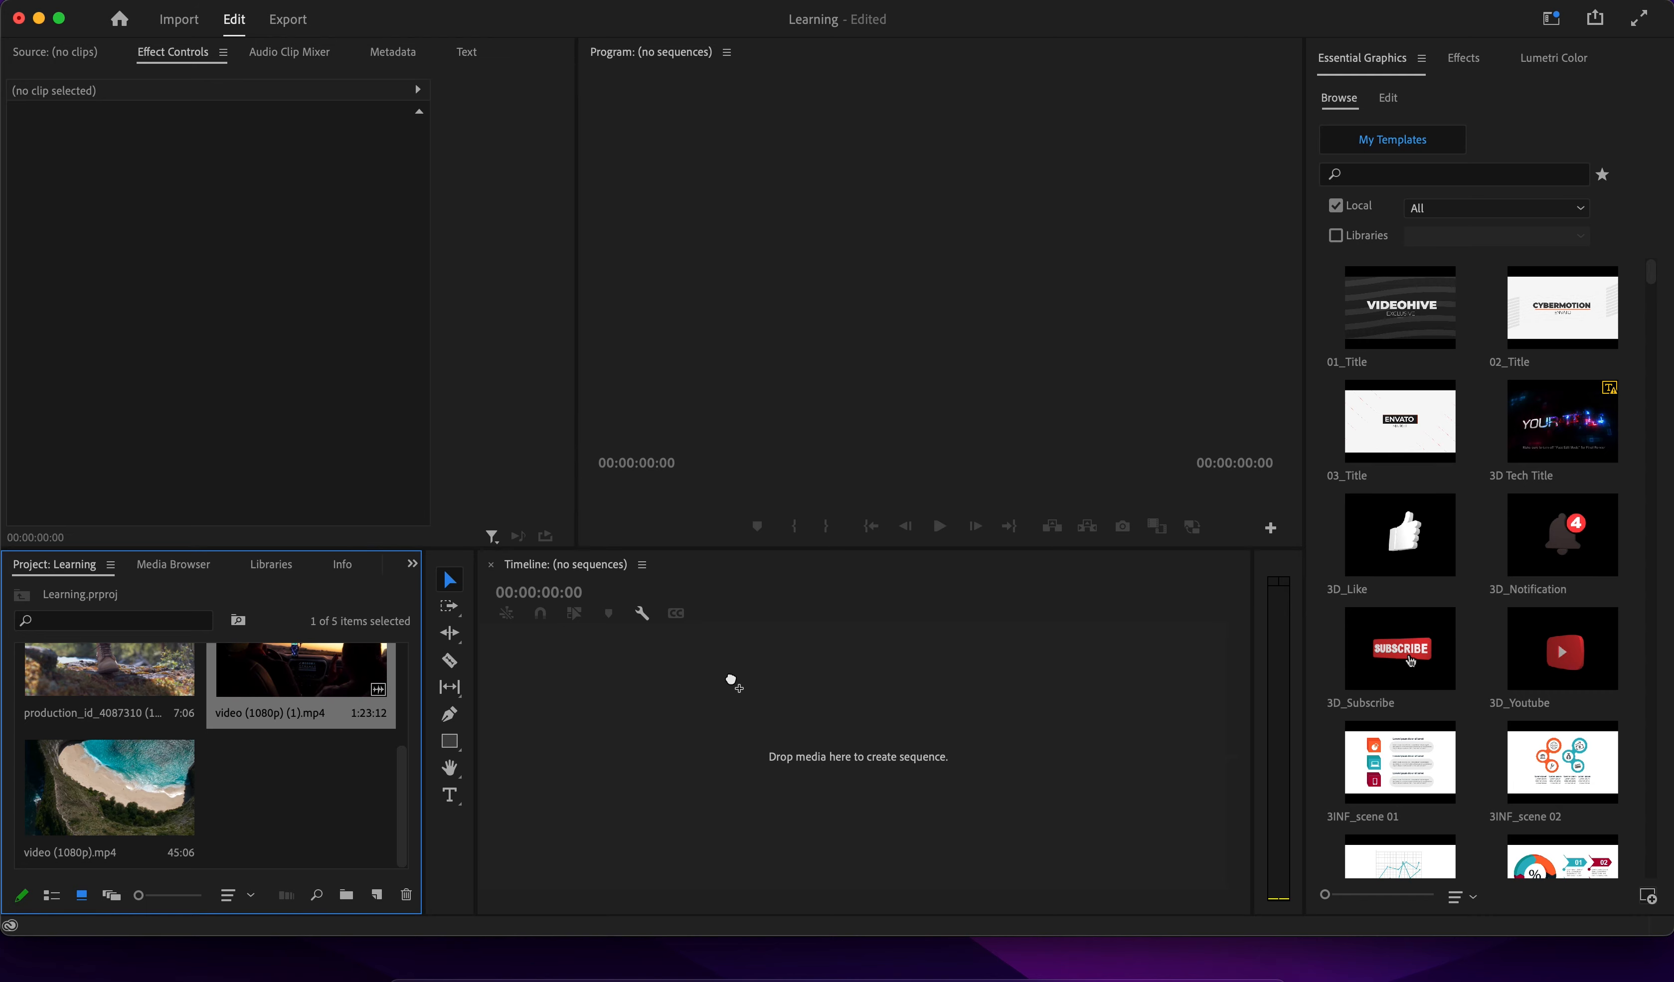
pyautogui.moveTo(738, 706); pyautogui.dragTo(737, 705)
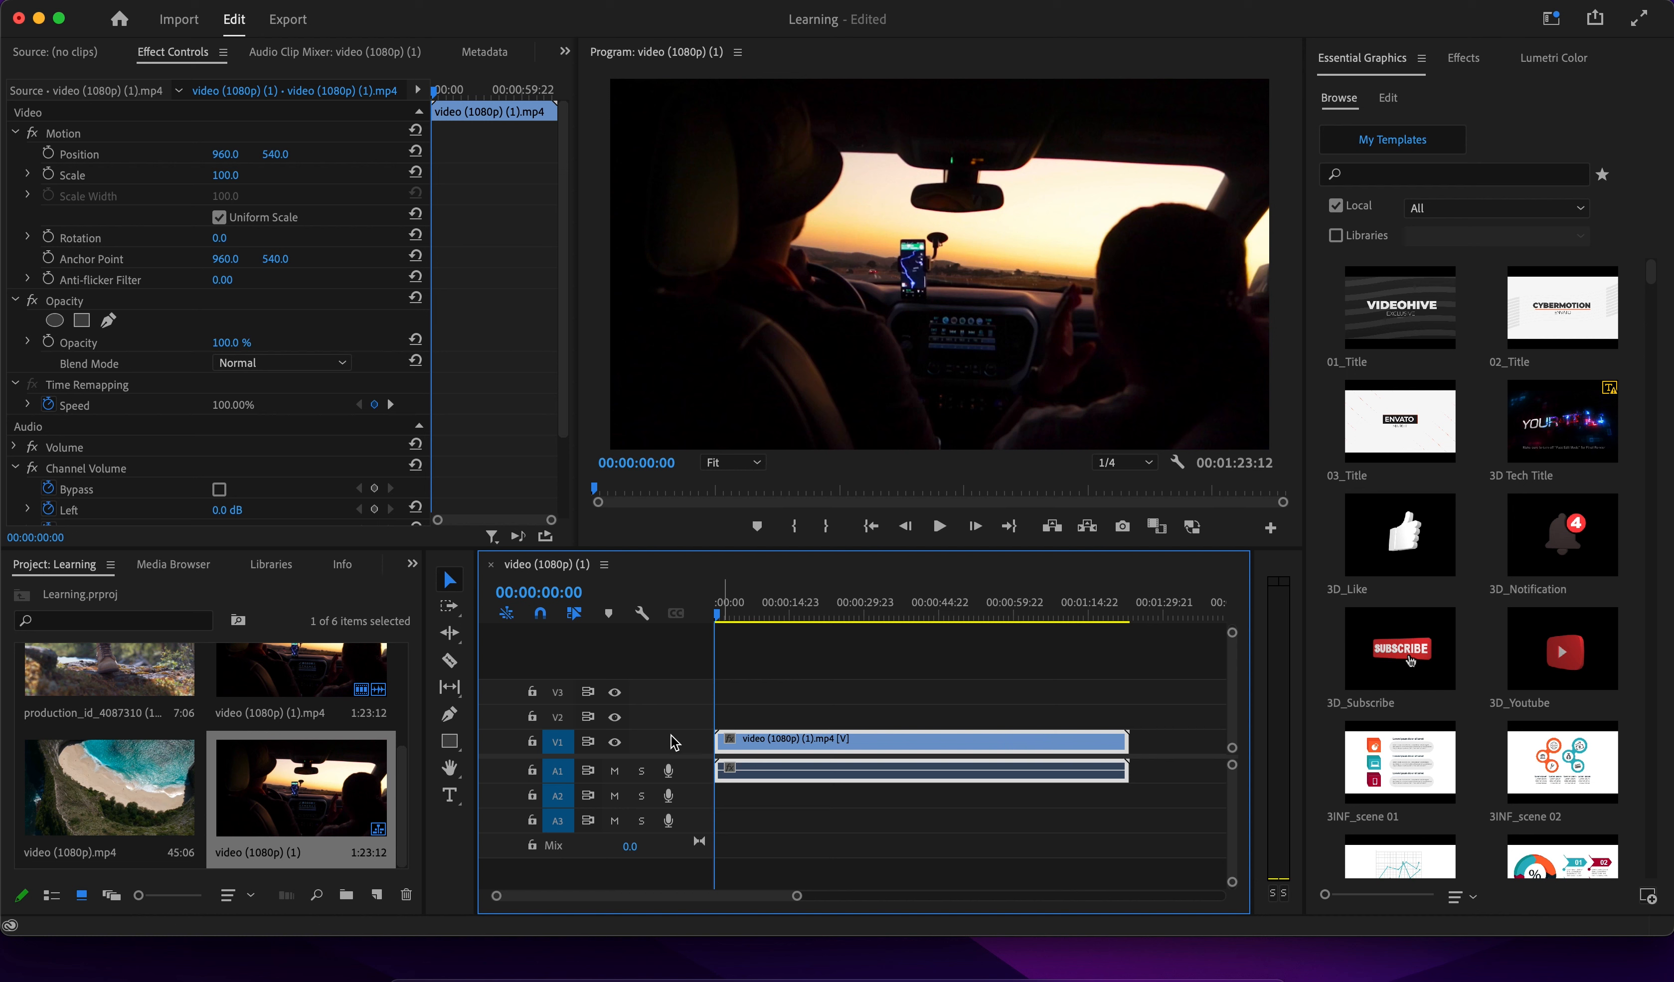
# Play the sequence to 00:00:07:21, trim the clip's end to that point, and return the playhead to the start.
pyautogui.click(939, 527)
pyautogui.click(940, 527)
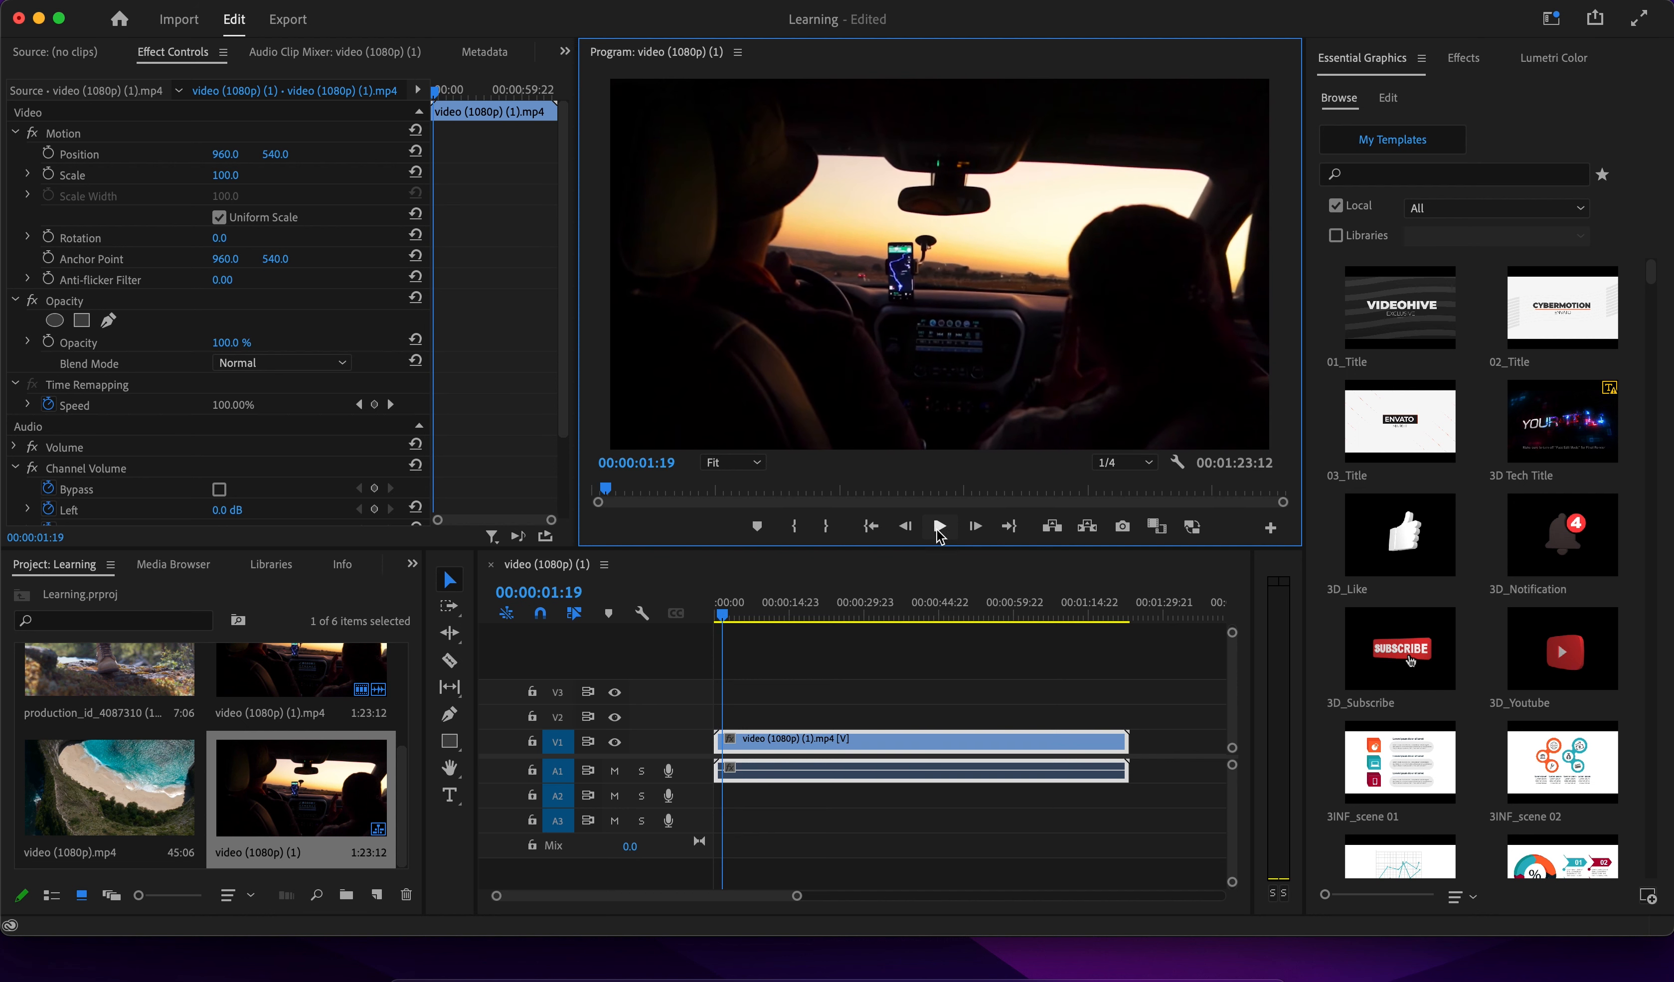
pyautogui.click(940, 527)
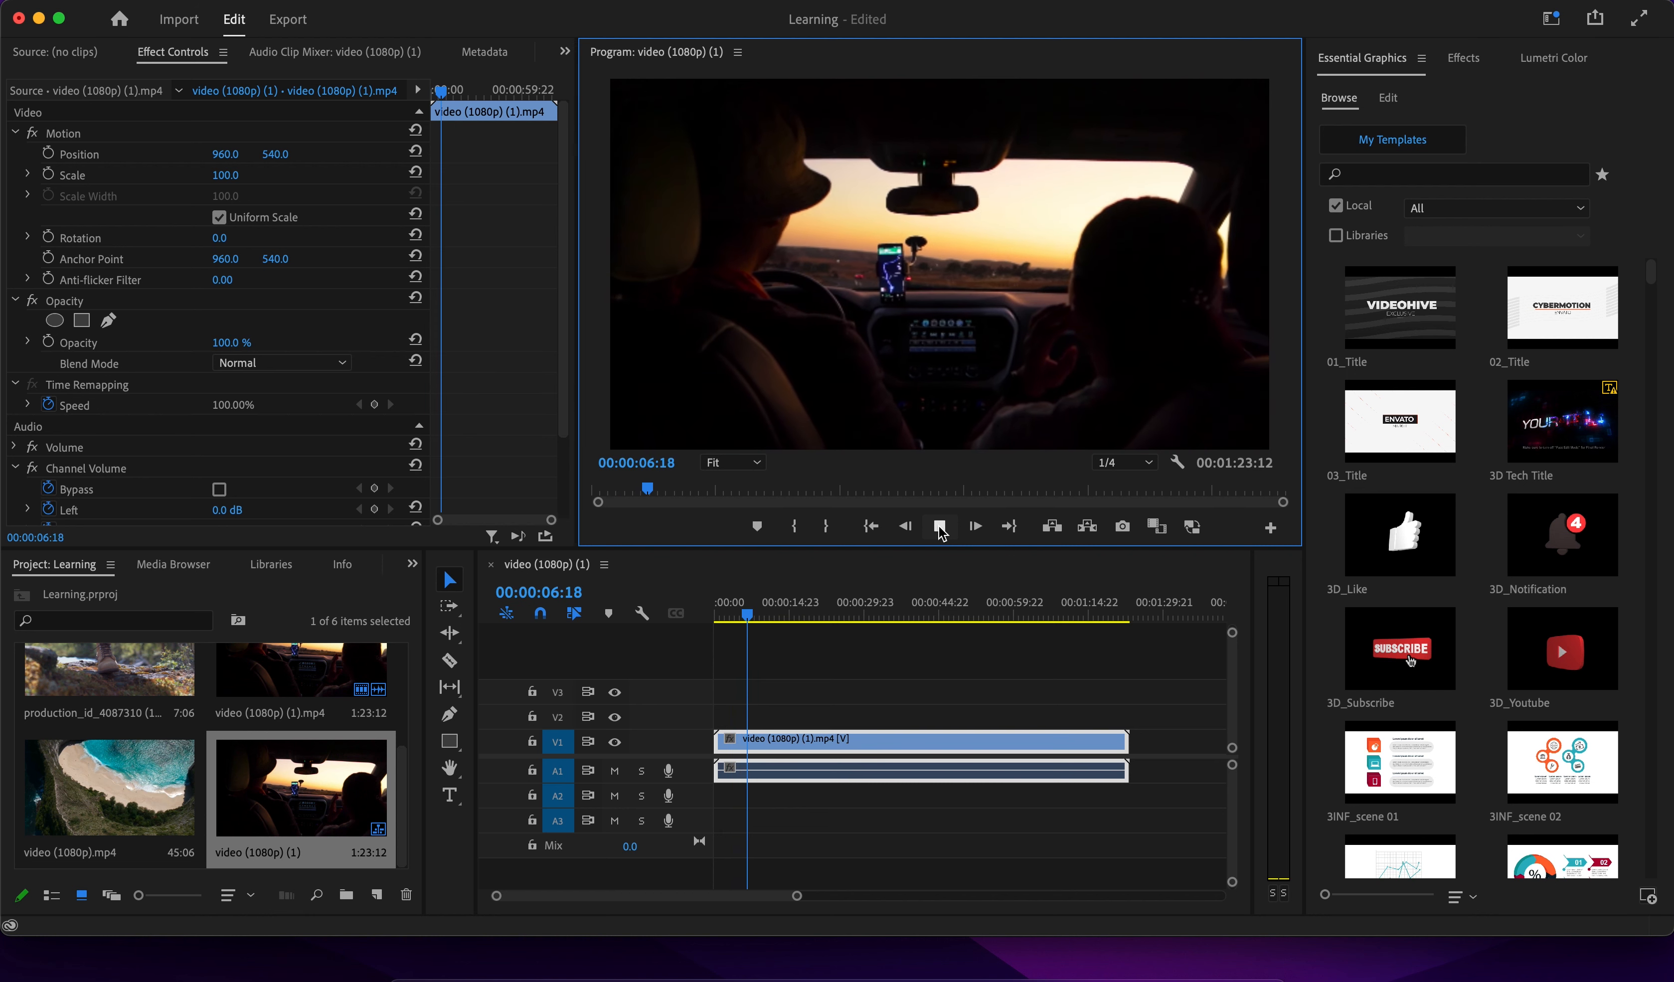
pyautogui.click(940, 527)
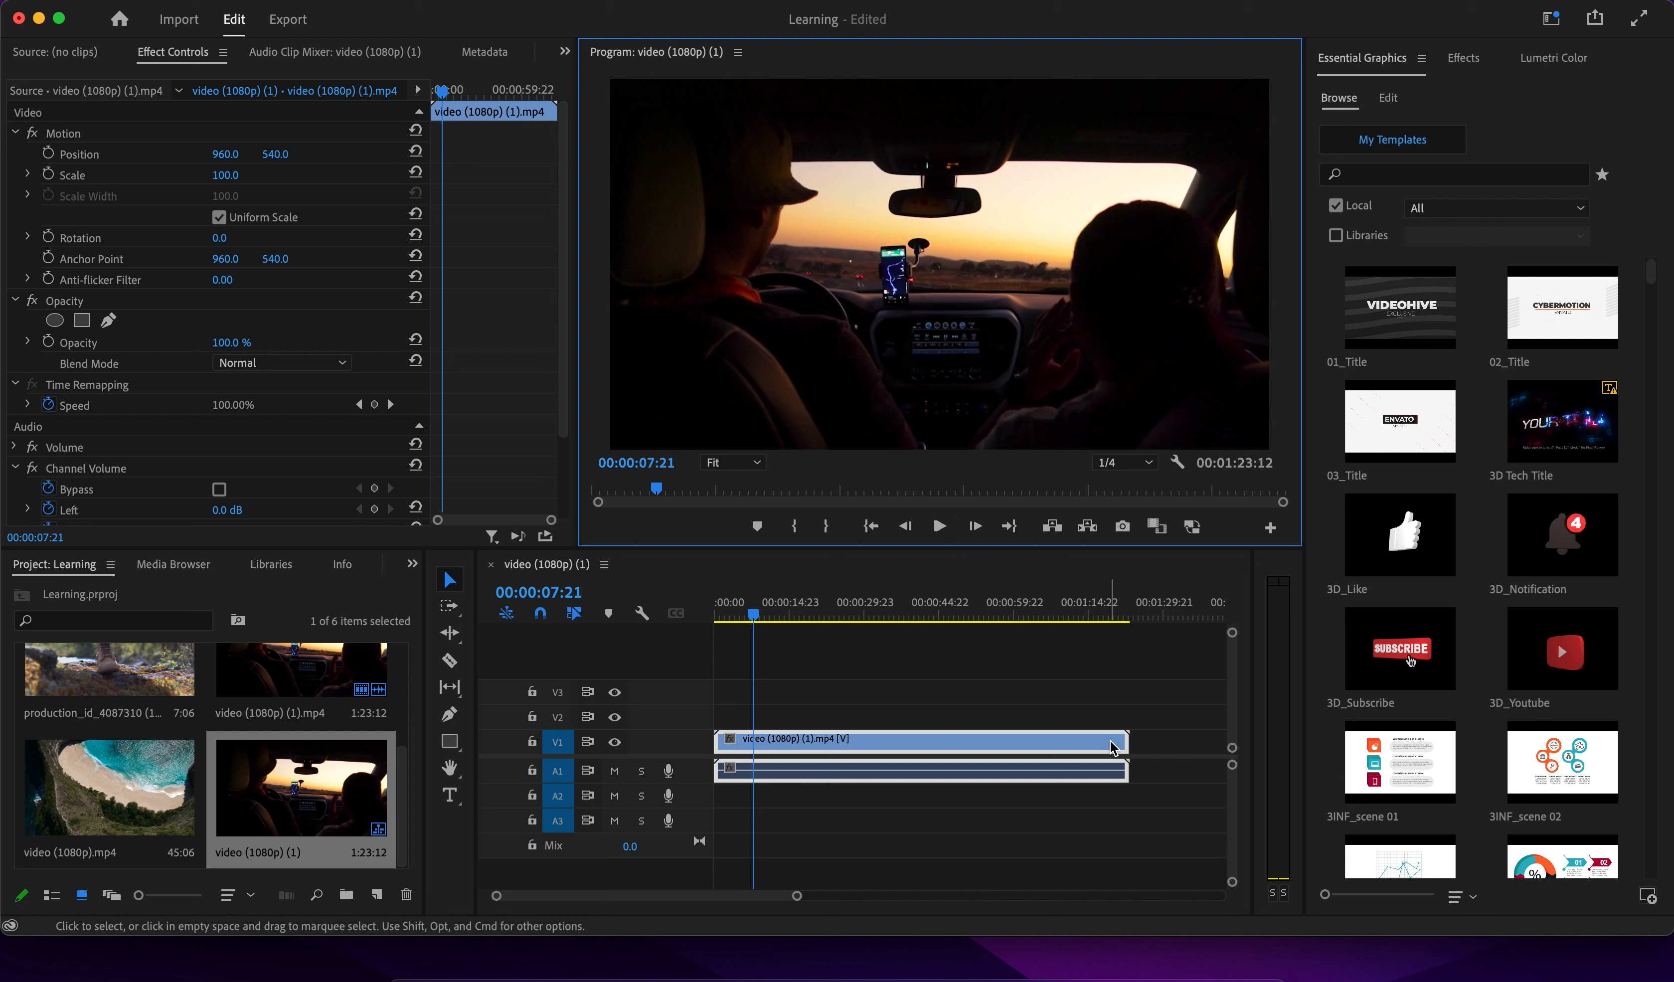
pyautogui.moveTo(1124, 740); pyautogui.dragTo(745, 766)
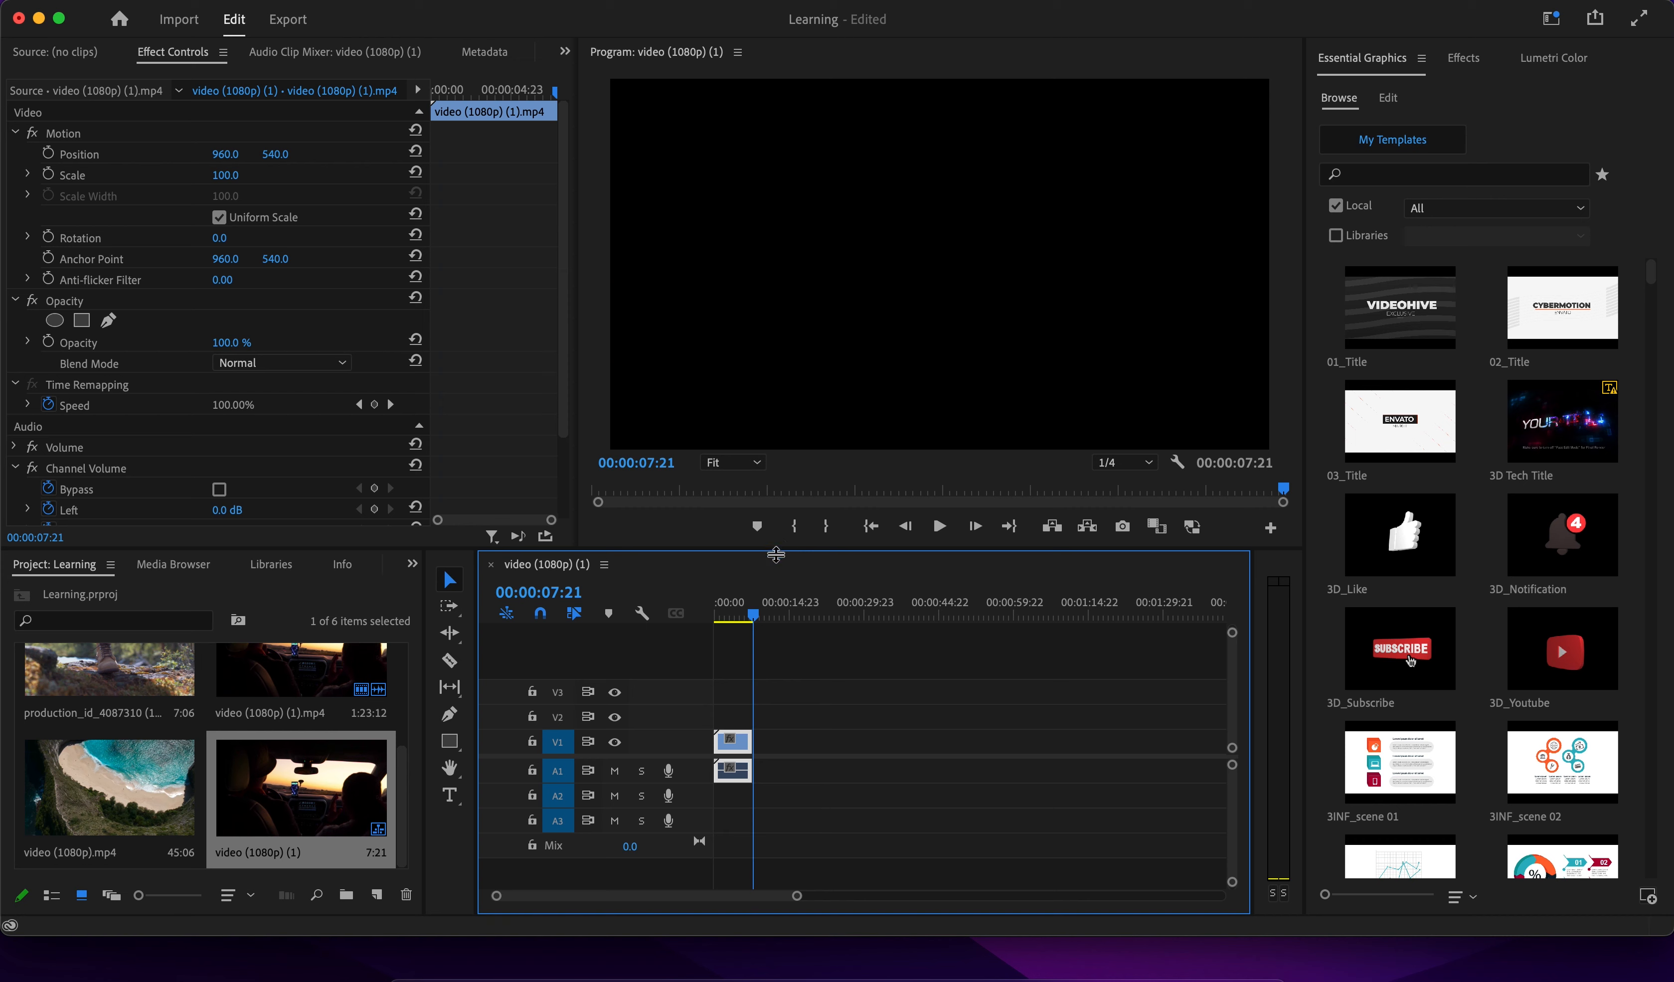
pyautogui.click(738, 619)
pyautogui.moveTo(739, 619)
pyautogui.mouseDown()
pyautogui.moveTo(719, 619)
pyautogui.moveTo(757, 619)
pyautogui.moveTo(715, 620)
pyautogui.mouseUp()
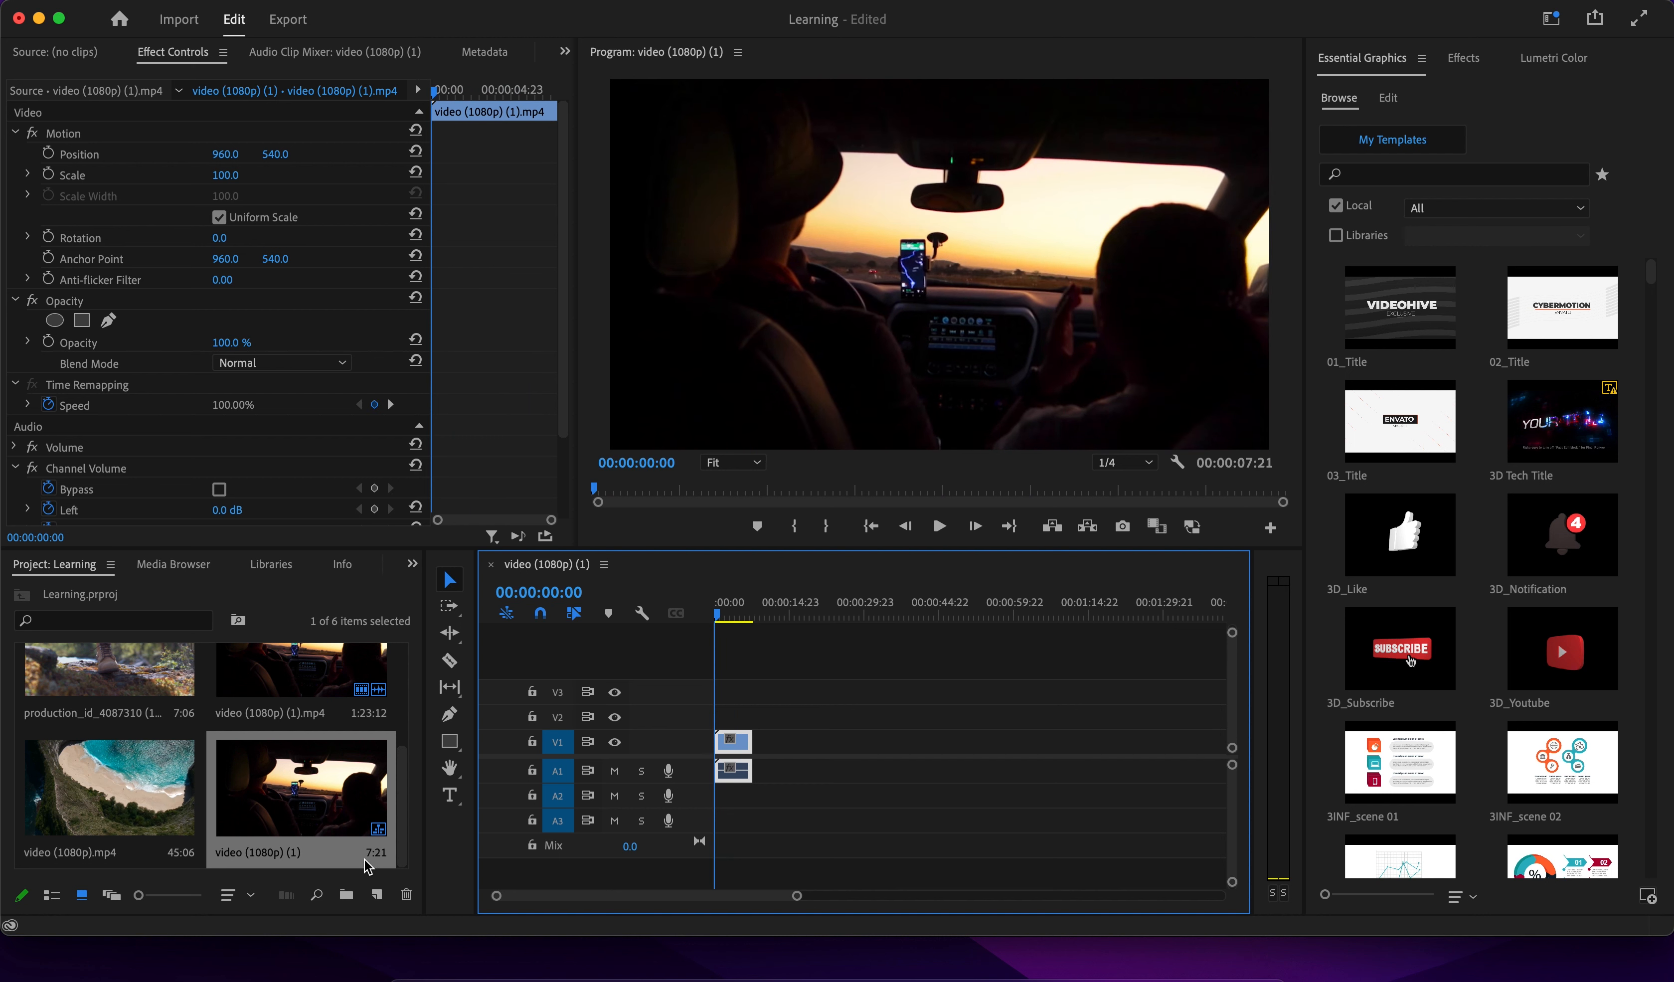
# Add the pexels_videos_2252622, production_id_4087310 and video (1080p).mp4 clips to V1, directly after the trimmed driving clip.
pyautogui.moveTo(408, 795); pyautogui.dragTo(404, 679)
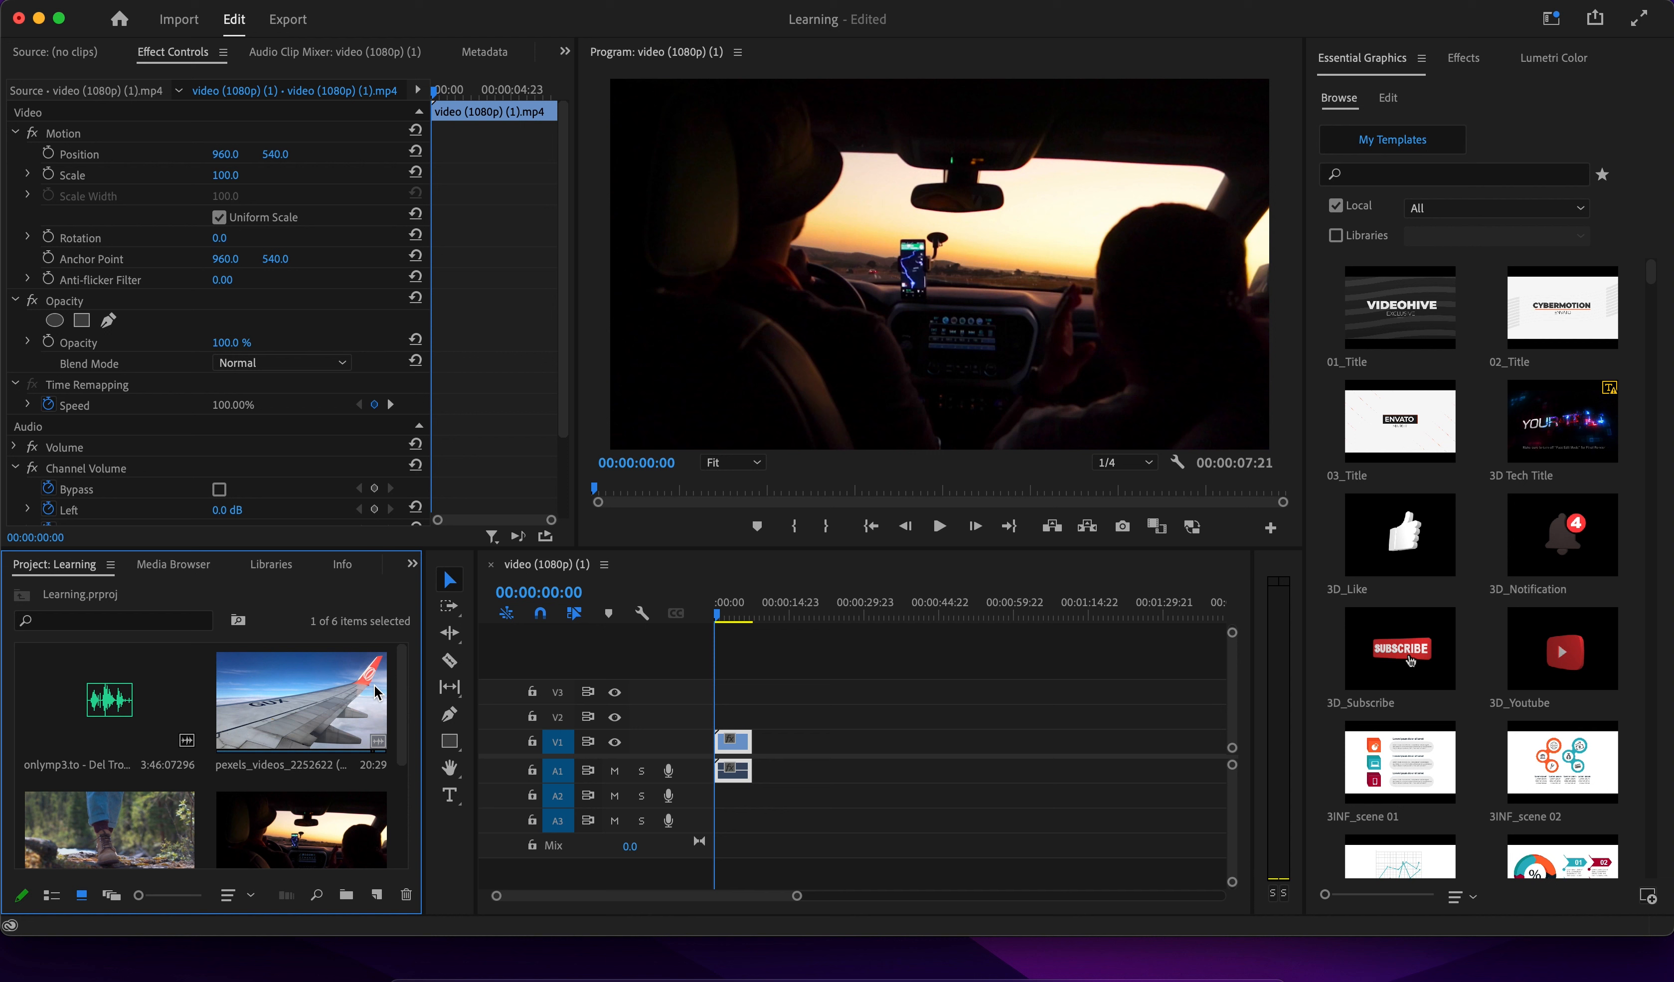
pyautogui.keyDown('super'); pyautogui.click(335, 699); pyautogui.keyUp('super')
pyautogui.keyDown('super'); pyautogui.click(161, 835); pyautogui.keyUp('super')
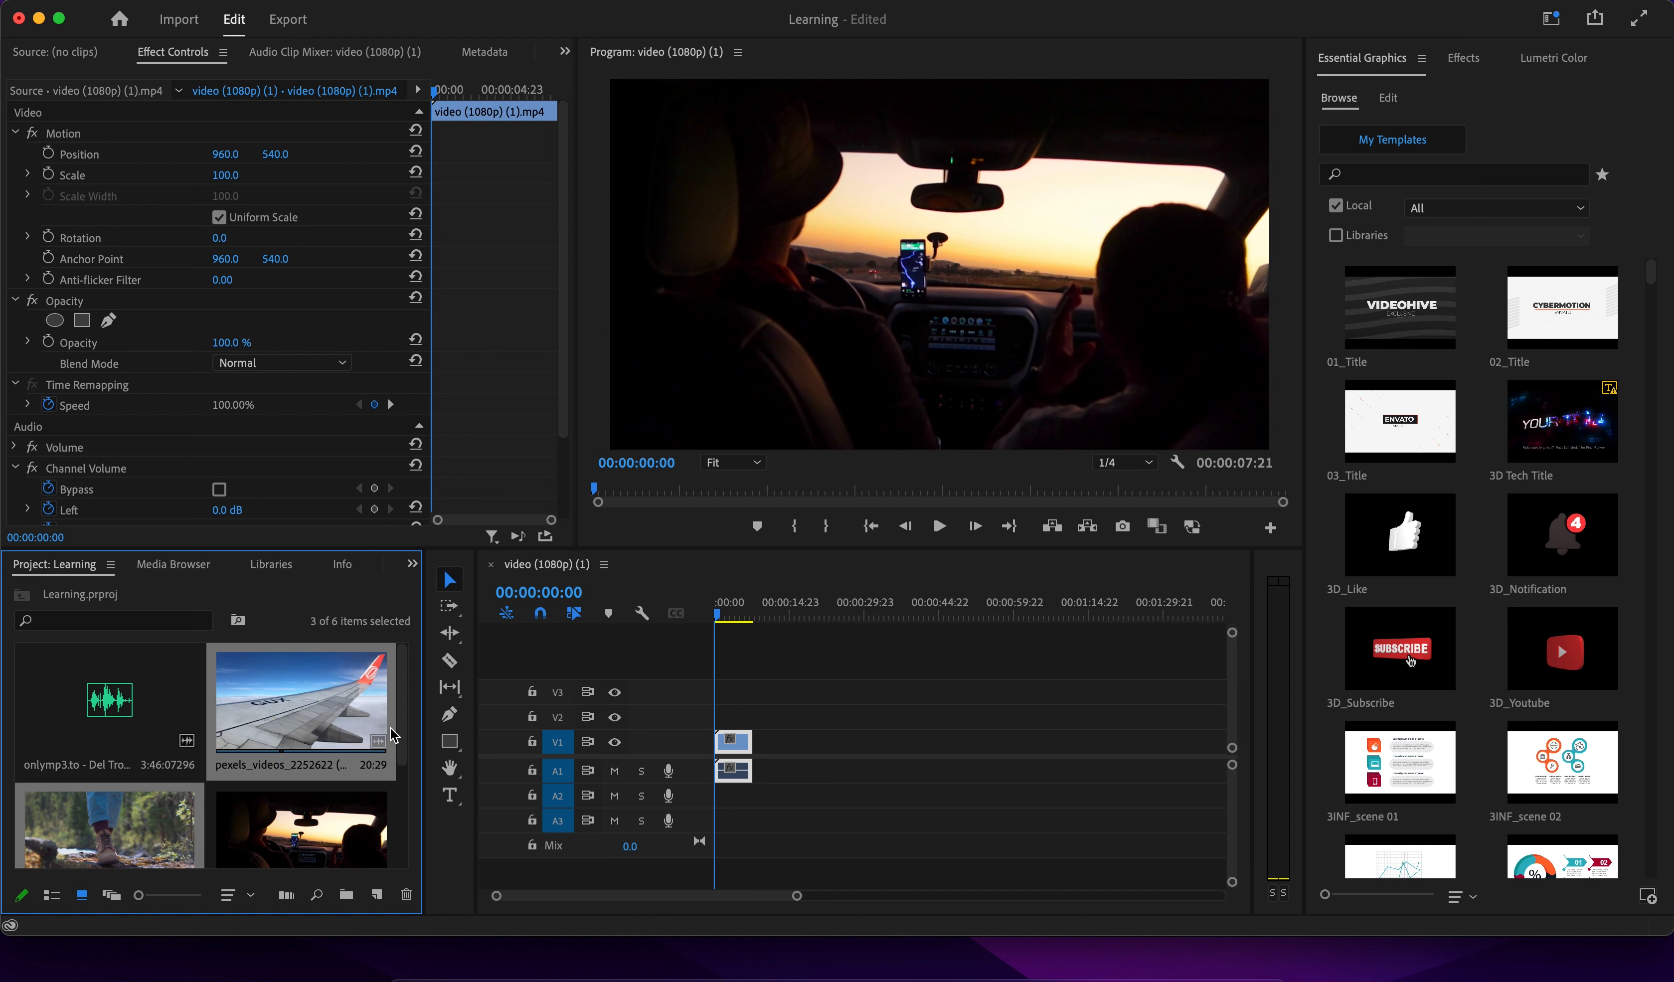
pyautogui.moveTo(403, 733); pyautogui.dragTo(402, 819)
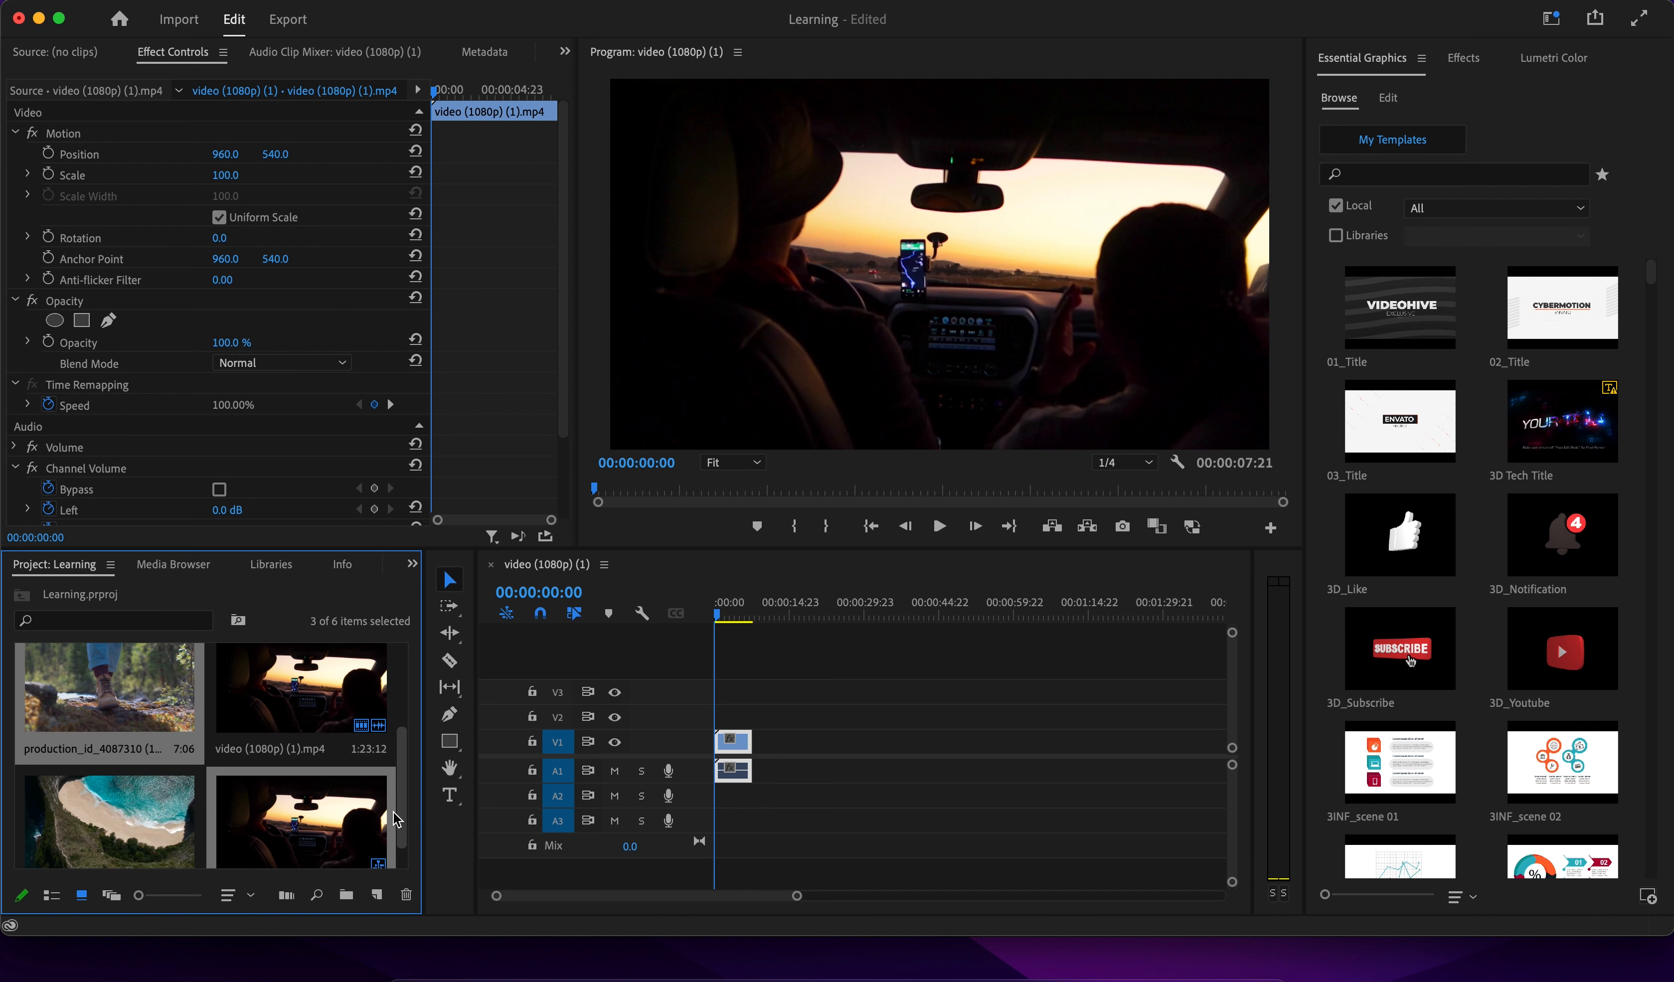
pyautogui.keyDown('super'); pyautogui.click(161, 814); pyautogui.keyUp('super')
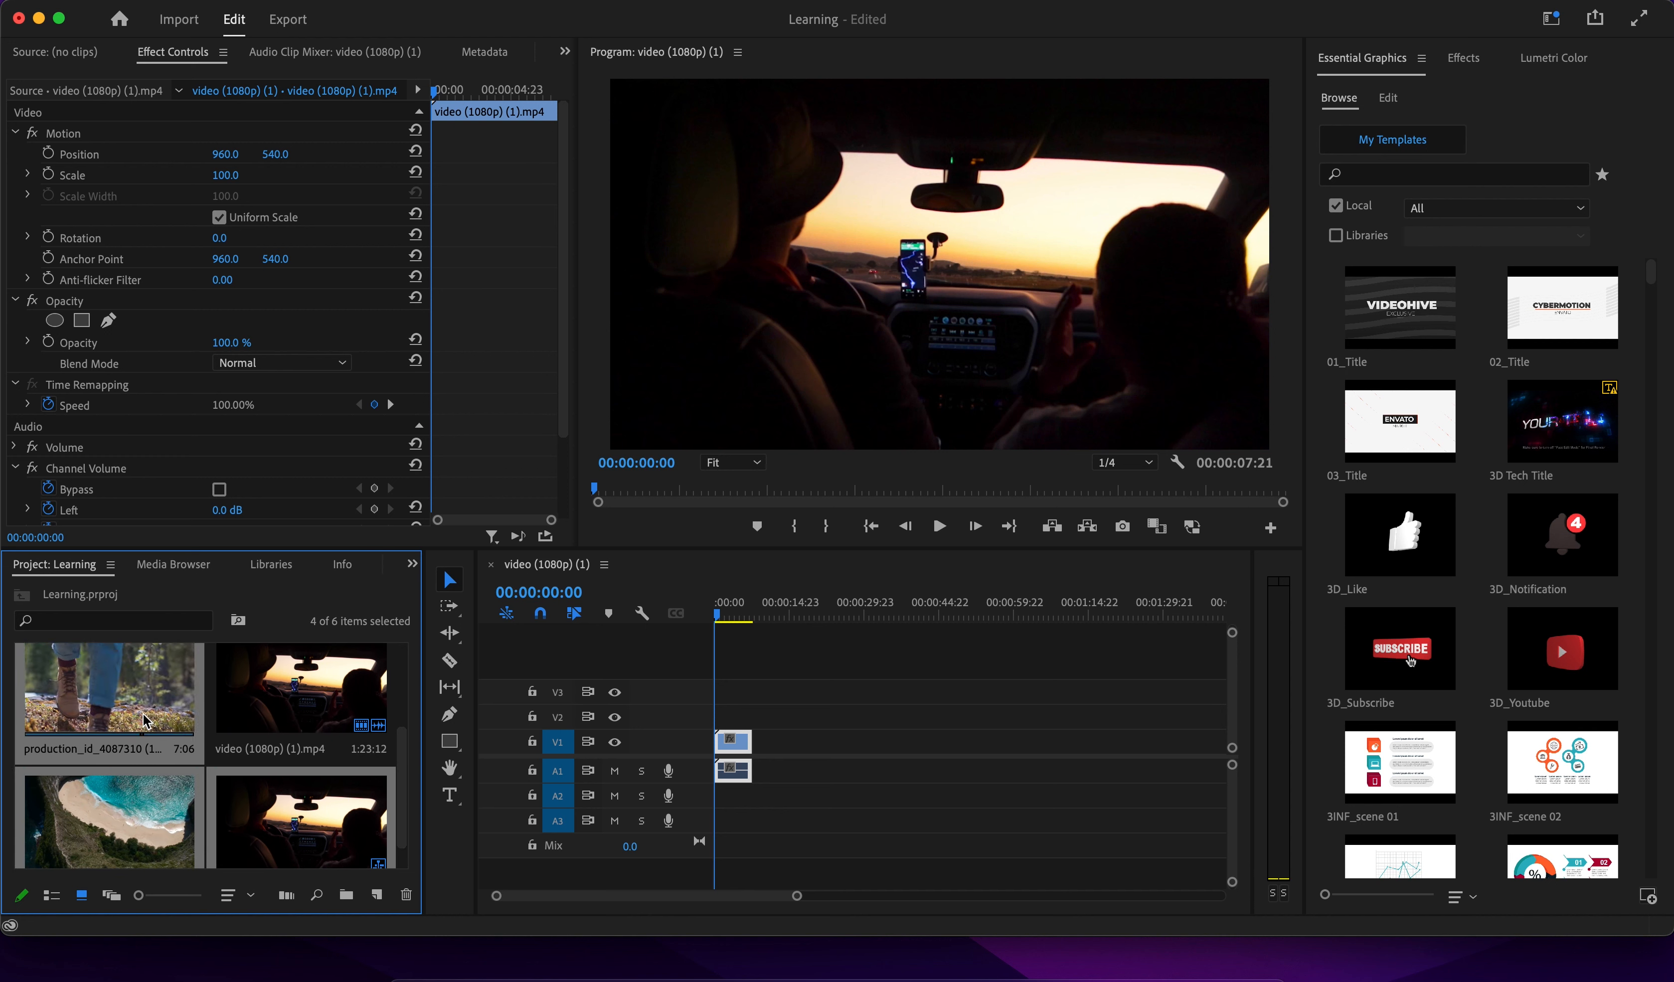
pyautogui.moveTo(157, 704); pyautogui.dragTo(943, 758)
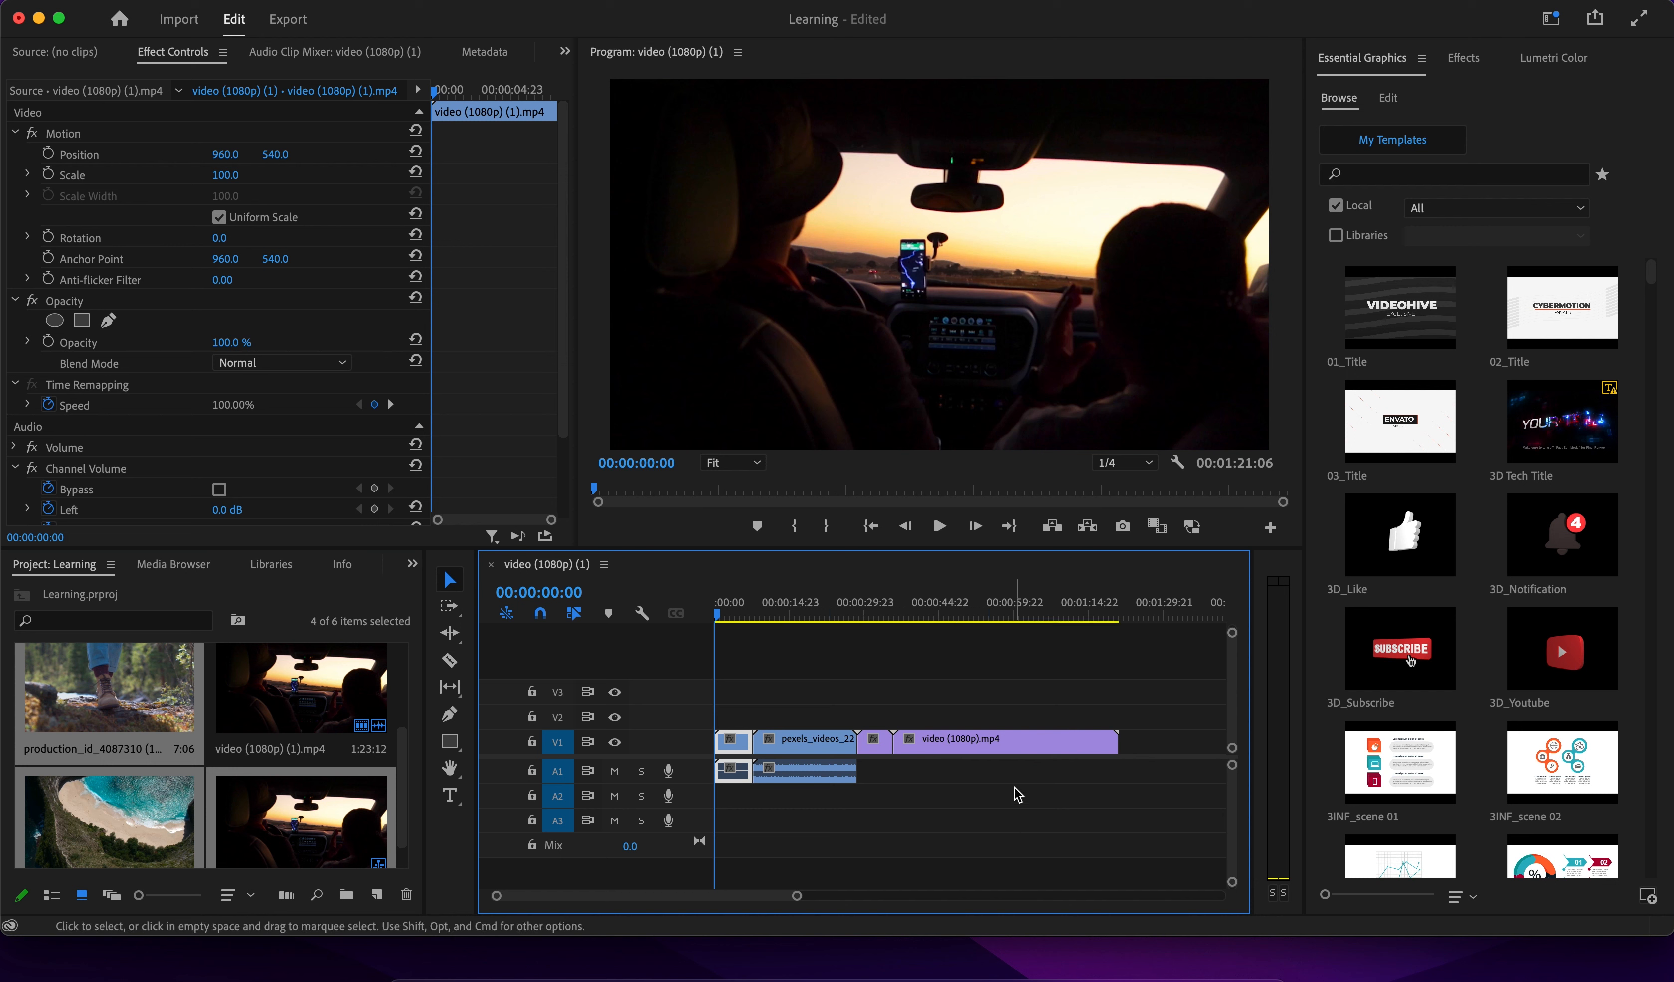
pyautogui.click(978, 785)
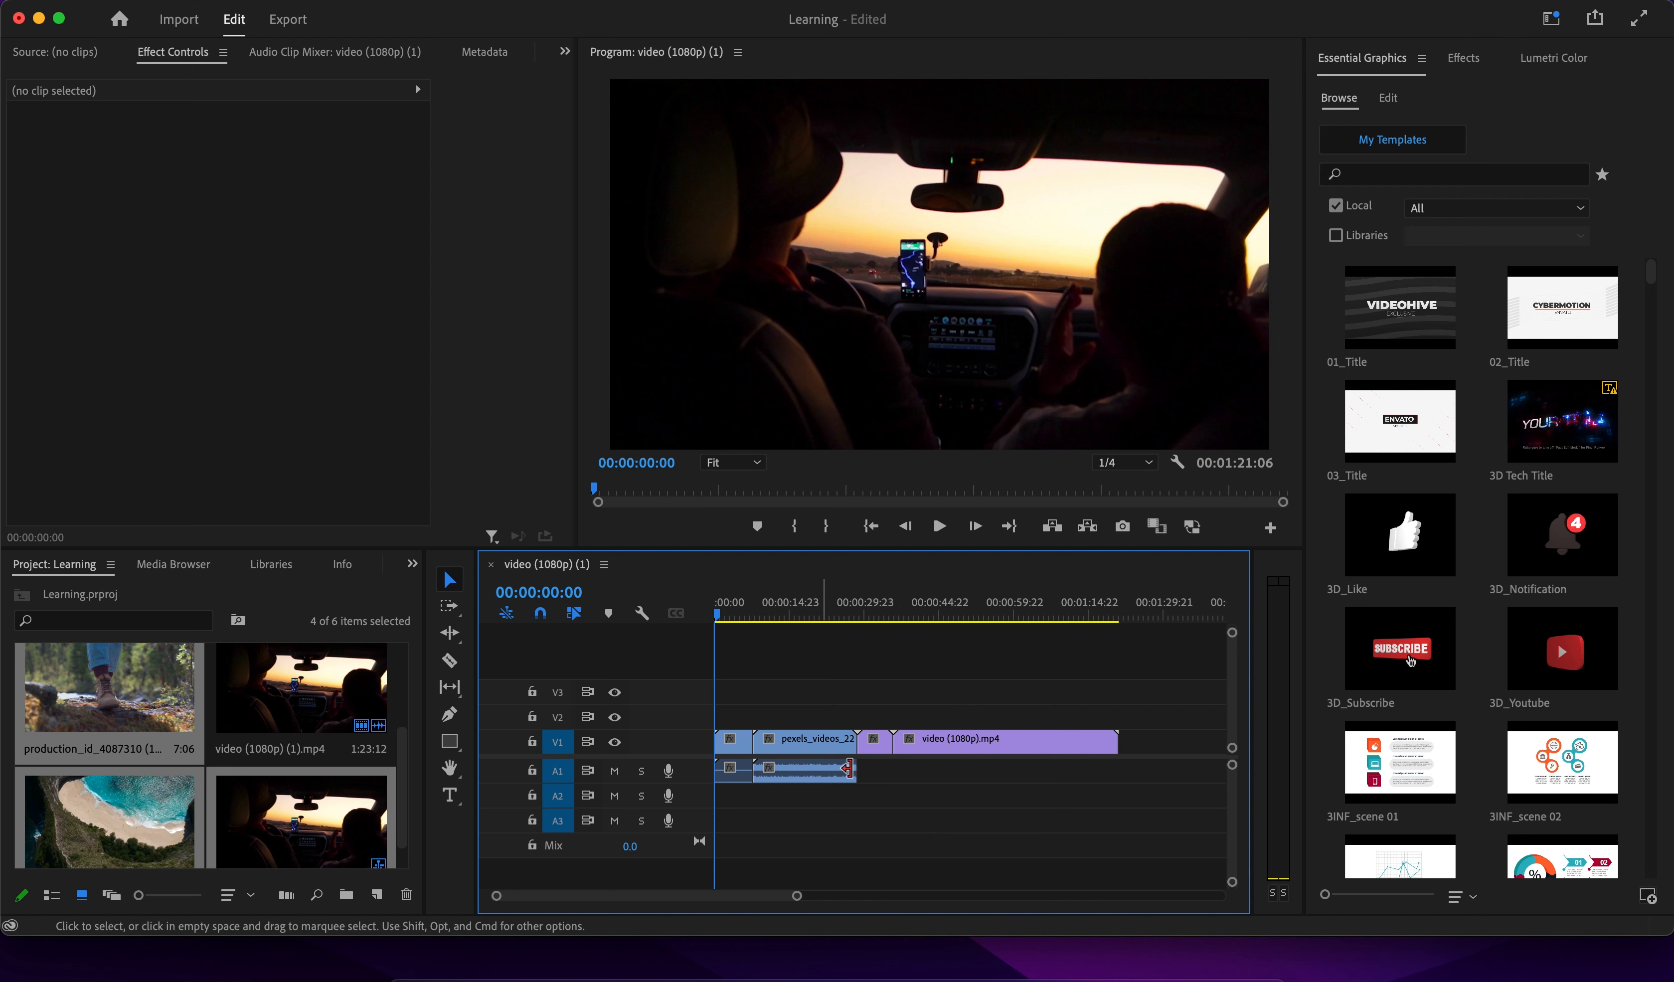
# Place the Del Tropical music file on A1 from the sequence start, overwriting the clips' original audio.
pyautogui.moveTo(402, 797); pyautogui.dragTo(381, 668)
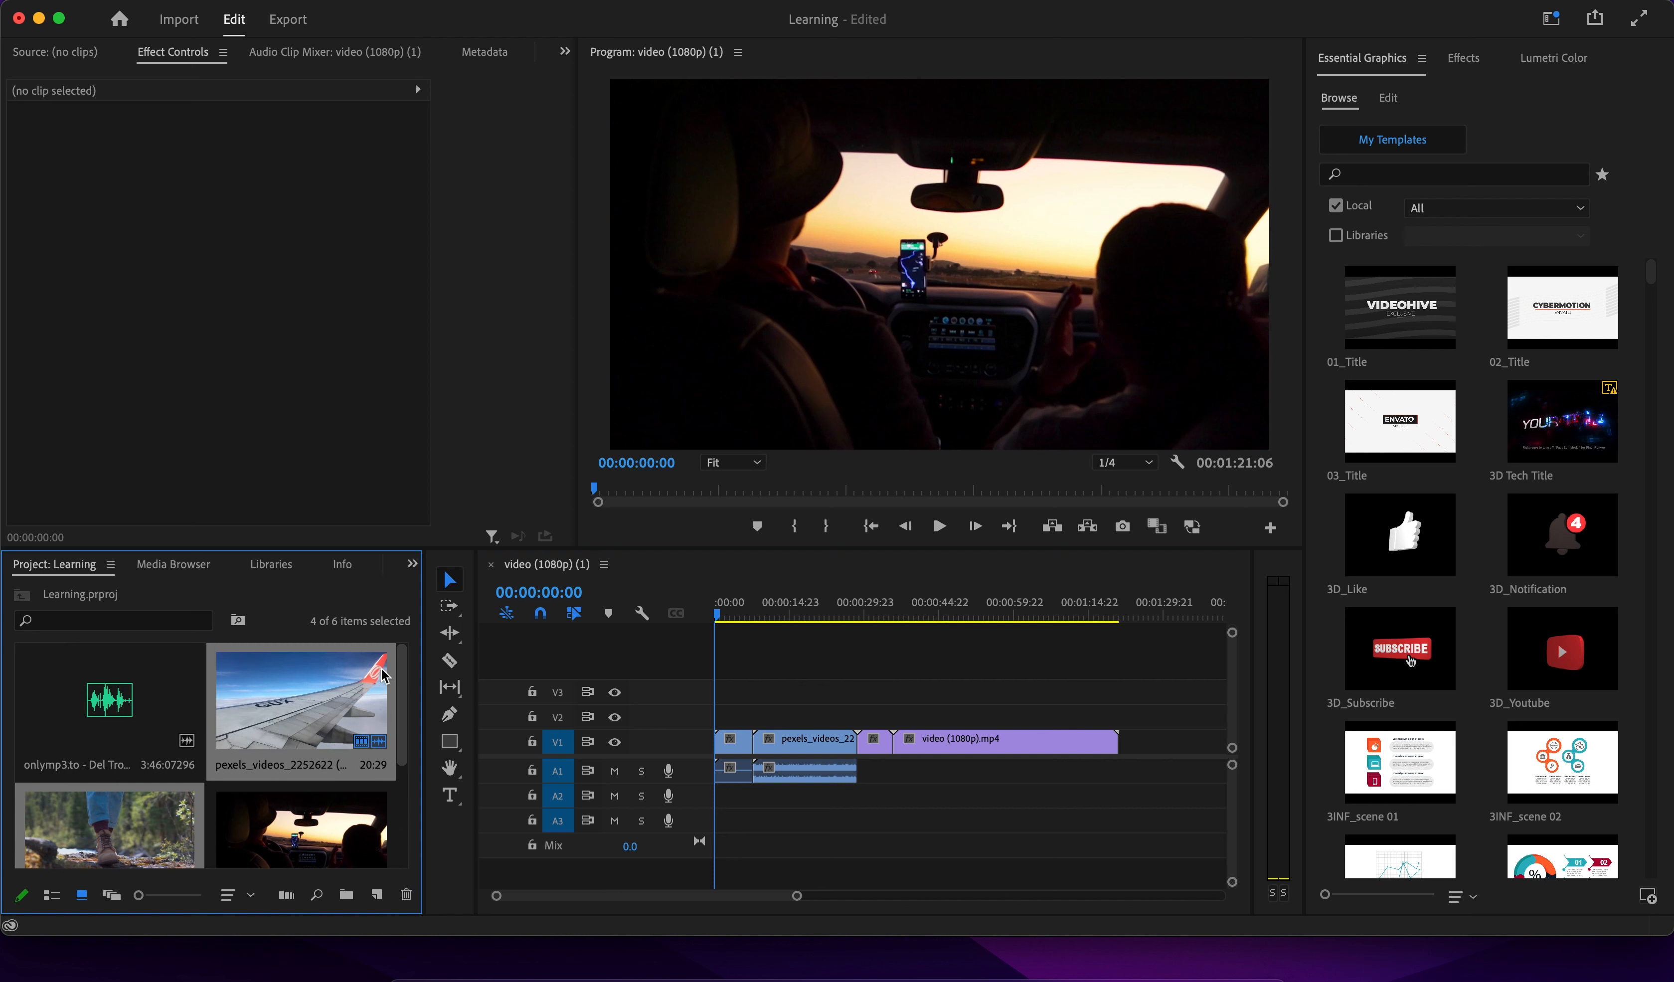
pyautogui.click(87, 705)
pyautogui.moveTo(436, 665); pyautogui.dragTo(966, 685)
pyautogui.moveTo(1185, 702); pyautogui.dragTo(767, 773)
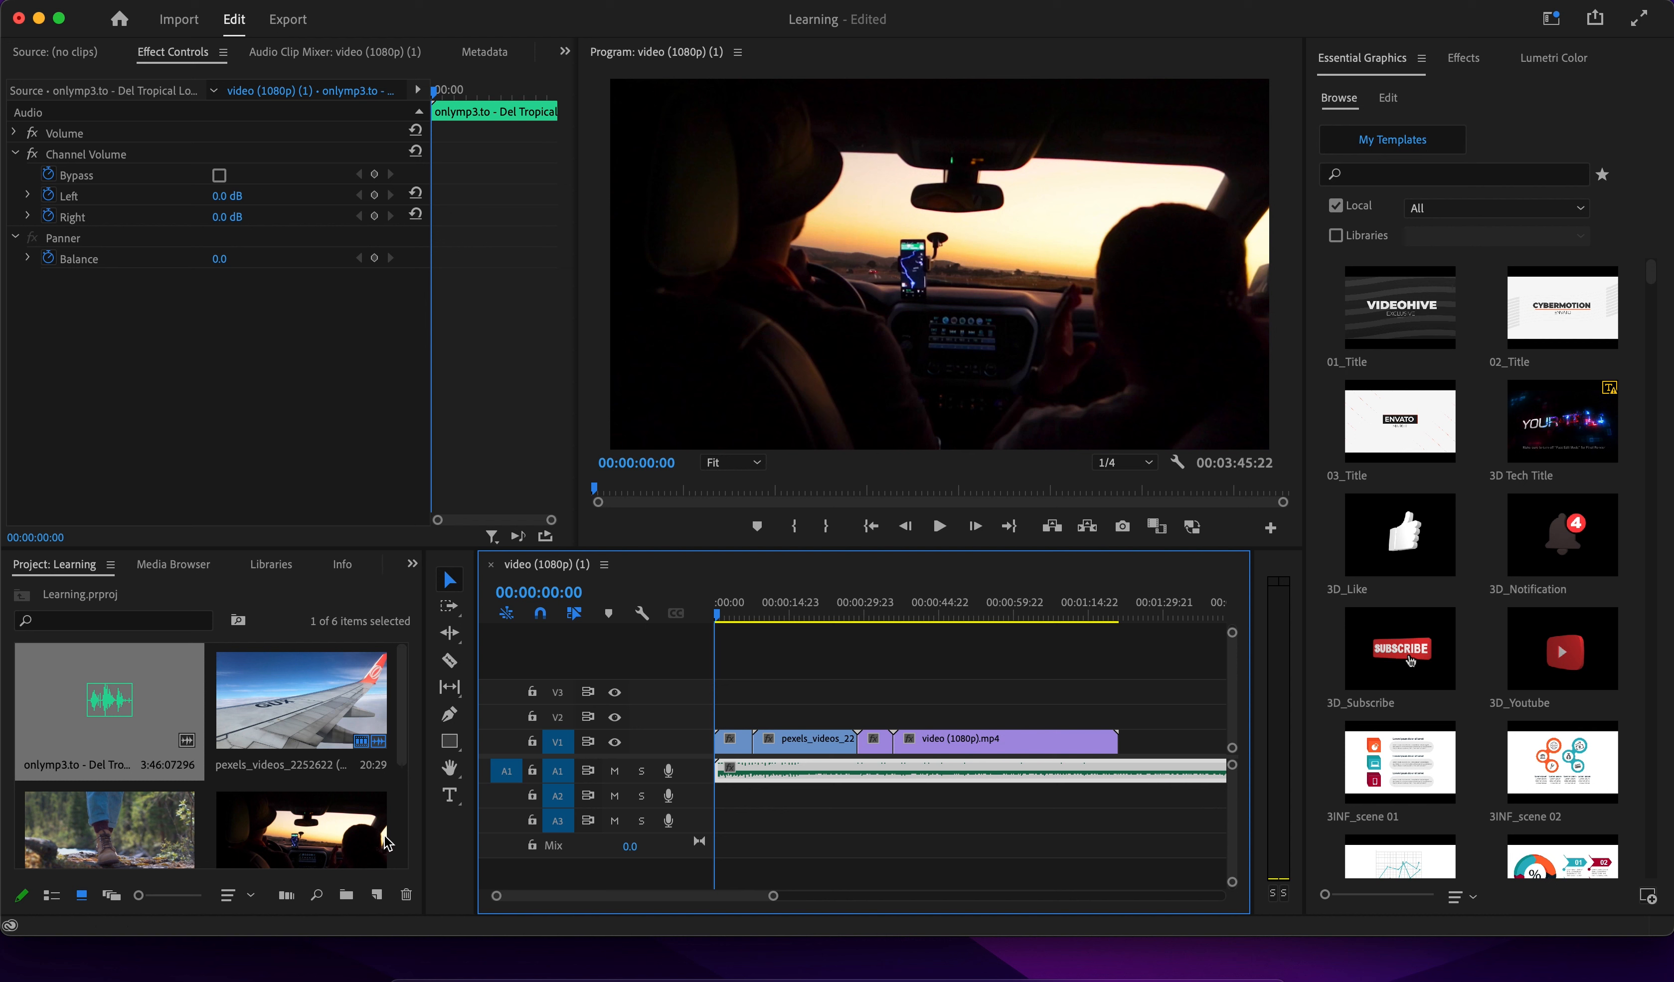
# Split the music with the Razor tool where the video ends at 00:01:21:06 and delete the excess part.
pyautogui.click(450, 662)
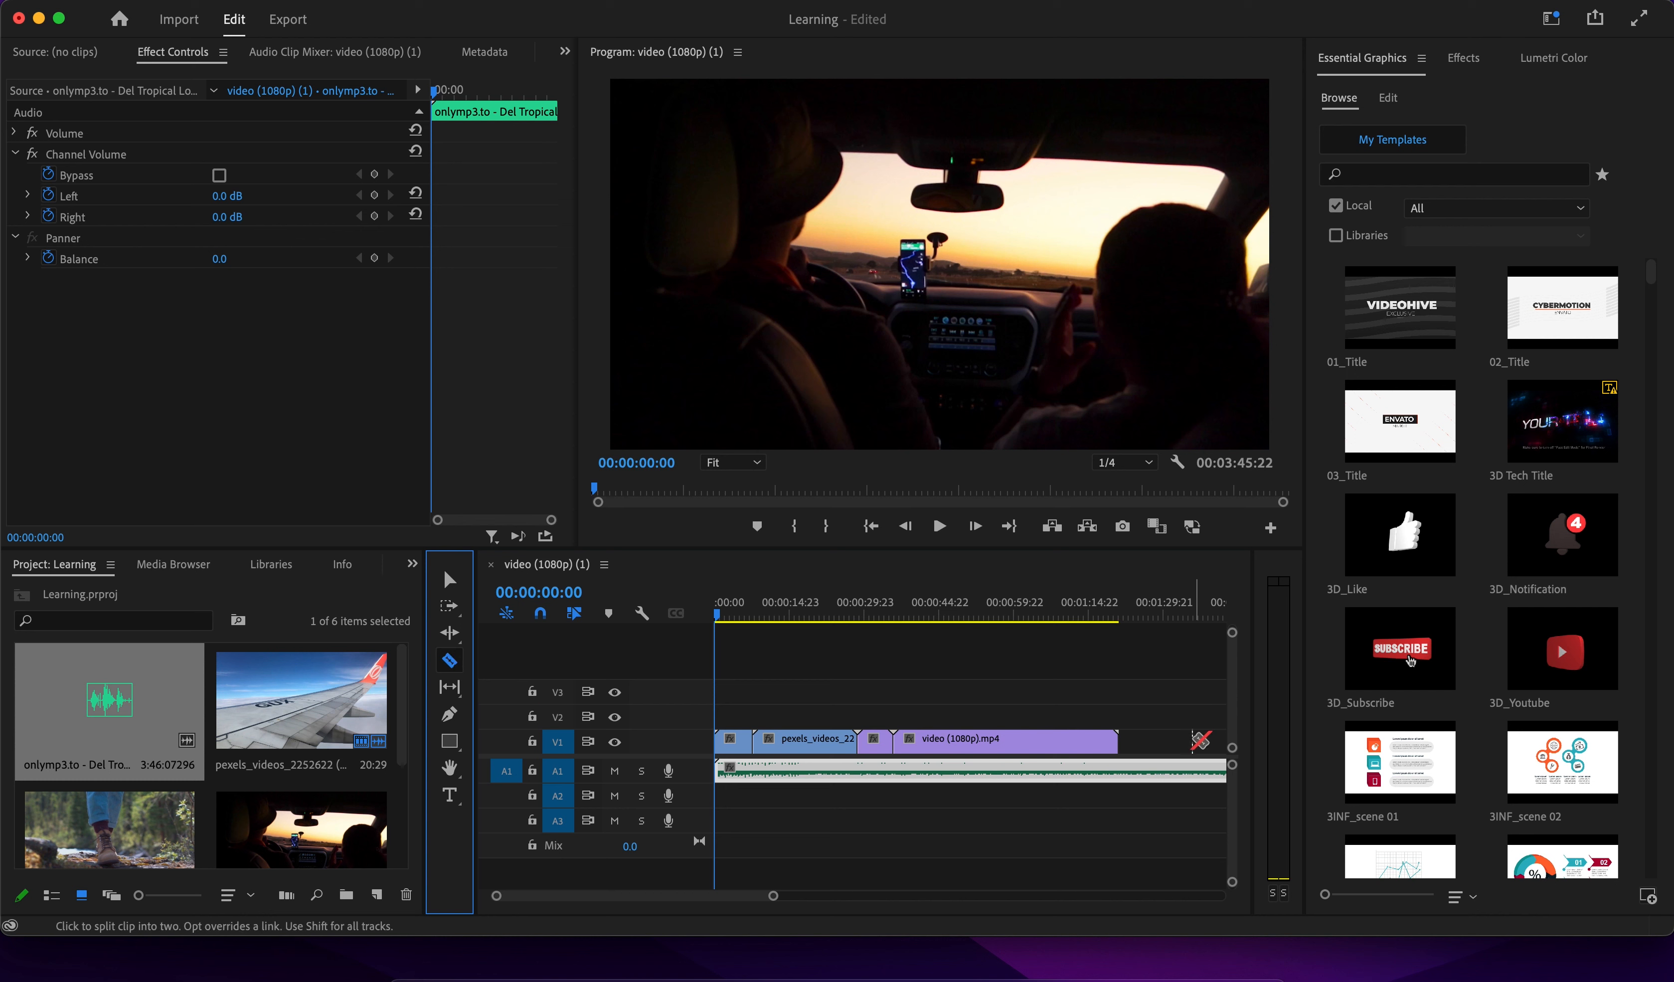
pyautogui.click(1122, 772)
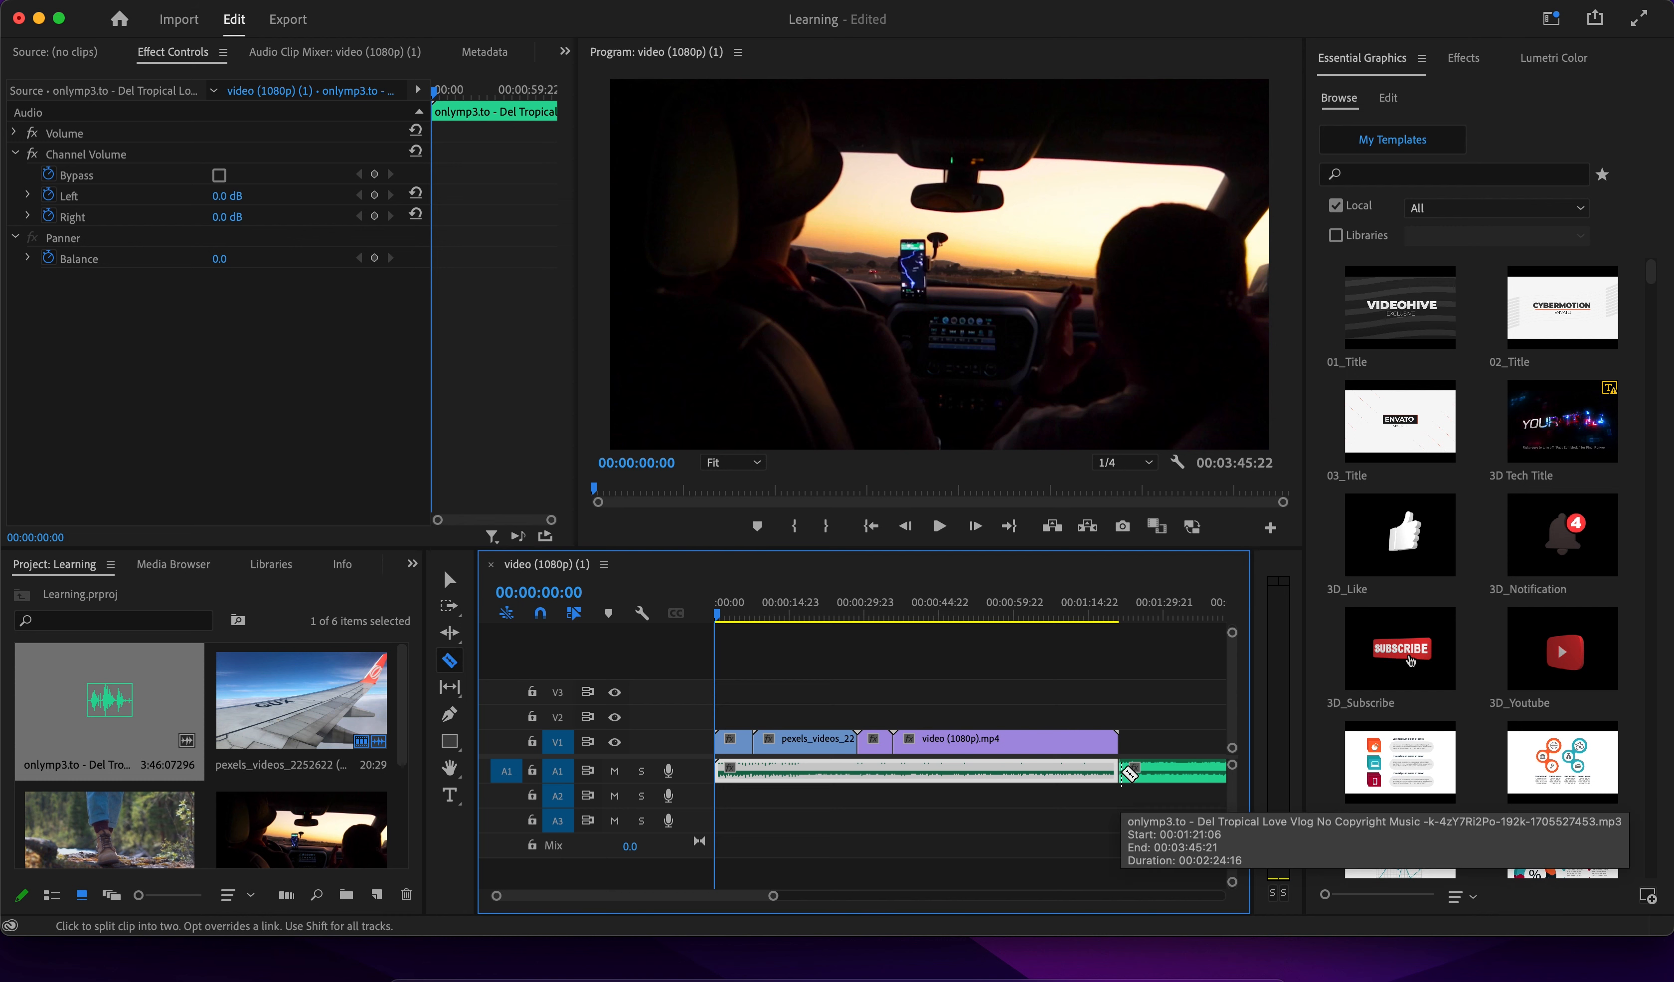
pyautogui.click(447, 581)
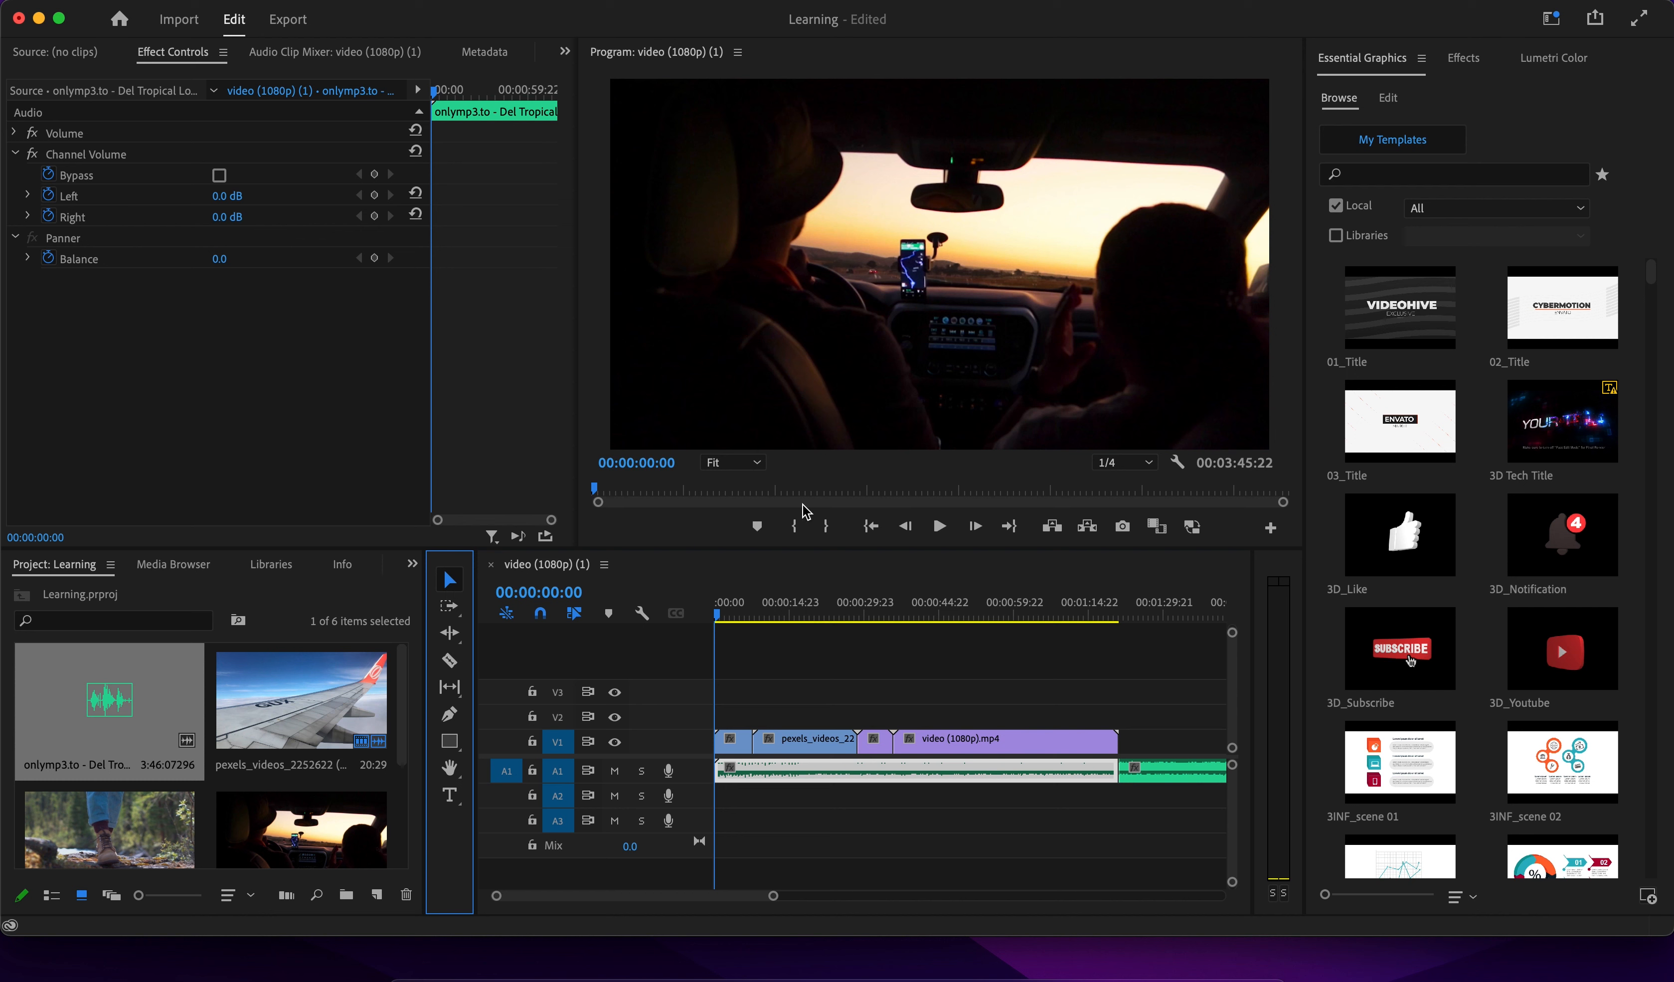
pyautogui.click(1178, 776)
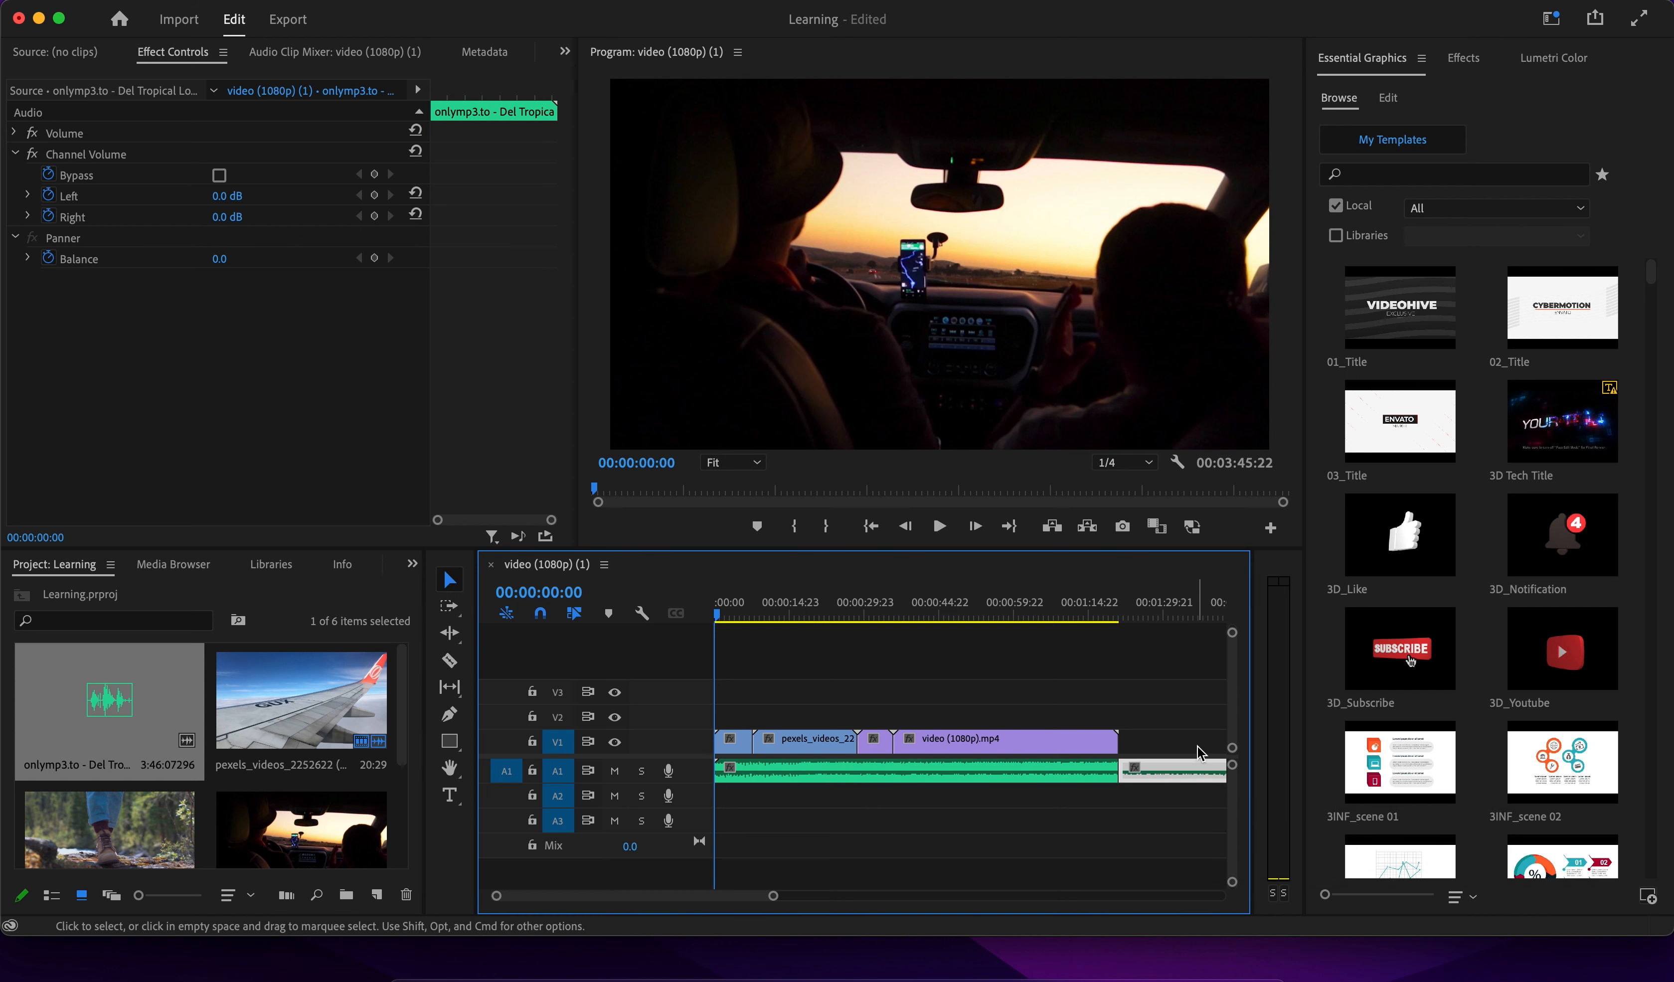
pyautogui.press('Delete')
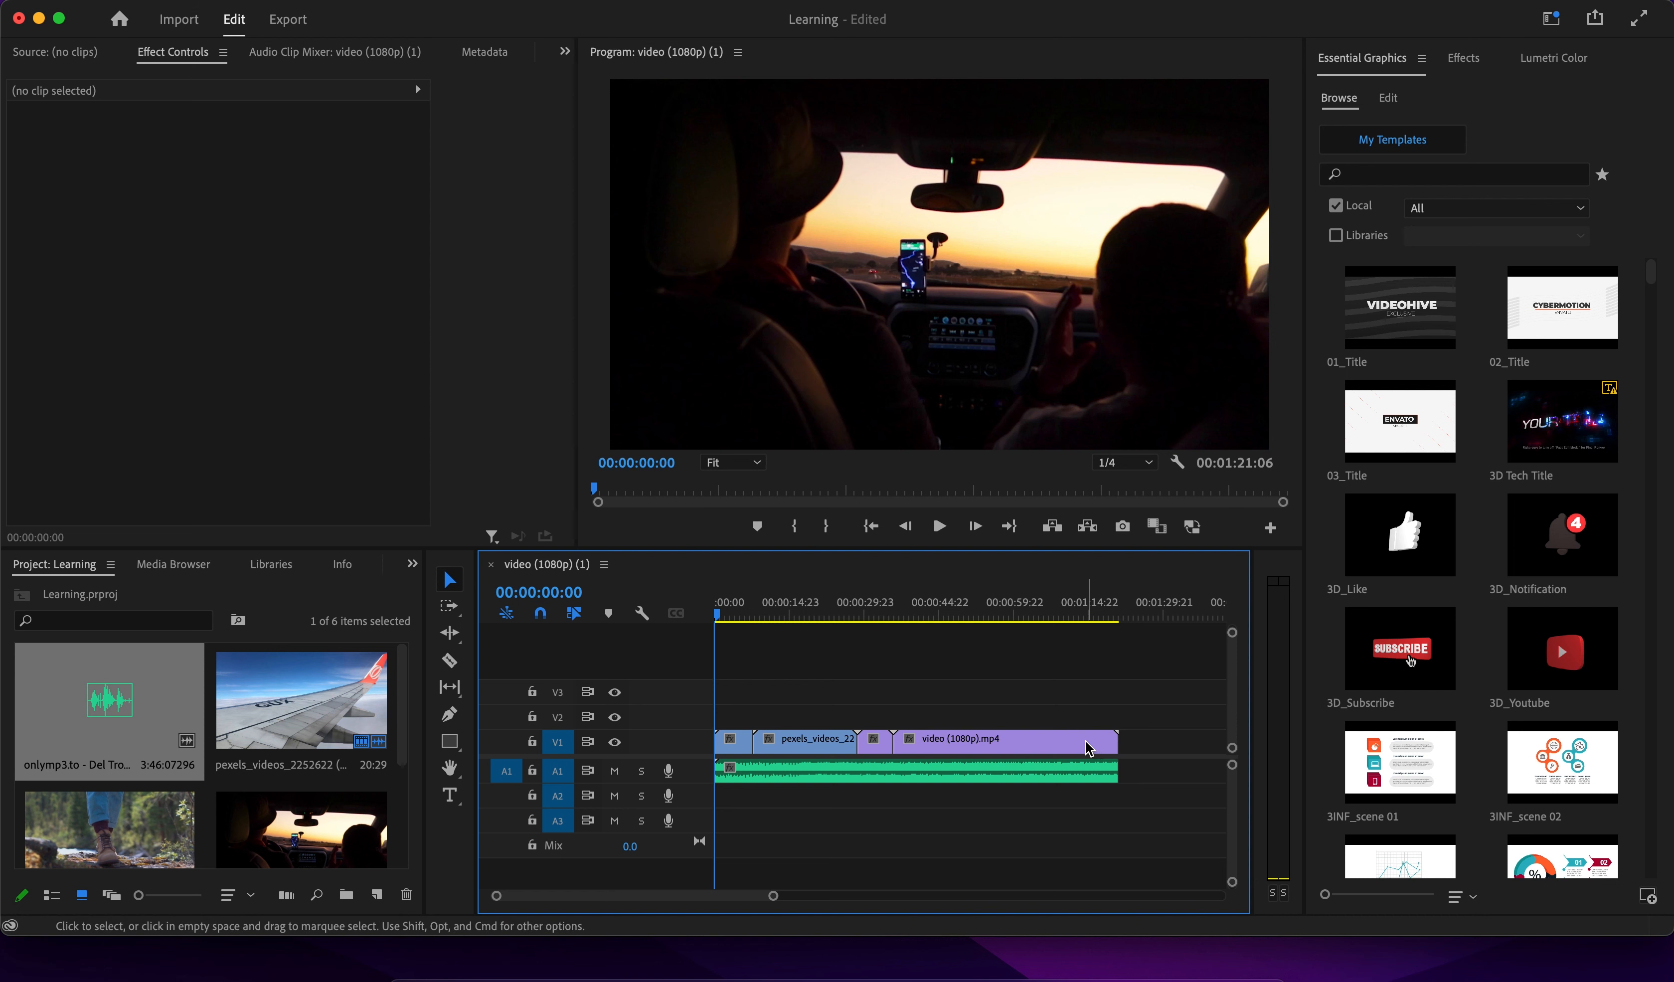
# Trim the ends of the beach clip and the music to 00:00:47:02, and preview the end of the sequence.
pyautogui.moveTo(1123, 741); pyautogui.dragTo(953, 750)
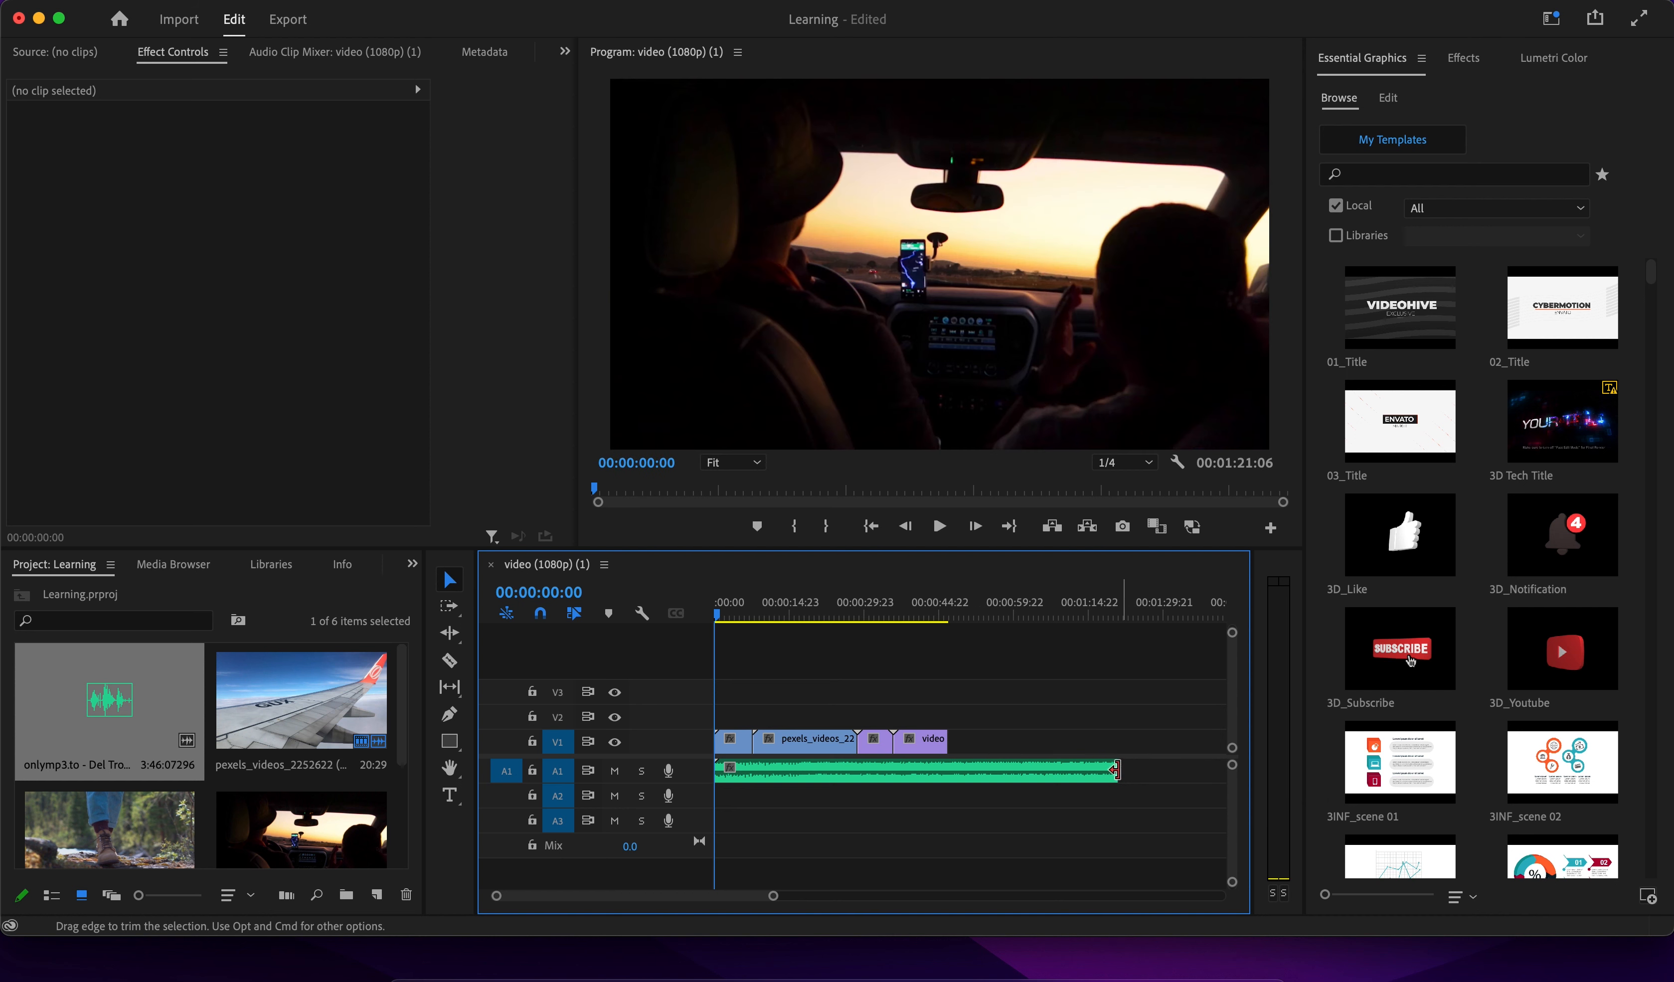
pyautogui.moveTo(1115, 771); pyautogui.dragTo(947, 767)
pyautogui.click(916, 612)
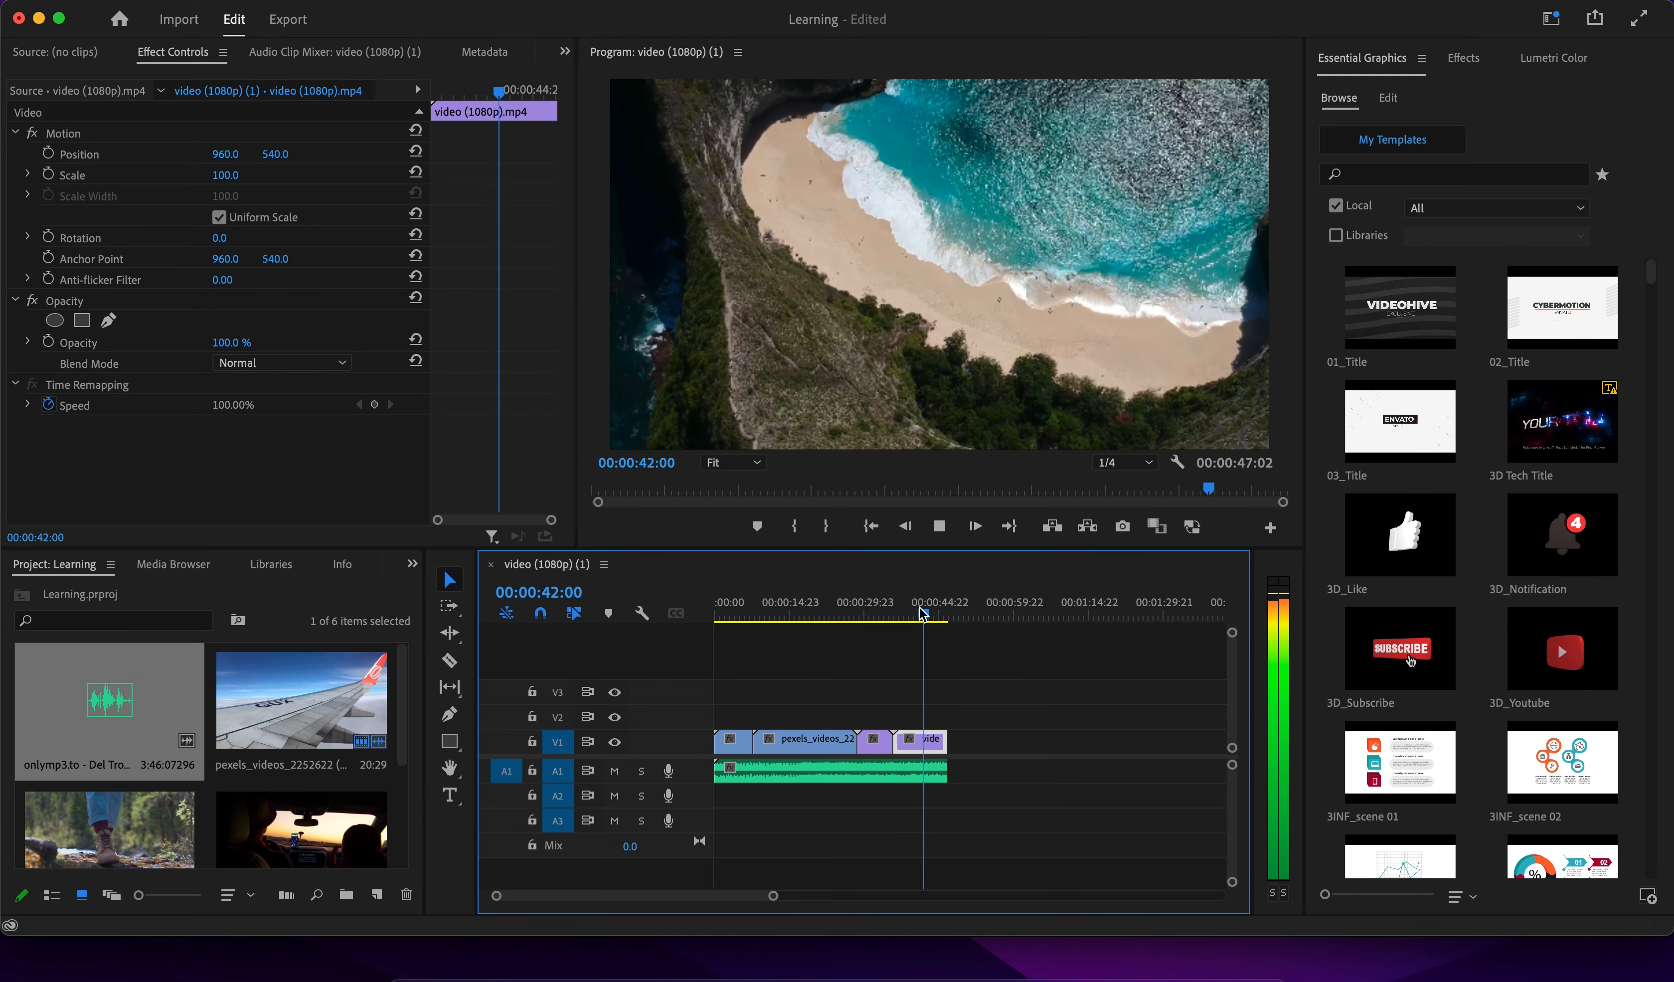
# Preview the beginning of the sequence through the opening driving clip.
pyautogui.click(724, 613)
pyautogui.press('space')
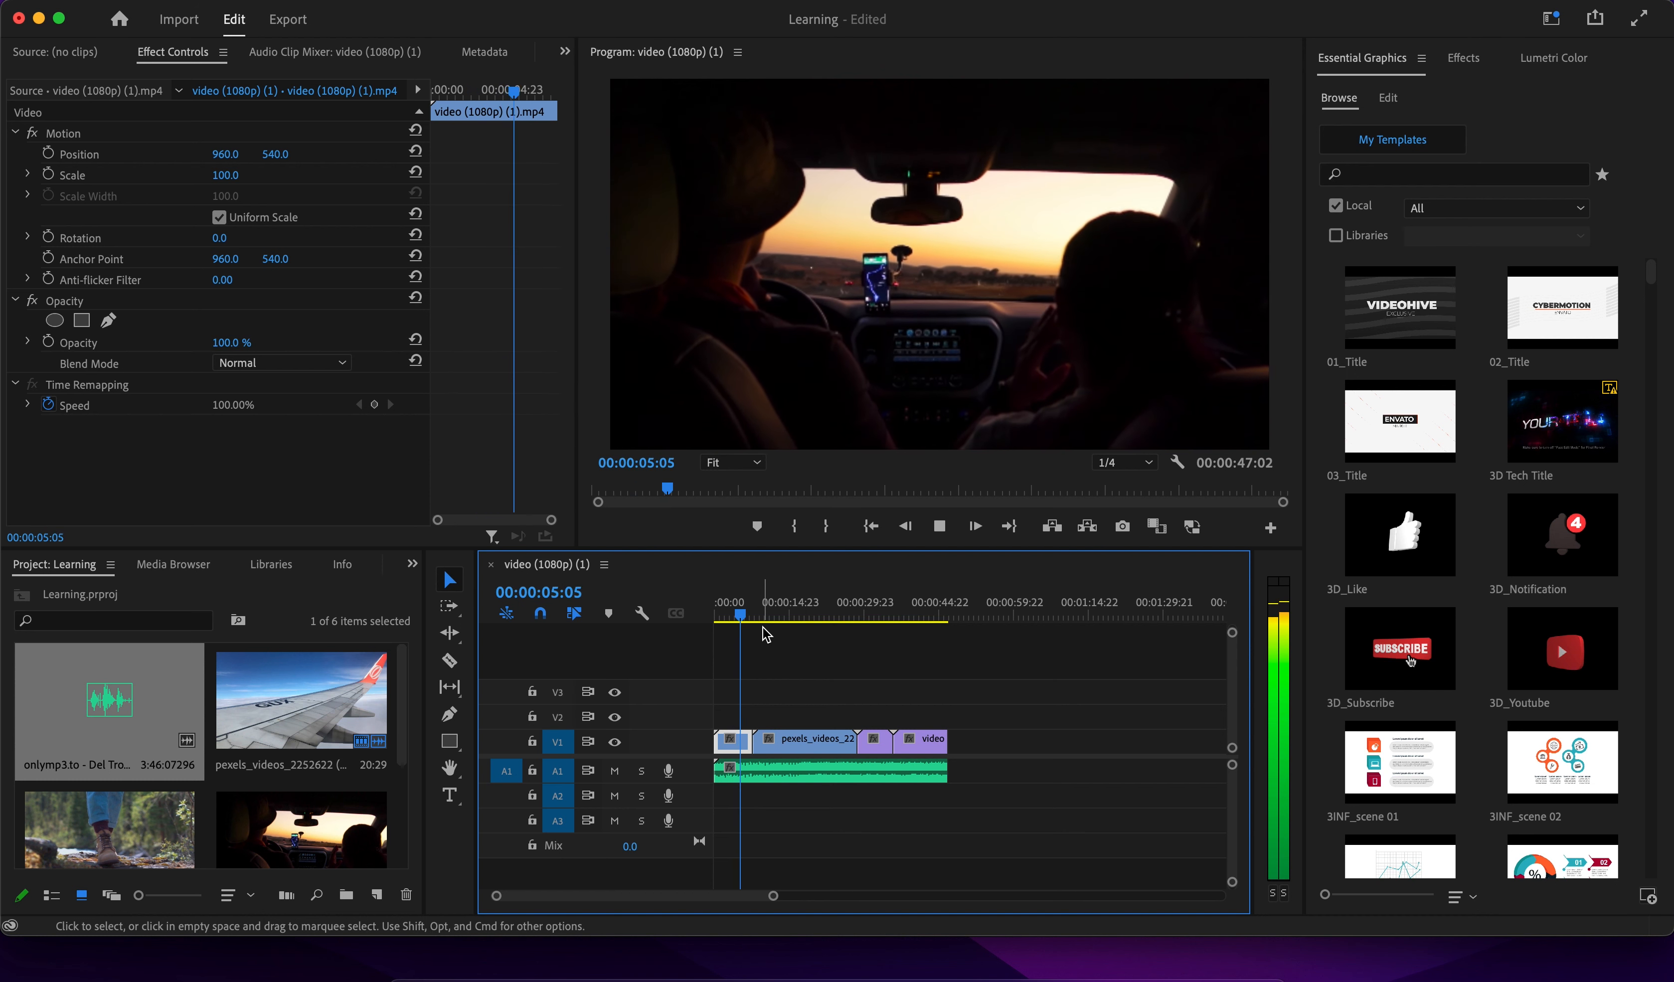
pyautogui.press('space')
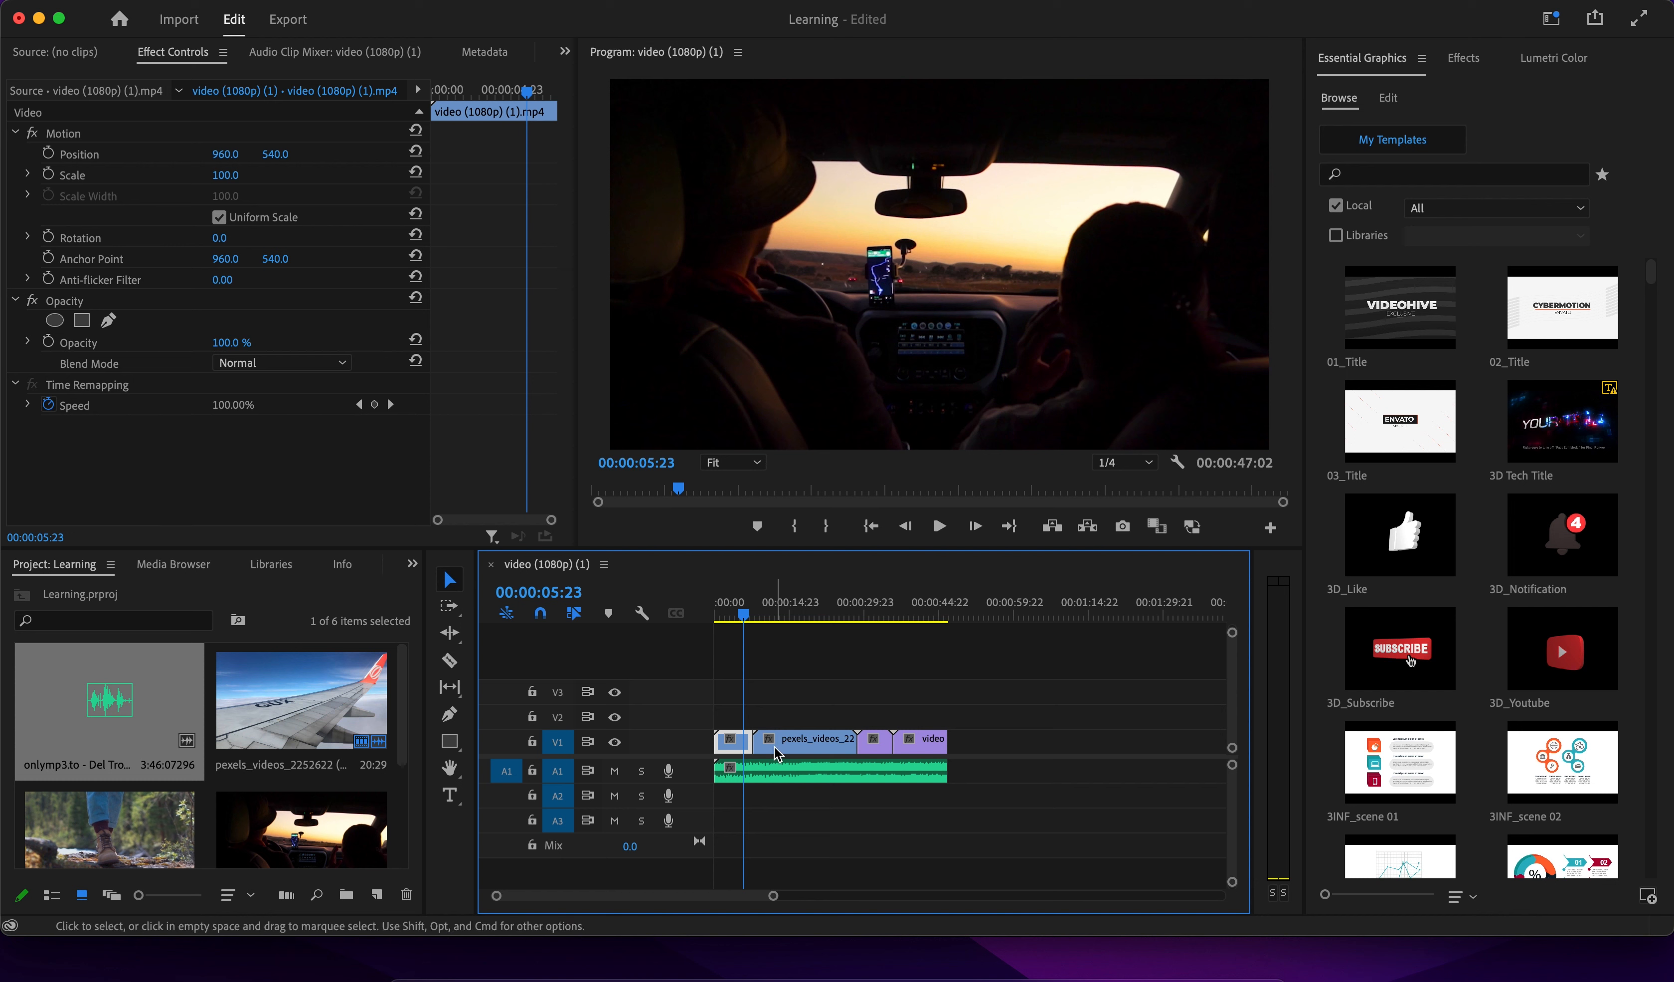
# Trim the start of the pexels_videos_2252622 clip with its gap closed, and shorten the music to end with the video at 00:00:39:21.
pyautogui.moveTo(755, 742); pyautogui.dragTo(781, 741)
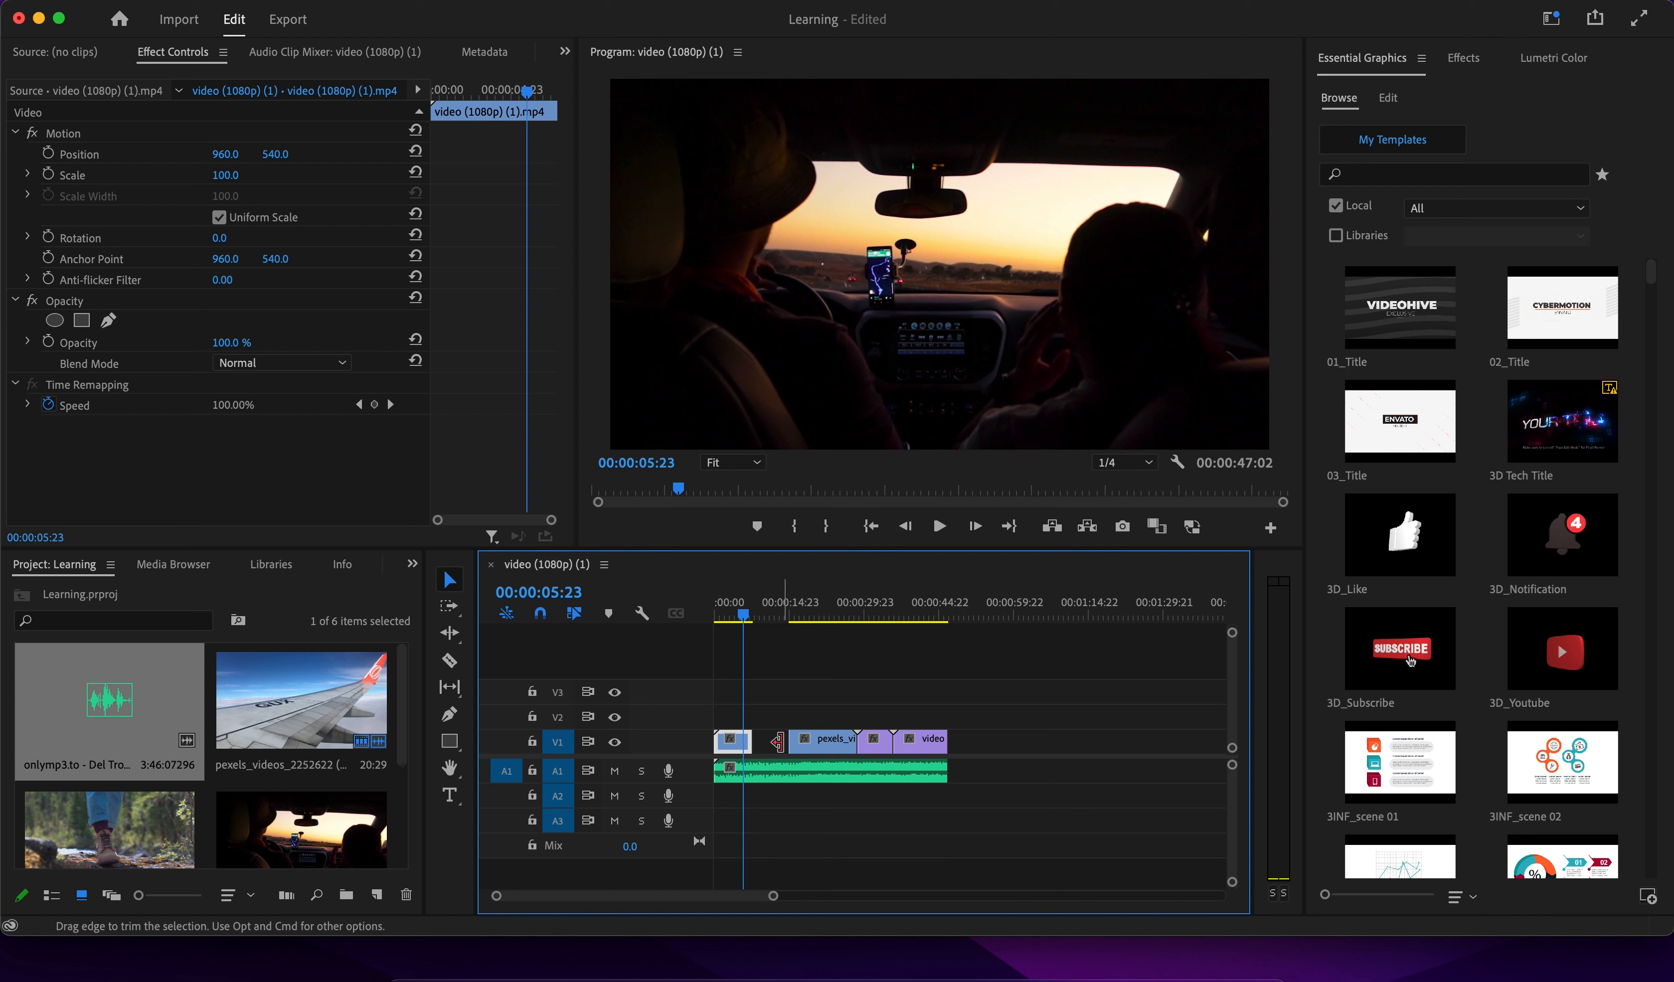
pyautogui.rightClick(778, 742)
pyautogui.click(773, 747)
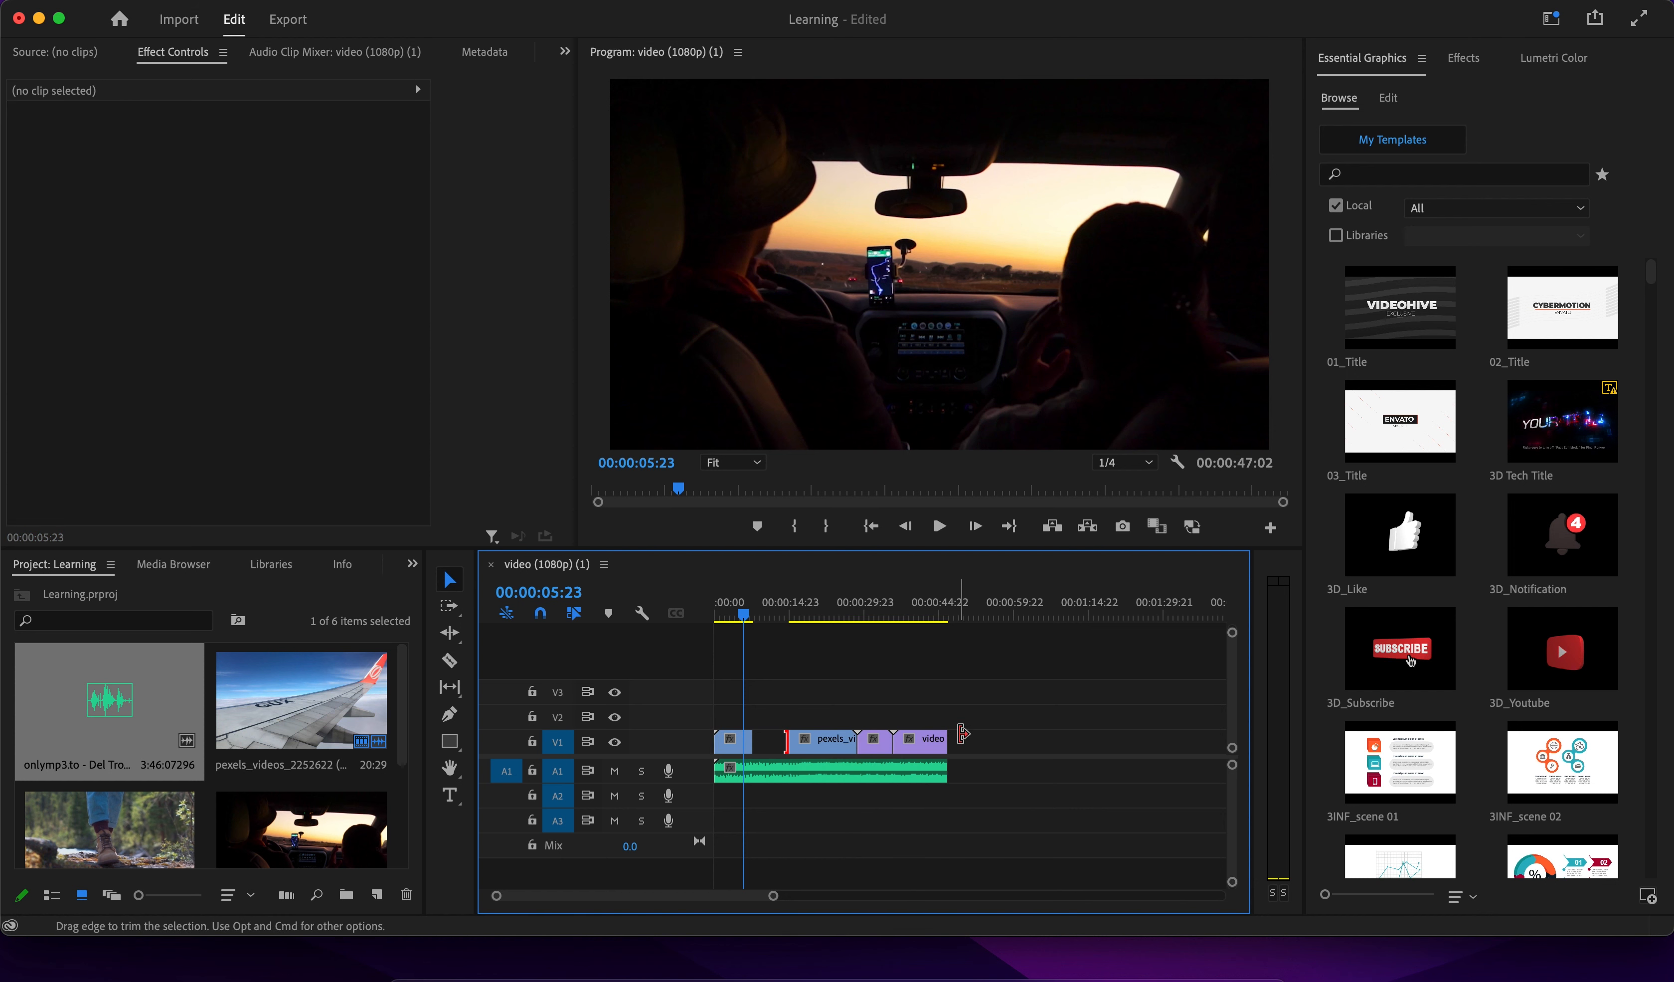
pyautogui.click(773, 749)
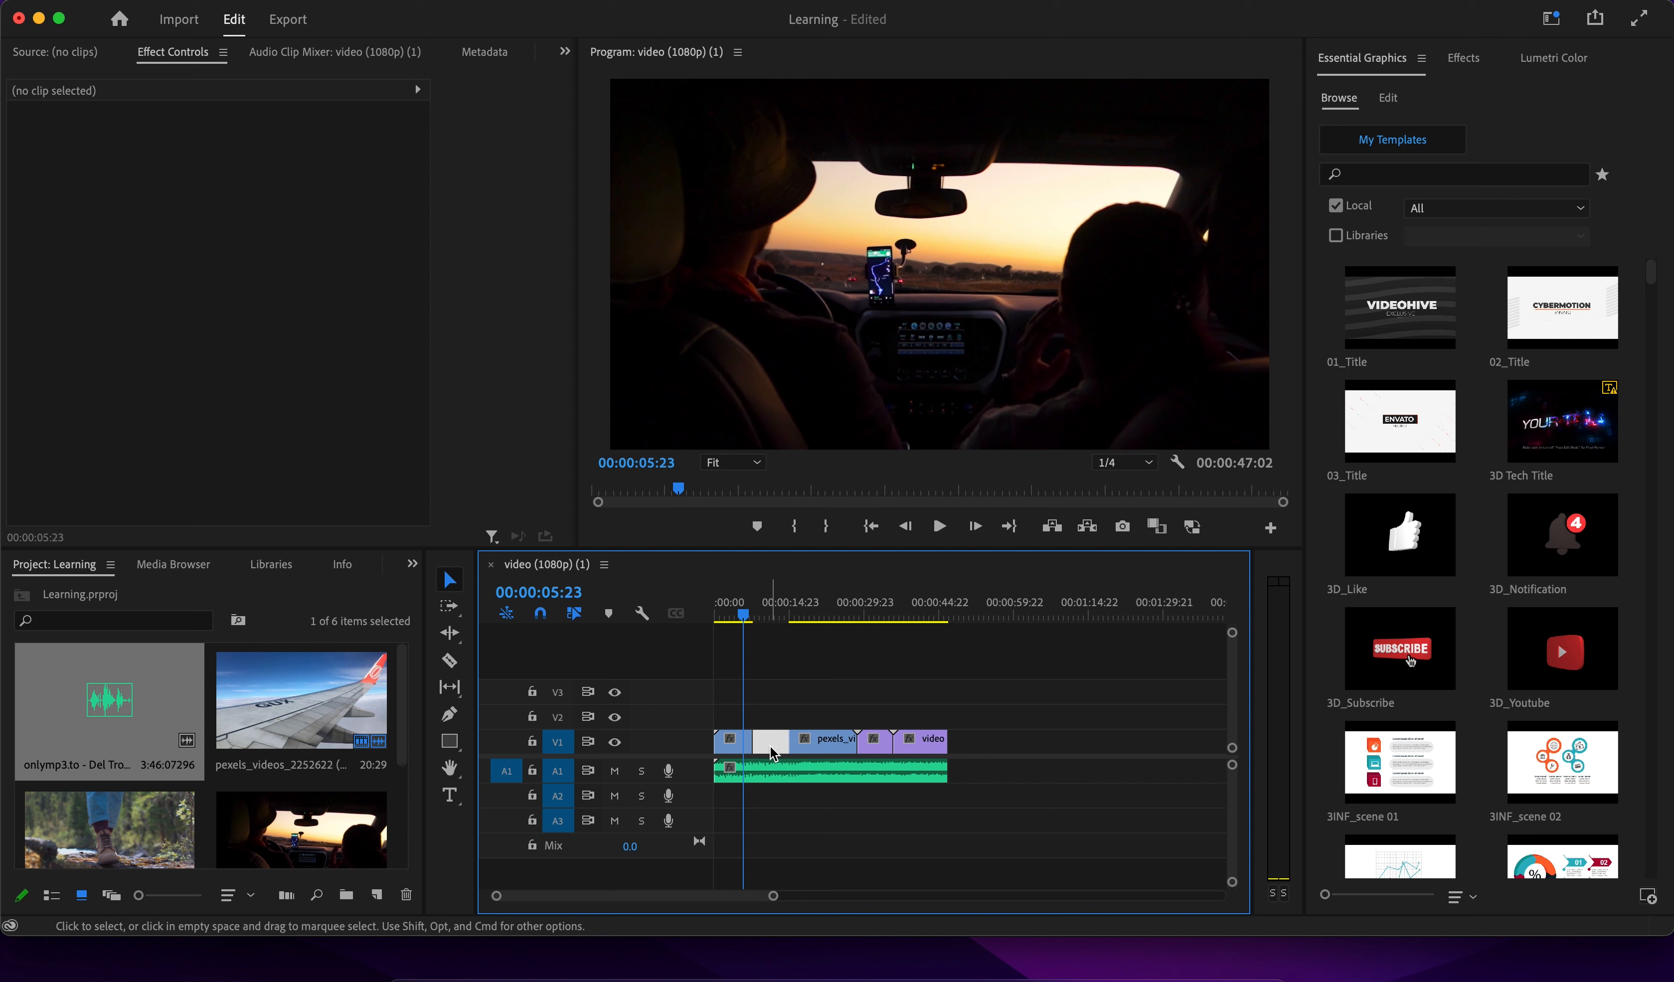
pyautogui.press('Delete')
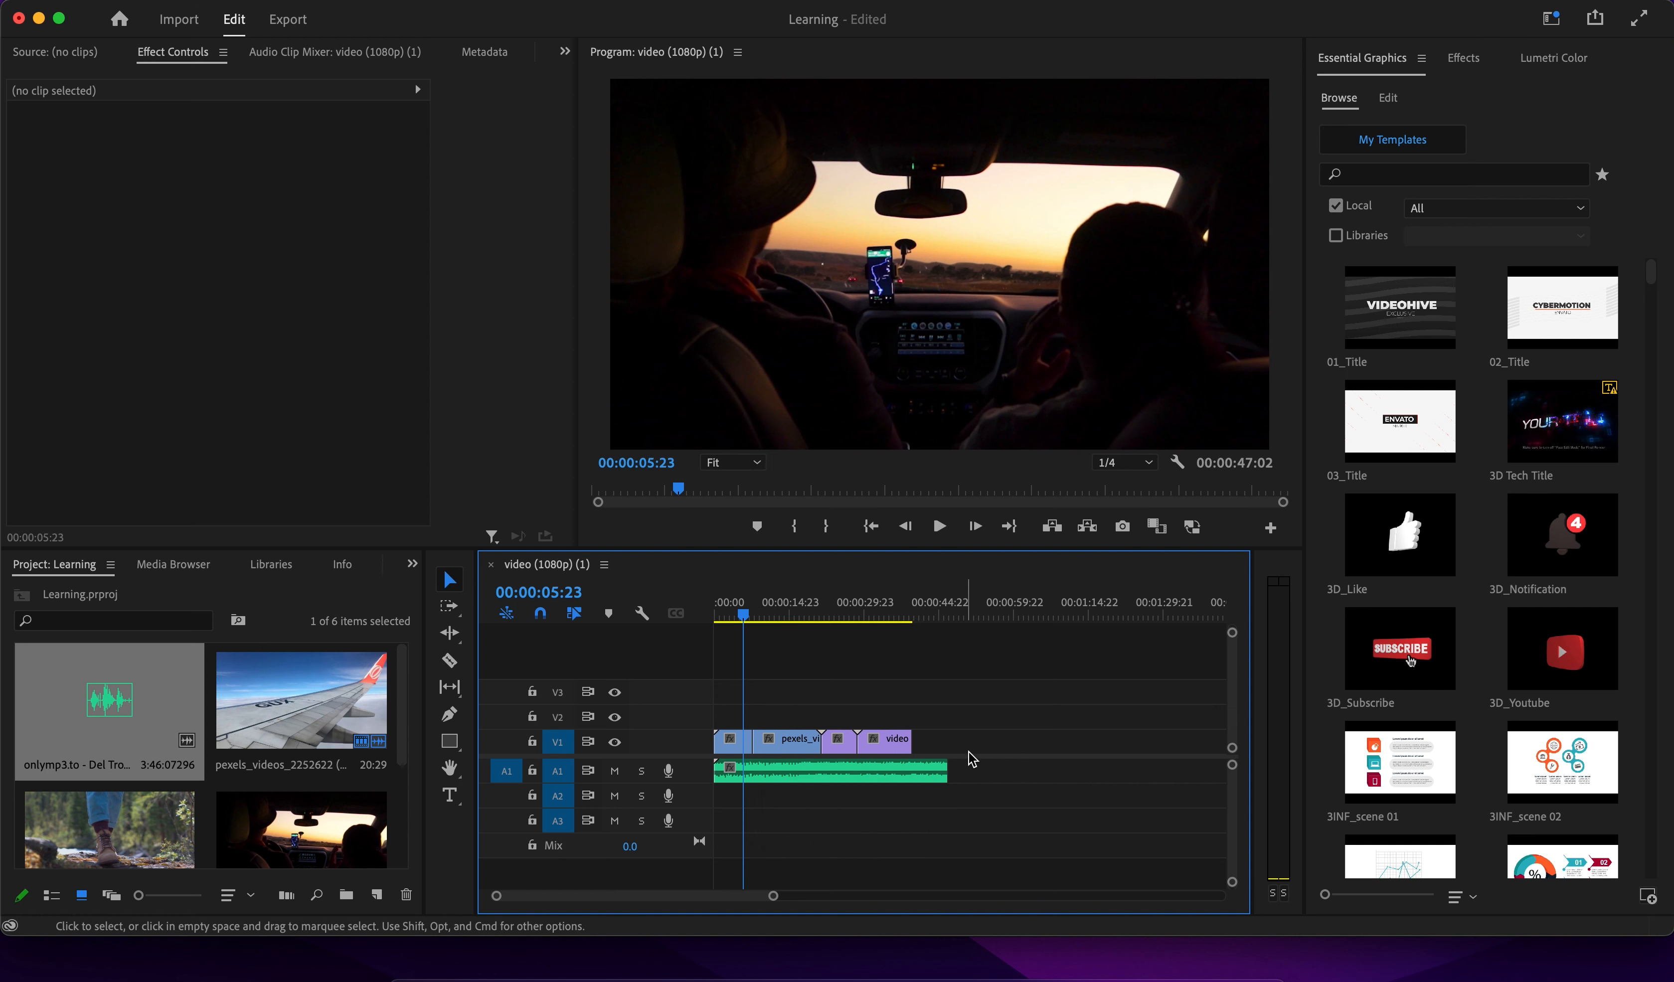
pyautogui.moveTo(941, 770); pyautogui.dragTo(912, 770)
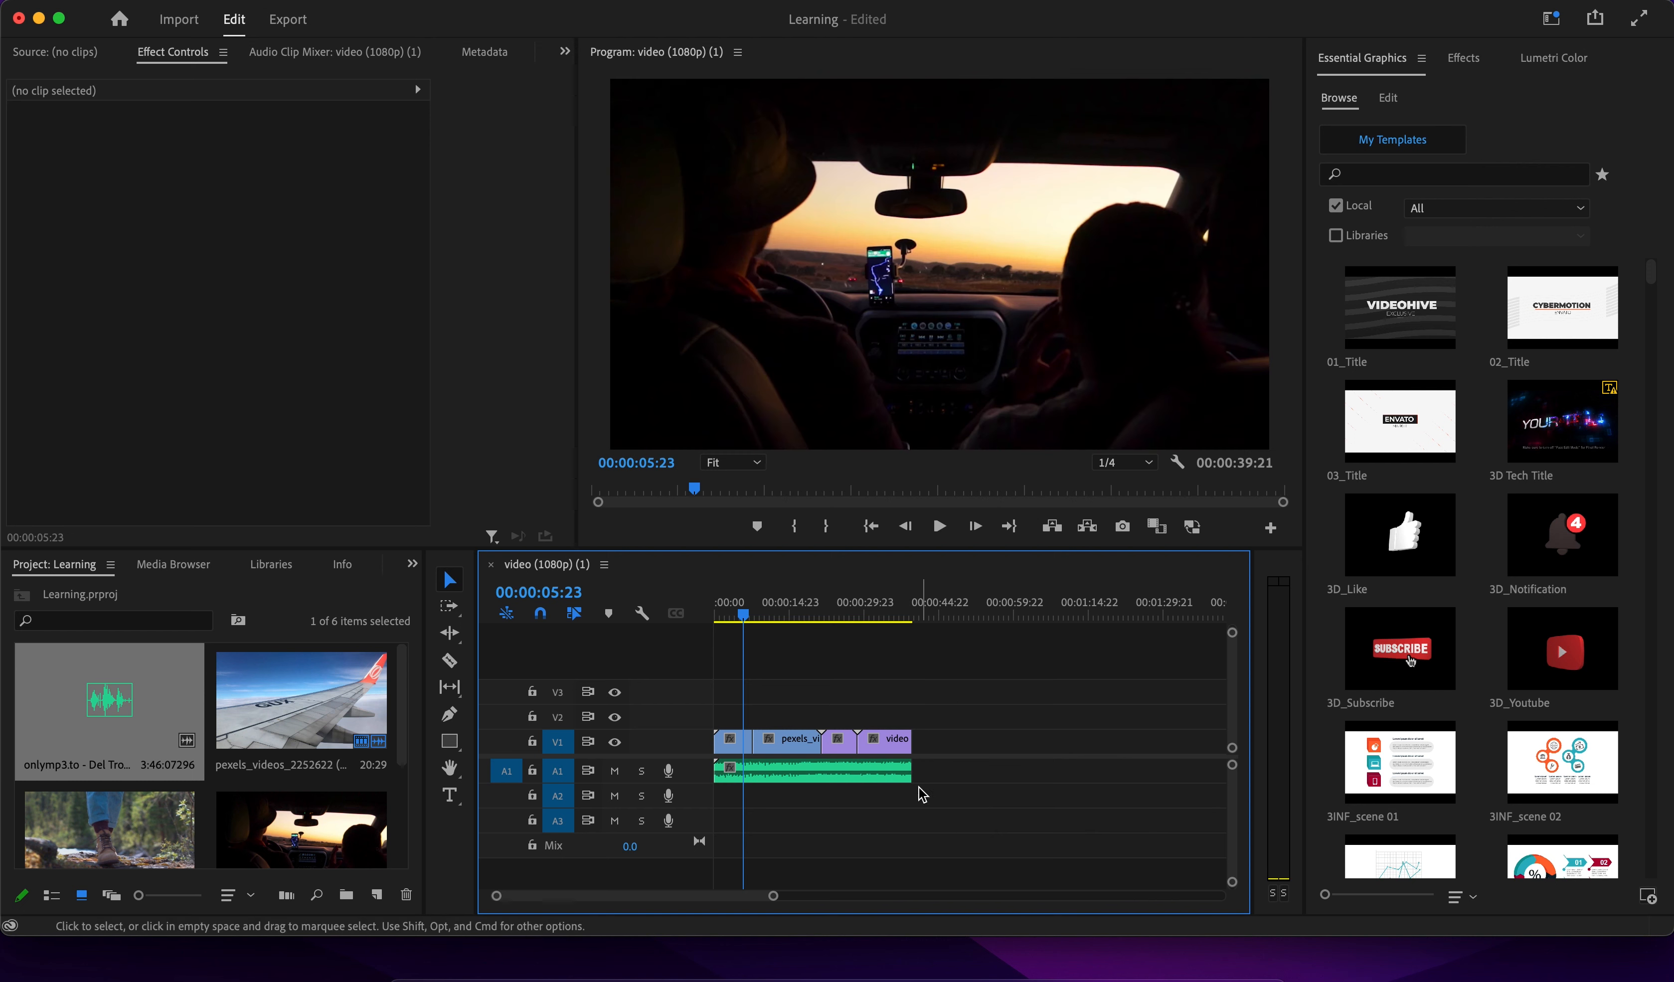
# Preview the cut between the driving clip and the airplane wing clip on V1.
pyautogui.click(805, 742)
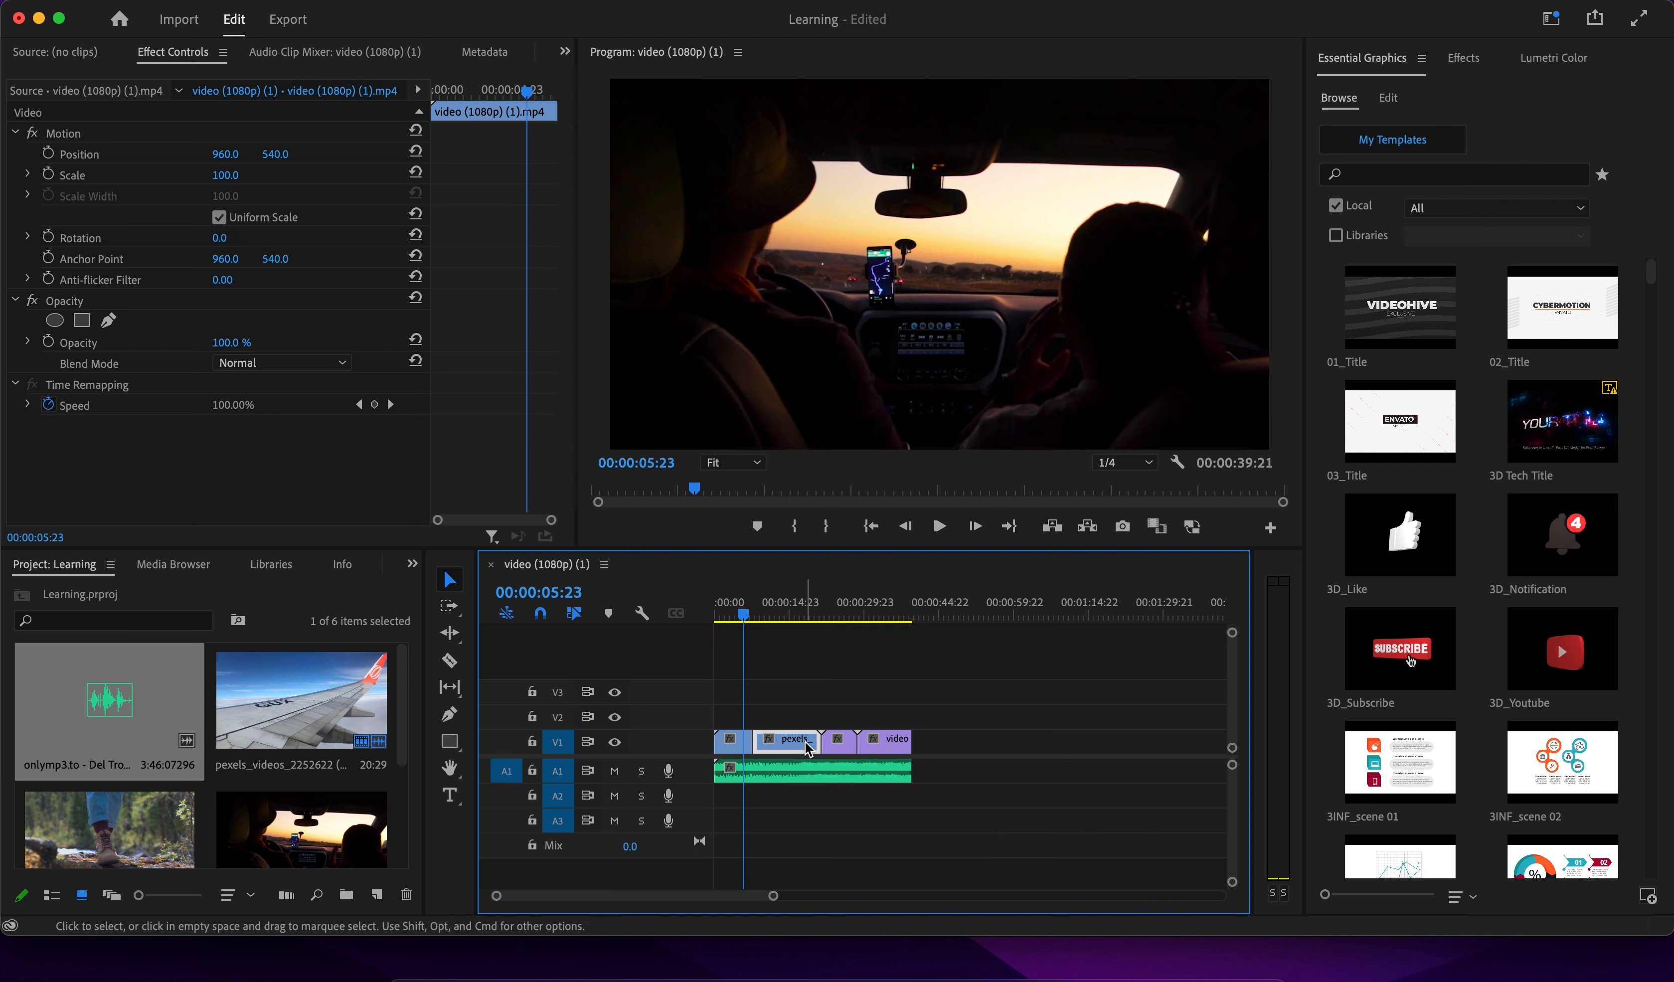
pyautogui.click(839, 742)
pyautogui.click(878, 741)
pyautogui.click(787, 741)
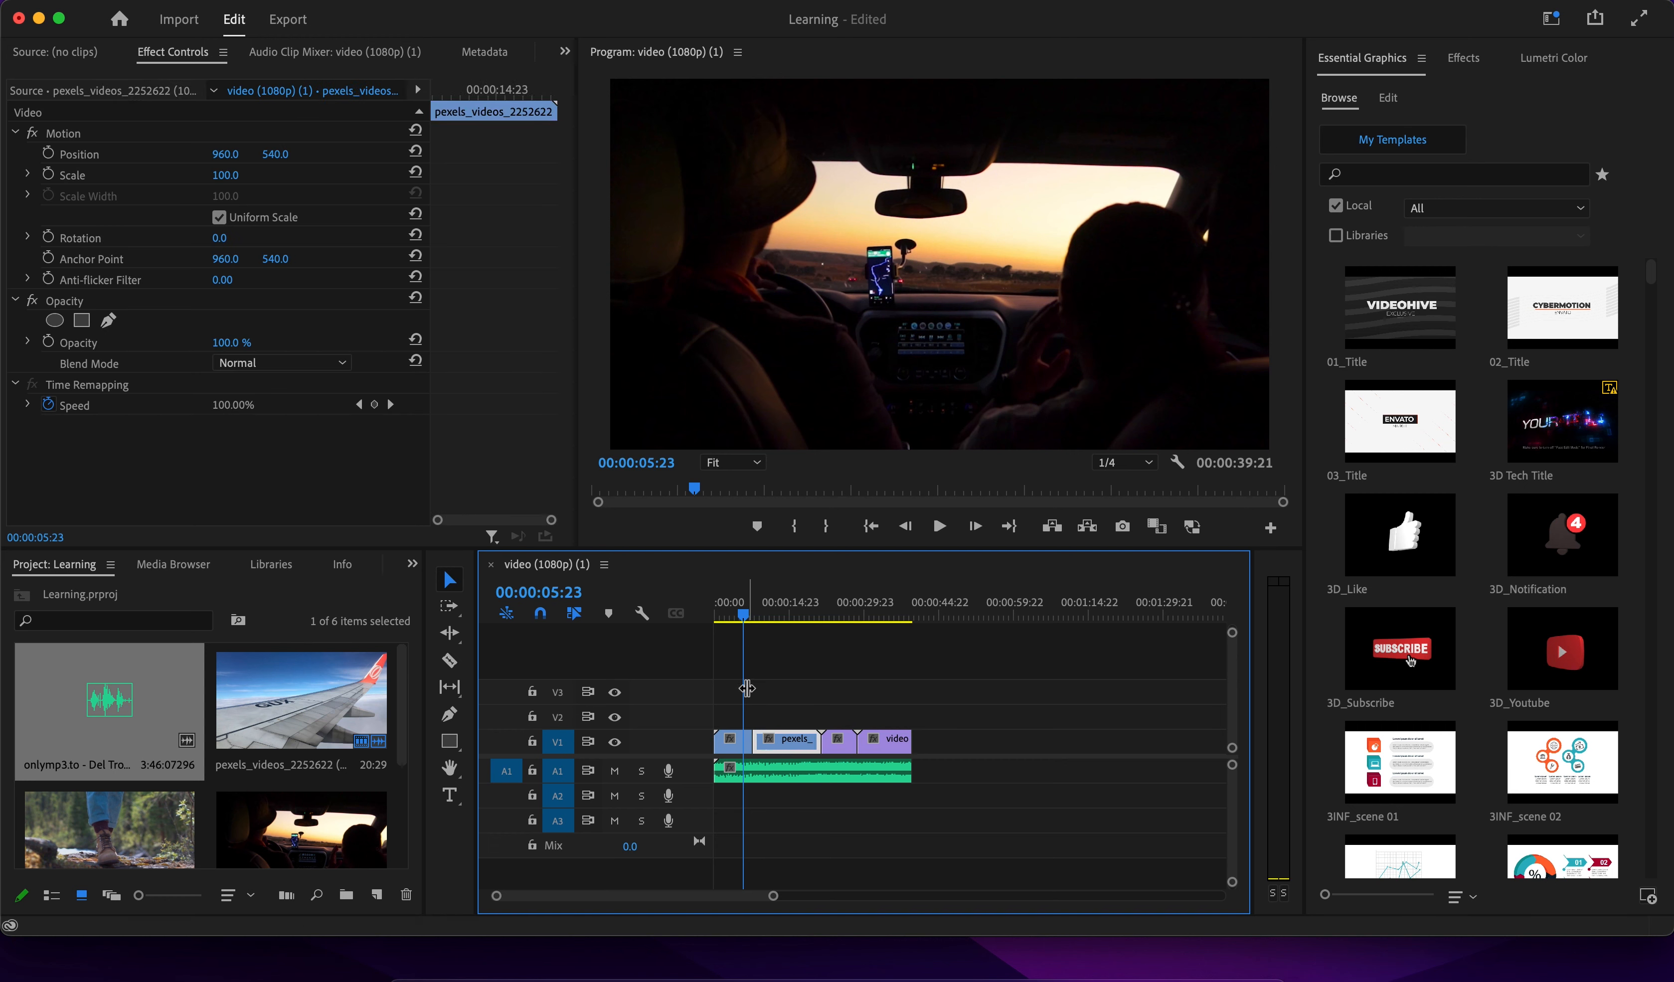
pyautogui.press('space')
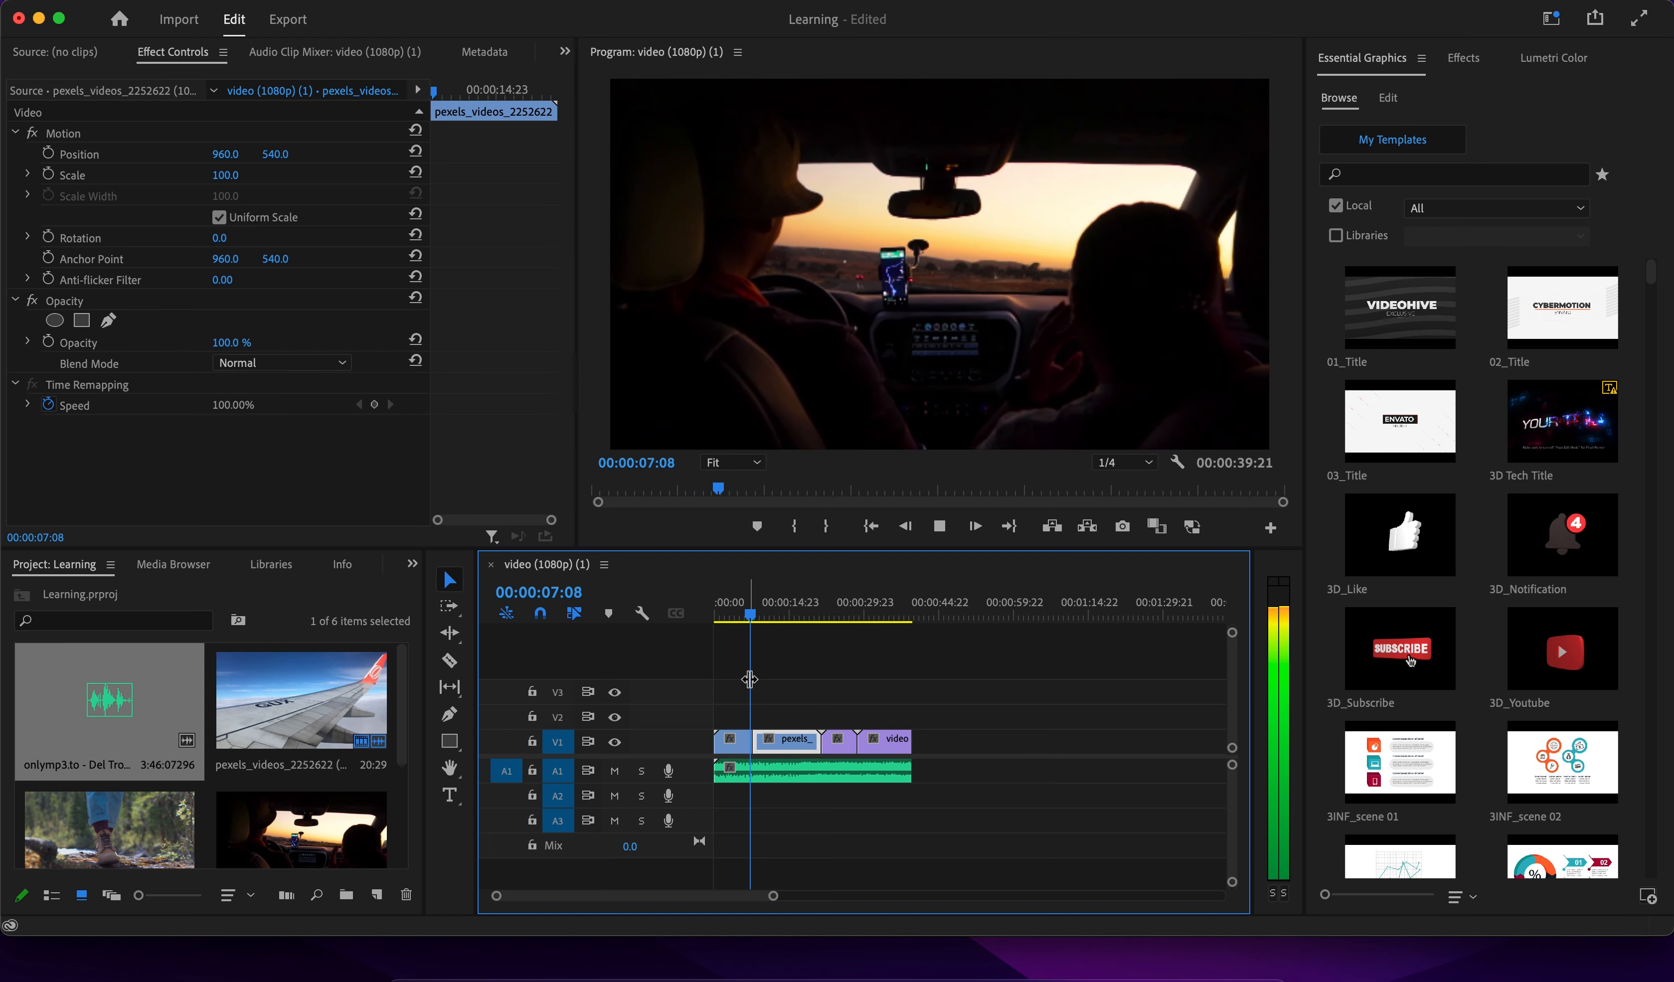
pyautogui.press('space')
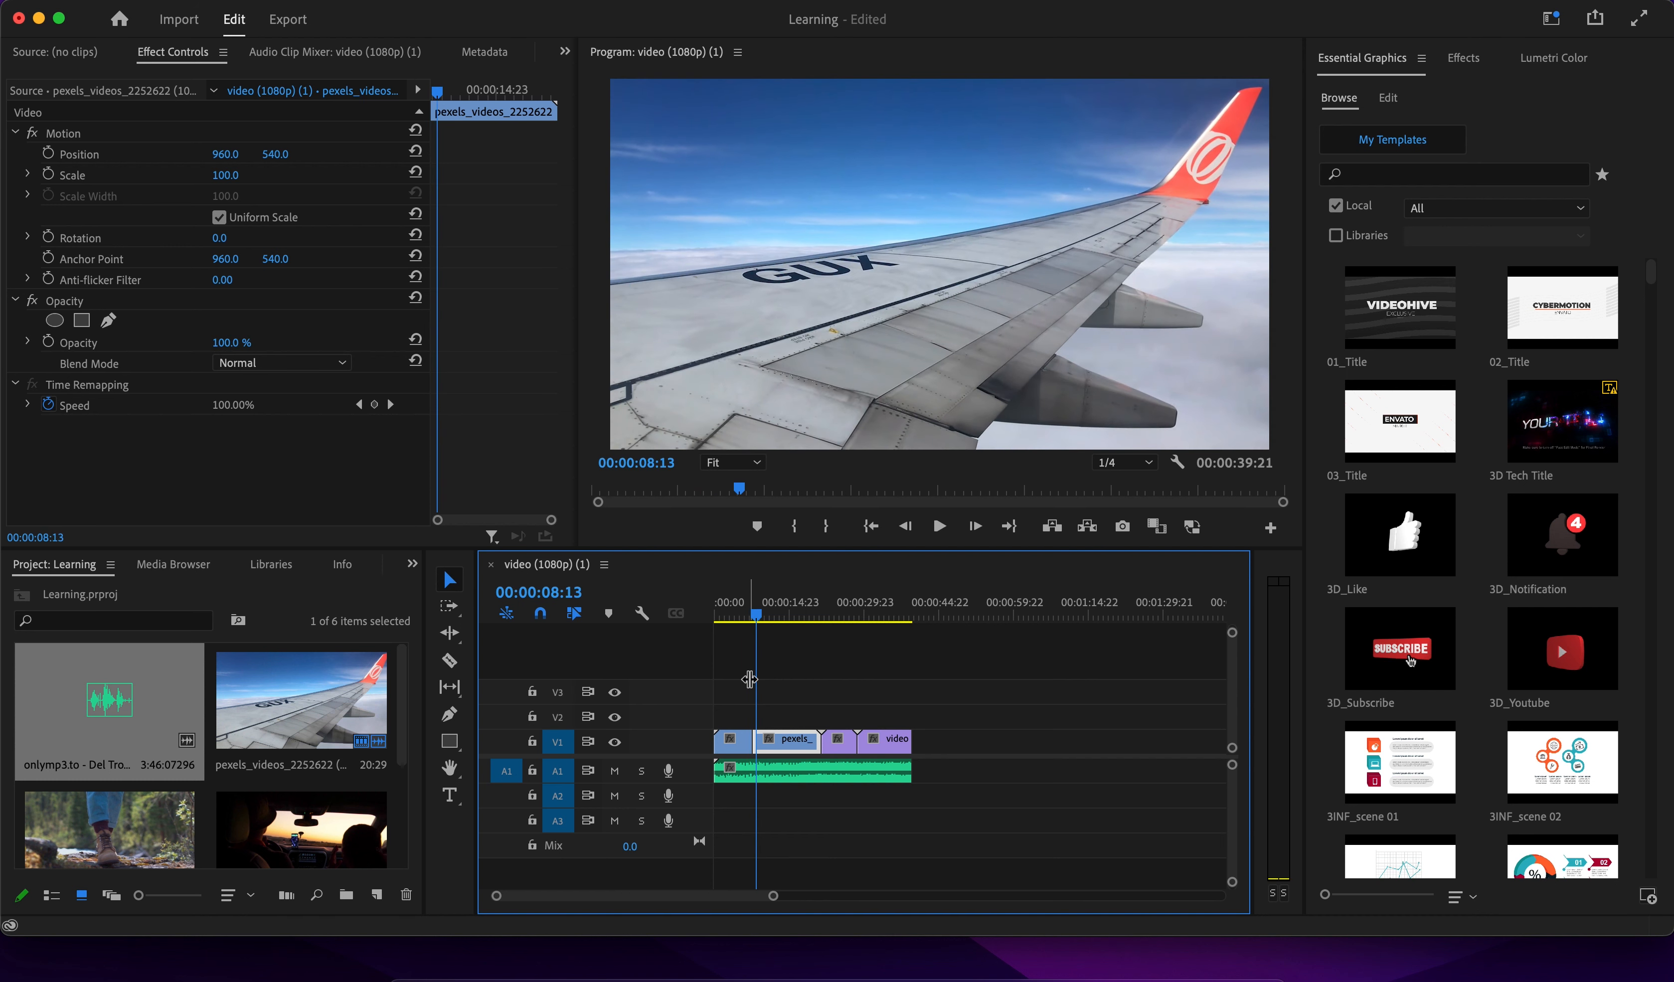
pyautogui.click(752, 618)
pyautogui.press('space')
pyautogui.press('space')
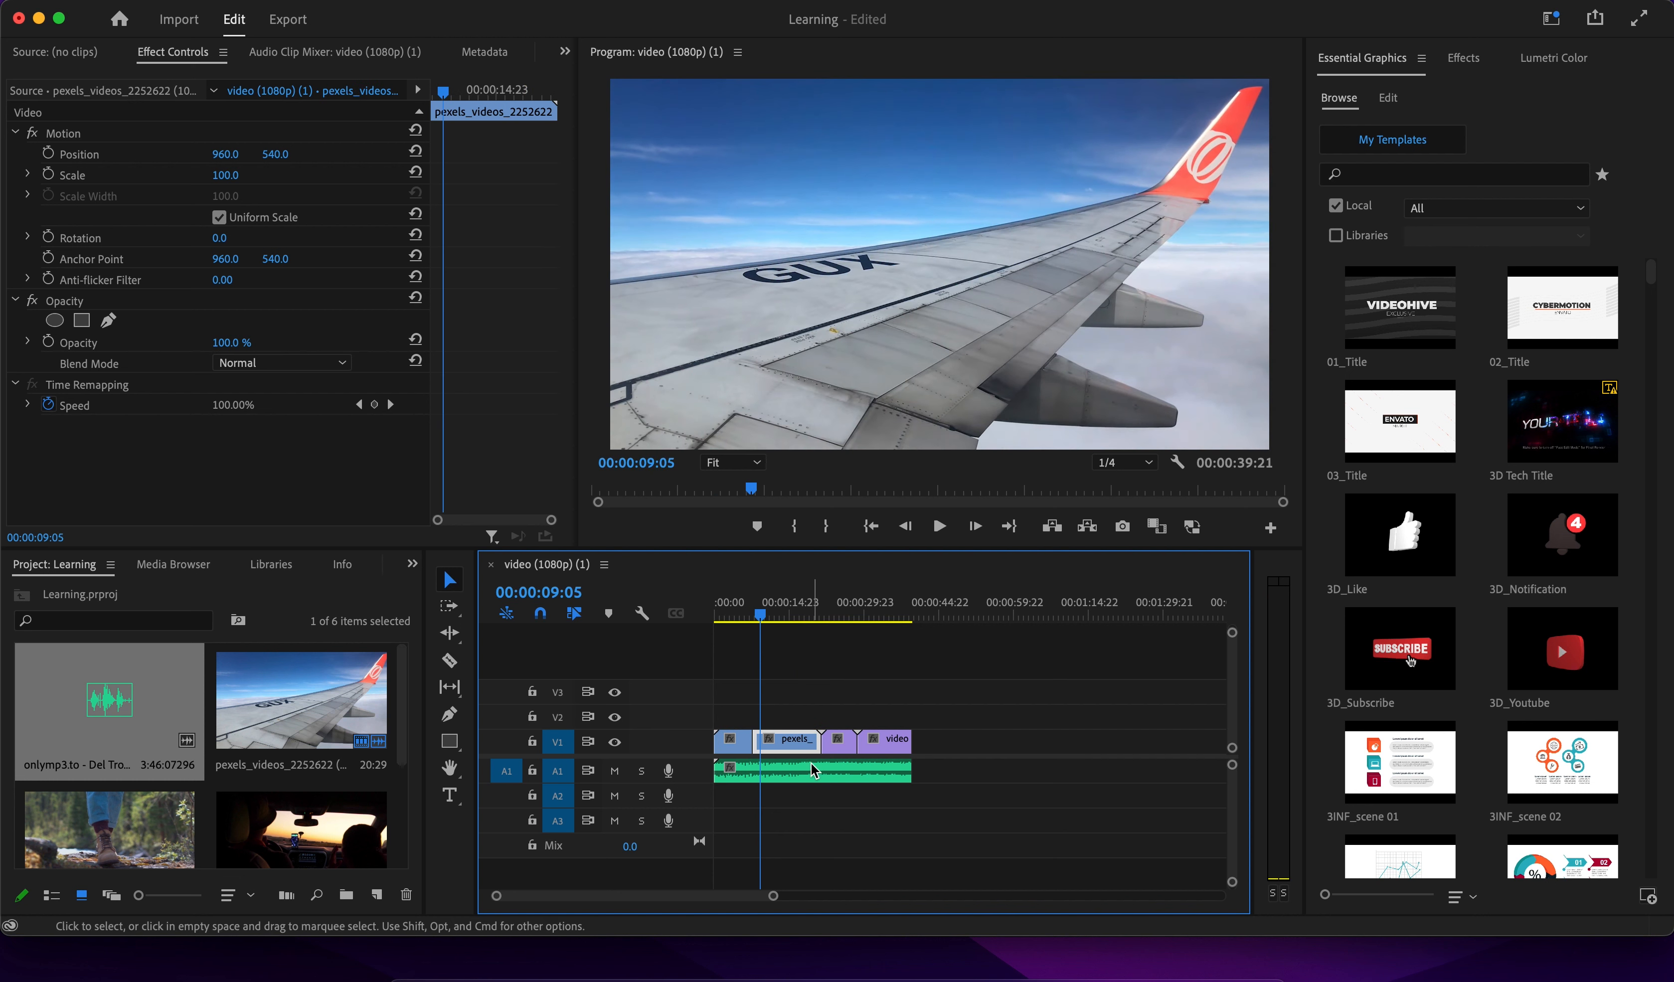
# Delete the Del Tropical music clip from A1.
pyautogui.click(772, 780)
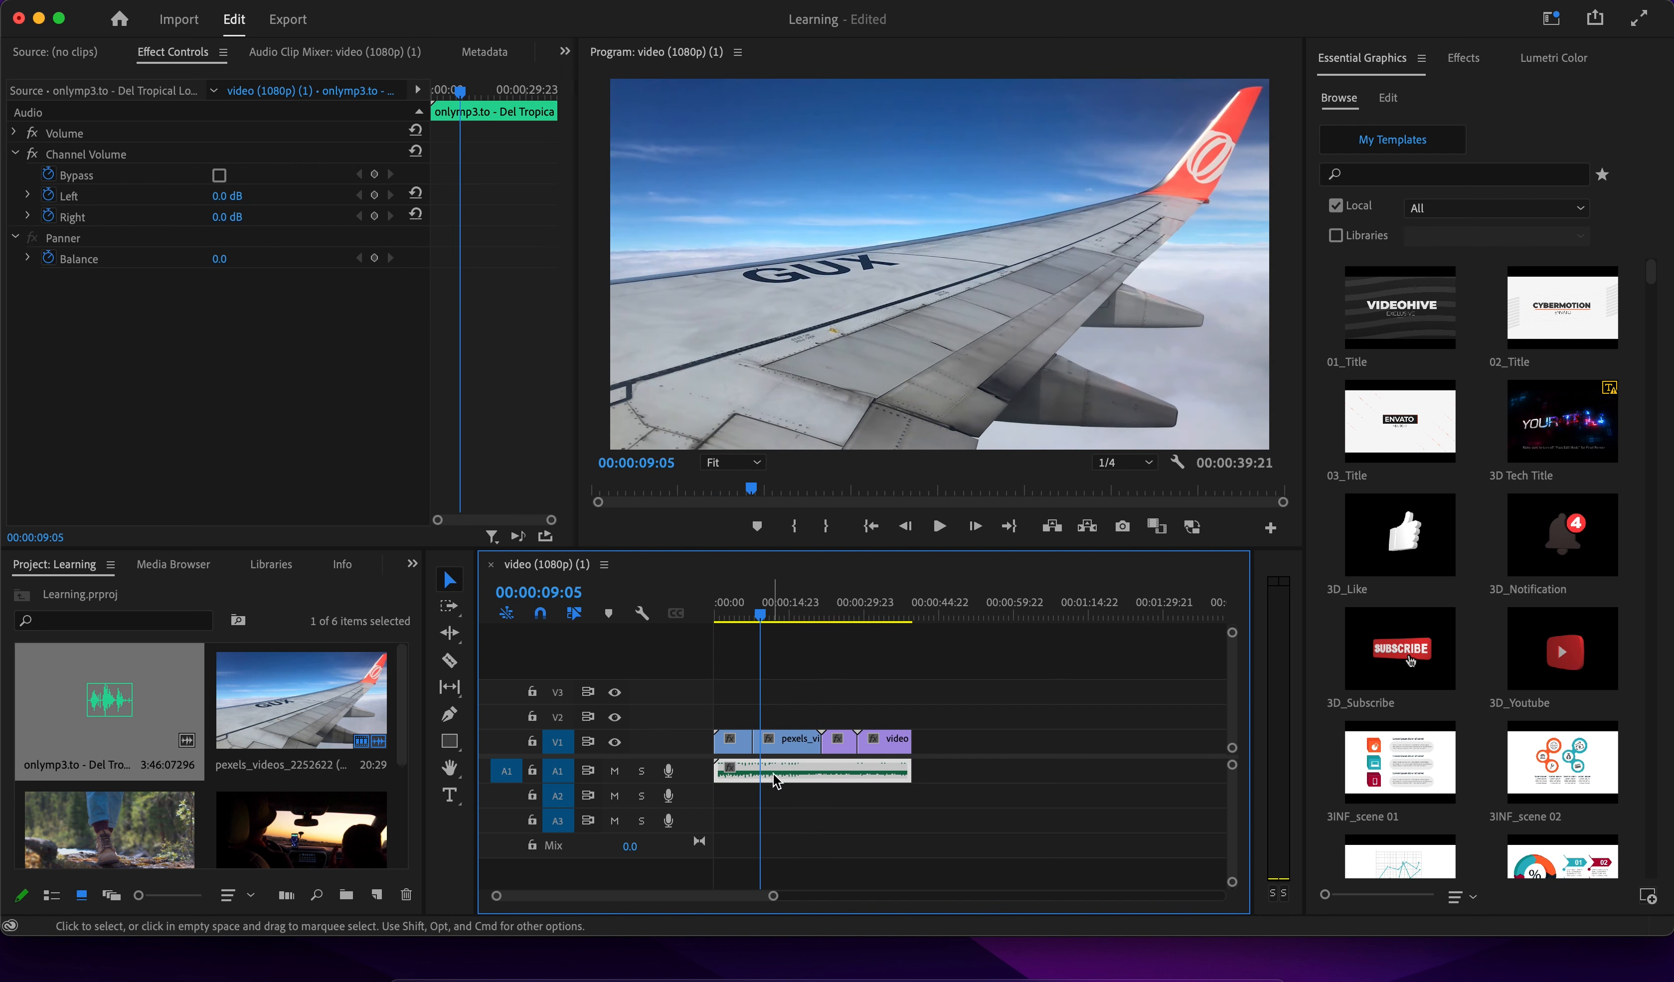
pyautogui.press('Delete')
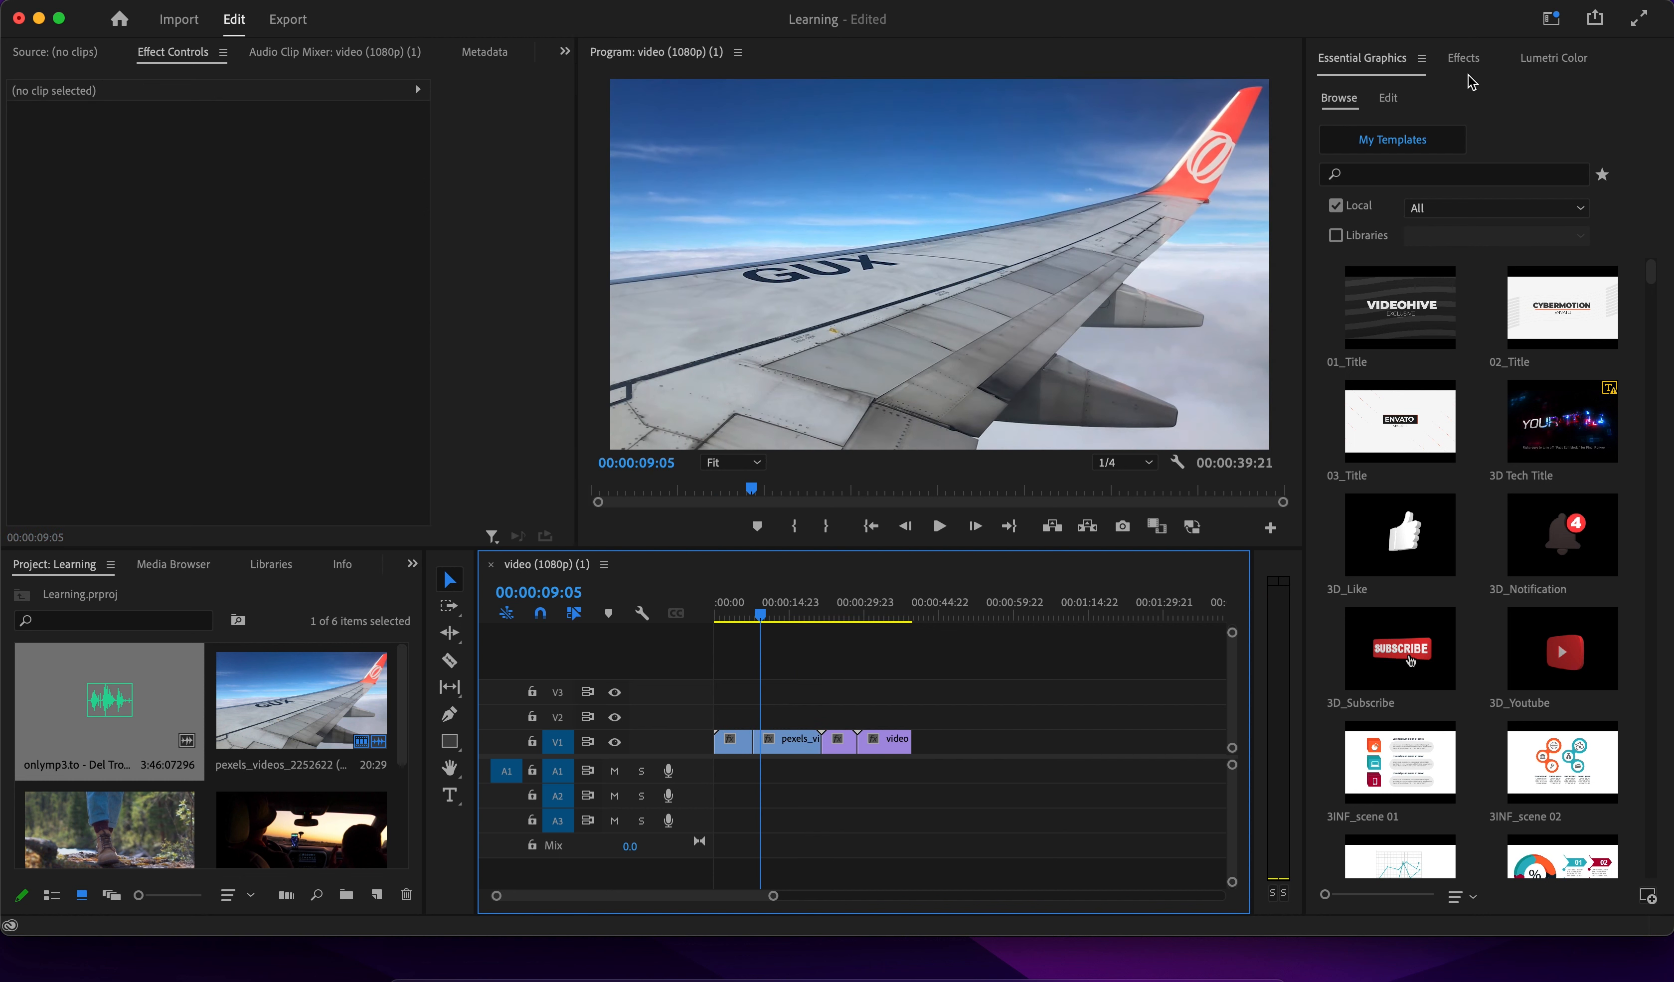
# Apply the Cross Dissolve video transition at the cut between the driving and airplane clips and preview it.
pyautogui.click(1464, 58)
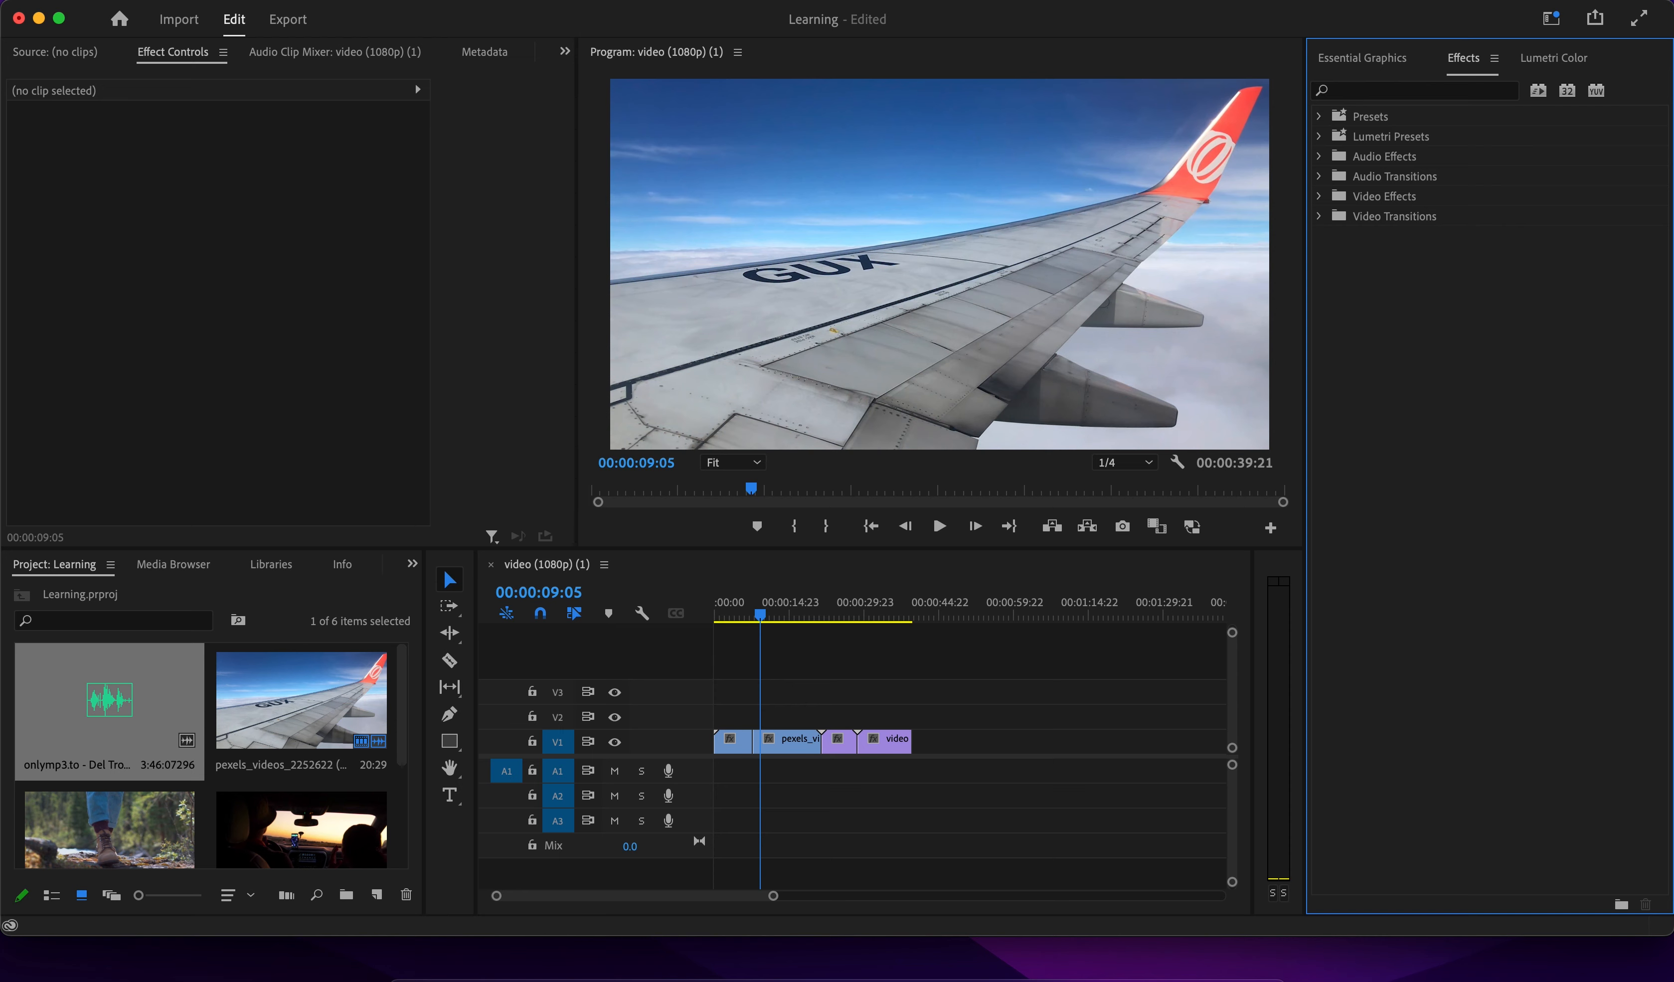
pyautogui.click(628, 1)
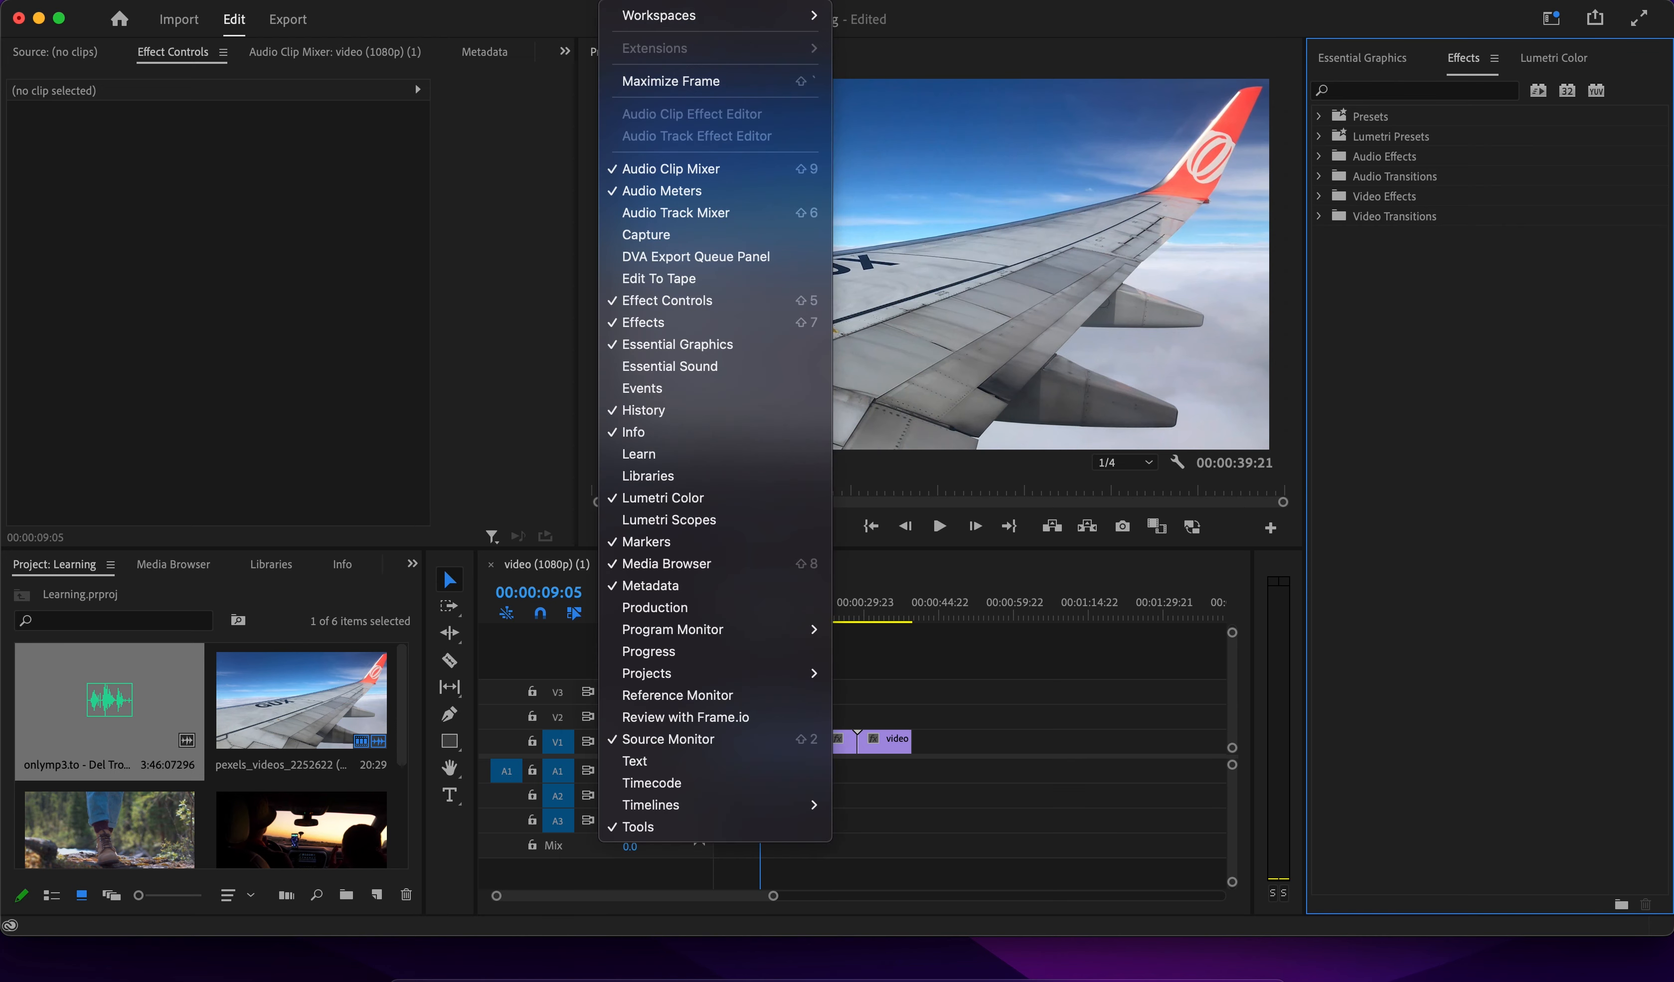
pyautogui.click(647, 323)
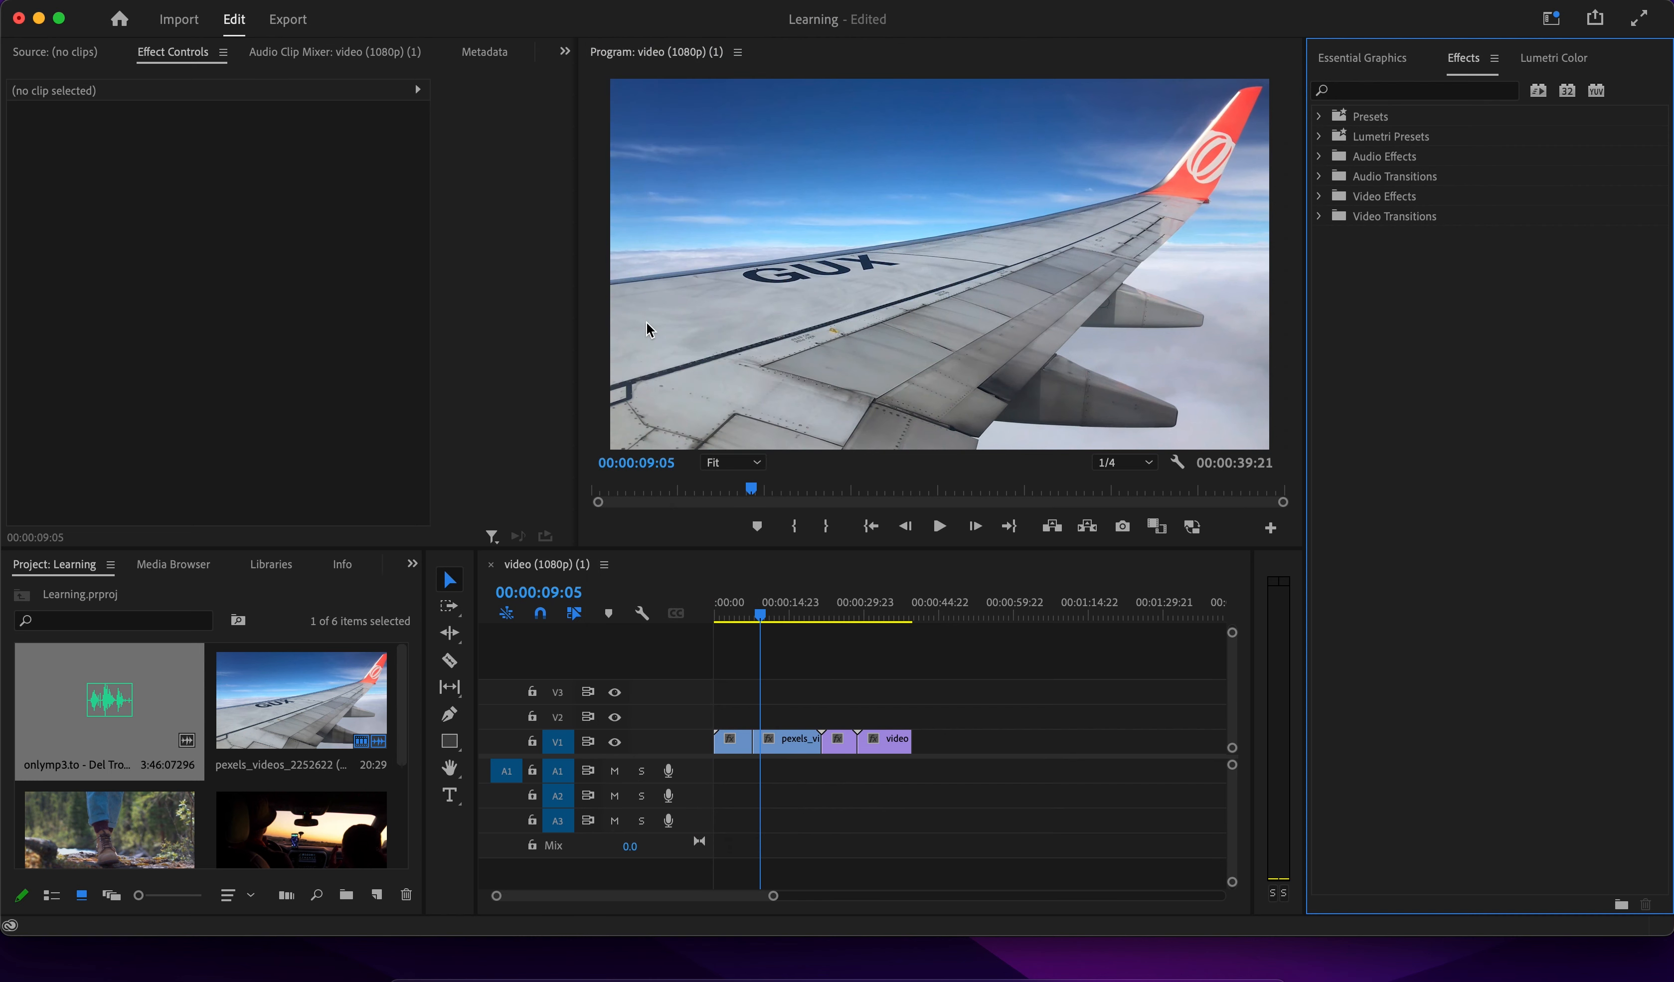
pyautogui.click(1320, 218)
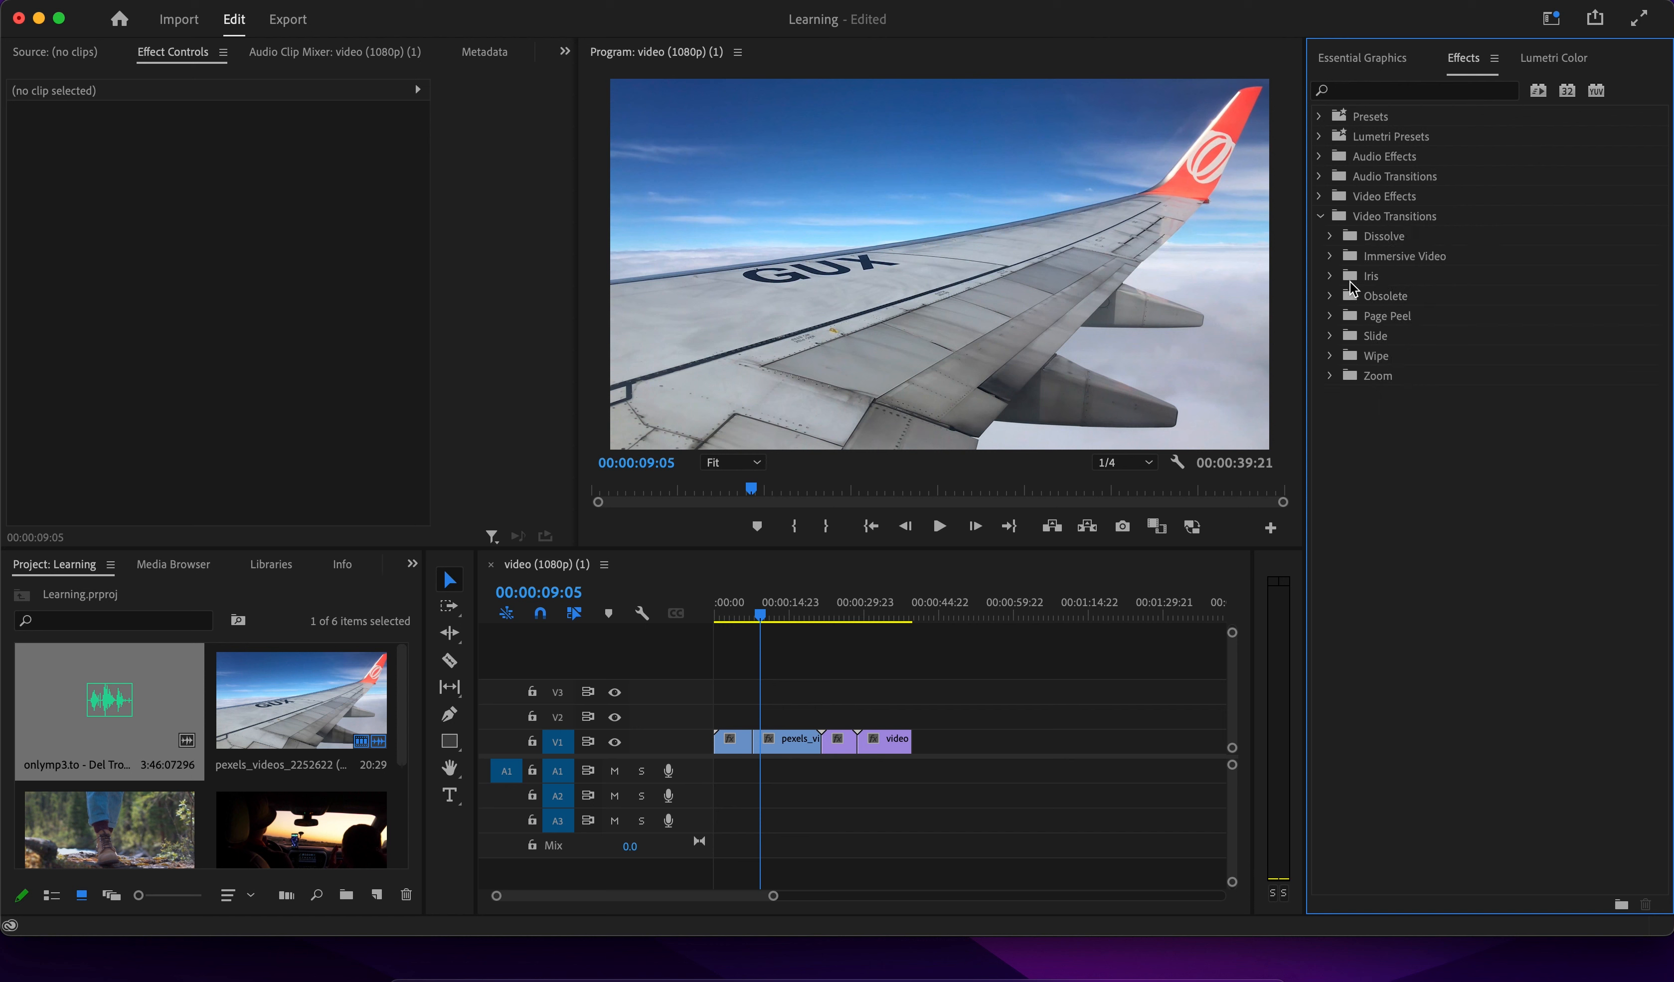
pyautogui.click(1330, 236)
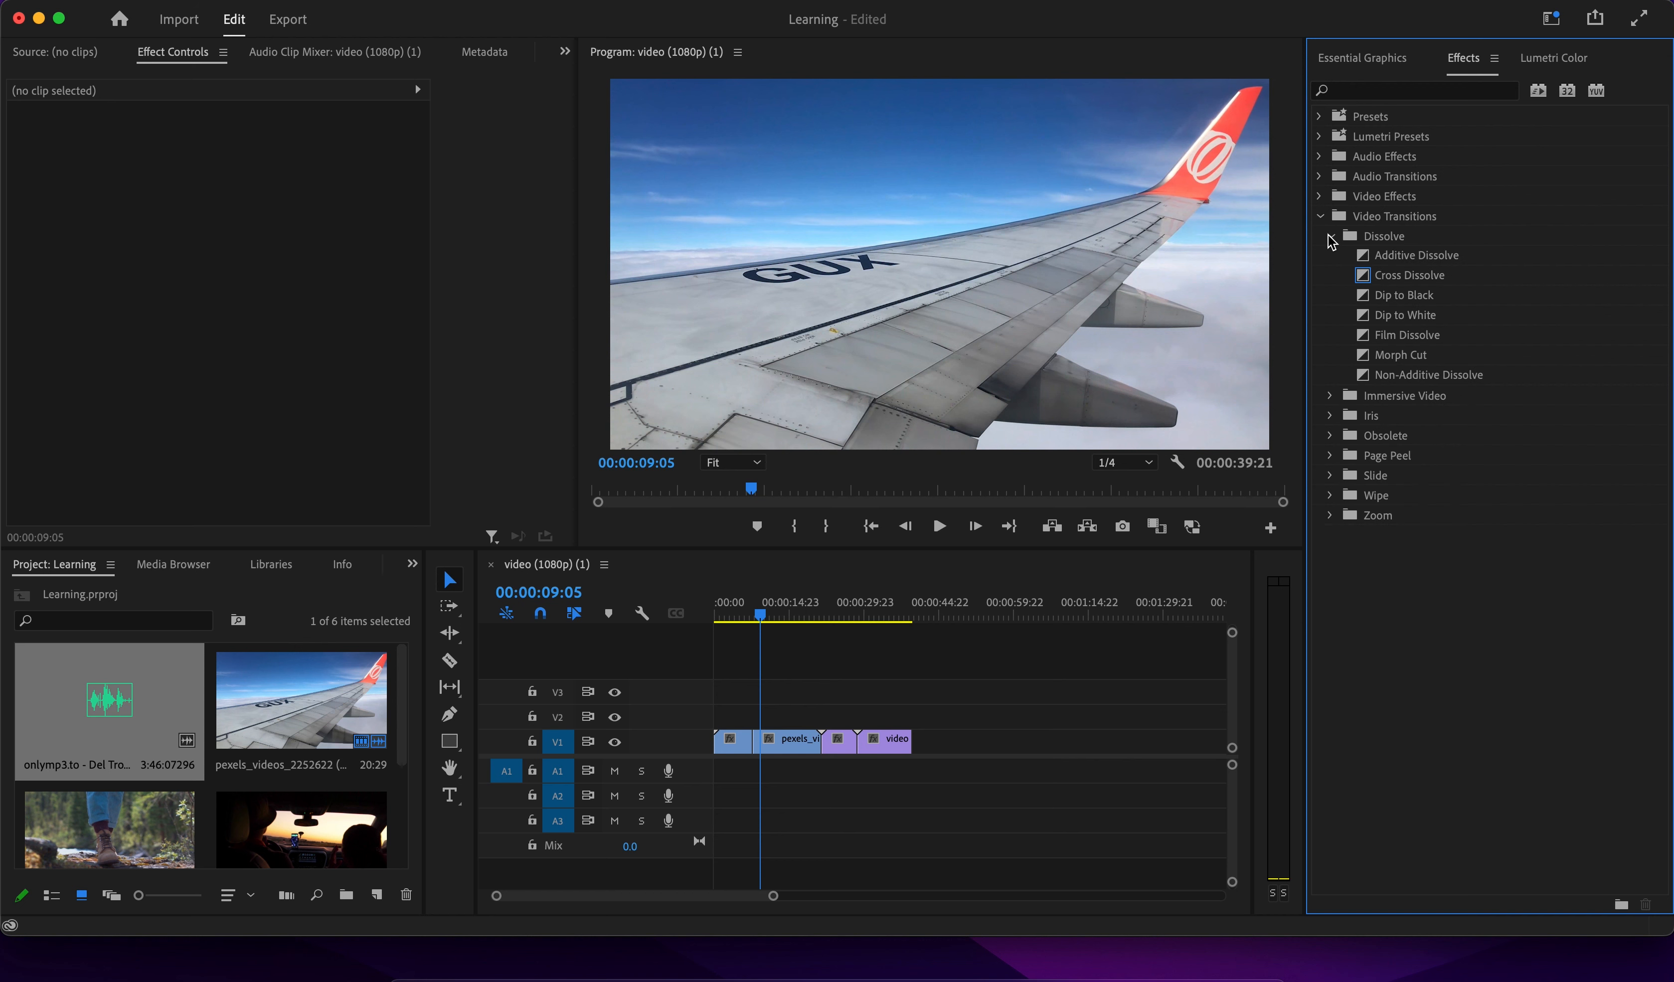
pyautogui.click(1411, 363)
pyautogui.moveTo(1101, 441); pyautogui.dragTo(761, 741)
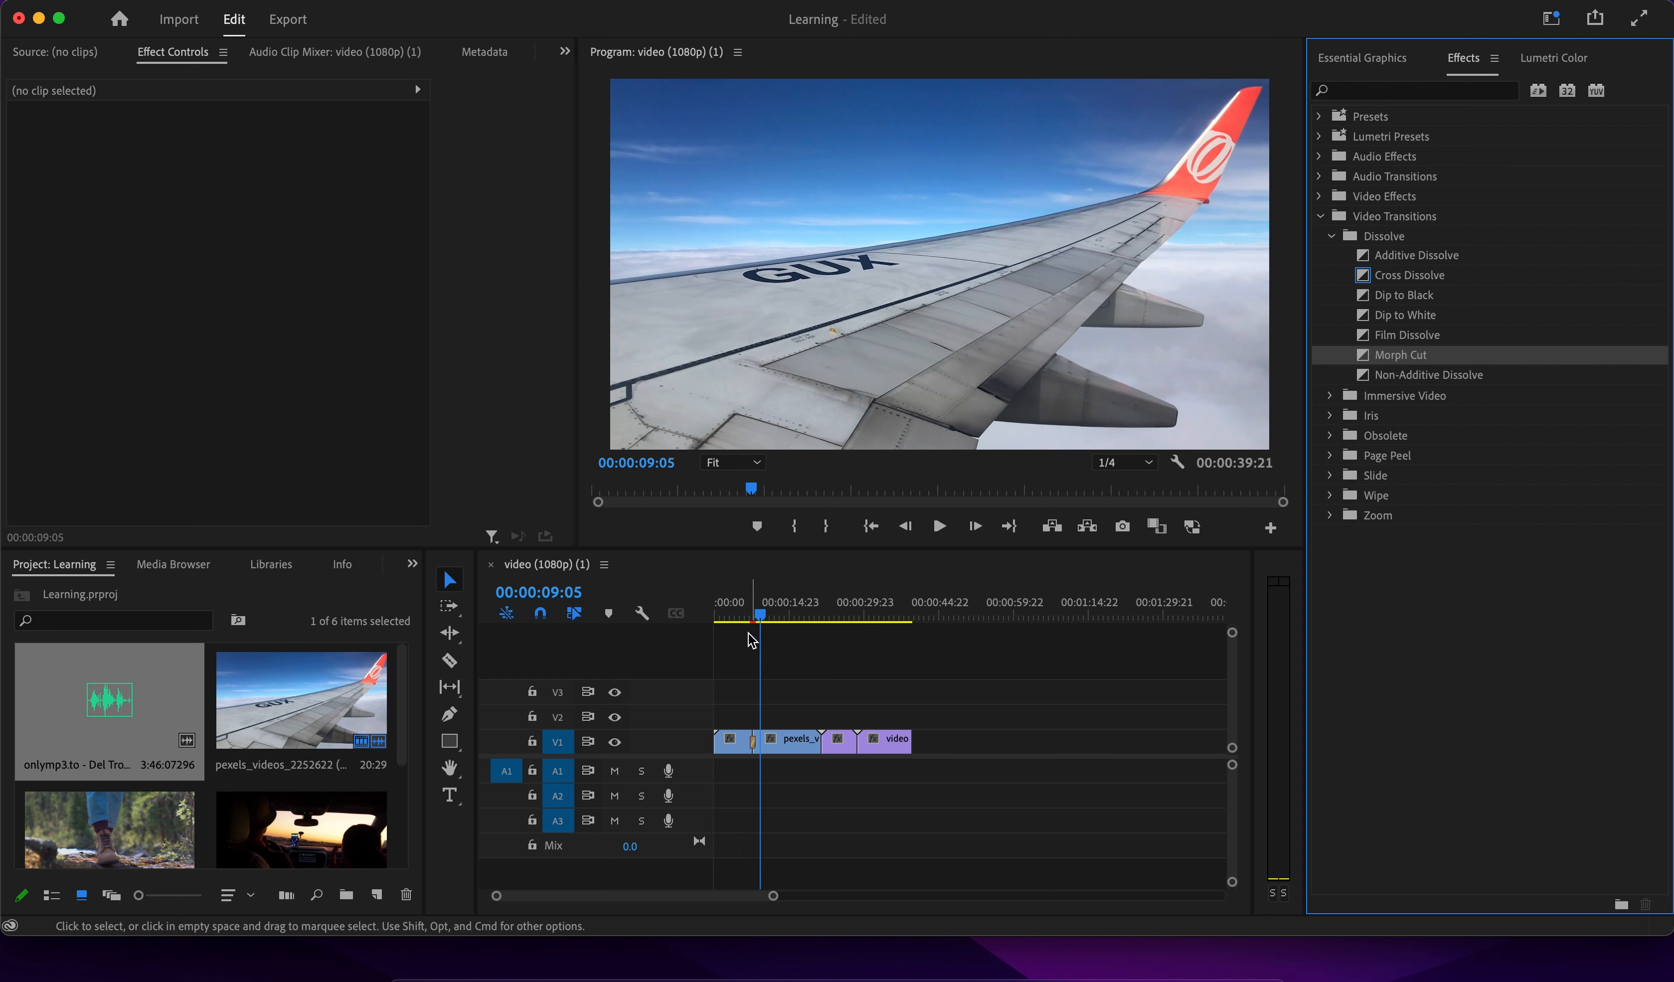
pyautogui.click(747, 616)
pyautogui.press('space')
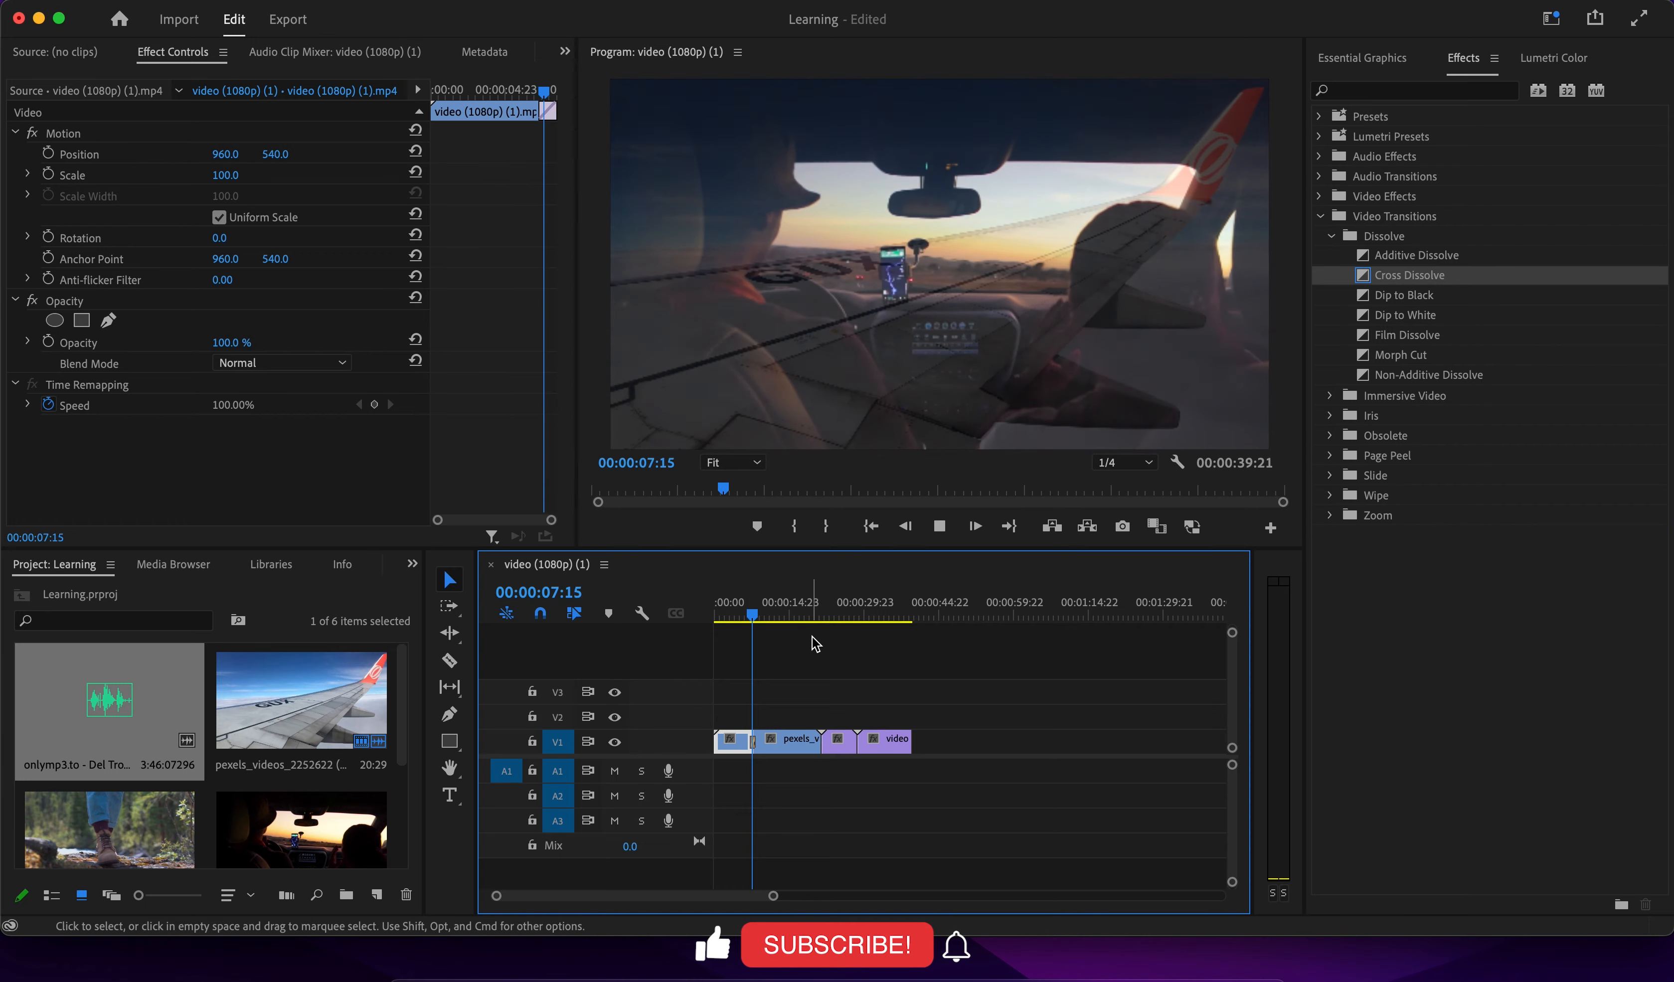
pyautogui.moveTo(764, 618)
pyautogui.mouseDown()
pyautogui.moveTo(745, 617)
pyautogui.moveTo(770, 617)
pyautogui.mouseUp()
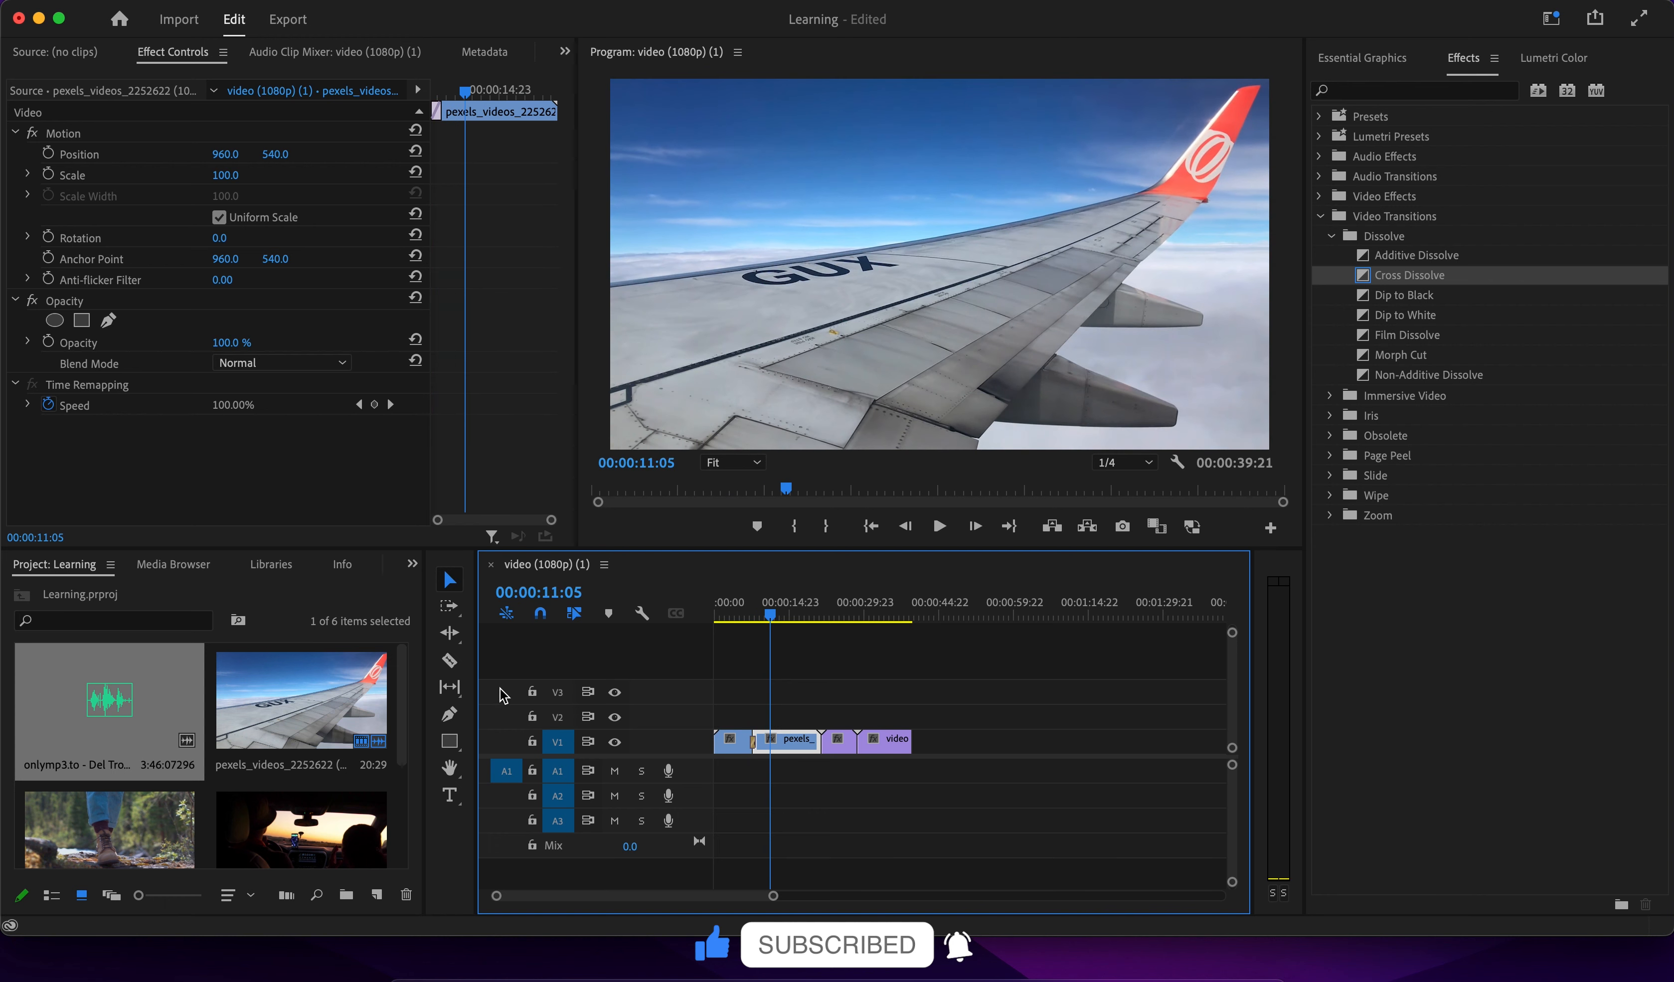
# Speed up the production_id_4087310 clip with the Rate Stretch tool by shortening it to roughly half its length, and preview it.
pyautogui.click(459, 630)
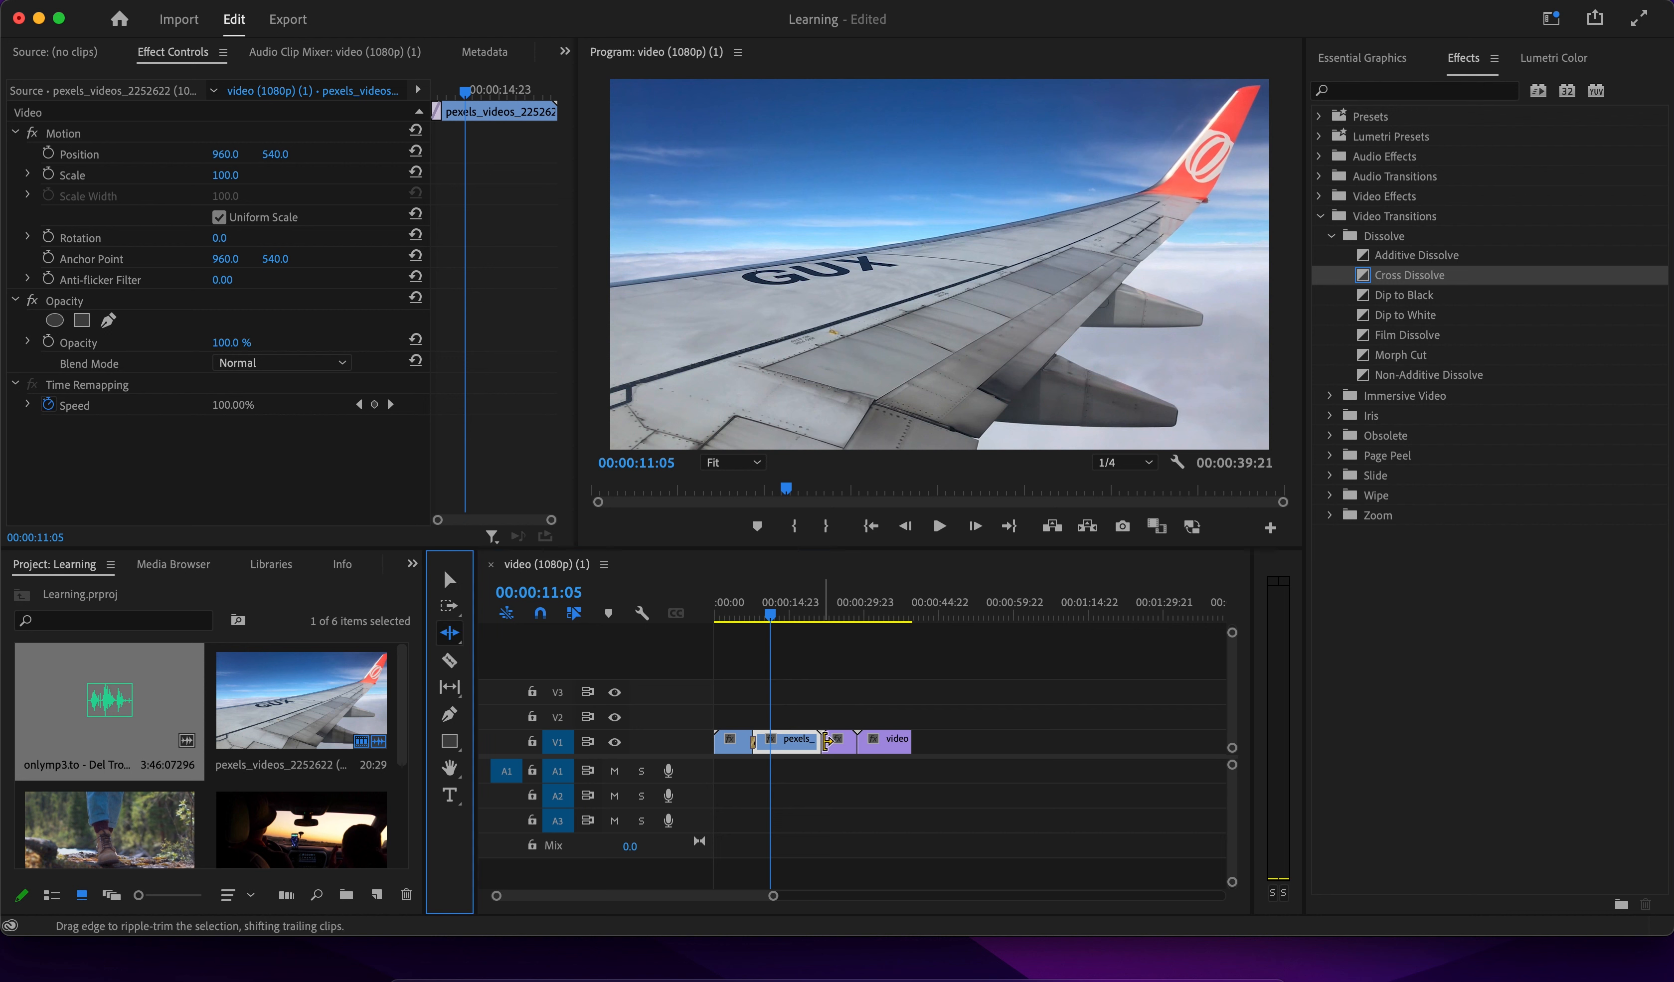
pyautogui.click(445, 636)
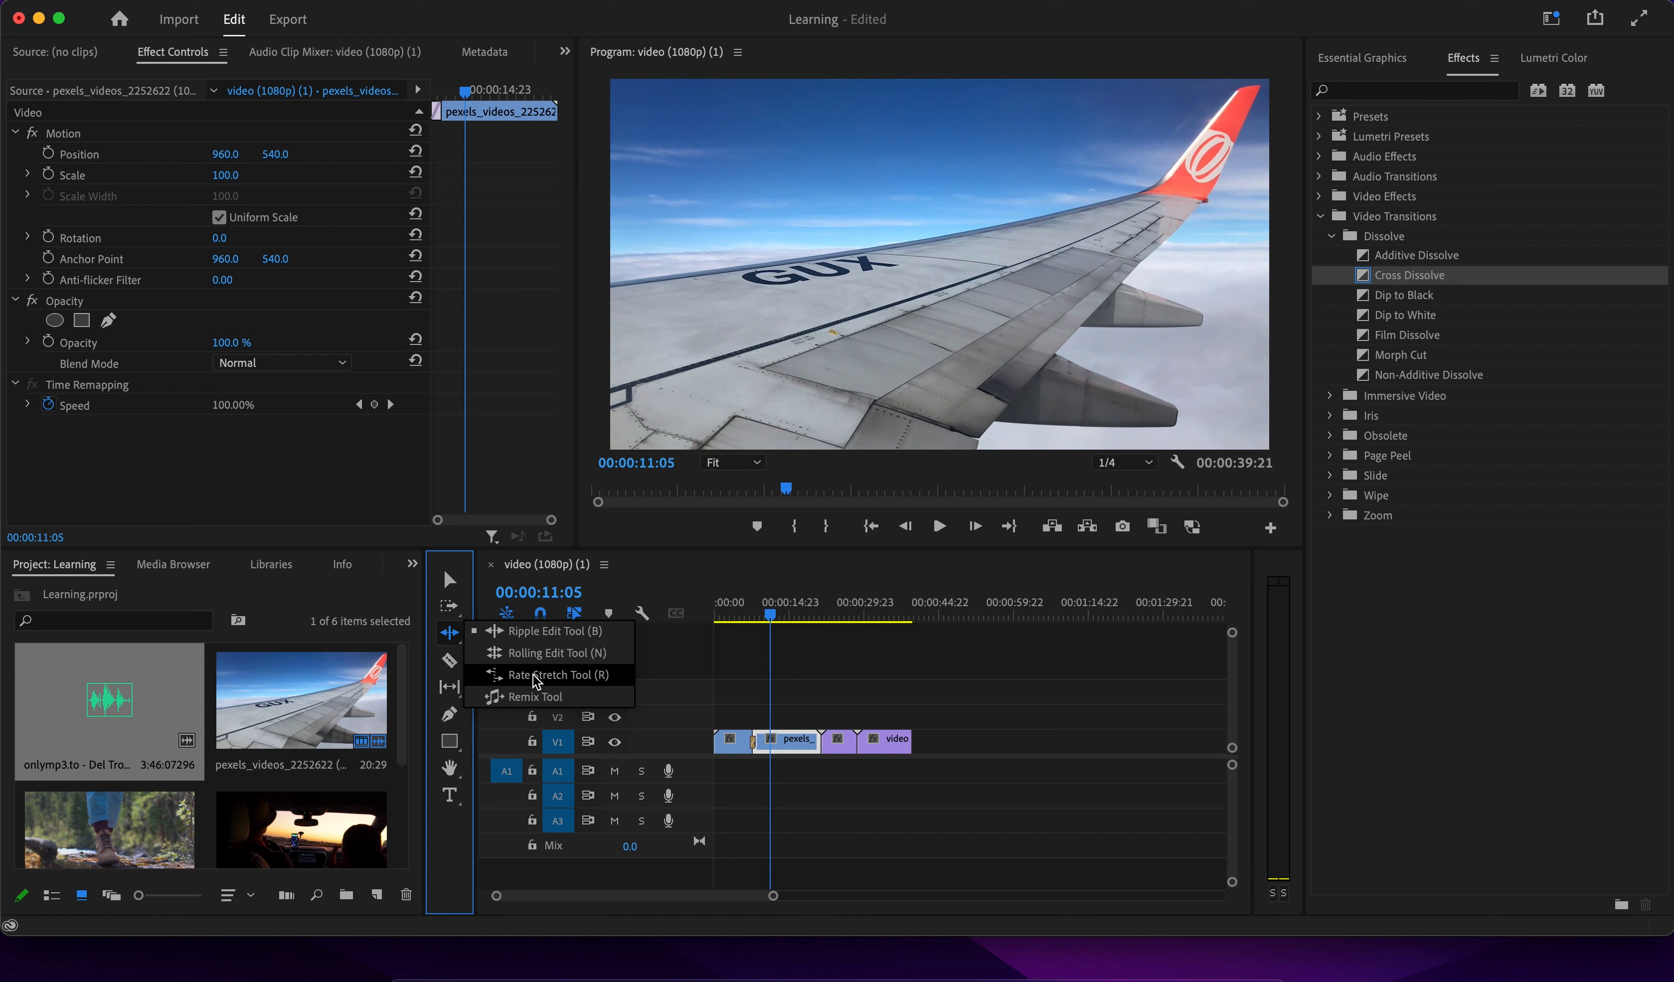
pyautogui.click(560, 685)
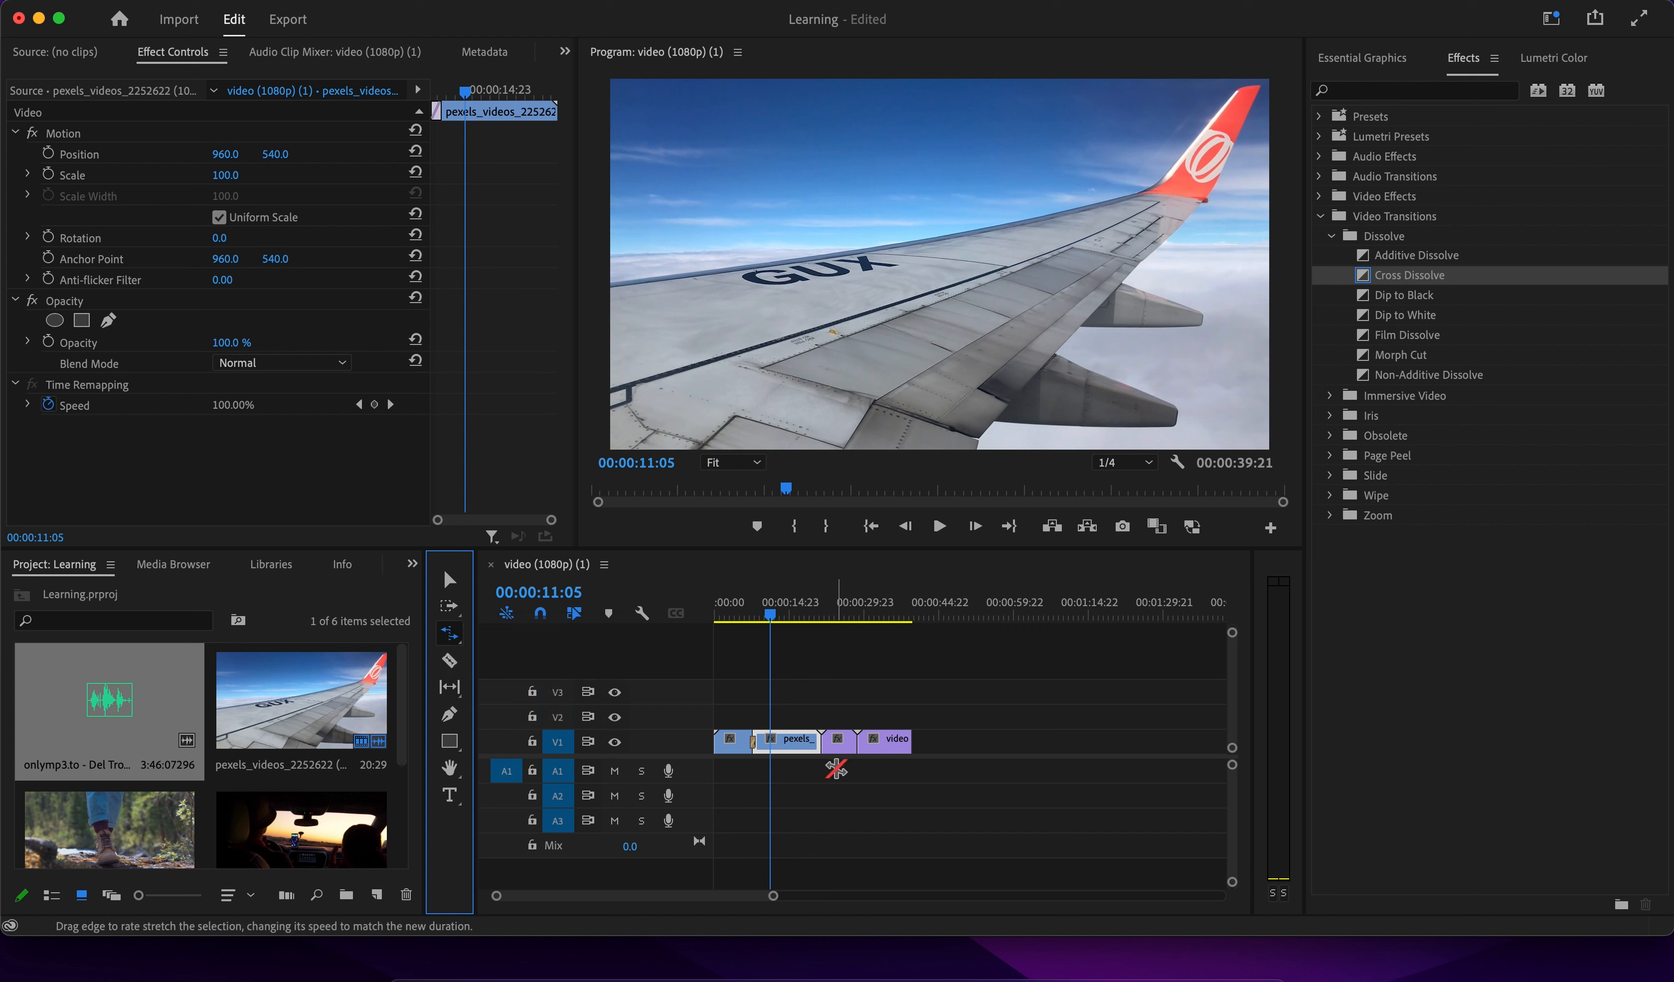
pyautogui.click(829, 615)
pyautogui.click(848, 618)
pyautogui.moveTo(849, 622); pyautogui.dragTo(828, 621)
pyautogui.moveTo(853, 742)
pyautogui.mouseDown()
pyautogui.moveTo(830, 754)
pyautogui.moveTo(840, 745)
pyautogui.mouseUp()
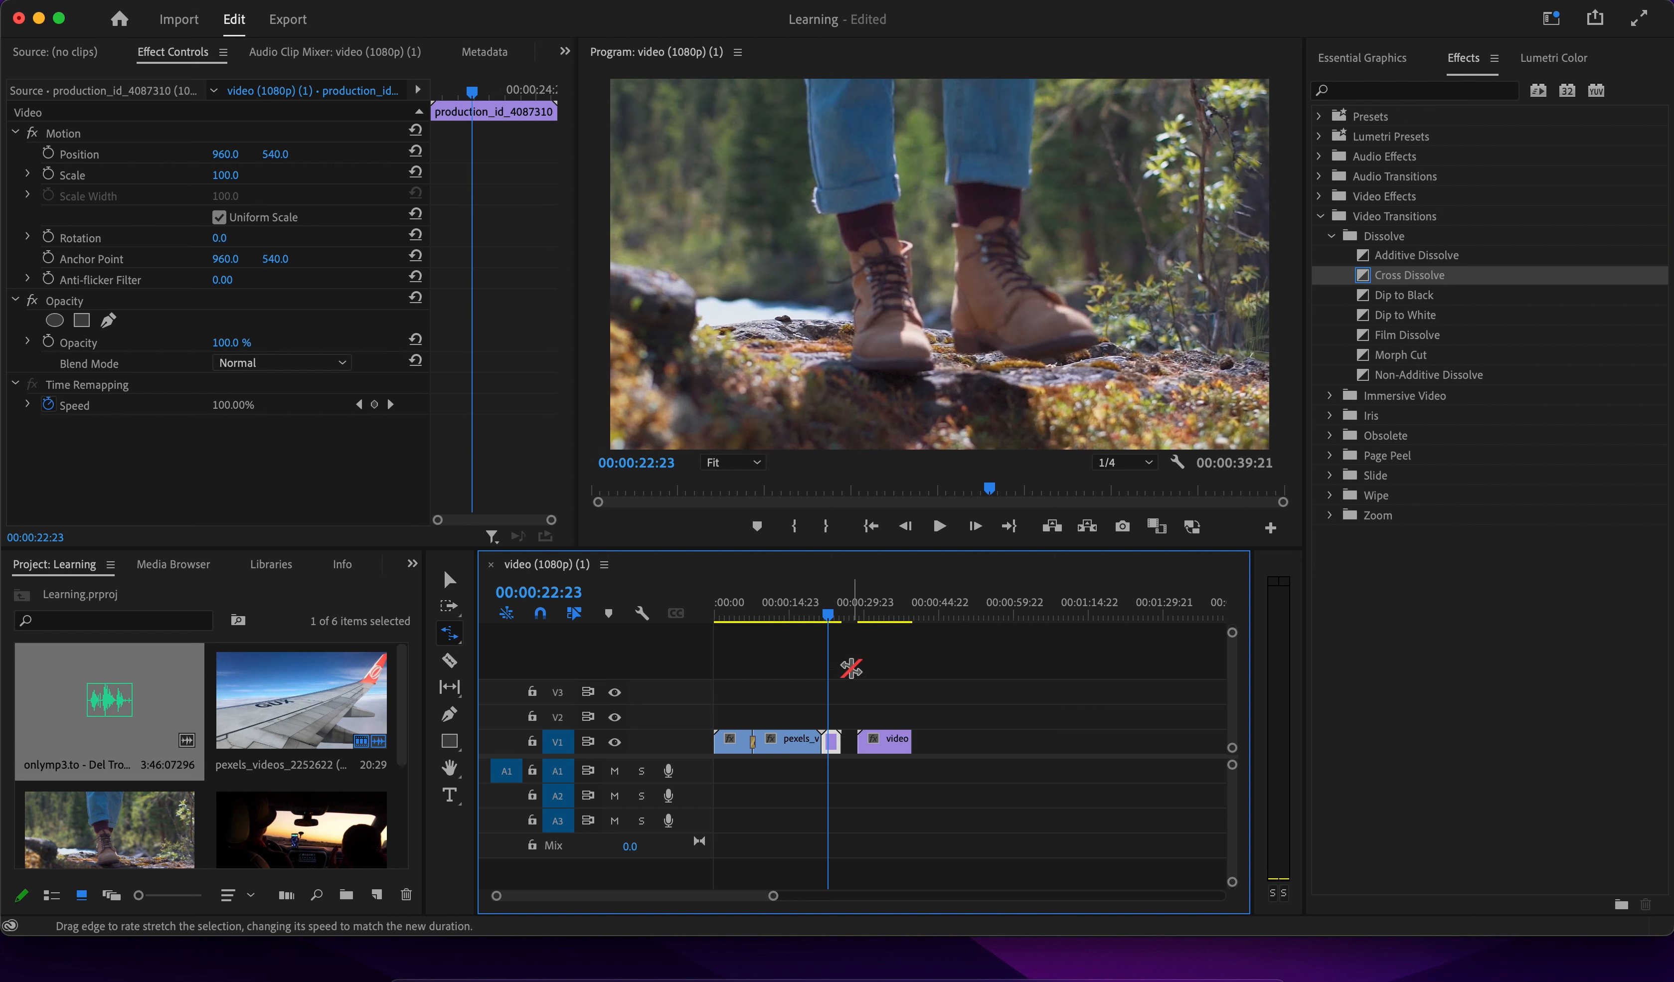
pyautogui.press('space')
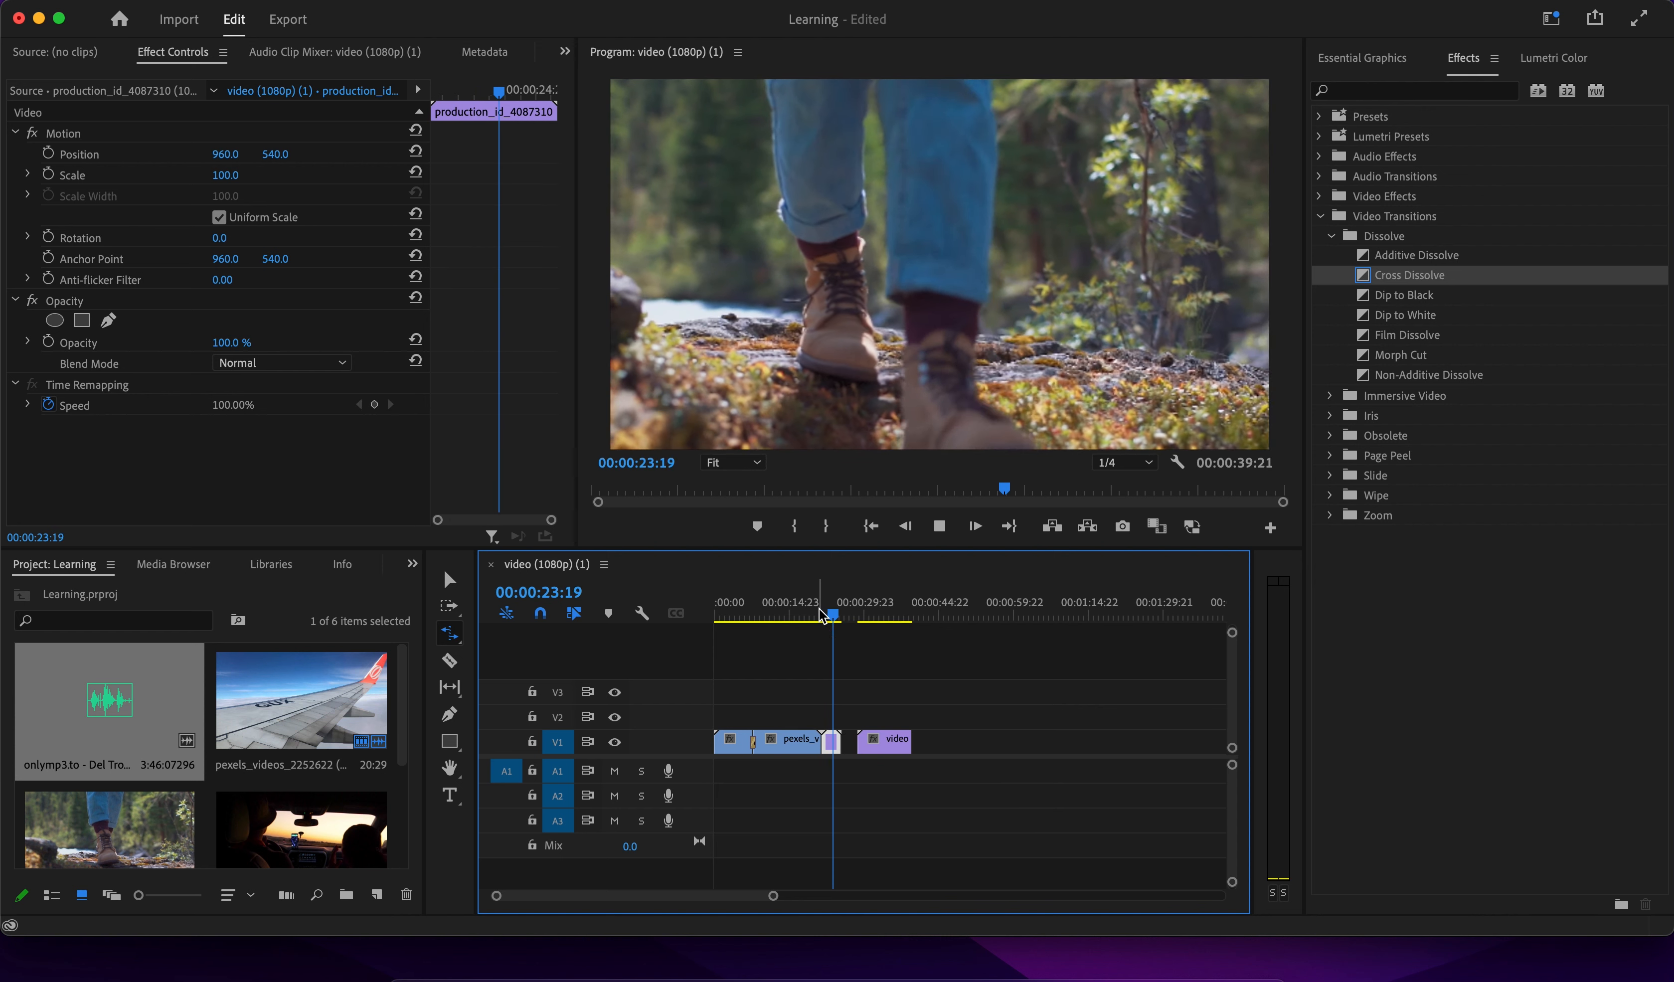
pyautogui.press('space')
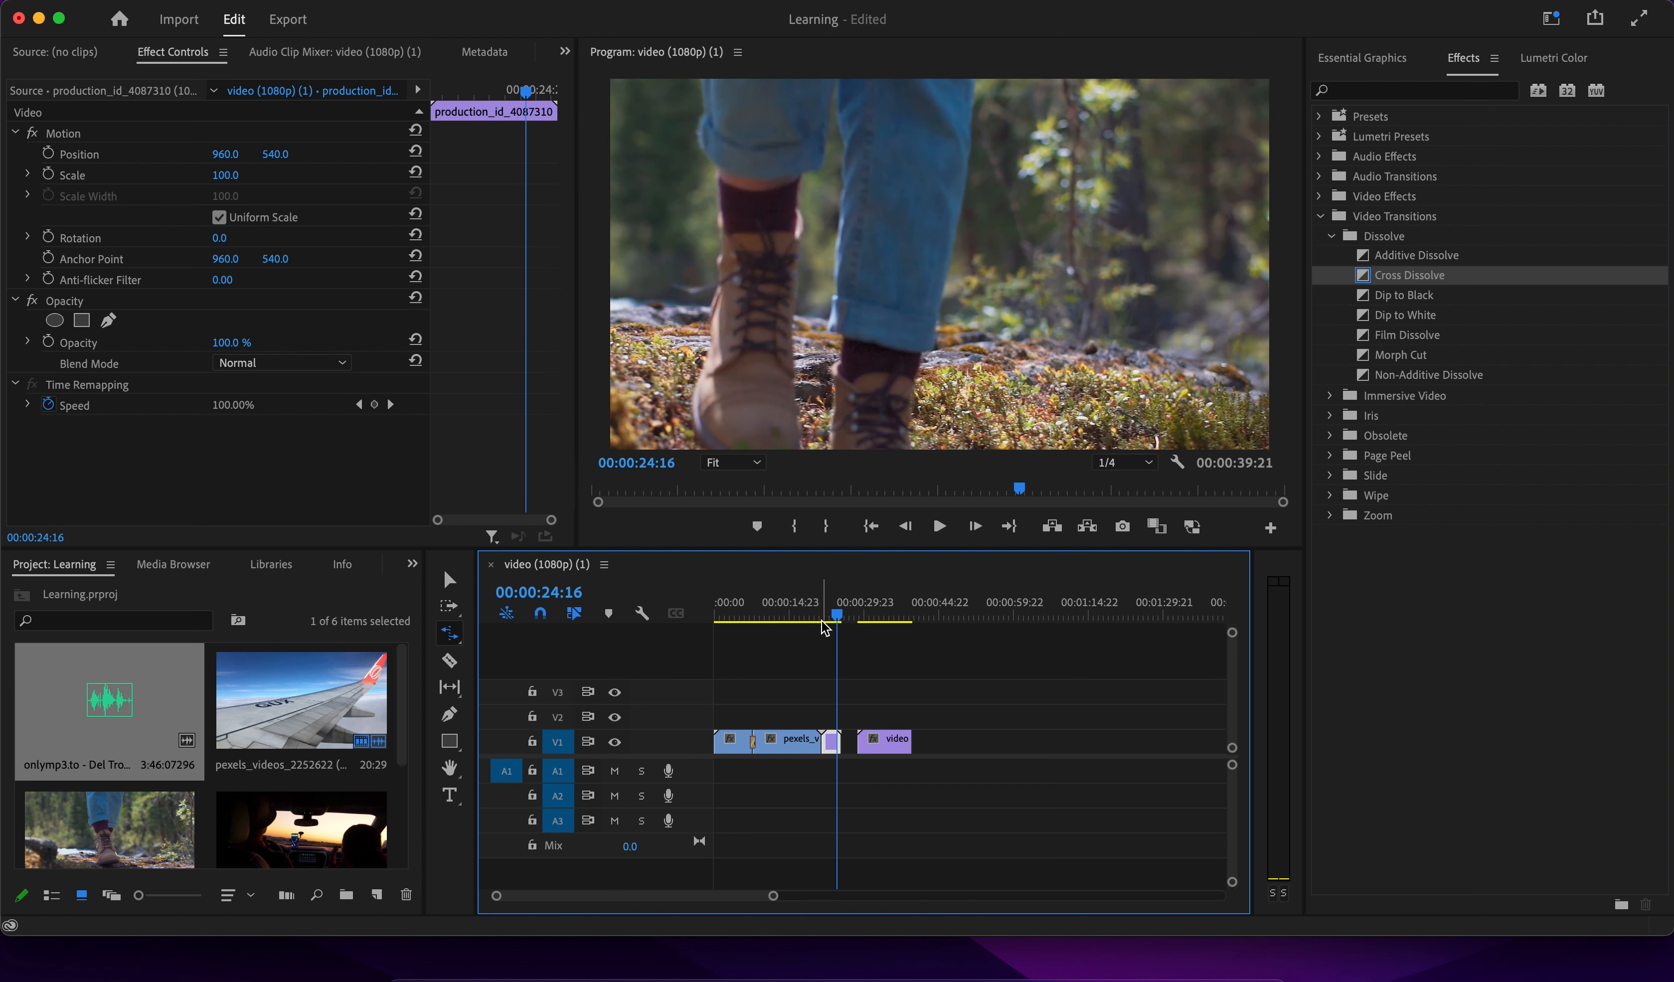
pyautogui.press('=')
pyautogui.click(906, 624)
pyautogui.press('space')
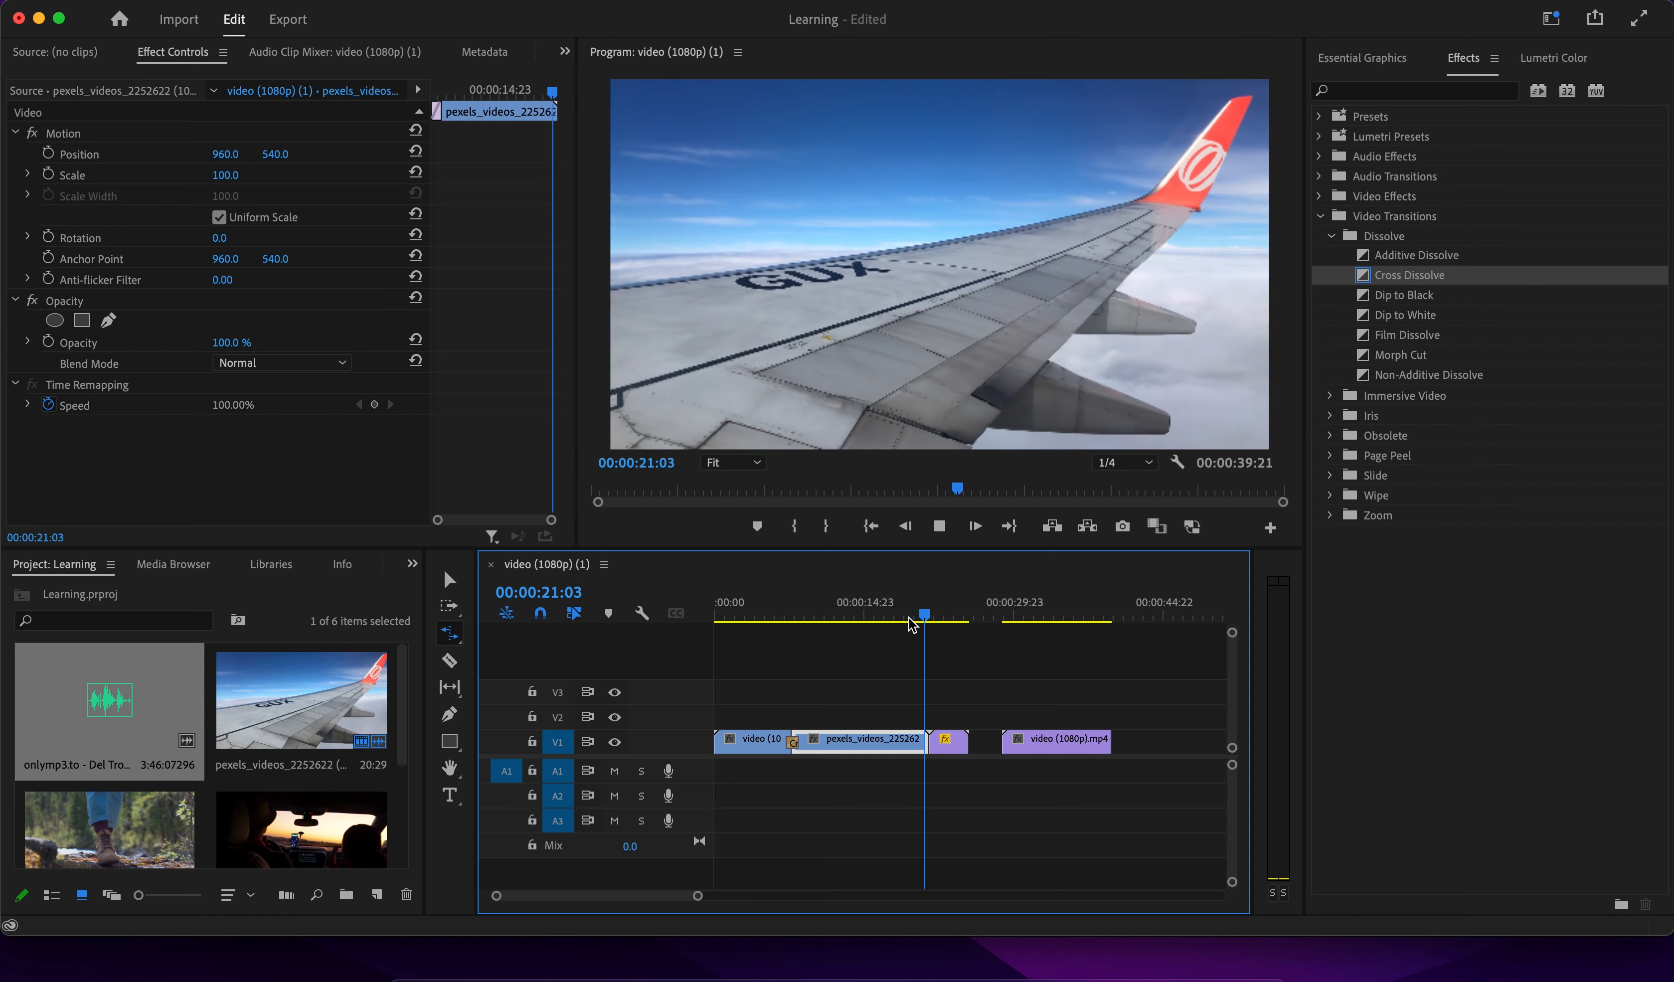
# Rate-stretch the end of the production_id_4087310 clip back to 00:00:22:21 and preview the faster playback.
pyautogui.click(950, 741)
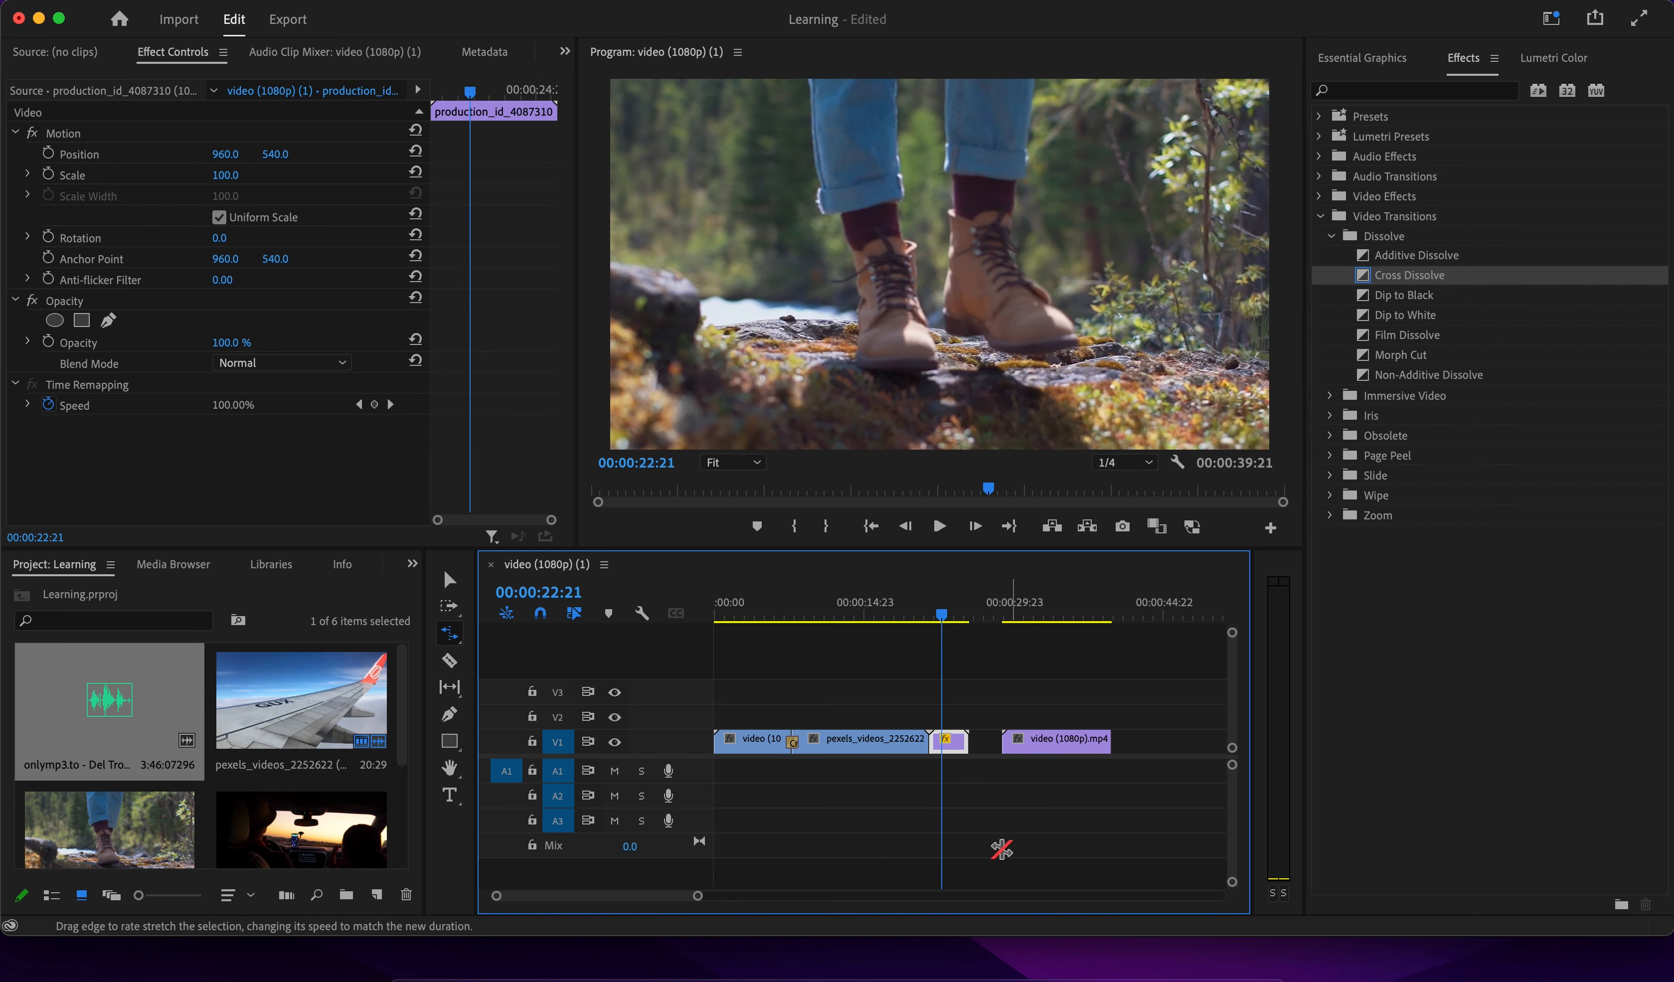
pyautogui.moveTo(963, 742); pyautogui.dragTo(940, 742)
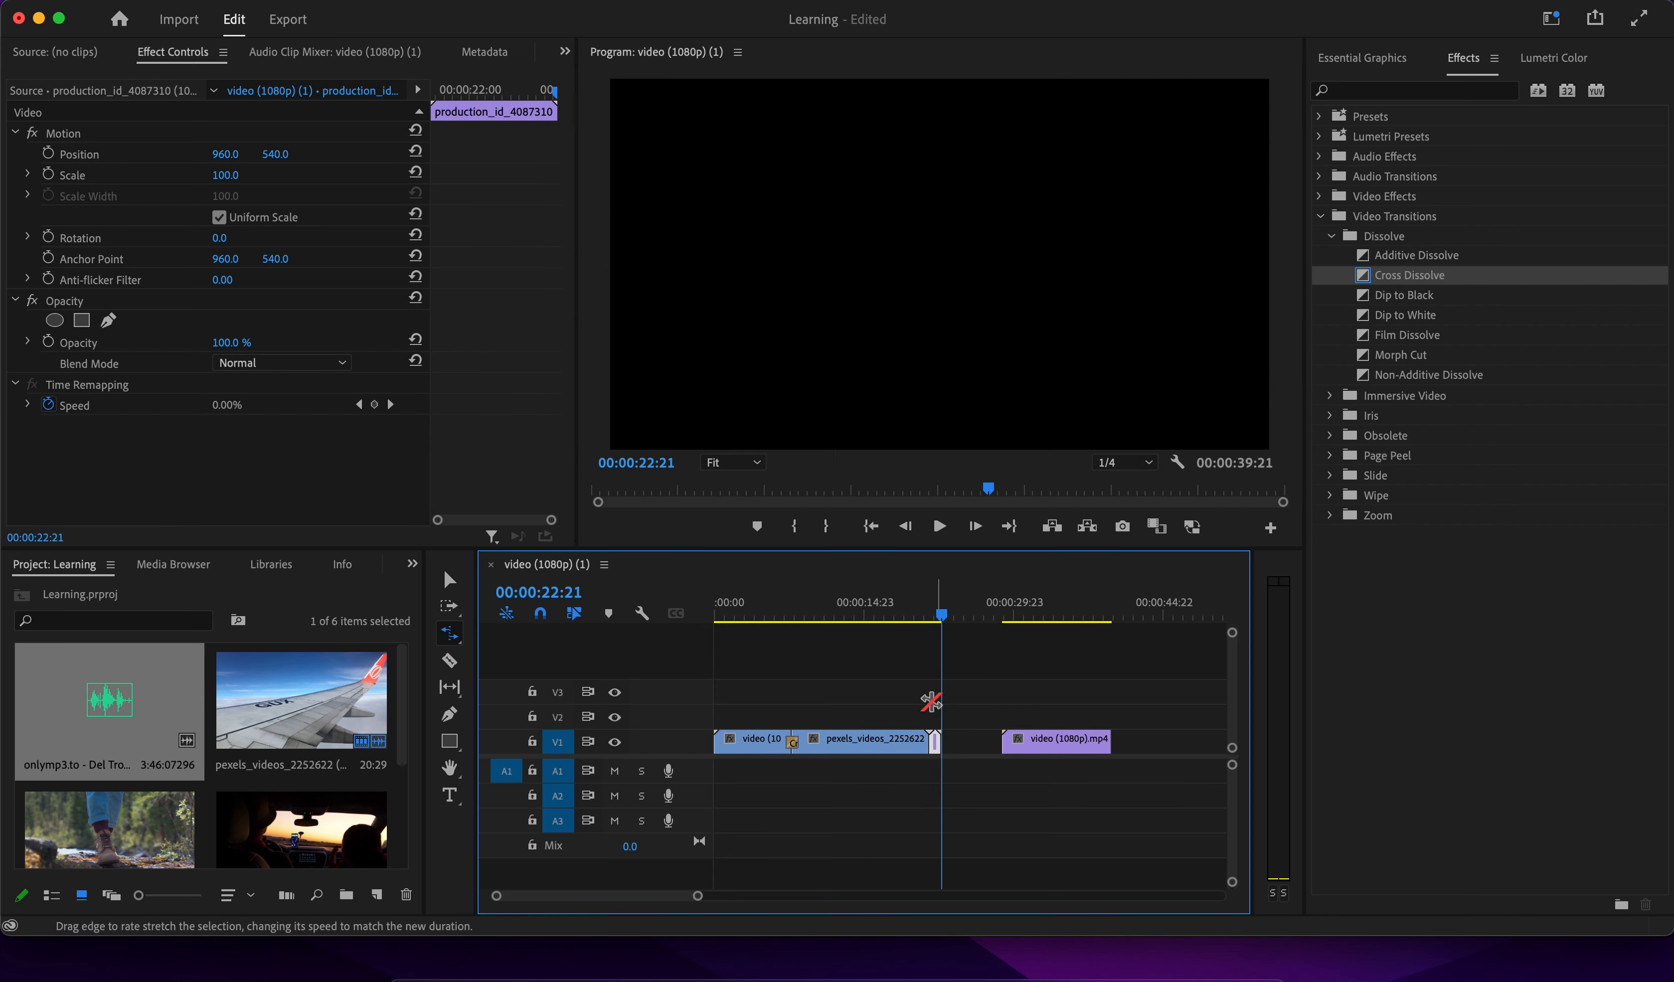
pyautogui.click(927, 622)
pyautogui.press('space')
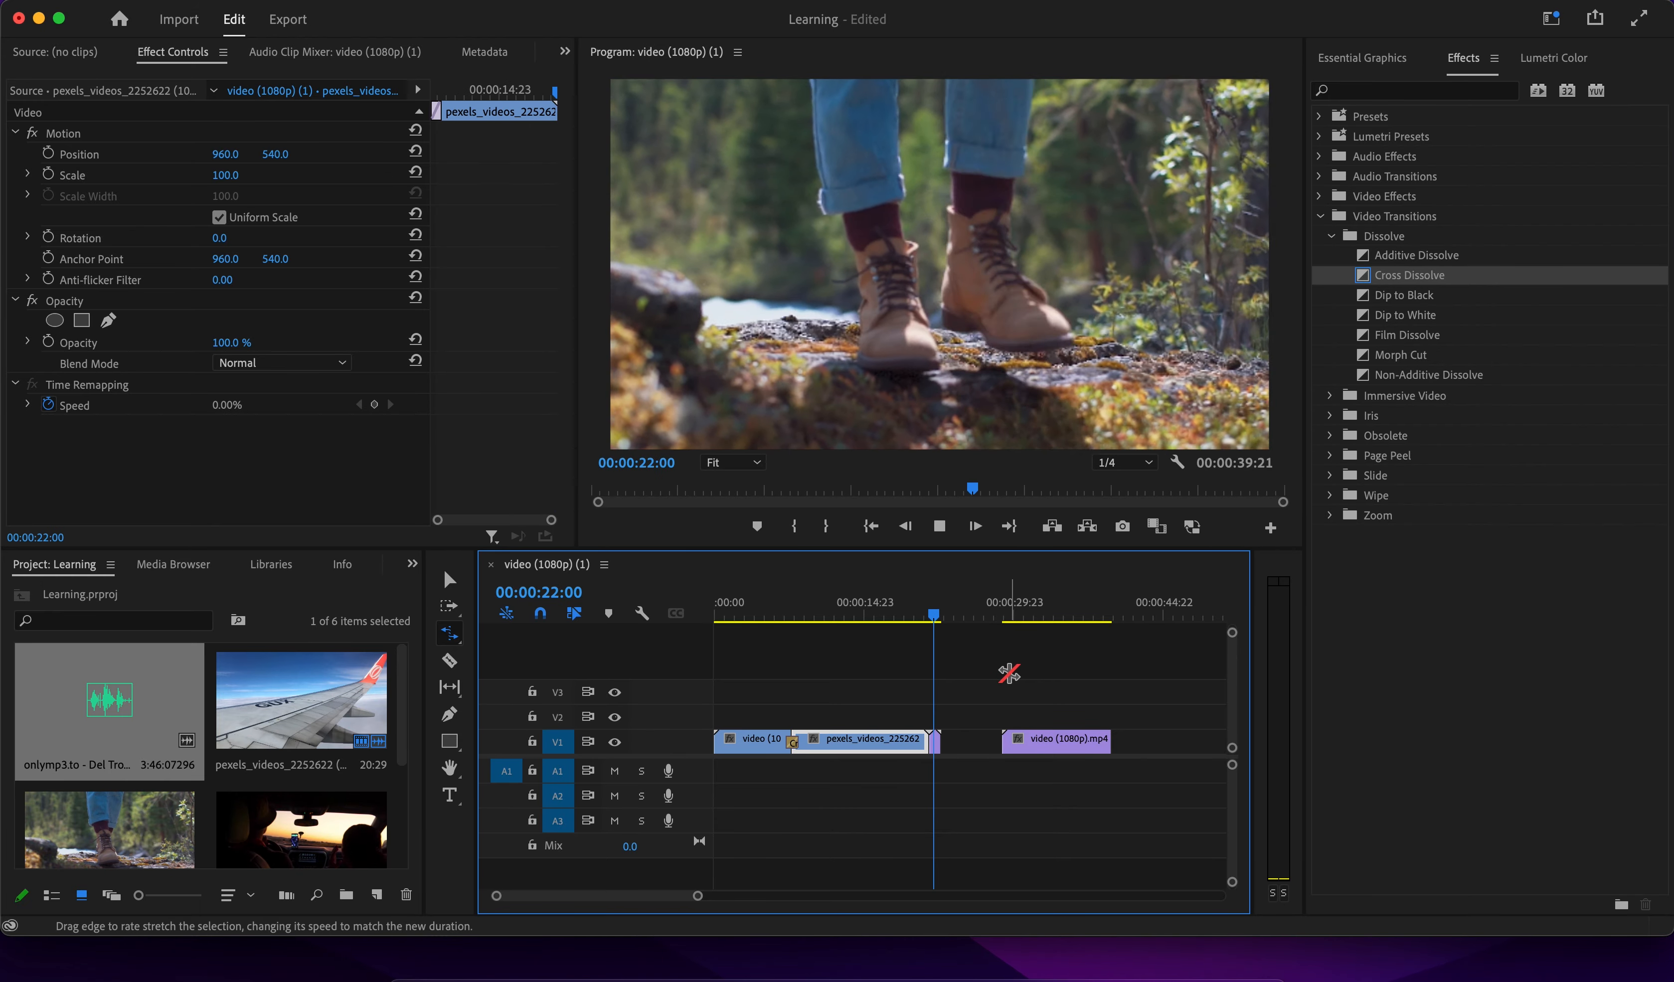
pyautogui.press('space')
pyautogui.click(931, 619)
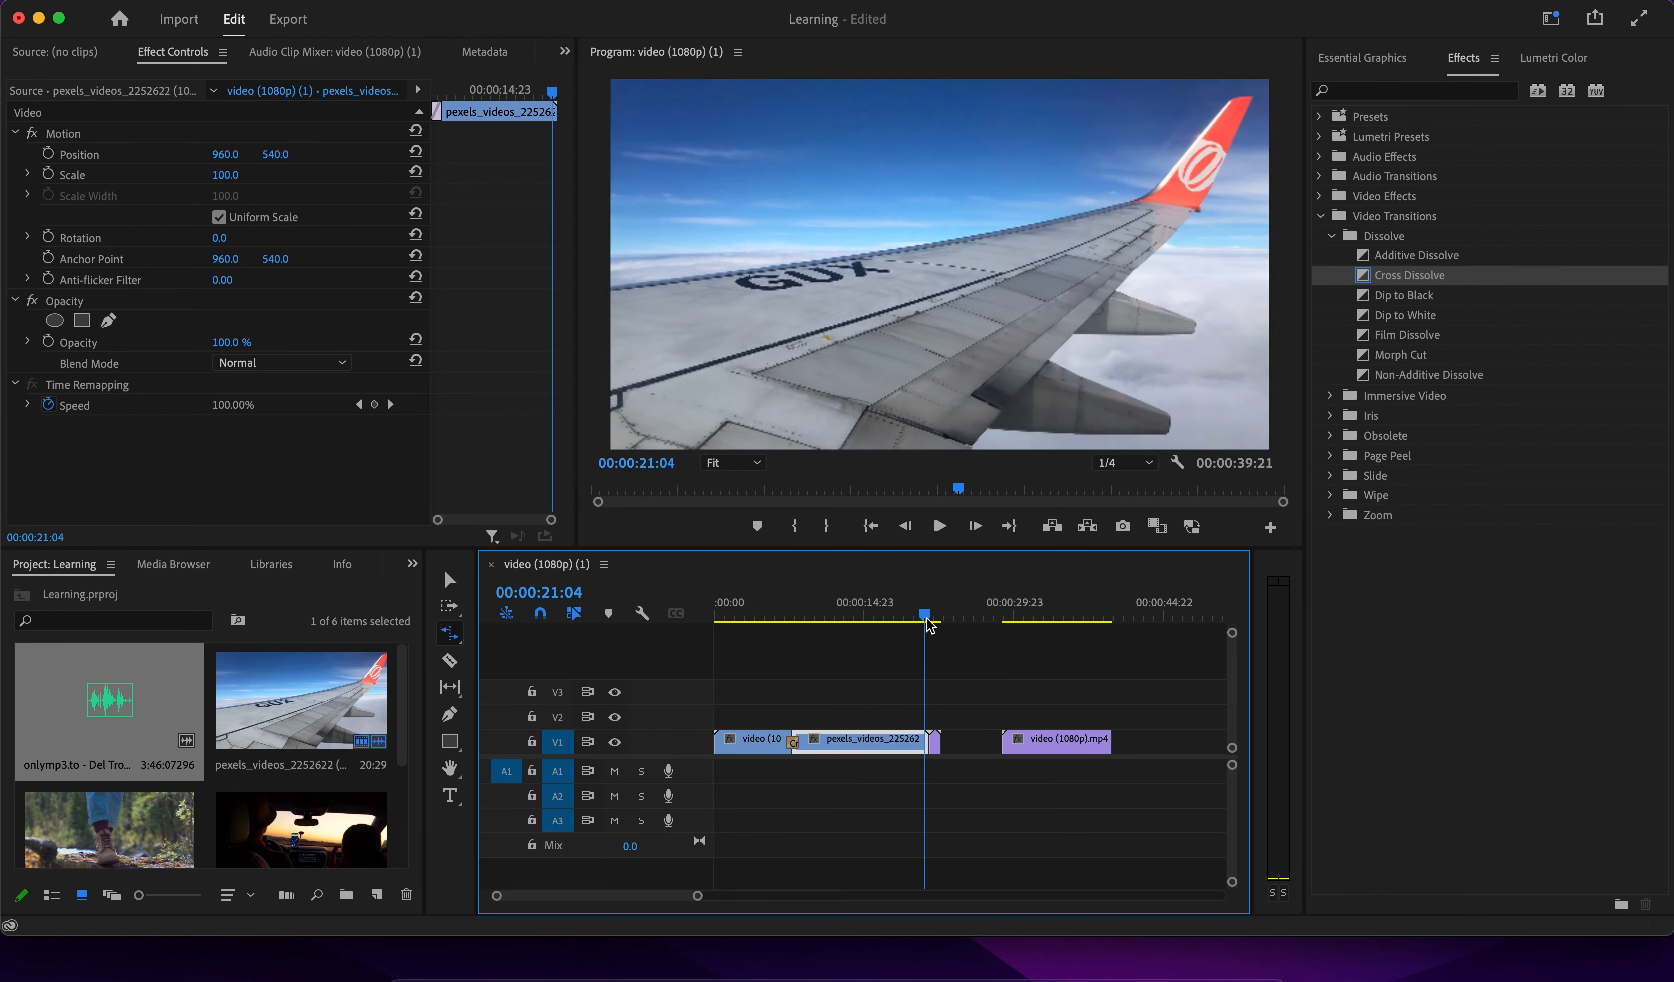
pyautogui.press('space')
pyautogui.press('space')
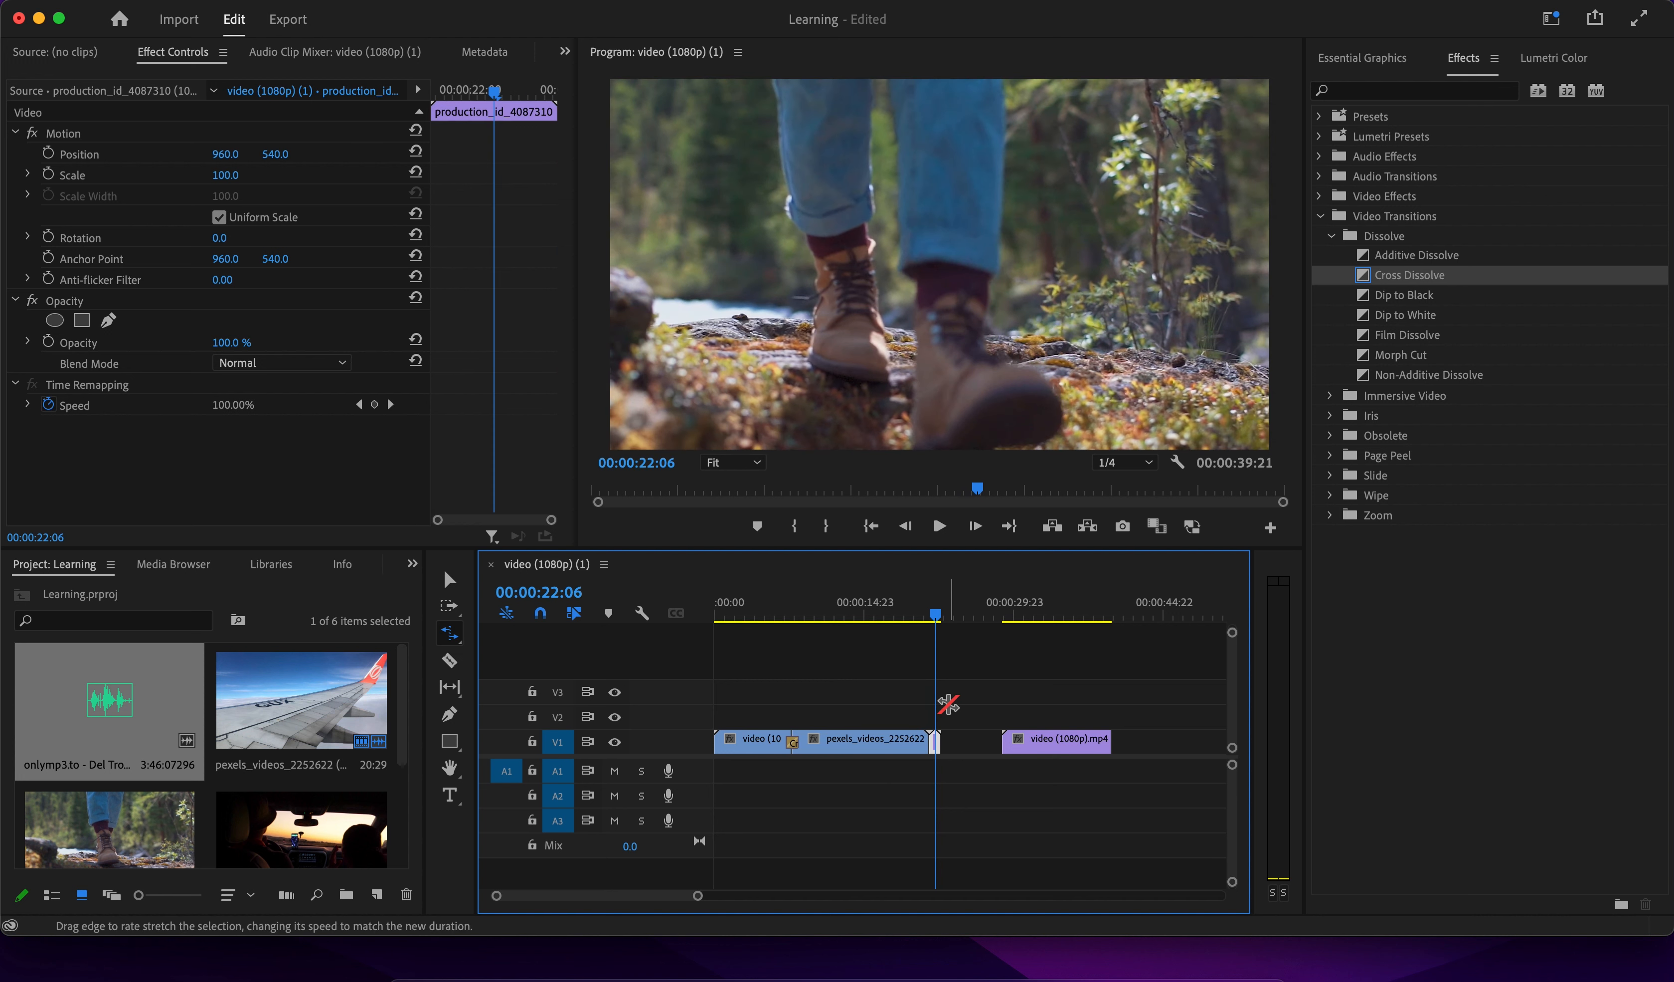
# Rate-stretch the end of the production_id_4087310 clip out to the start of the beach clip and play it.
pyautogui.moveTo(940, 742); pyautogui.dragTo(1036, 760)
pyautogui.press('space')
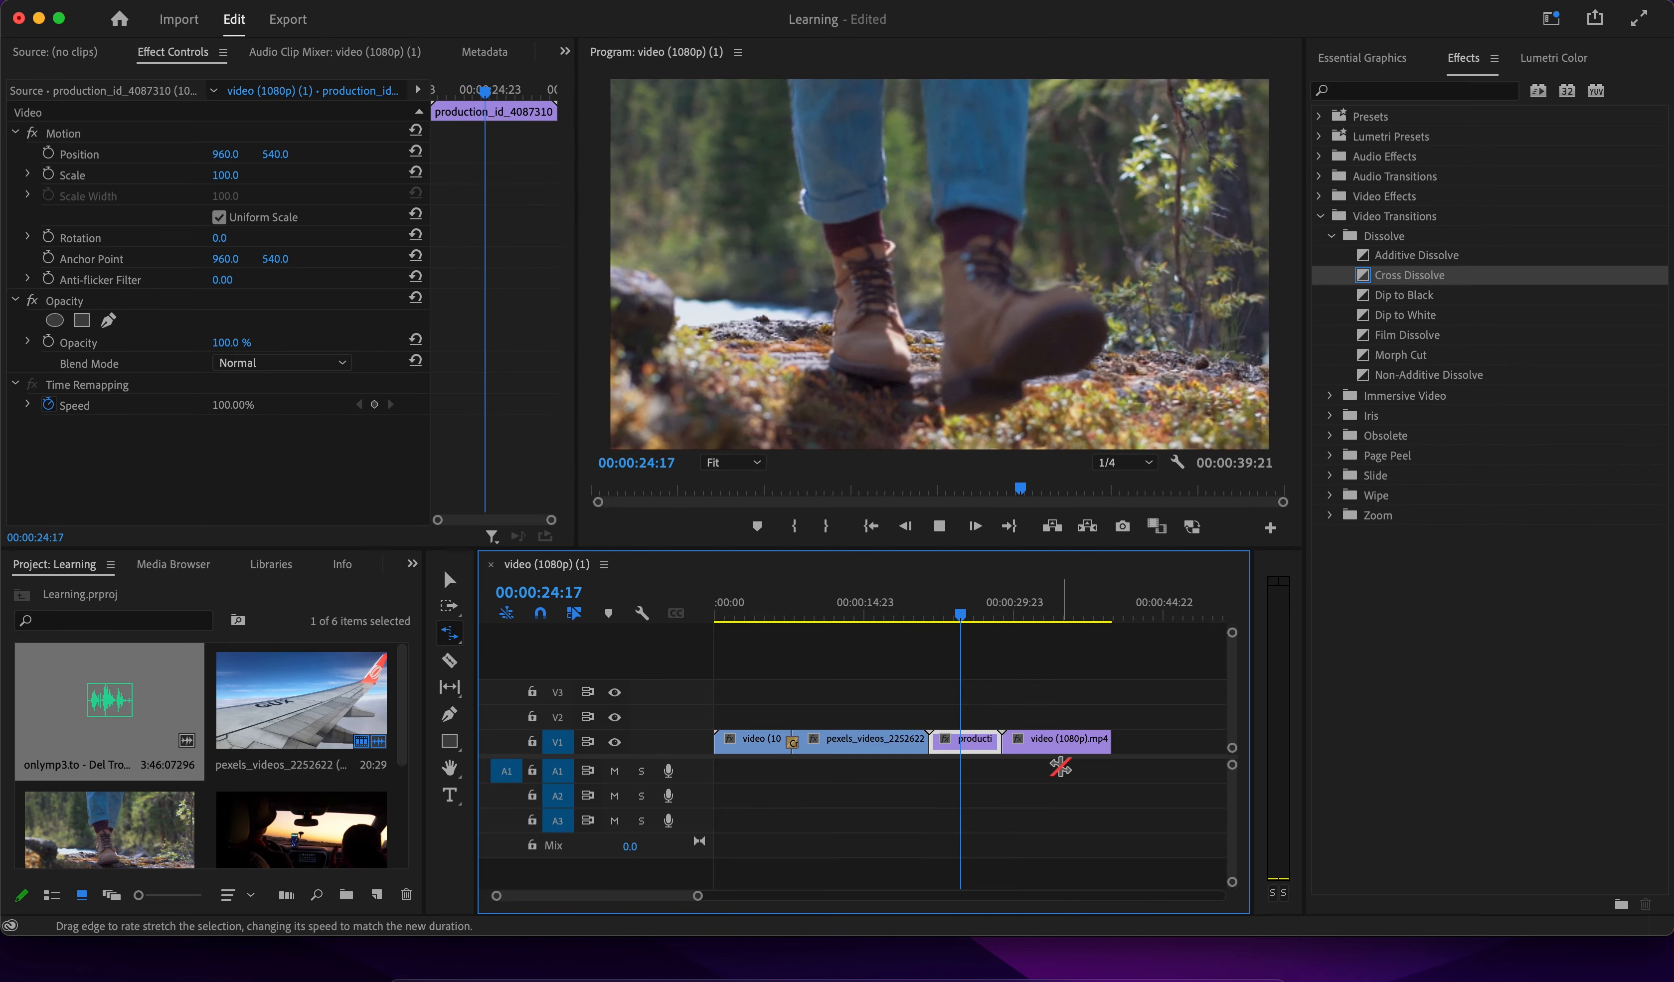
# Add a text title reading "Learning" in the lower-left area of the frame at the start of the beach clip.
pyautogui.press('-')
pyautogui.press('-')
pyautogui.press('v')
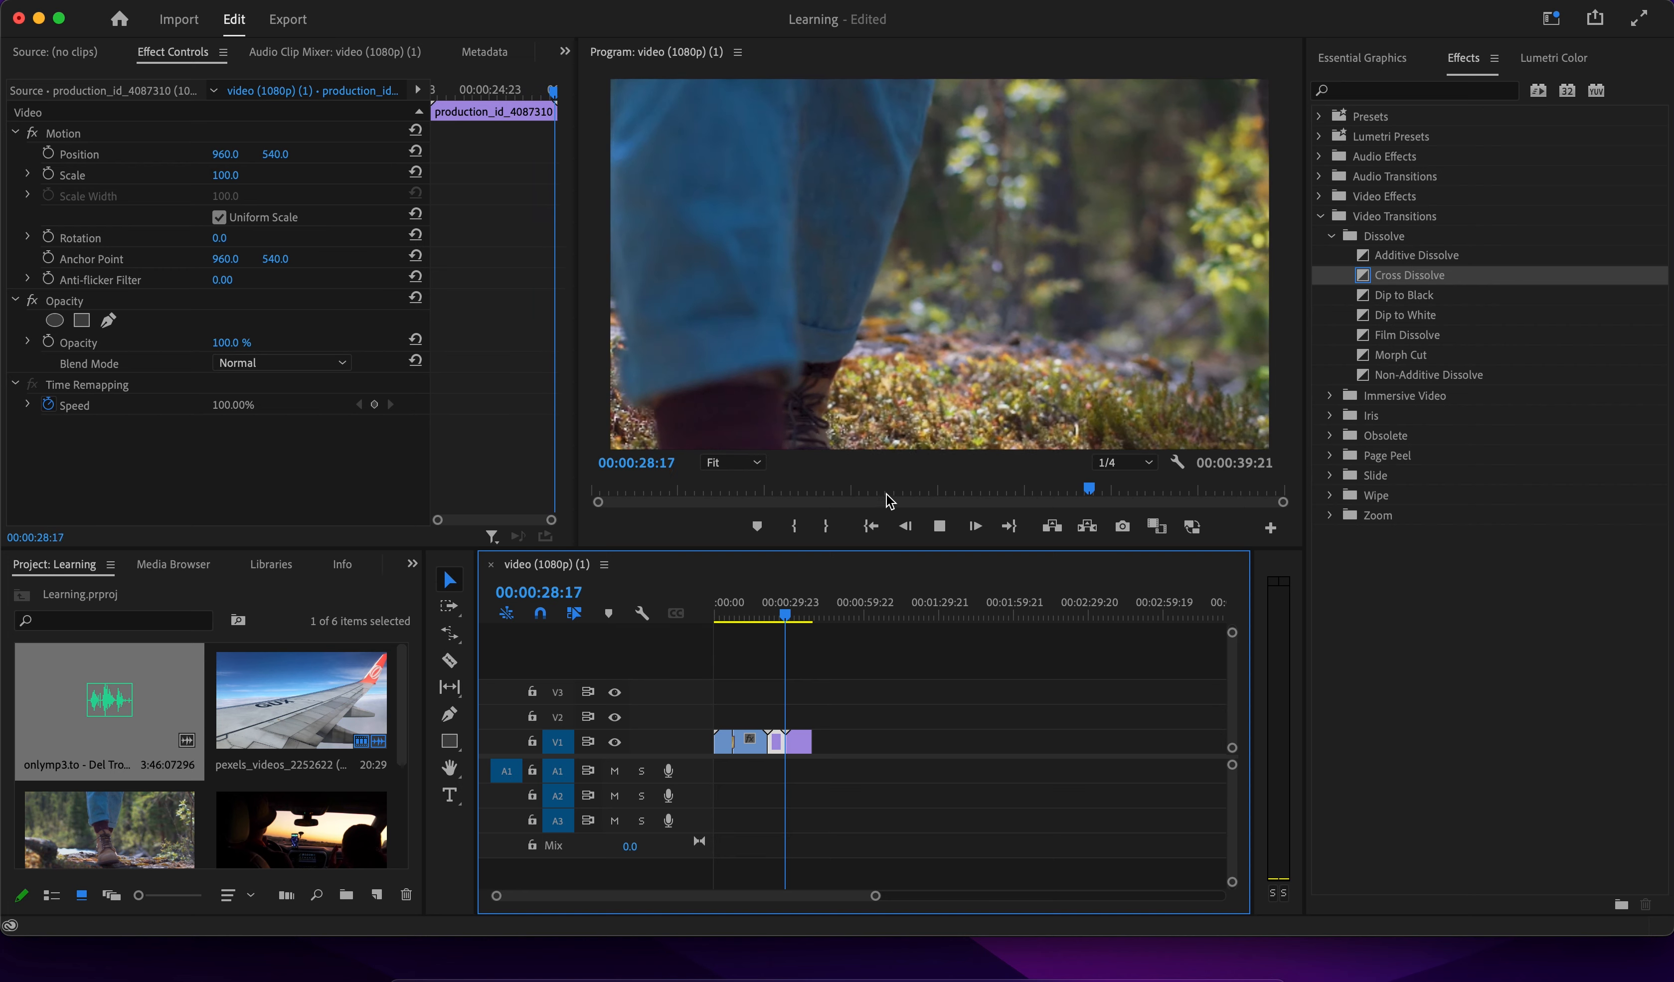
pyautogui.click(939, 526)
pyautogui.click(449, 794)
pyautogui.click(637, 398)
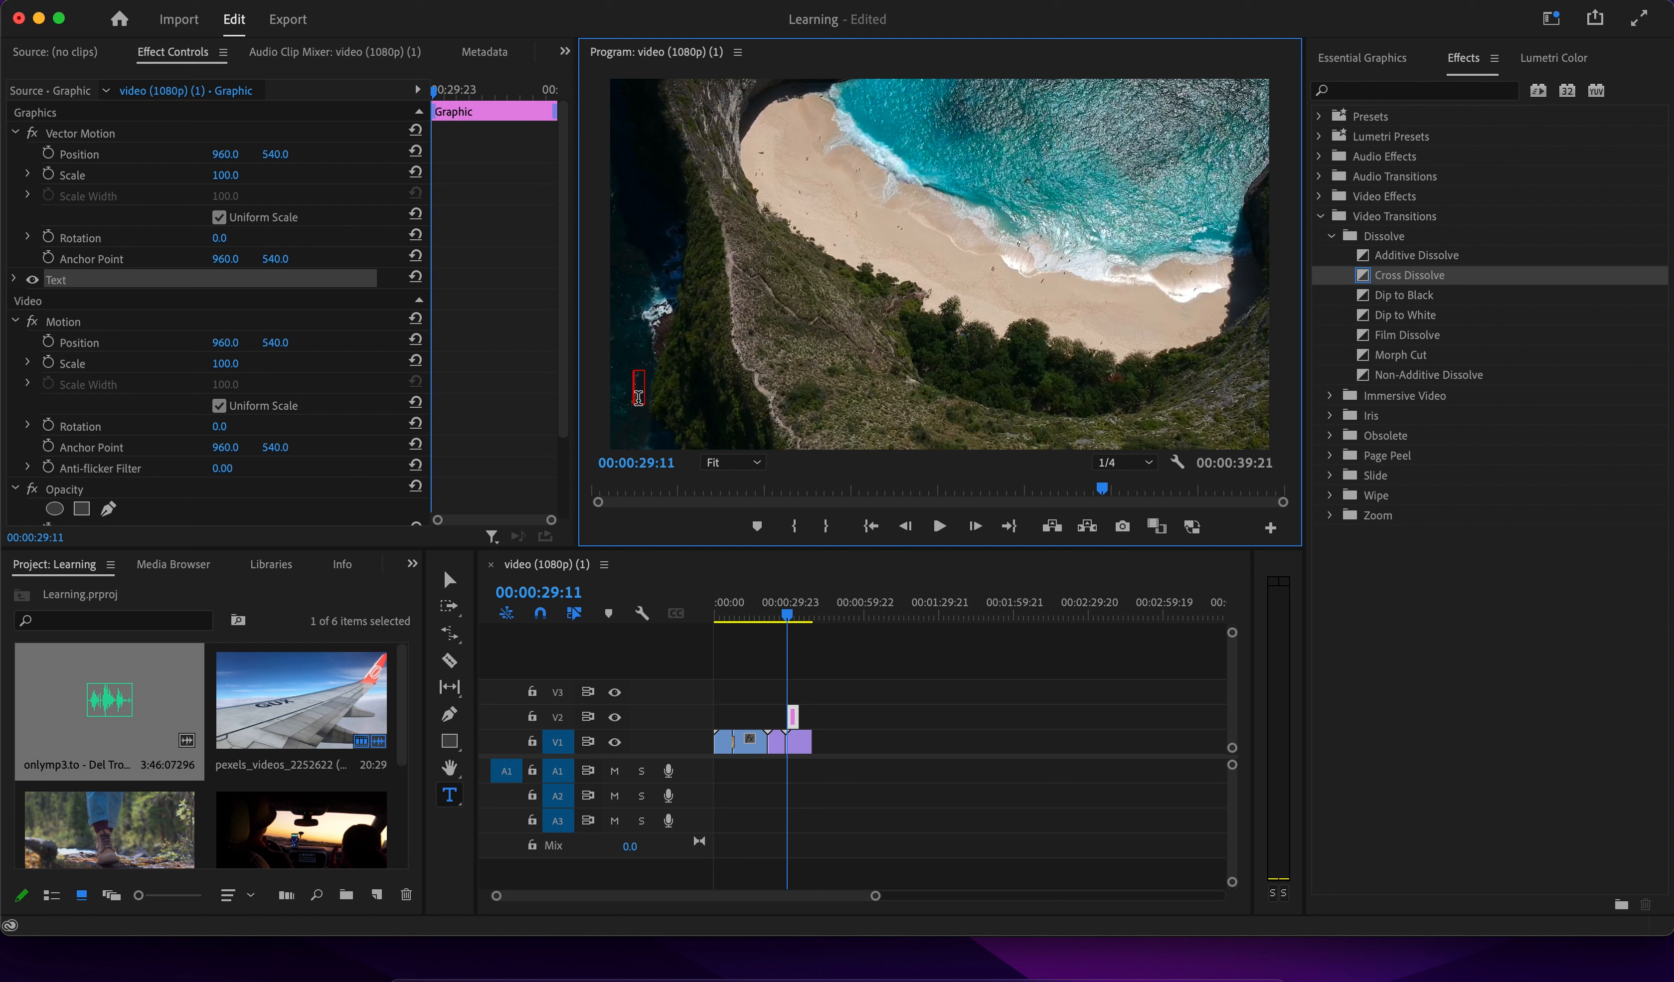
pyautogui.write('Learning')
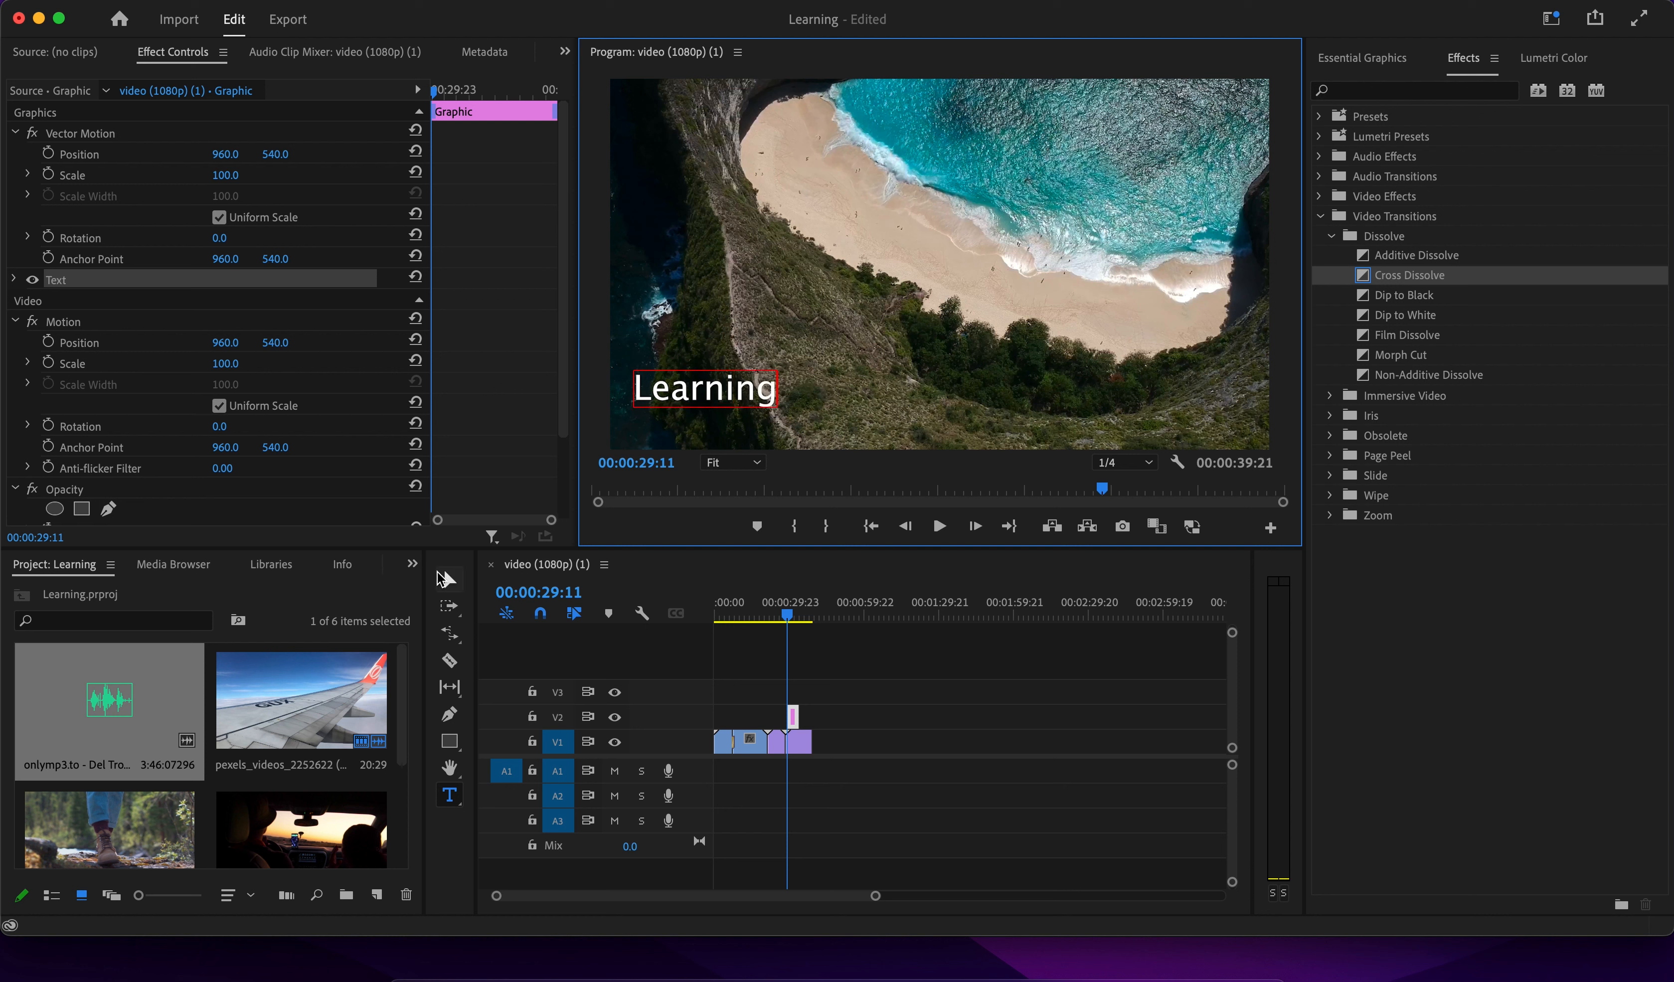
pyautogui.click(447, 582)
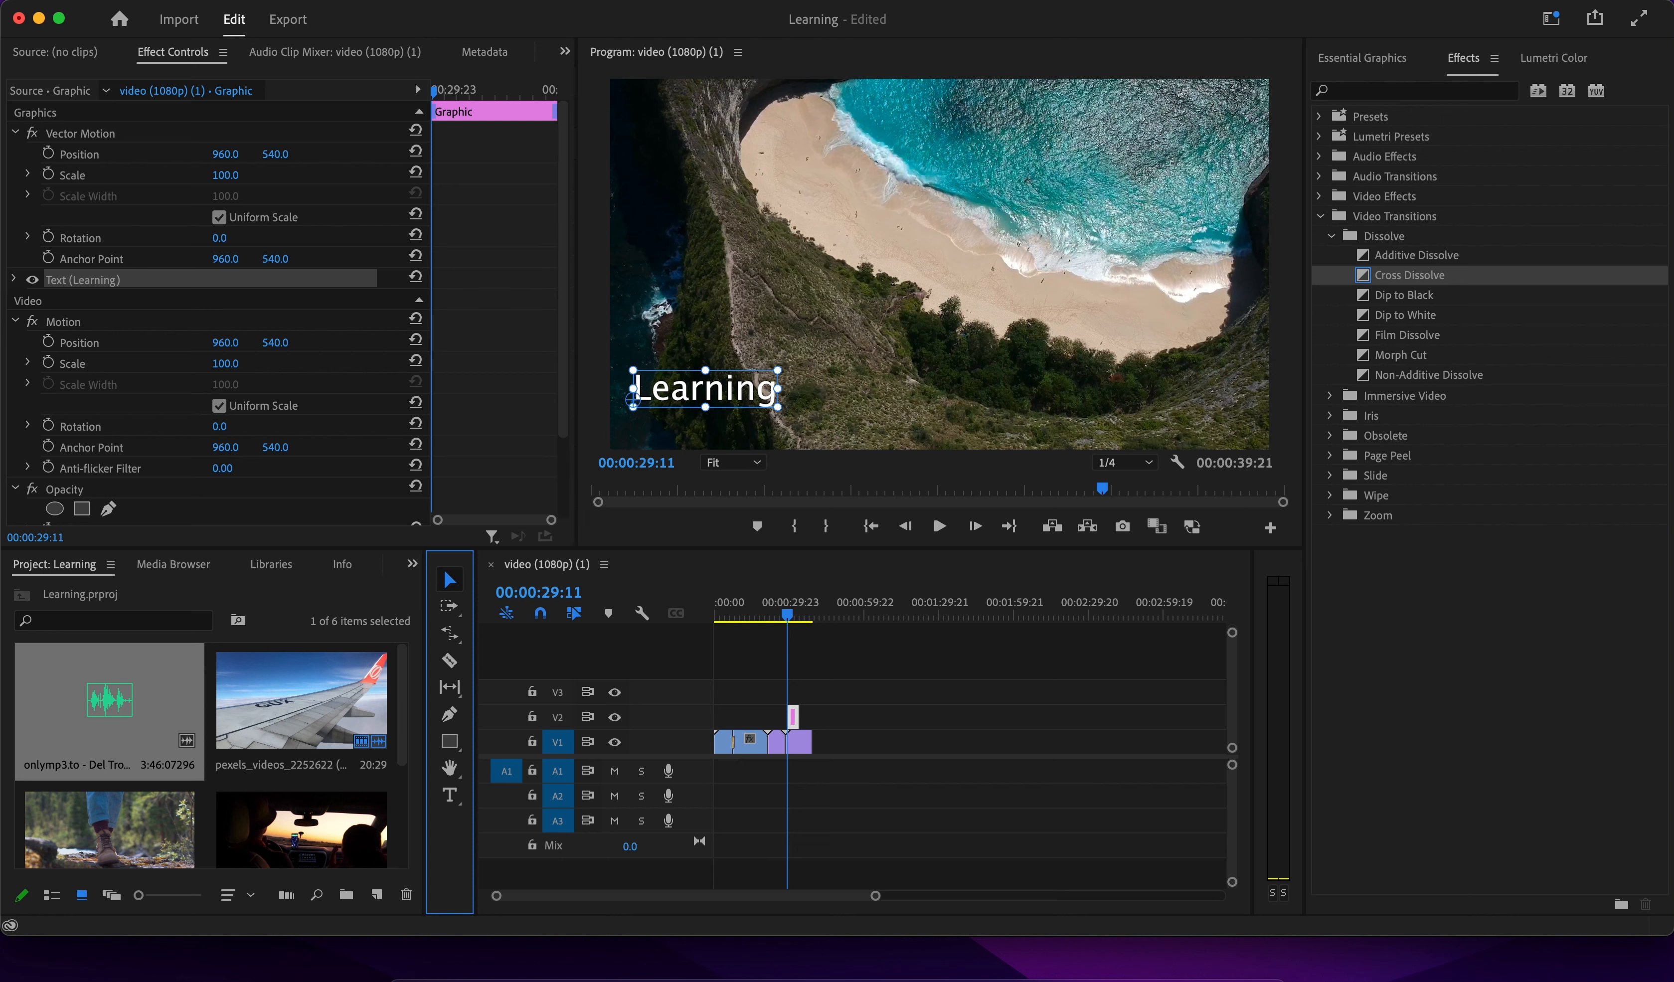
# Show the Essential Graphics settings for the Learning title and set its font to Mom´sTypewriter.
pyautogui.click(627, 0)
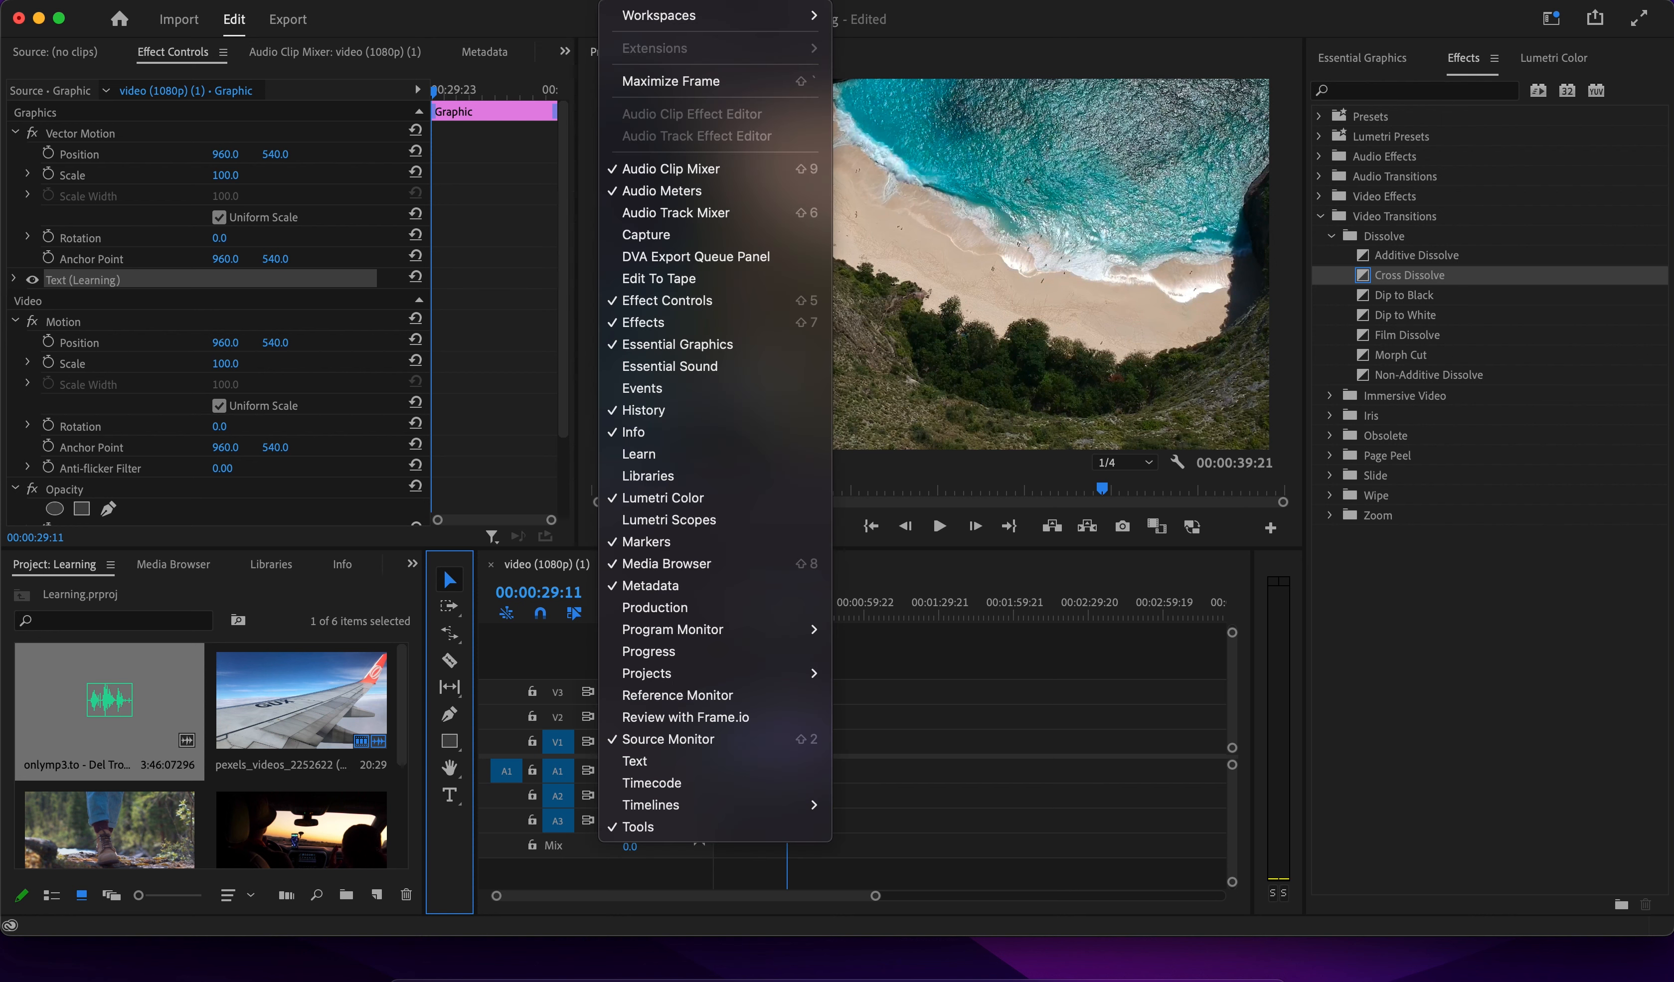
pyautogui.click(683, 351)
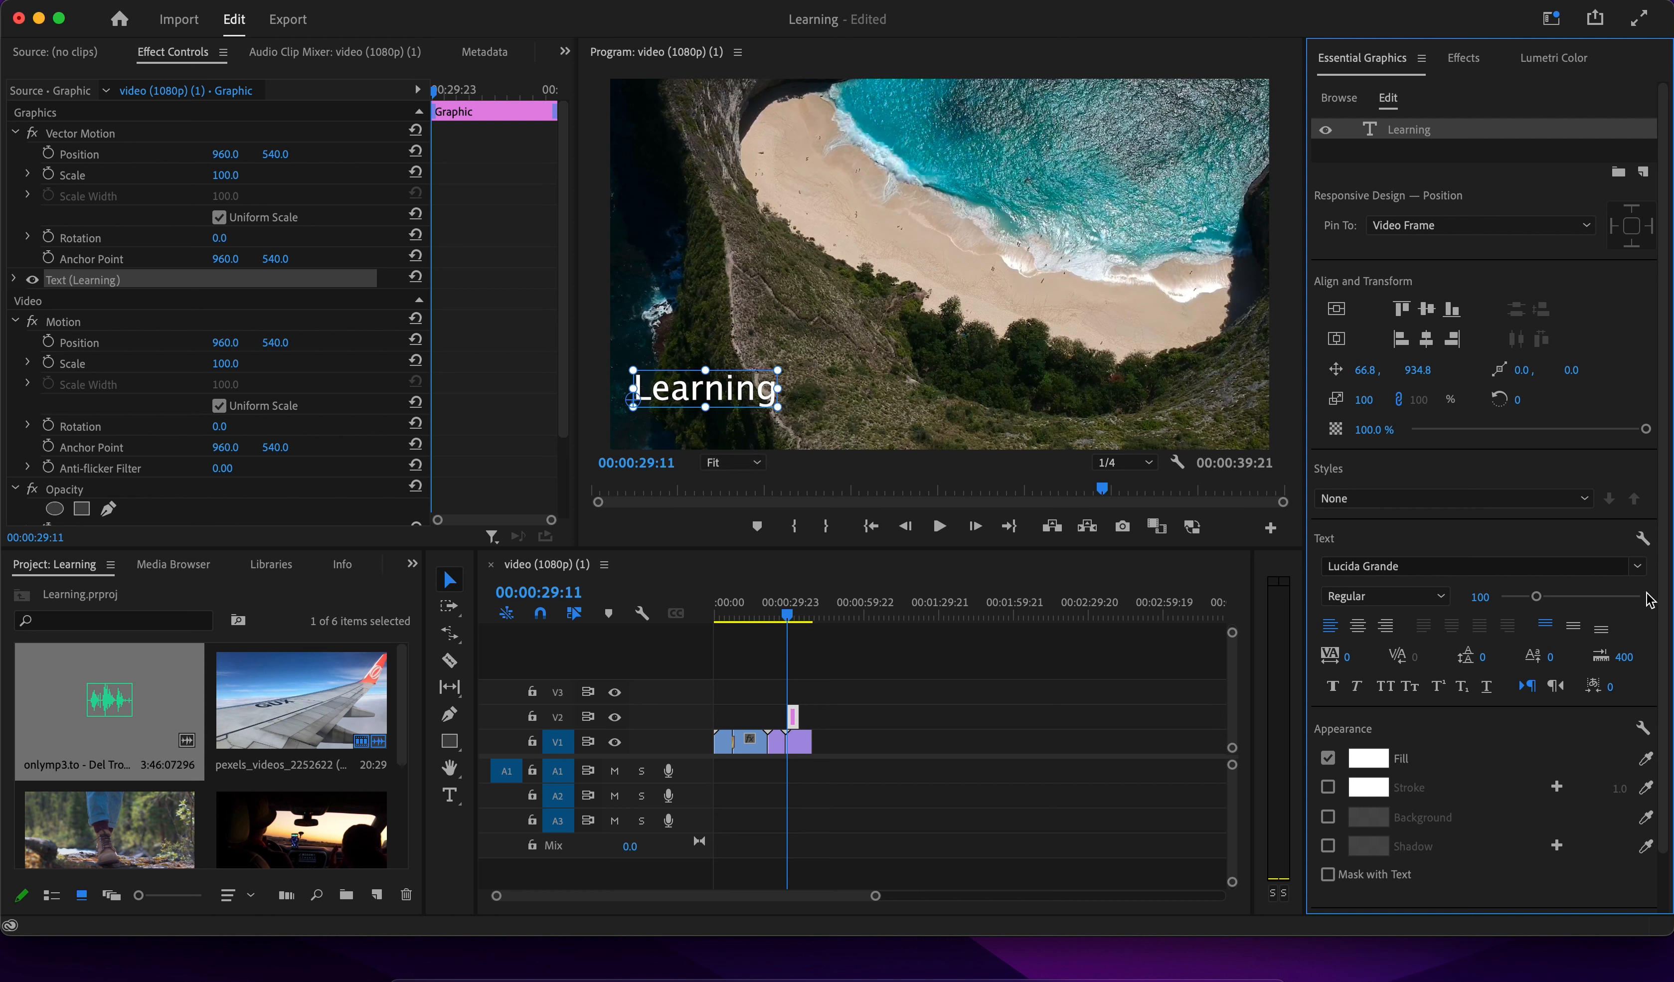
pyautogui.click(1638, 567)
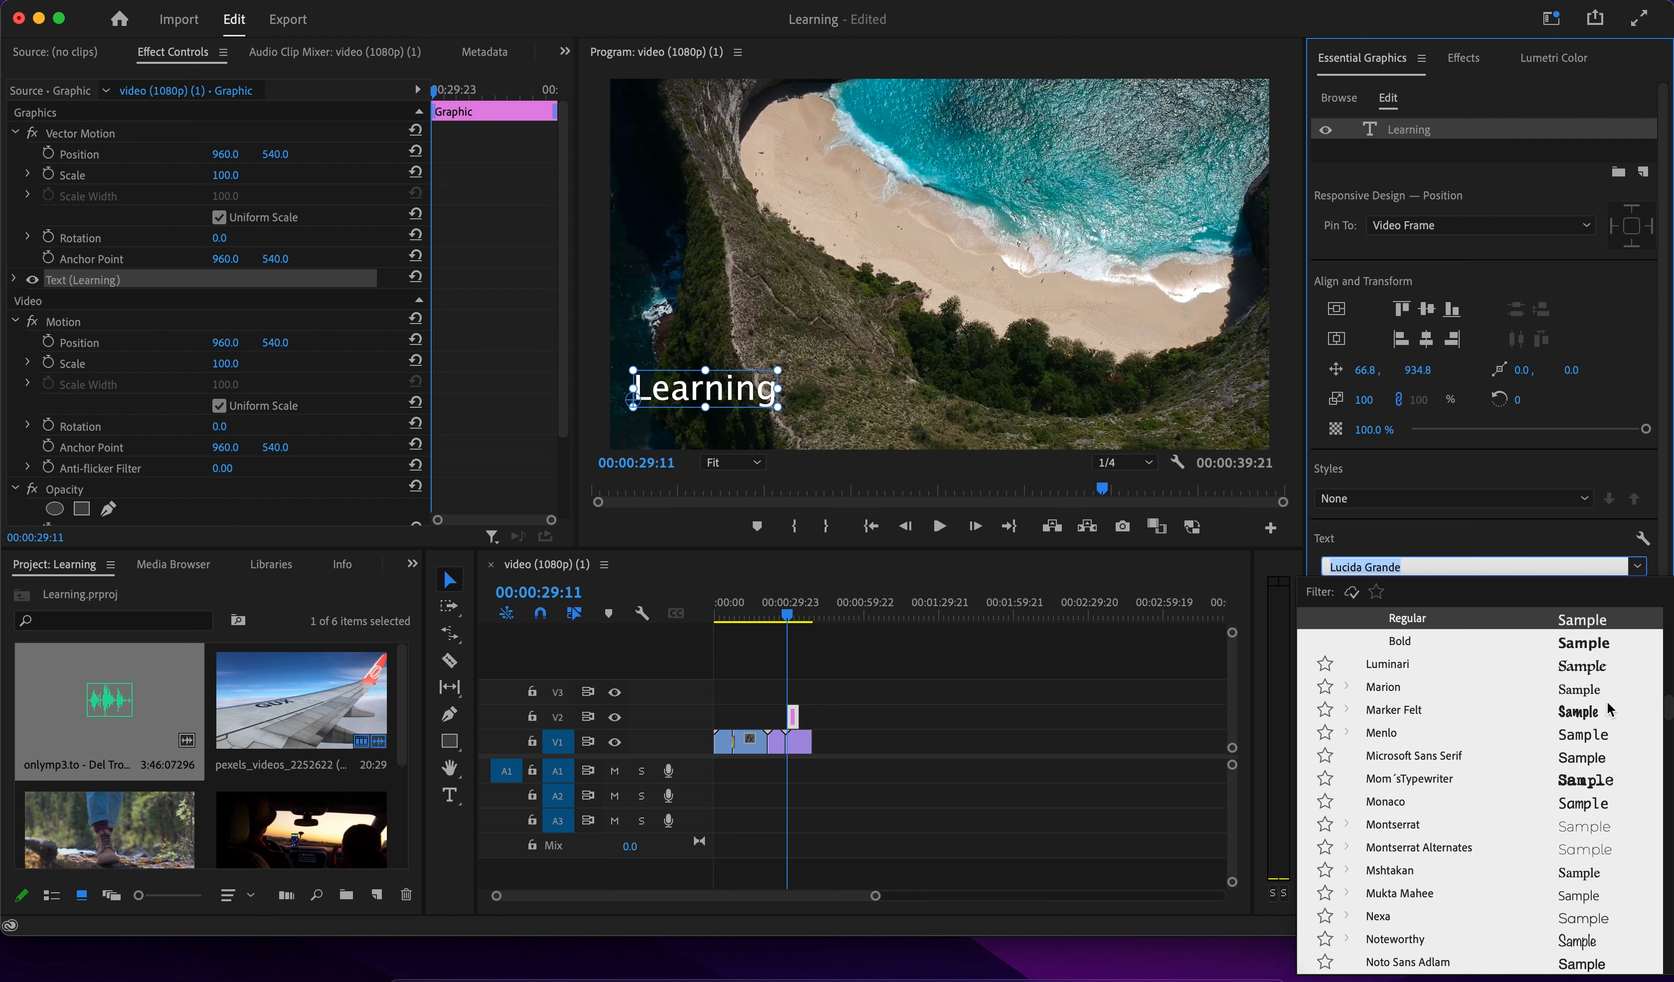
pyautogui.click(1590, 783)
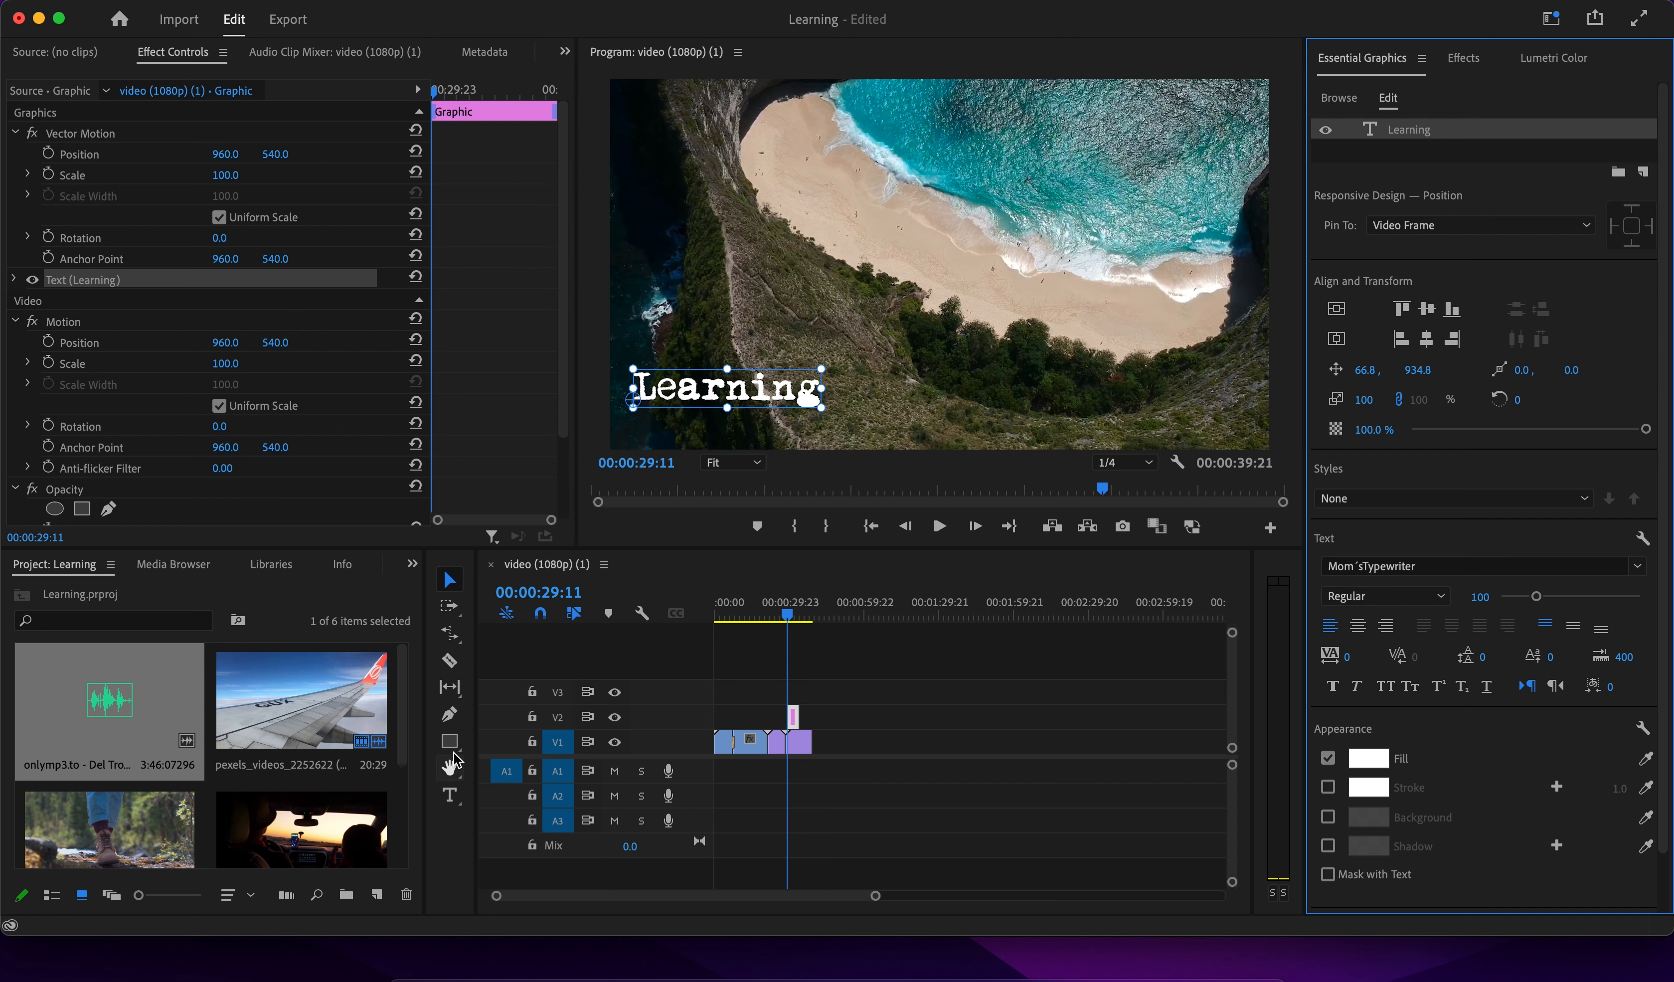
# Compare the effect properties of the Learning title with those of the beach clip beneath it.
pyautogui.moveTo(788, 619)
pyautogui.mouseDown()
pyautogui.moveTo(770, 615)
pyautogui.moveTo(788, 616)
pyautogui.mouseUp()
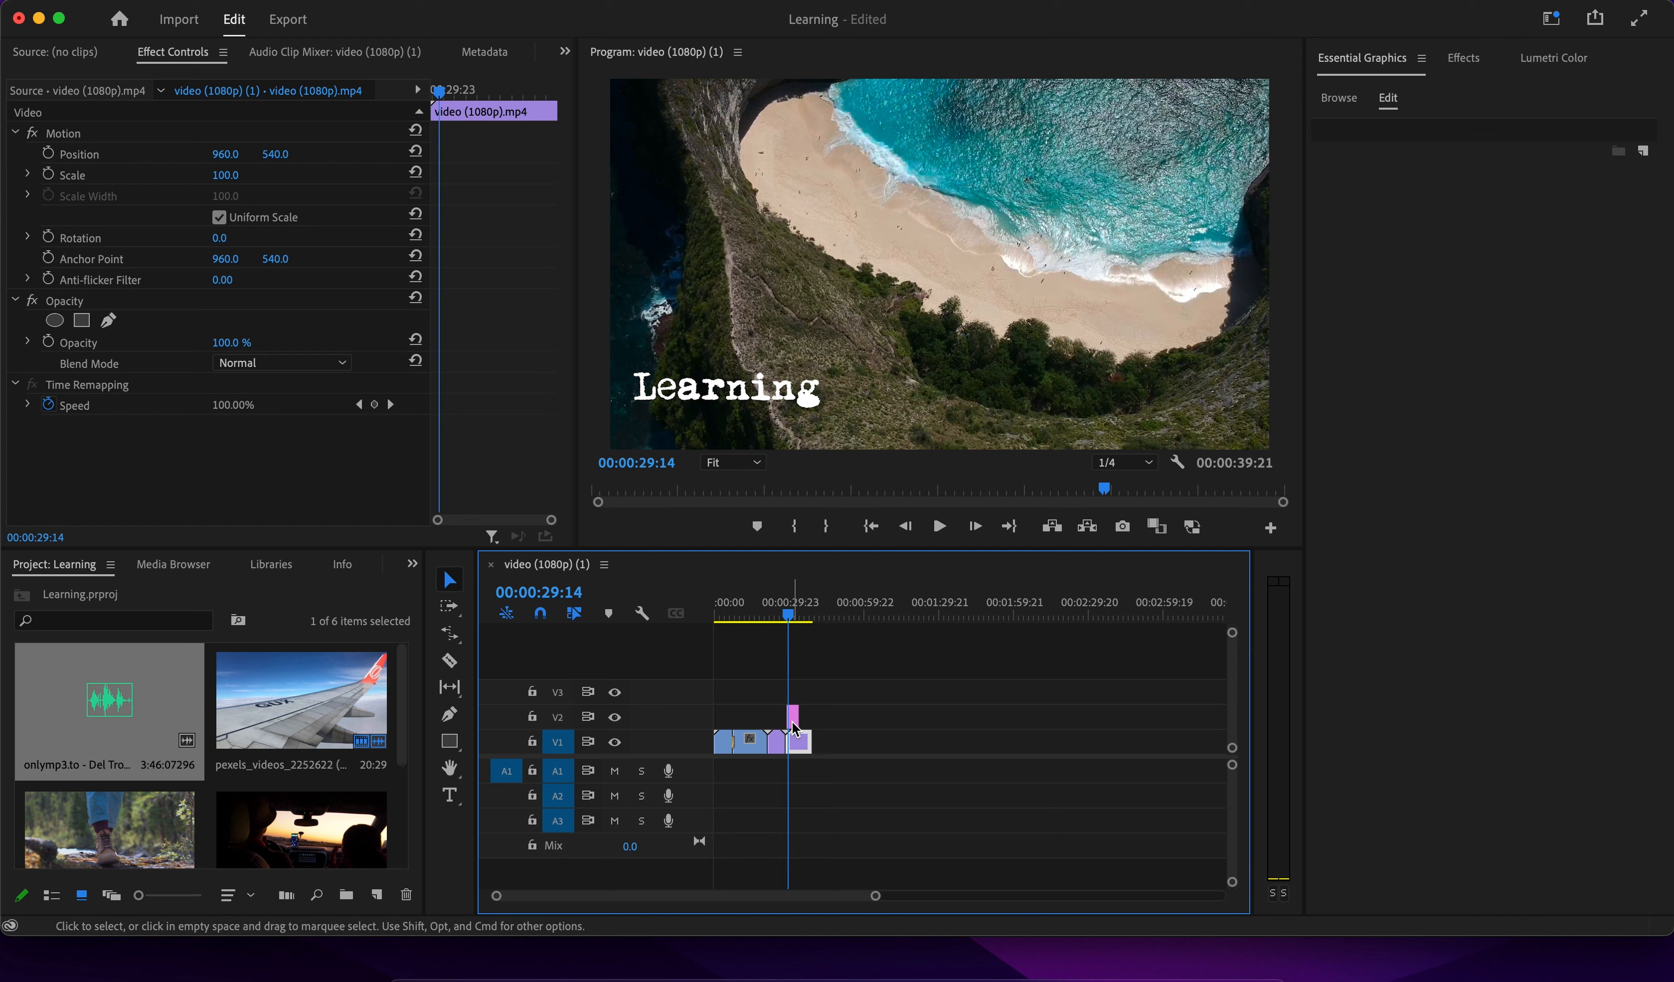
pyautogui.click(793, 722)
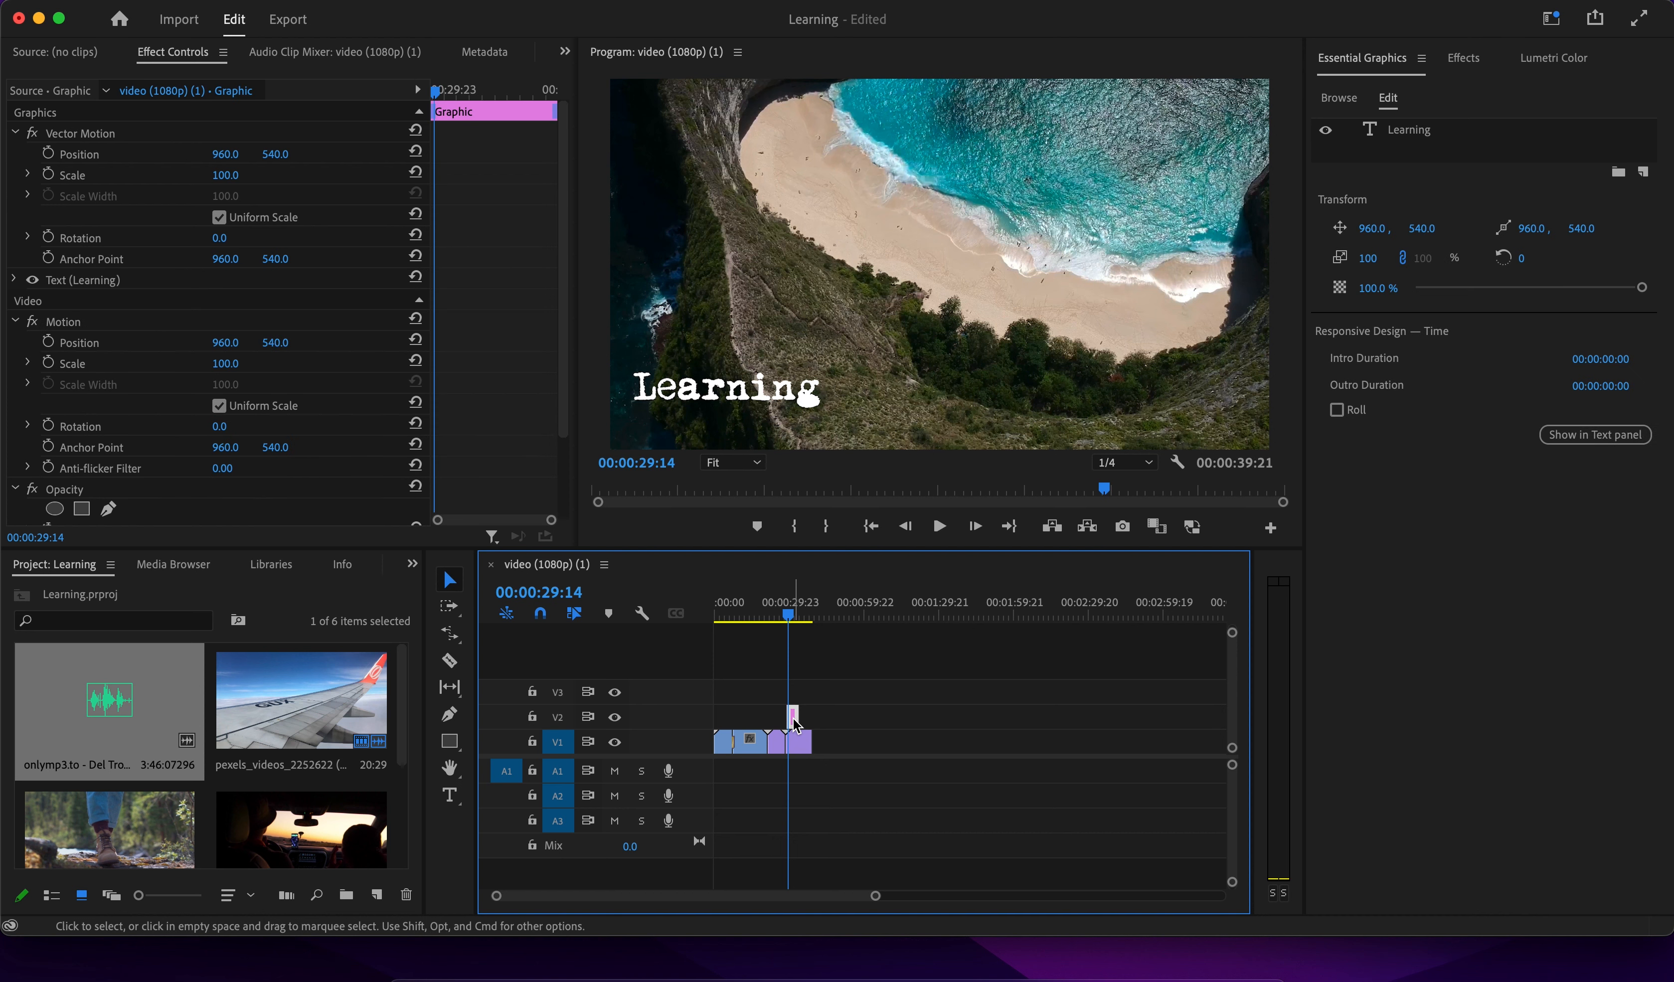
pyautogui.click(796, 737)
pyautogui.click(792, 716)
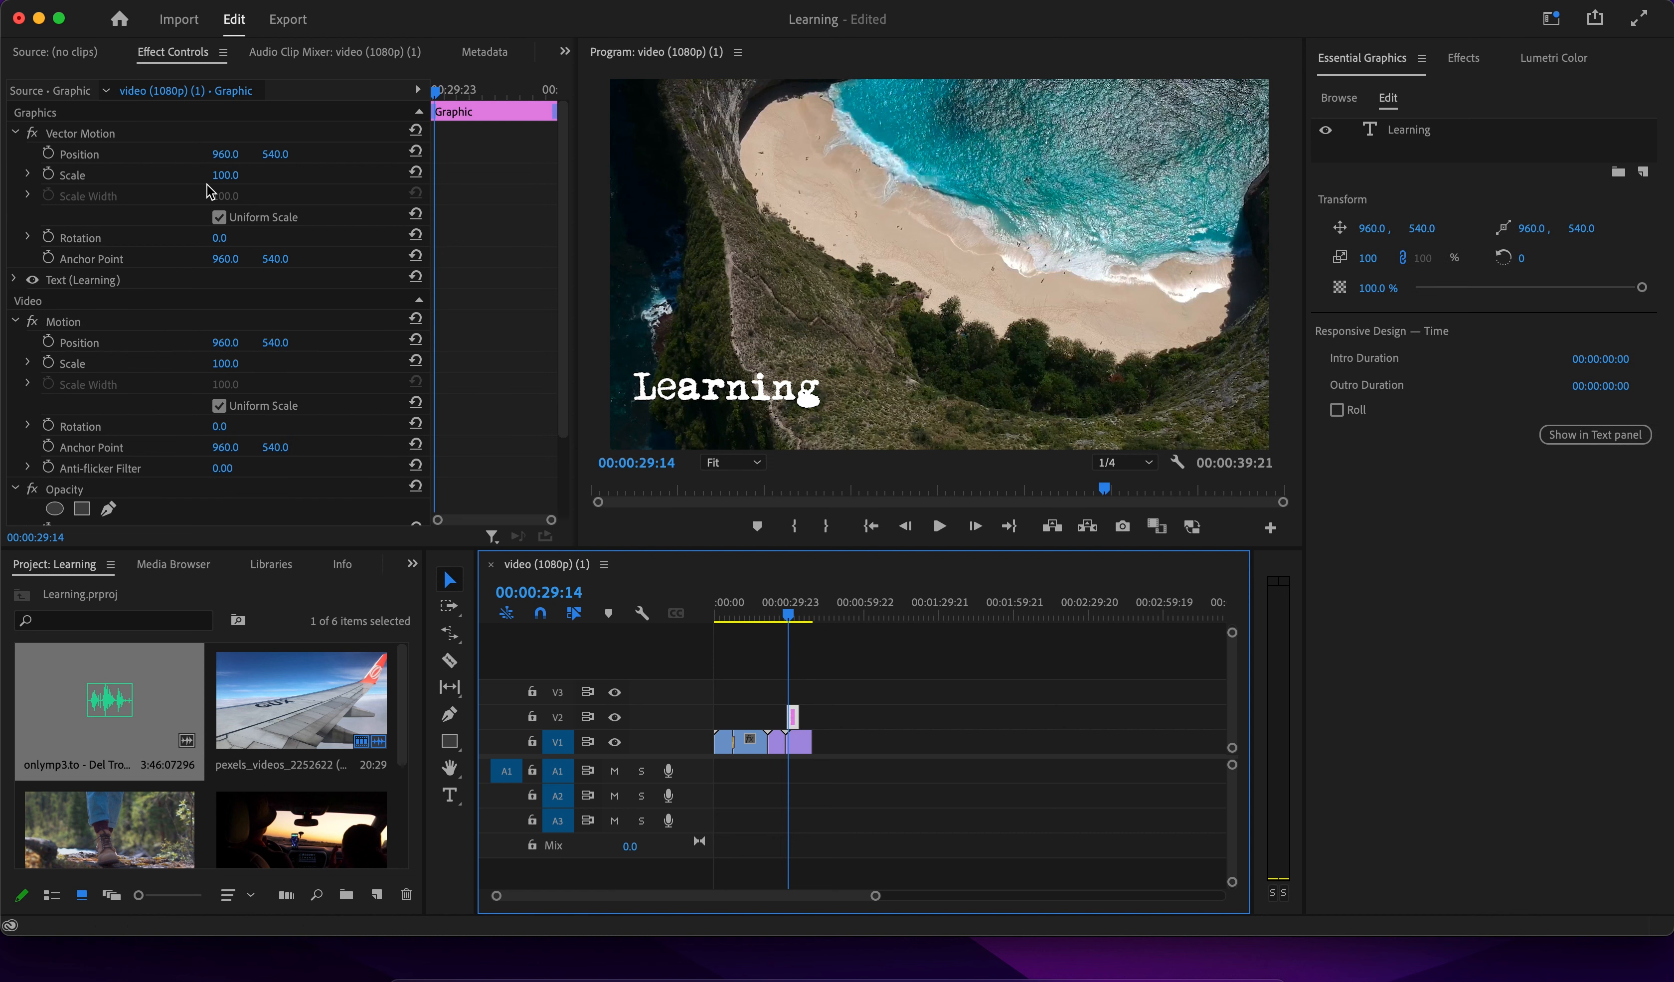
pyautogui.click(793, 720)
pyautogui.click(806, 747)
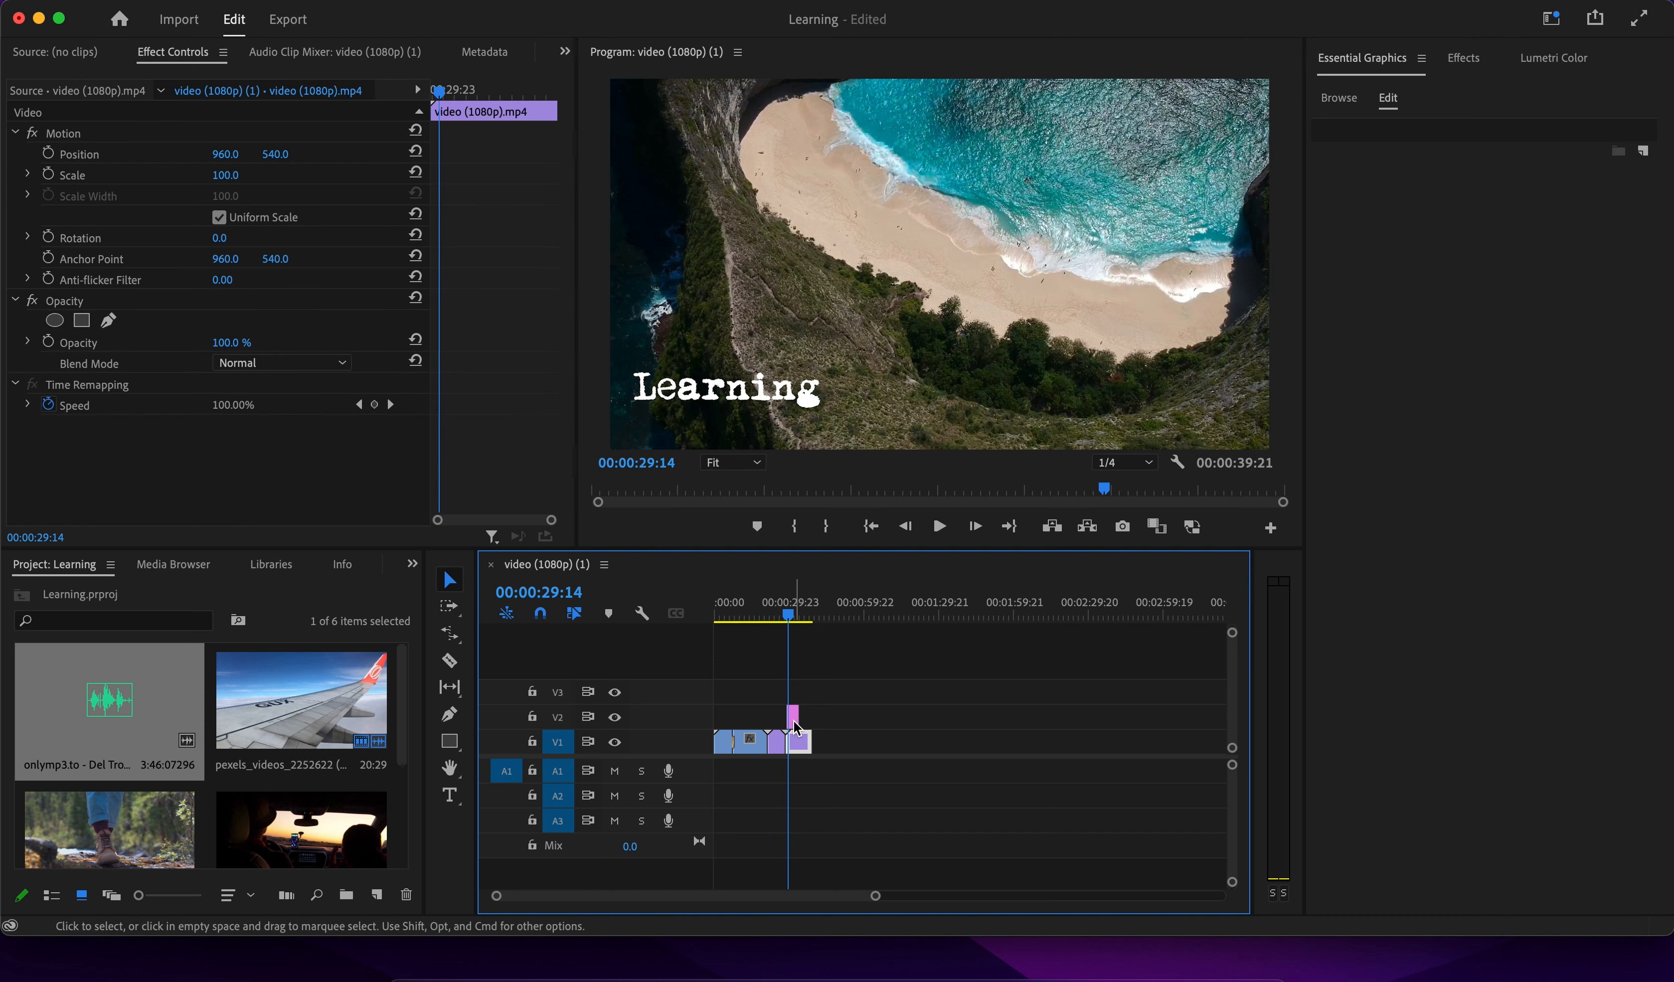
pyautogui.click(794, 718)
pyautogui.click(799, 740)
pyautogui.click(794, 718)
# Play the sequence from just before the beach clip to preview the Learning title's appearance.
pyautogui.click(784, 615)
pyautogui.press('space')
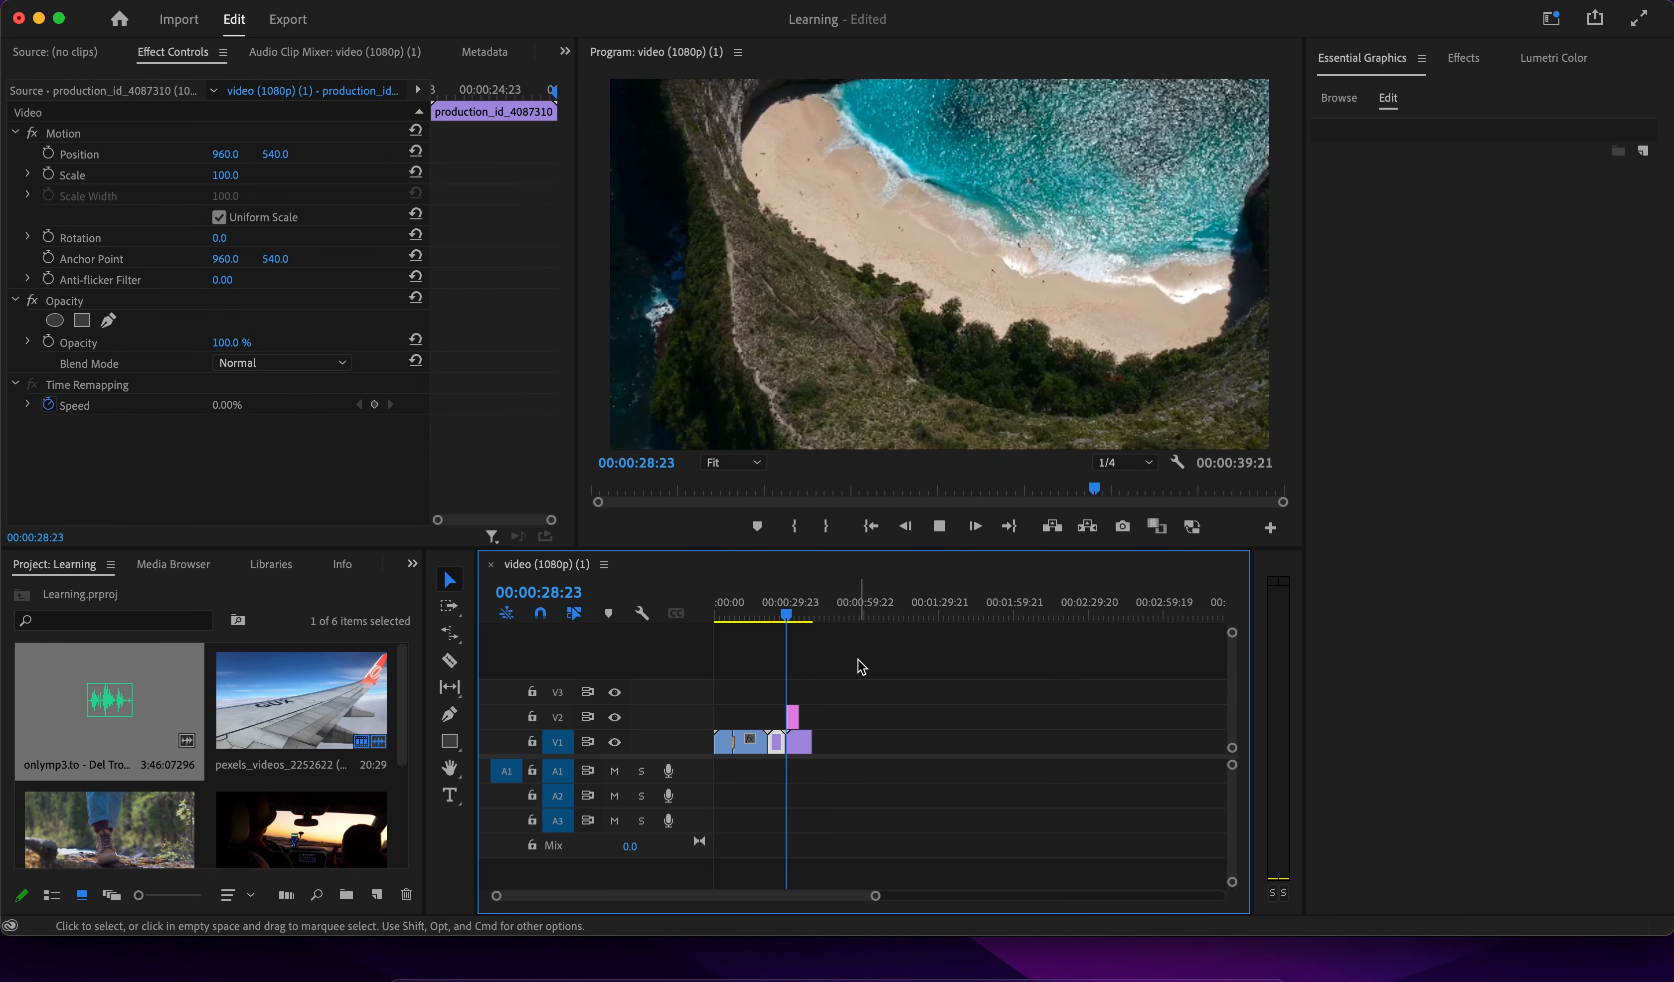
pyautogui.press('space')
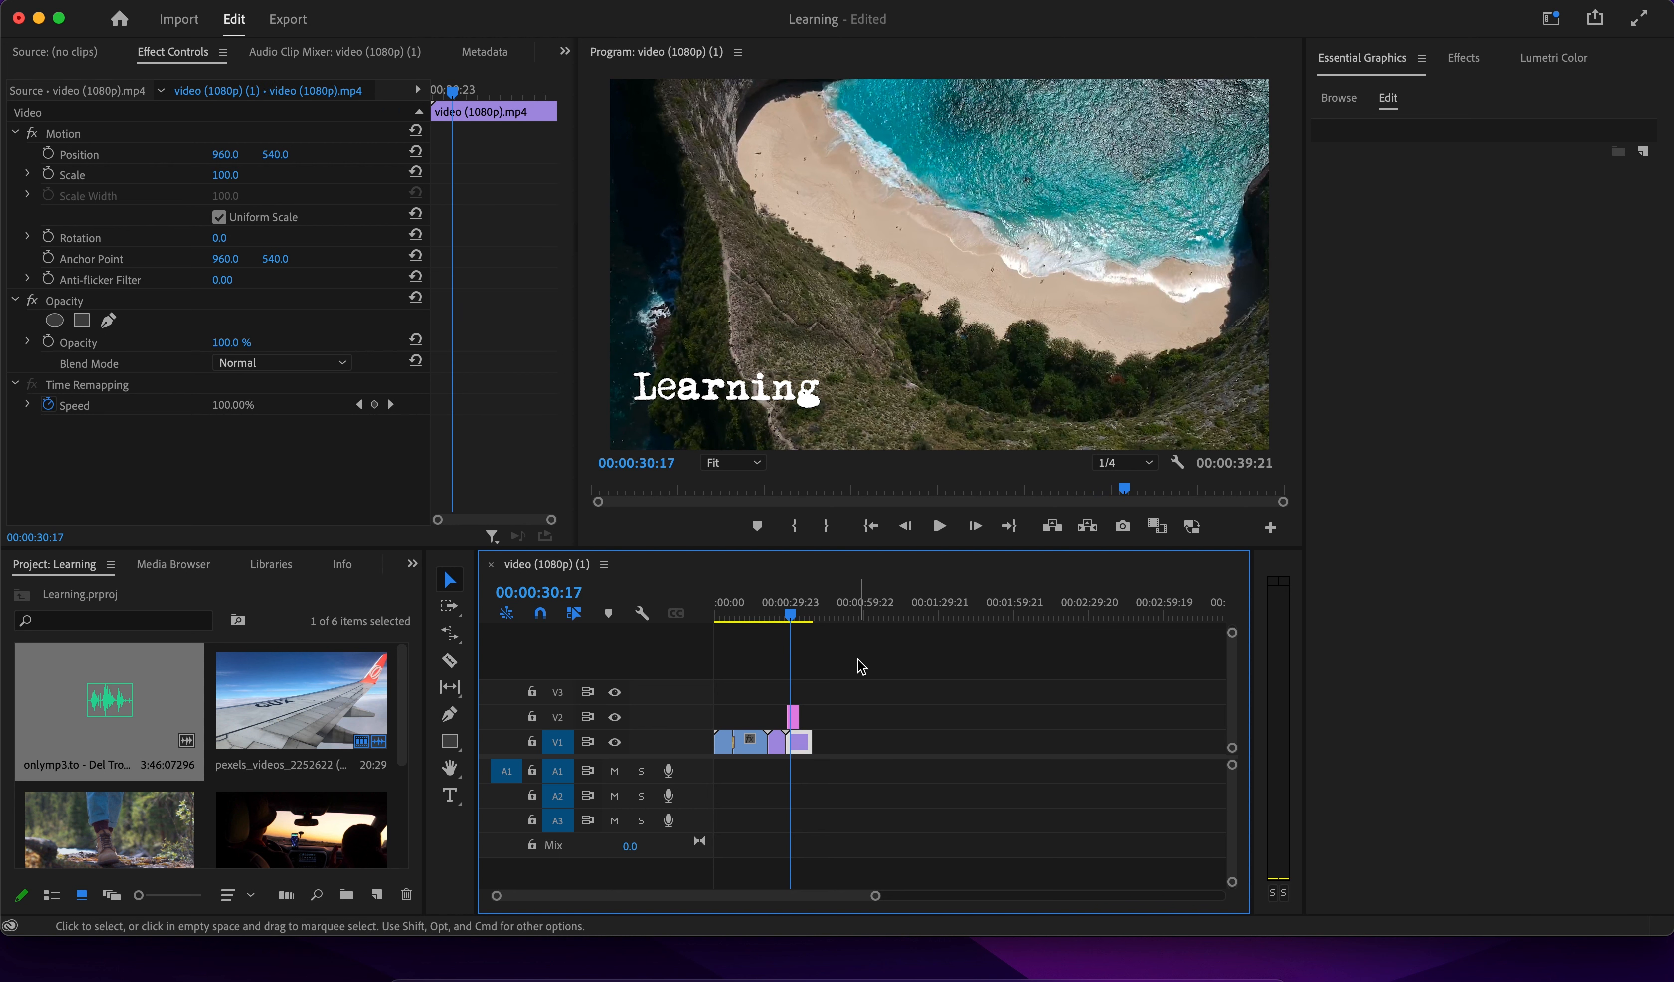
# Keyframe the Learning title's Motion Position at 00:00:30:17, and shift the title horizontally out of frame to the left at 00:00:29:11.
pyautogui.press('=')
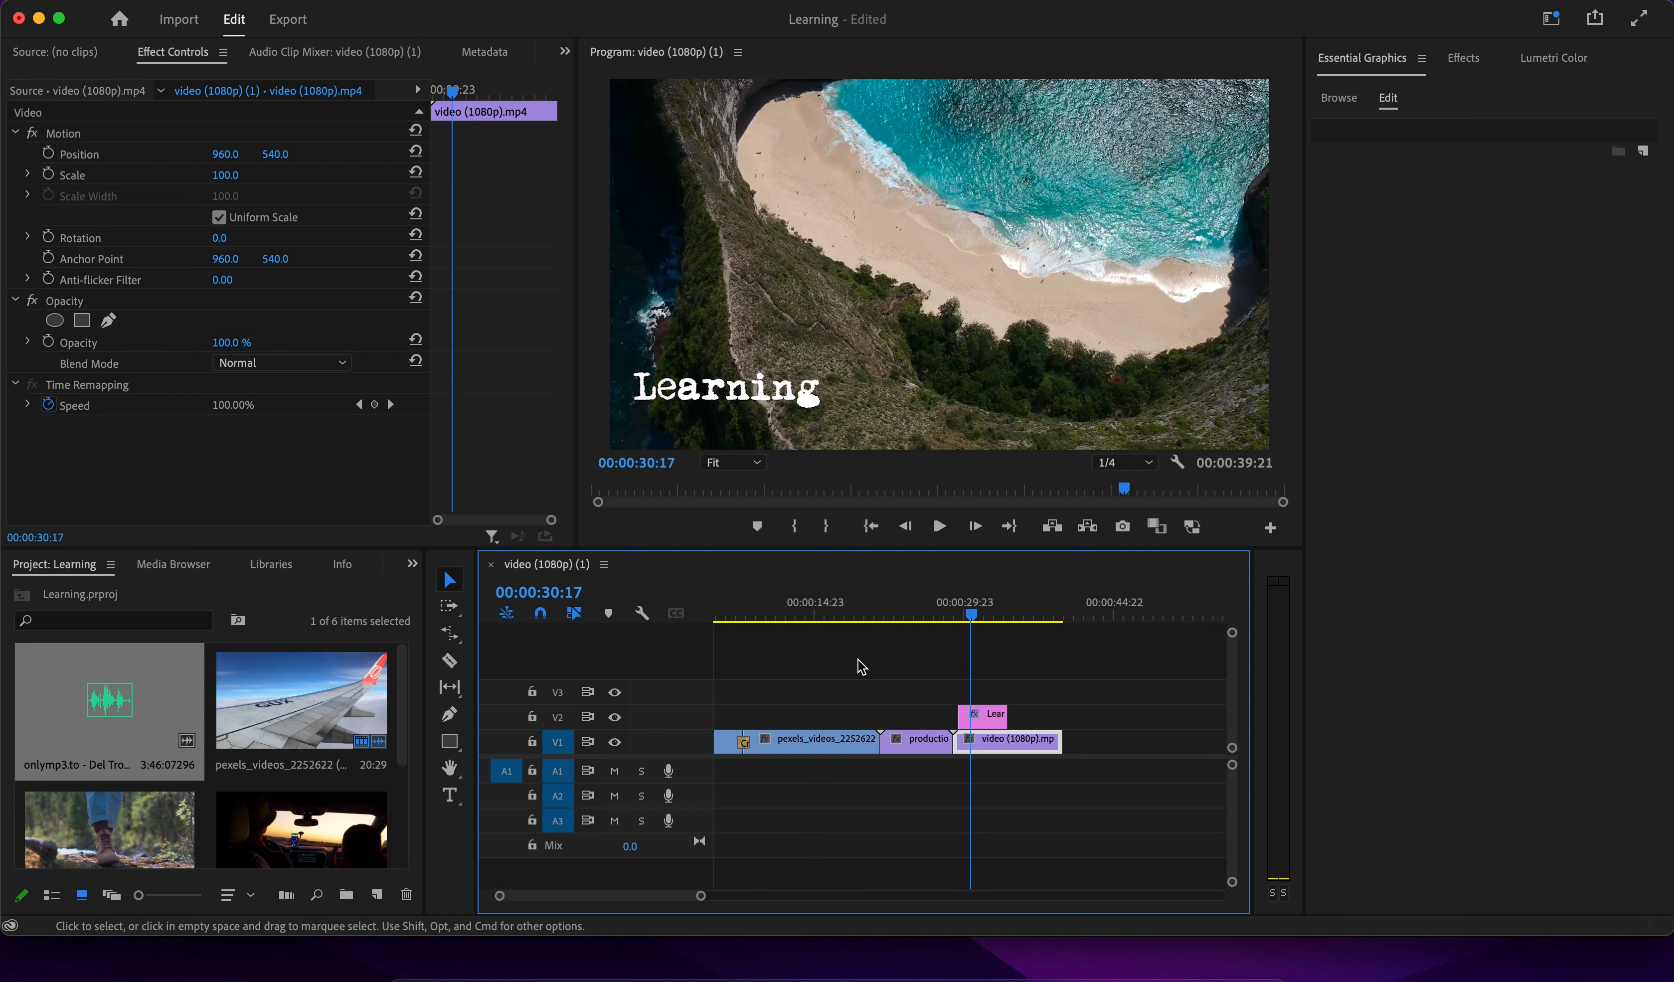
pyautogui.click(981, 725)
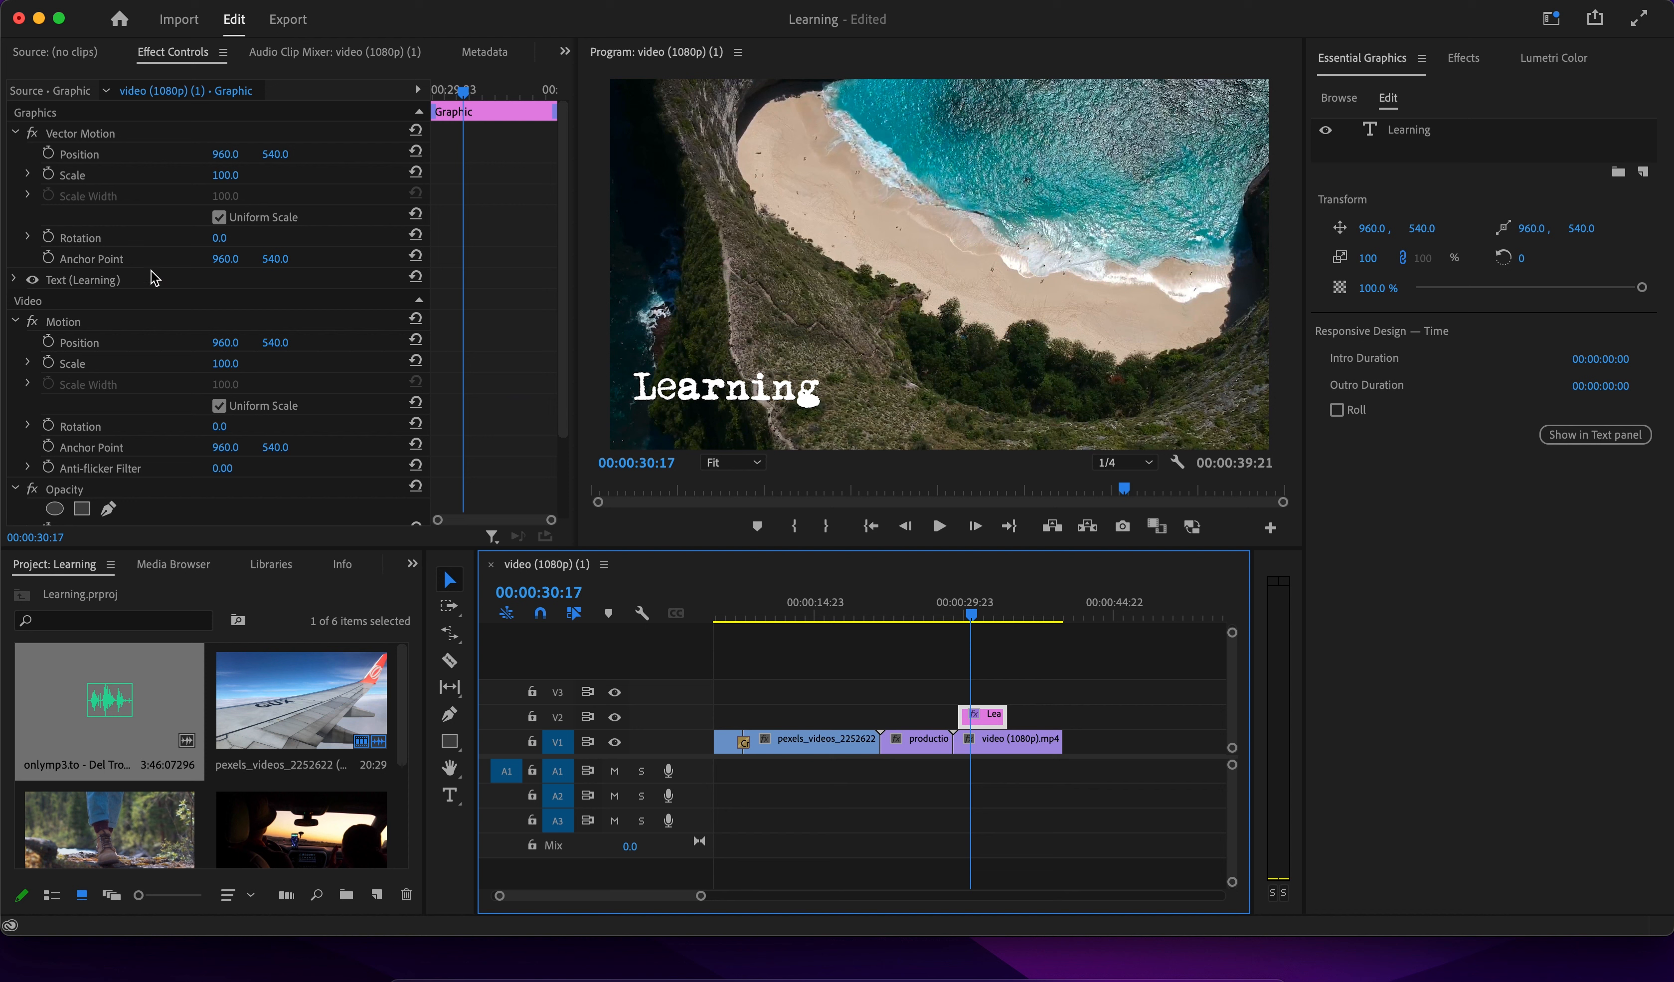
pyautogui.click(49, 342)
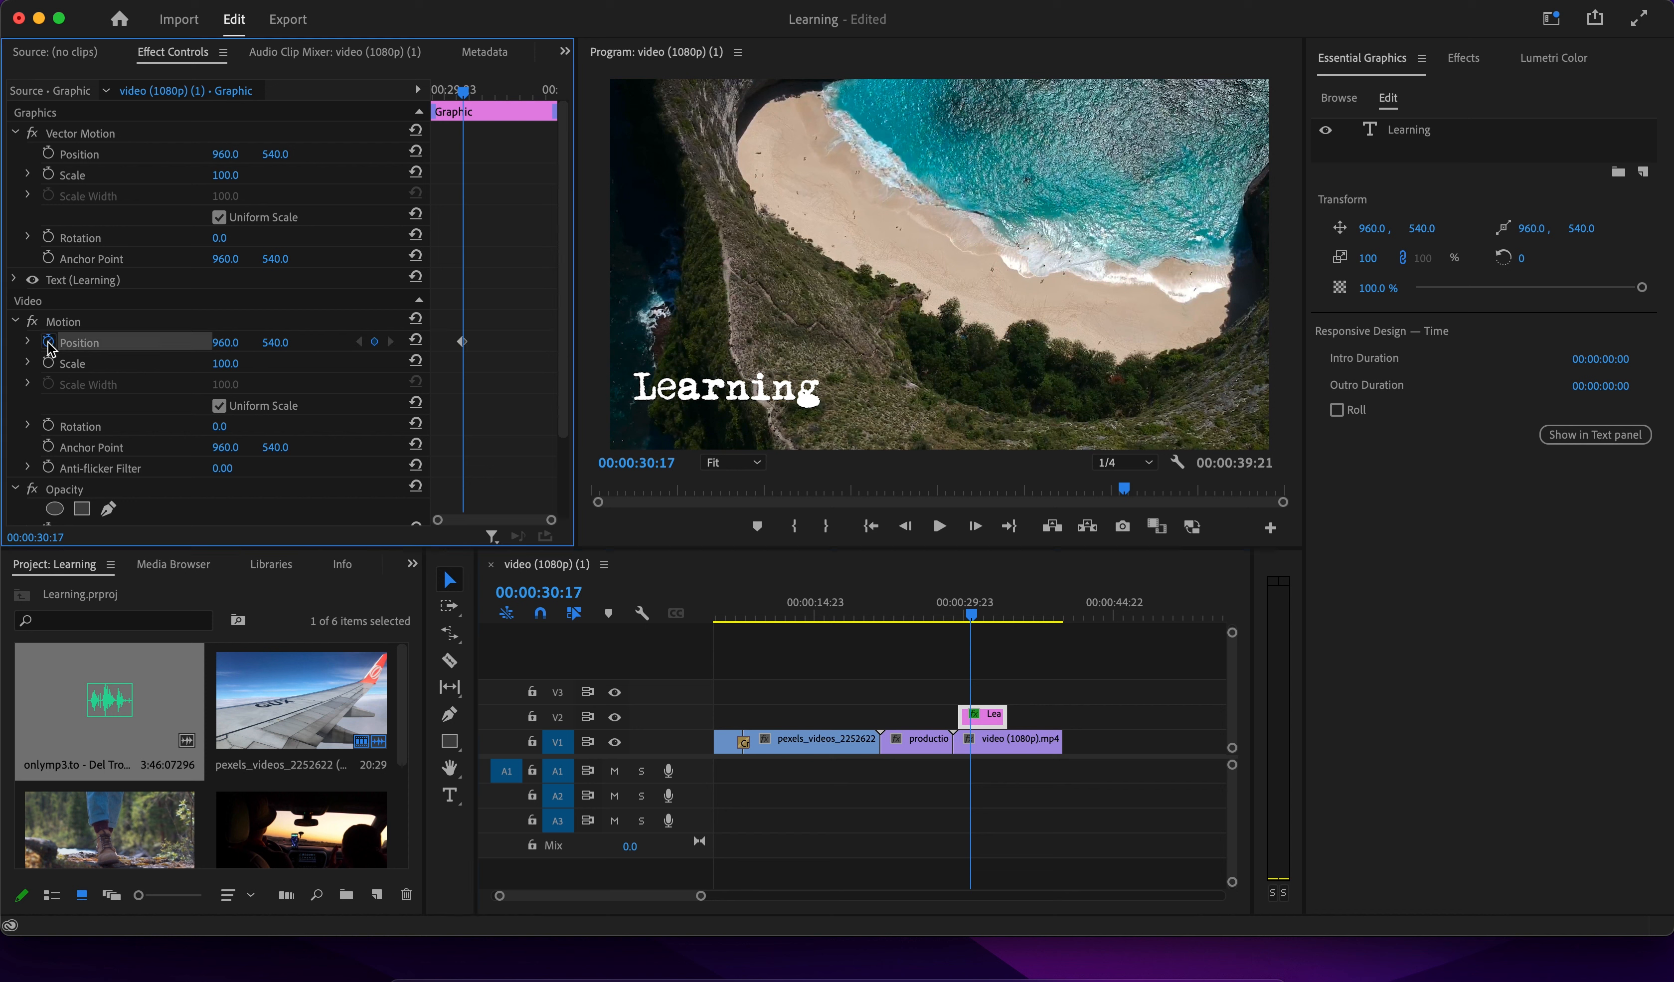
pyautogui.moveTo(461, 95); pyautogui.dragTo(432, 93)
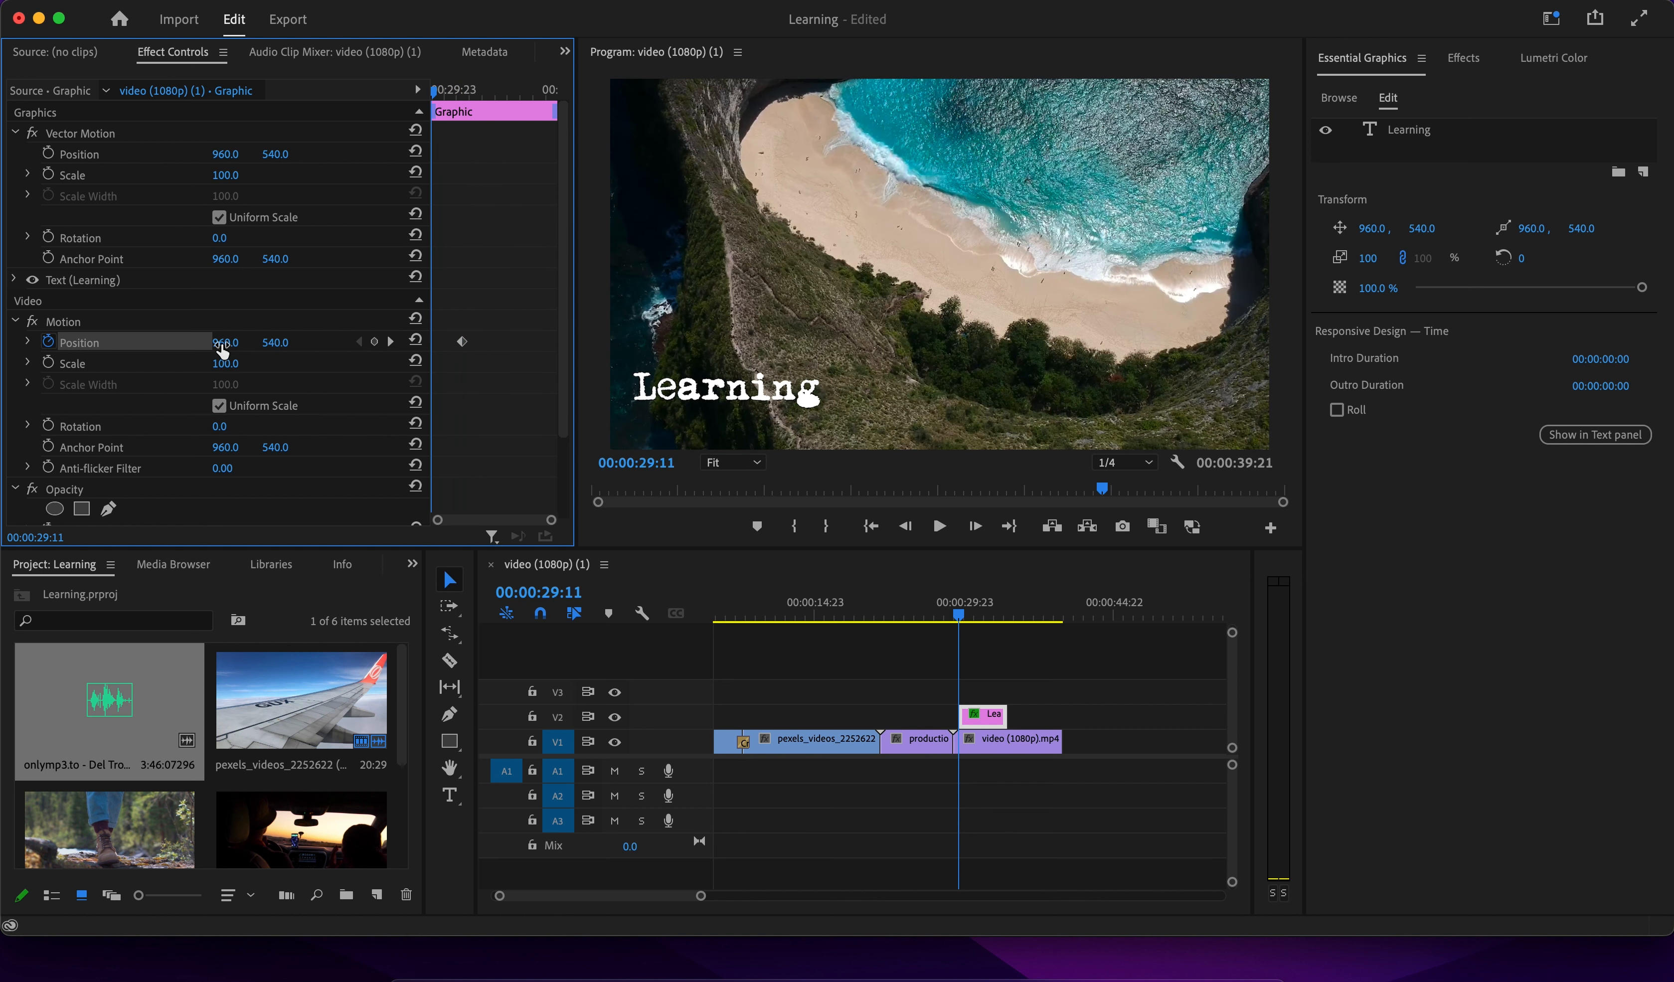
pyautogui.moveTo(225, 342); pyautogui.dragTo(85, 343)
# Play the start of the beach clip twice to preview the title sliding into the frame.
pyautogui.click(944, 608)
pyautogui.press('space')
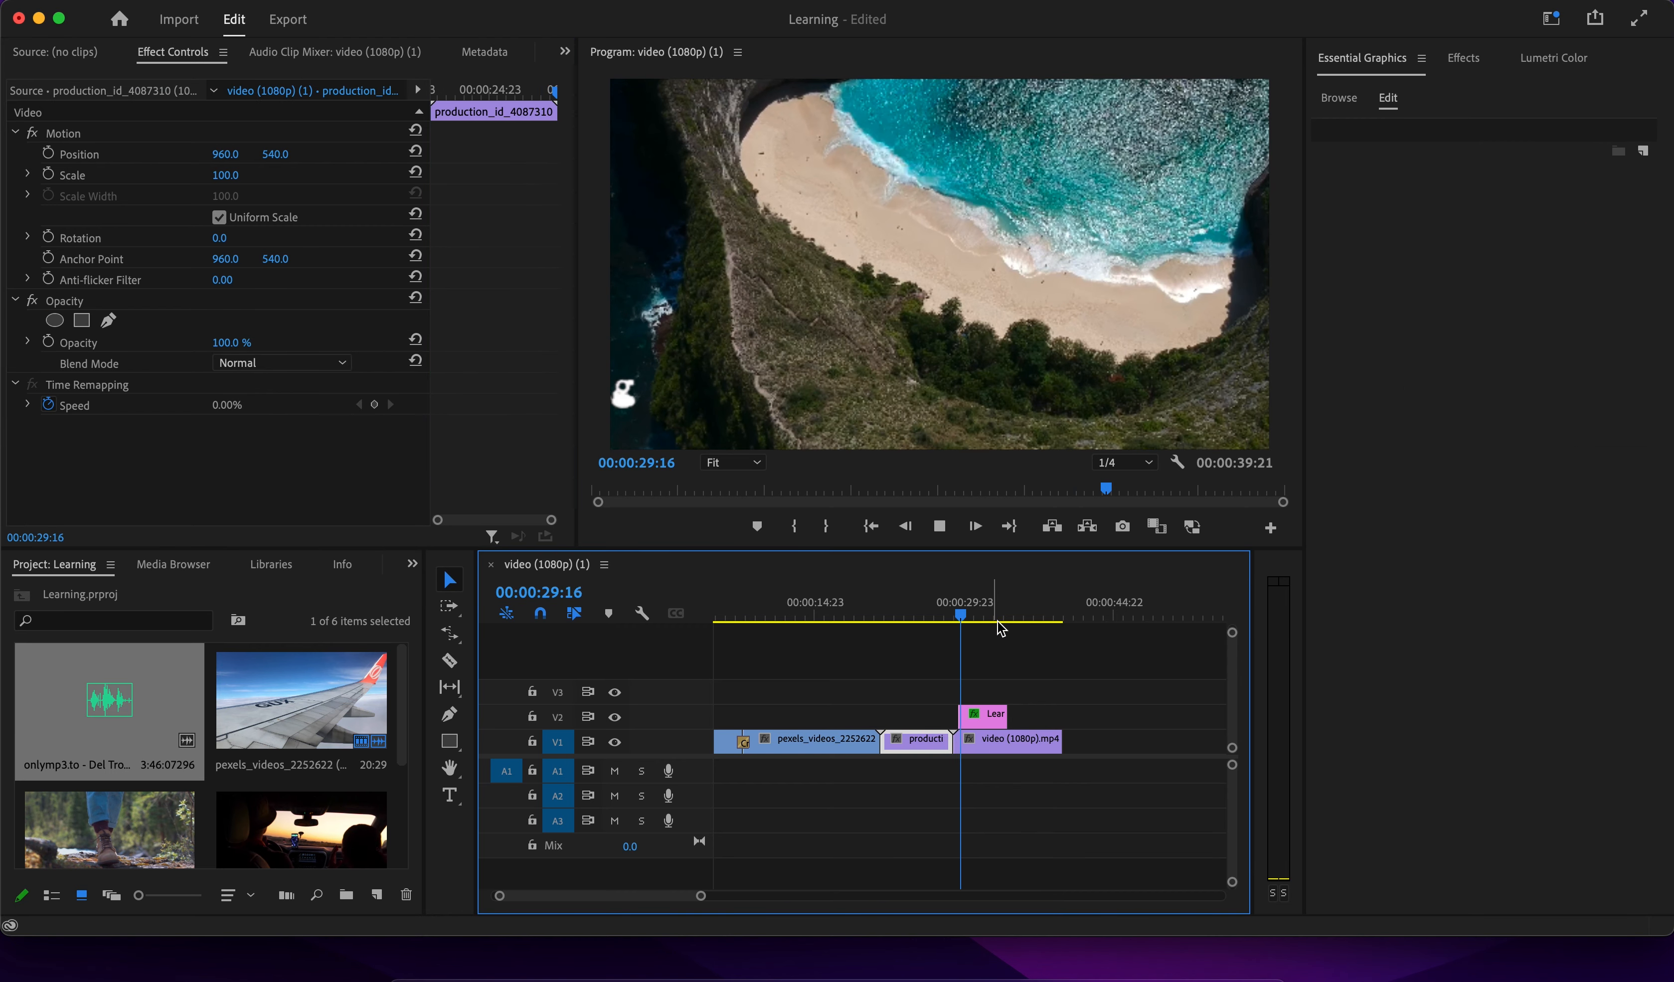
pyautogui.press('space')
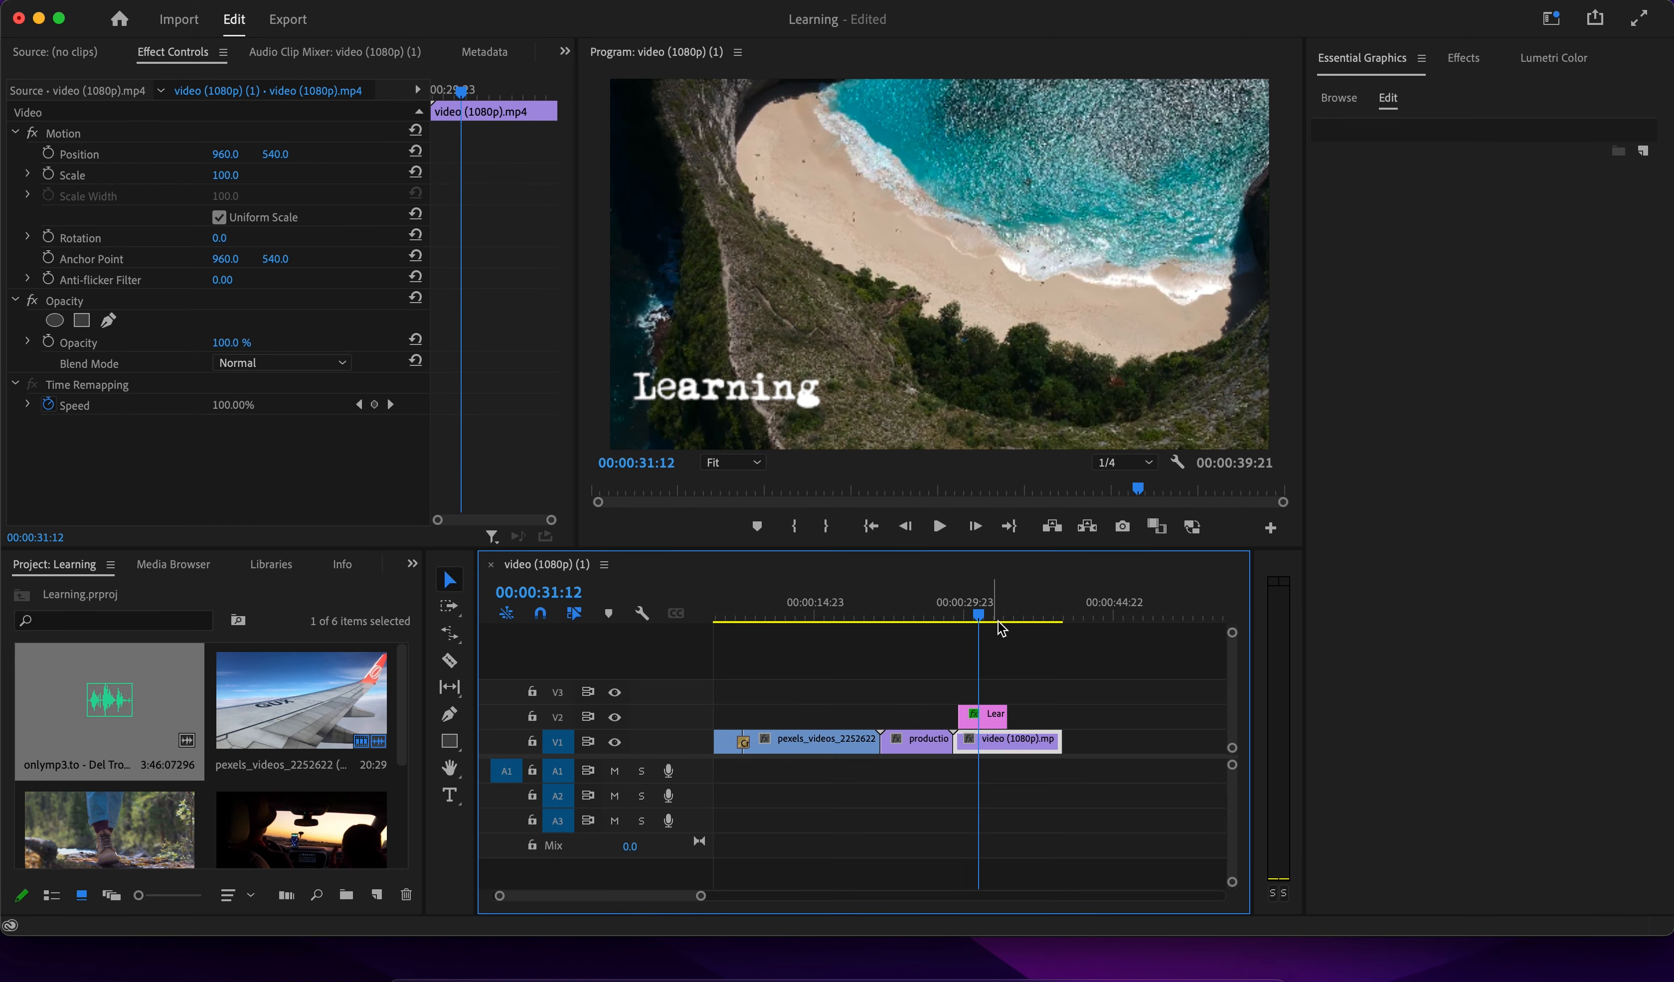
pyautogui.click(954, 618)
pyautogui.press('space')
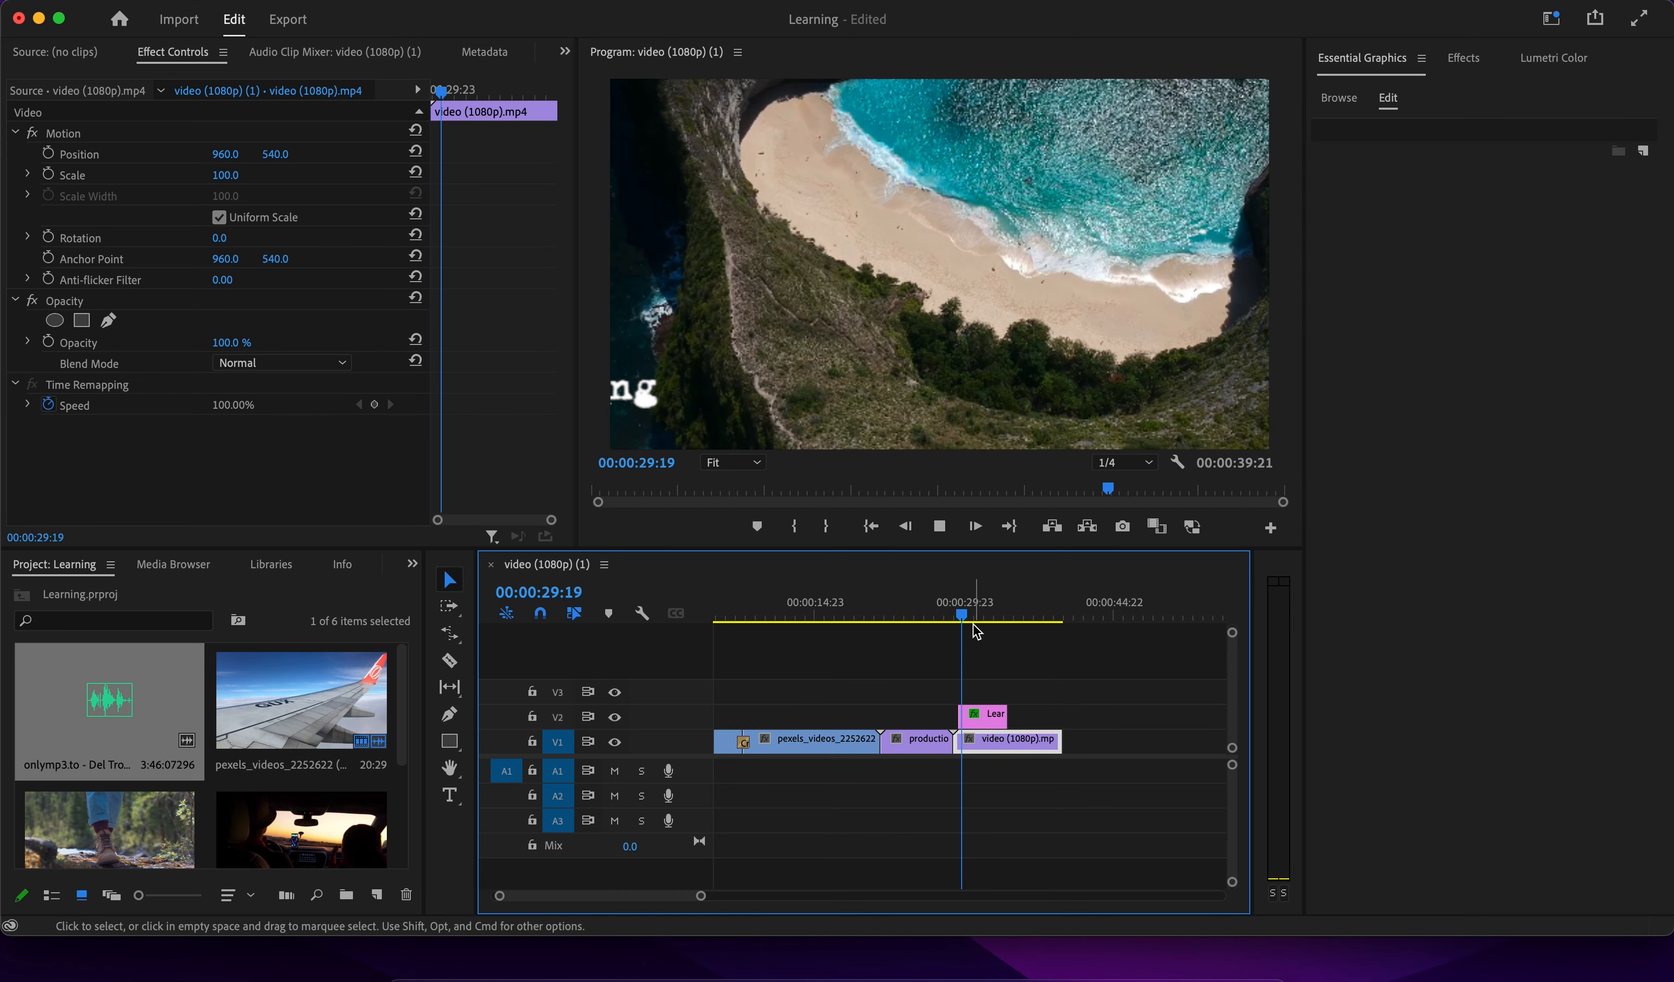
pyautogui.press('space')
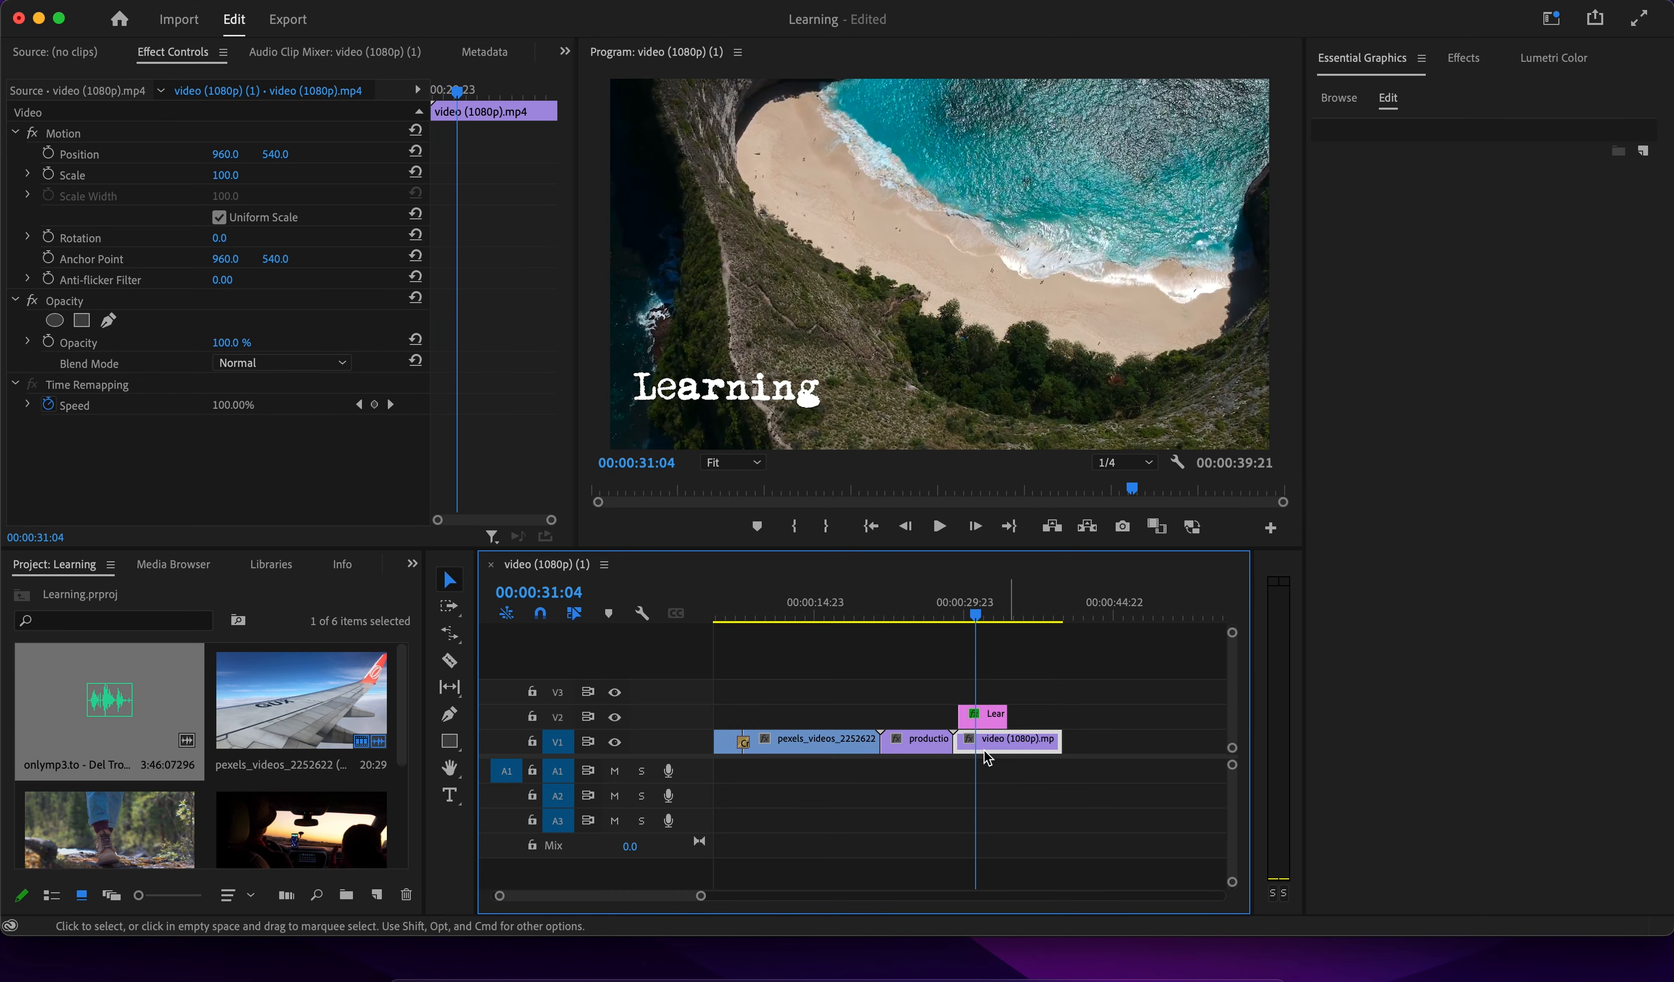
# Apply Ease Out and Ease In temporal interpolation to the title's second Position keyframe, and Ease Out to the first.
pyautogui.click(997, 722)
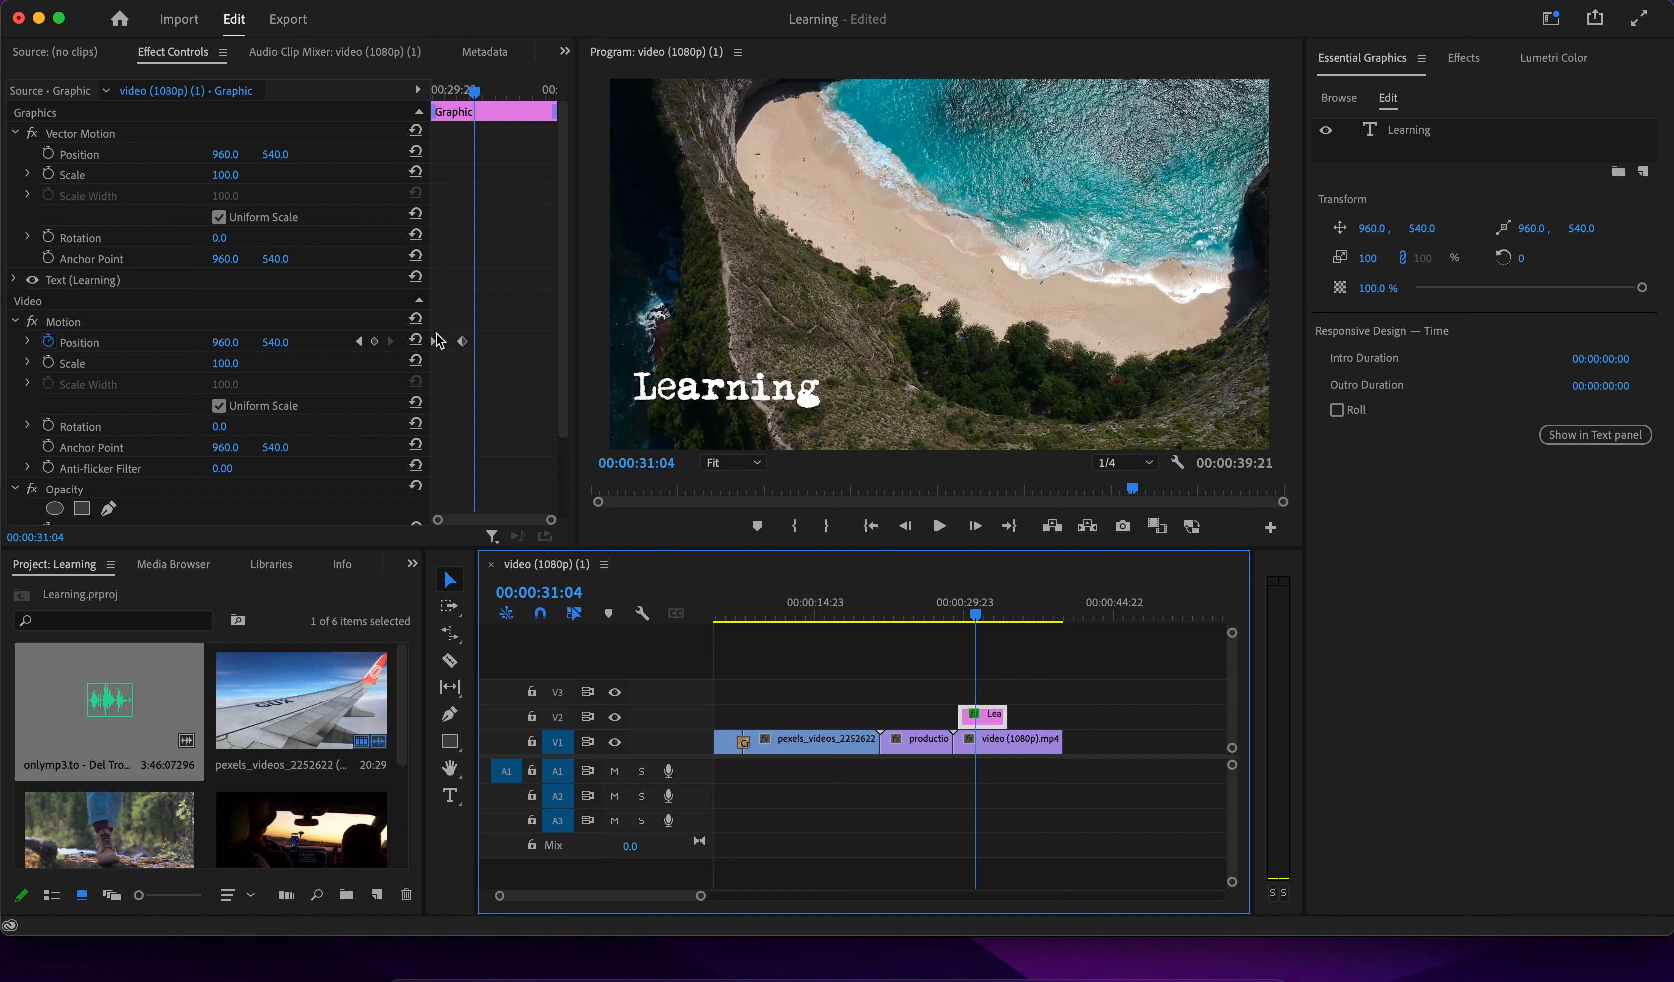
pyautogui.rightClick(464, 351)
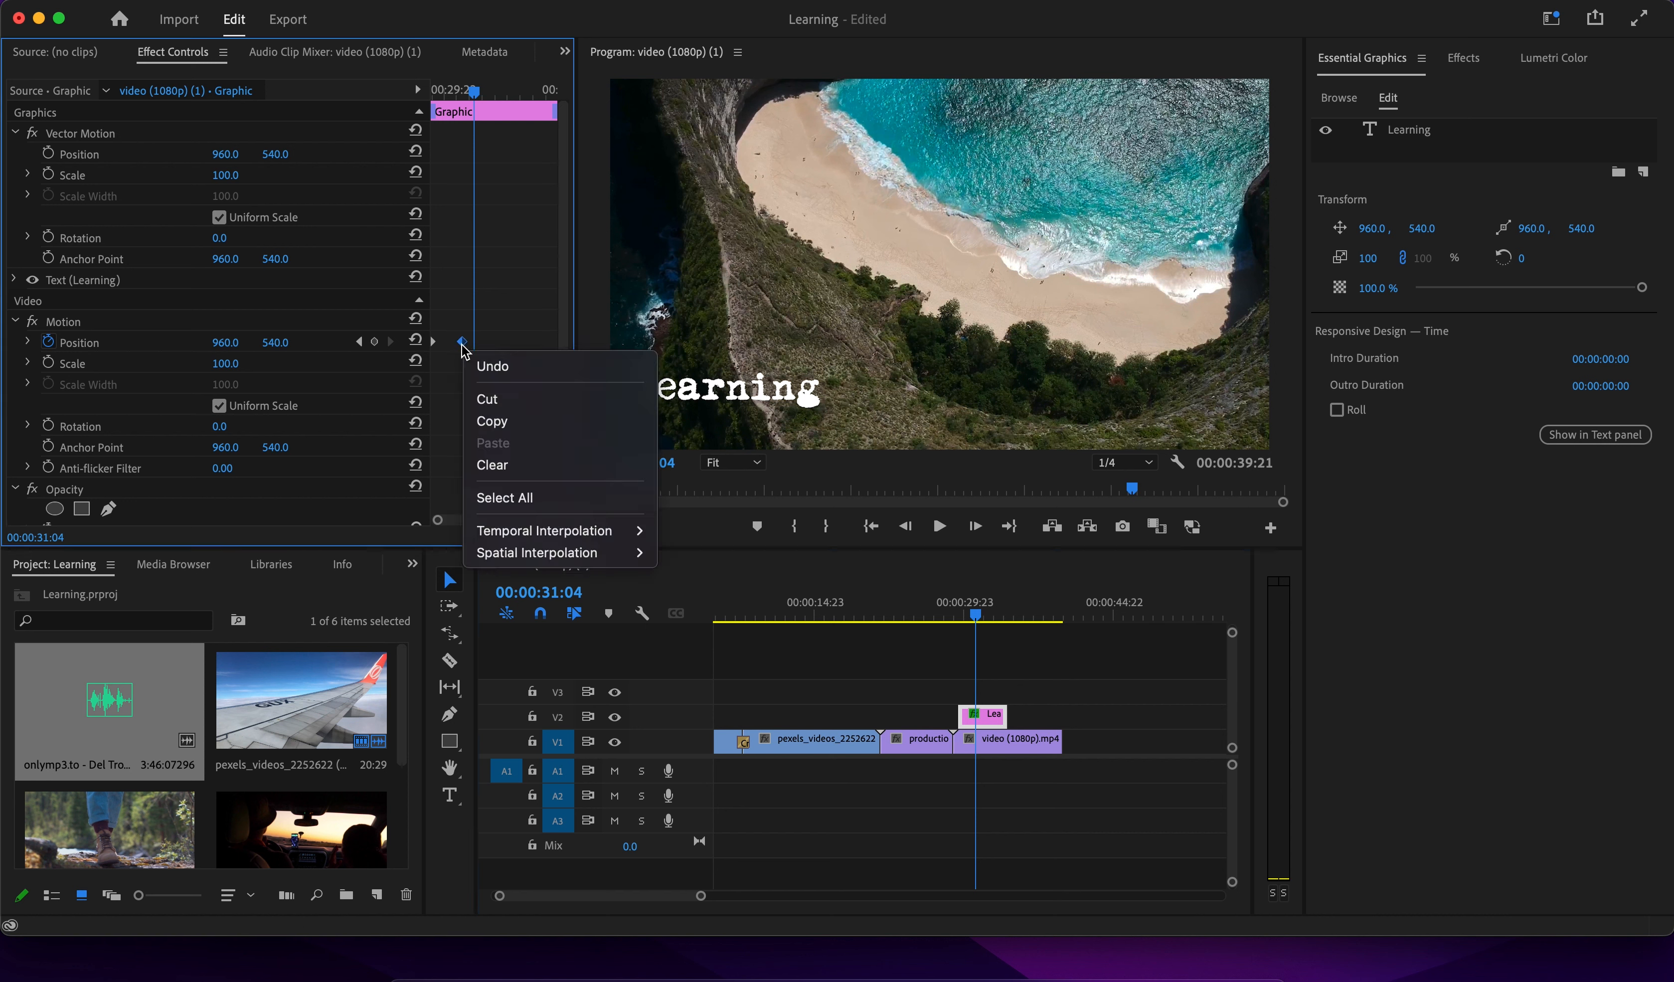
pyautogui.moveTo(578, 543)
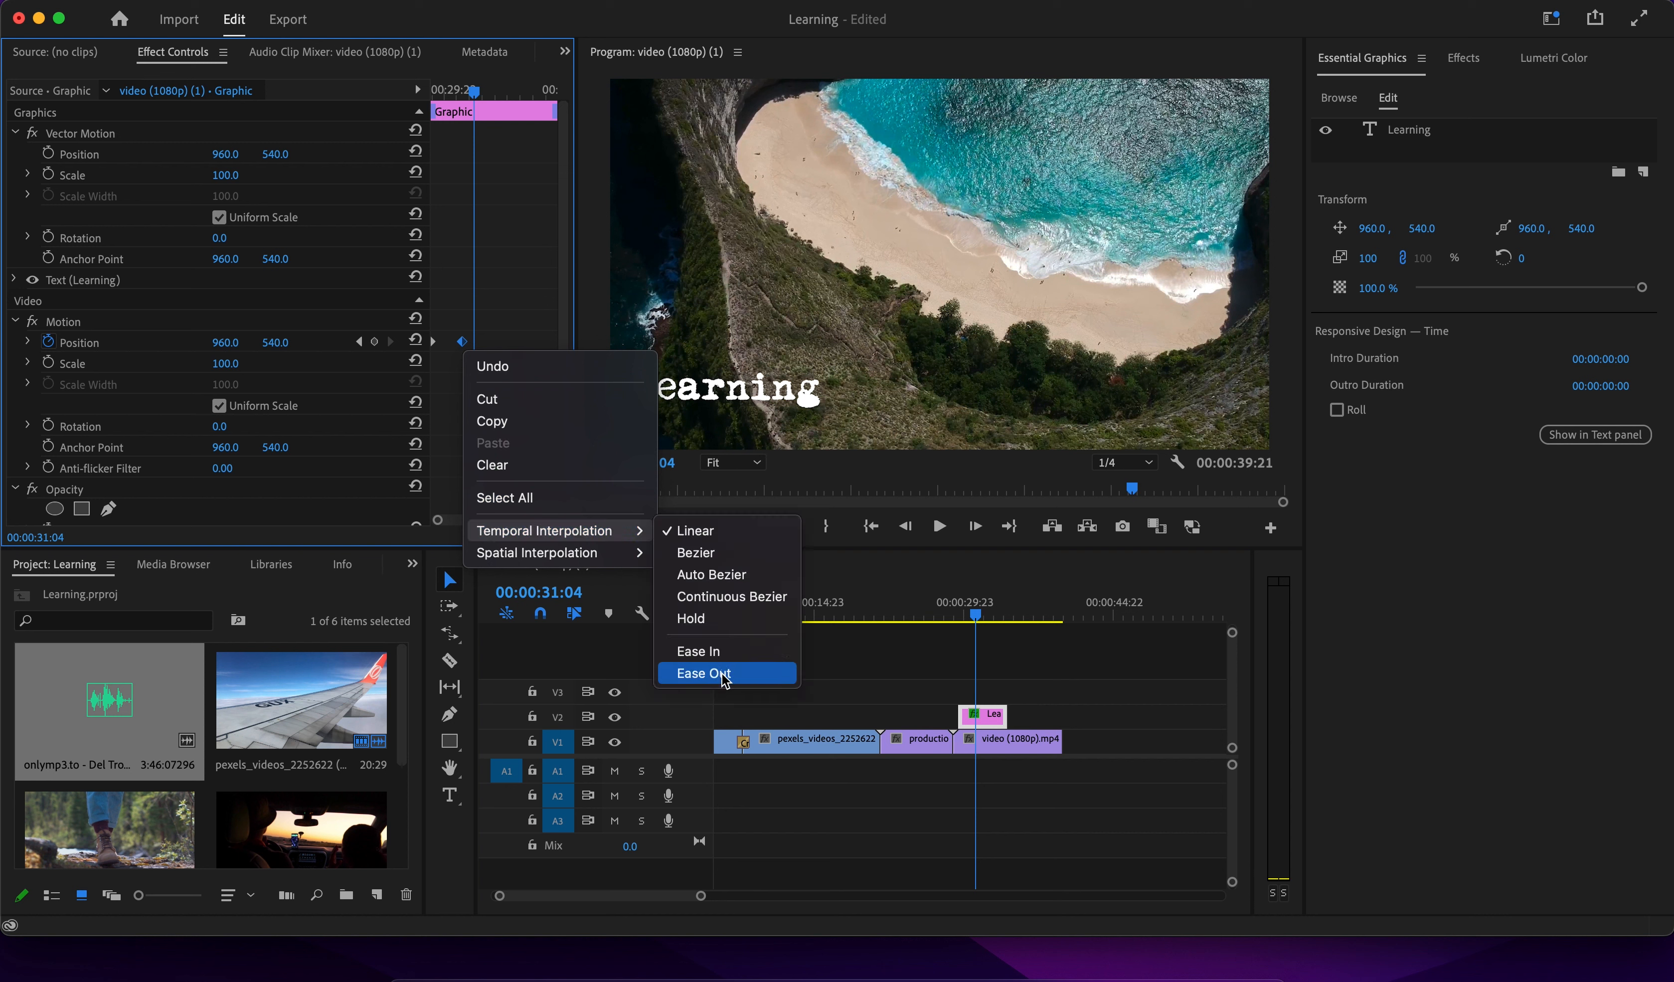
pyautogui.click(724, 680)
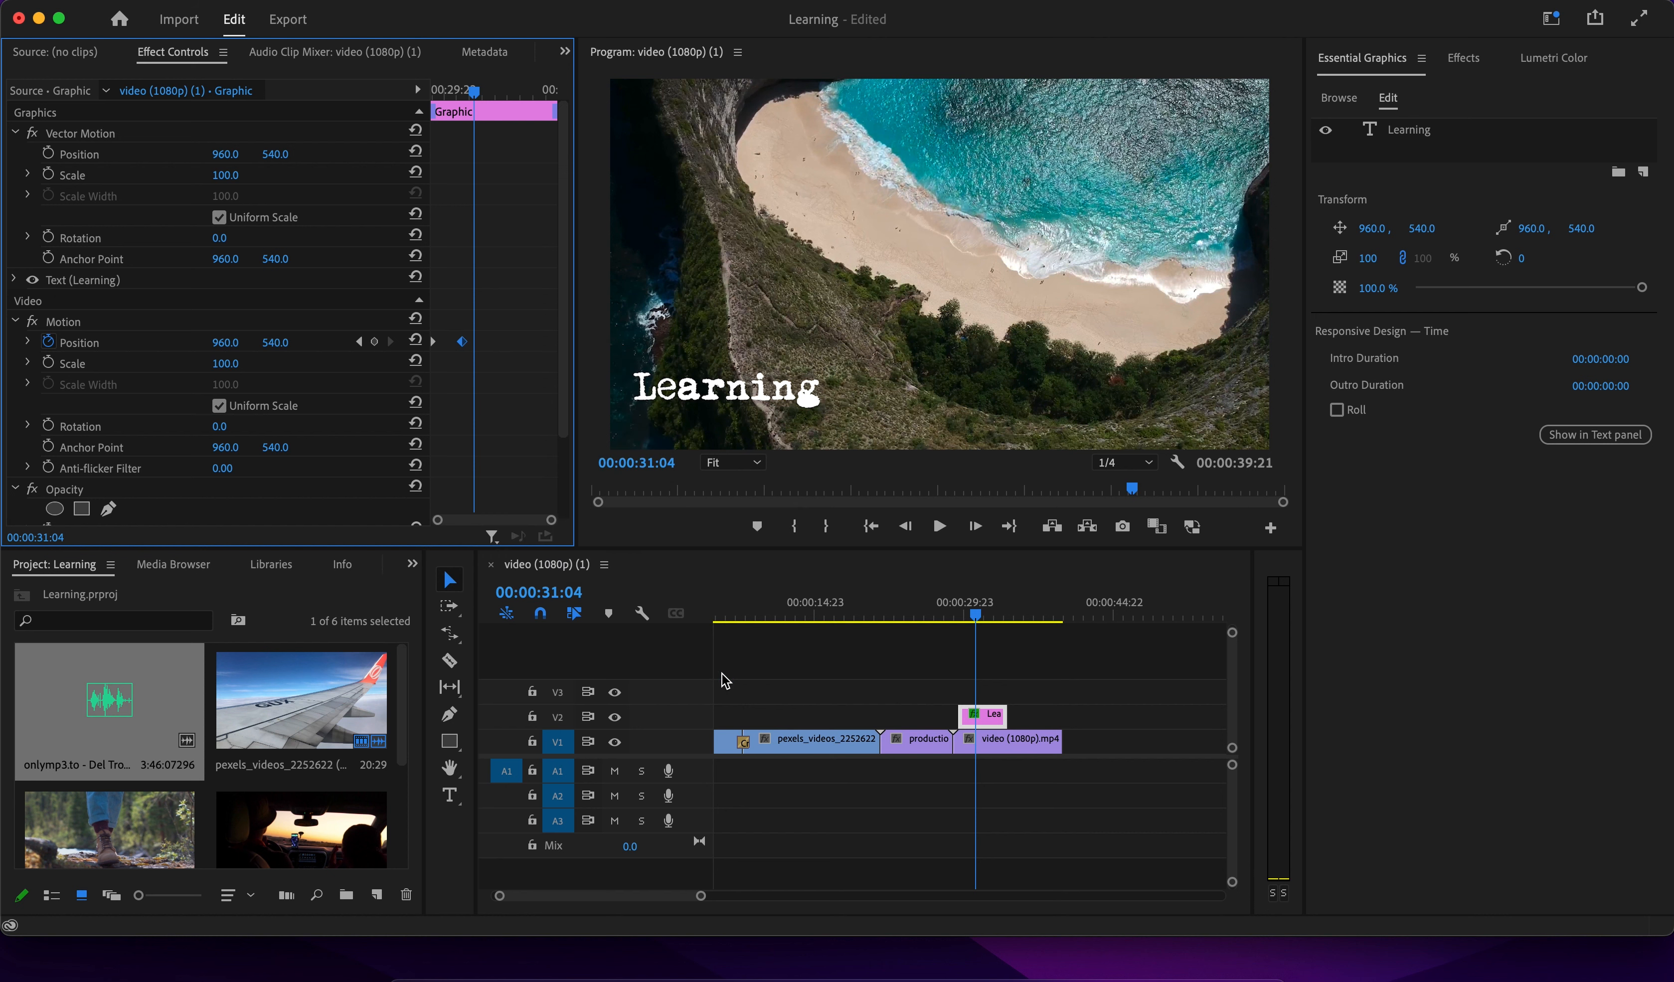
pyautogui.rightClick(464, 344)
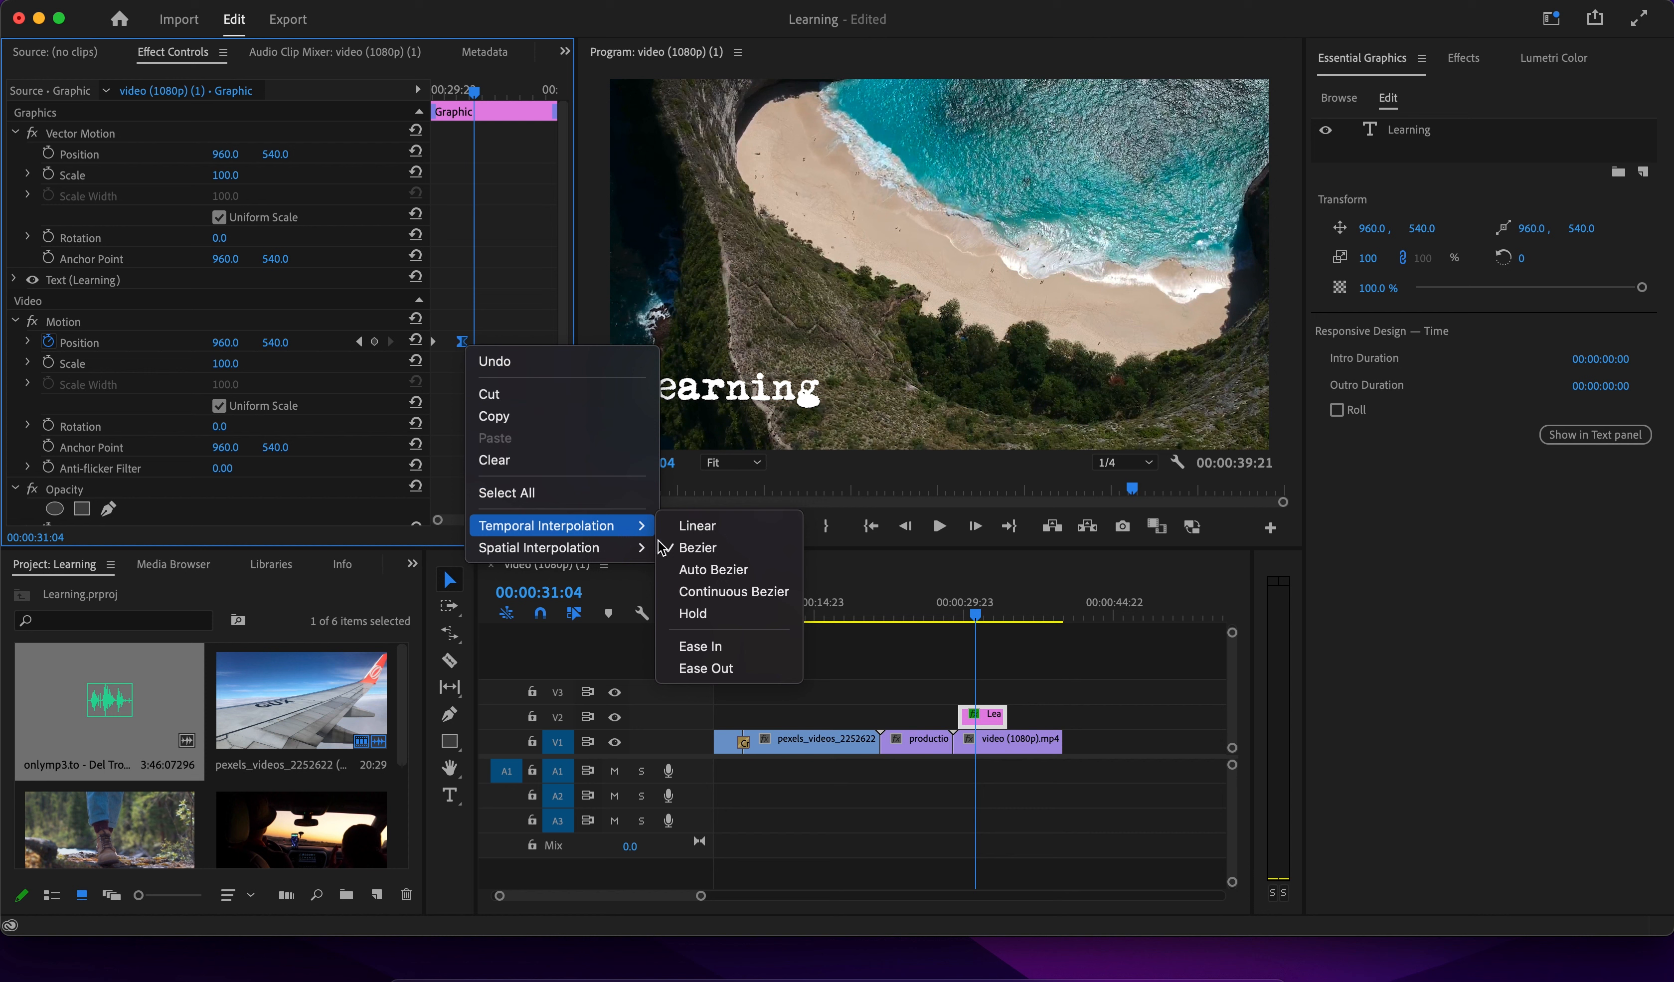
pyautogui.click(700, 646)
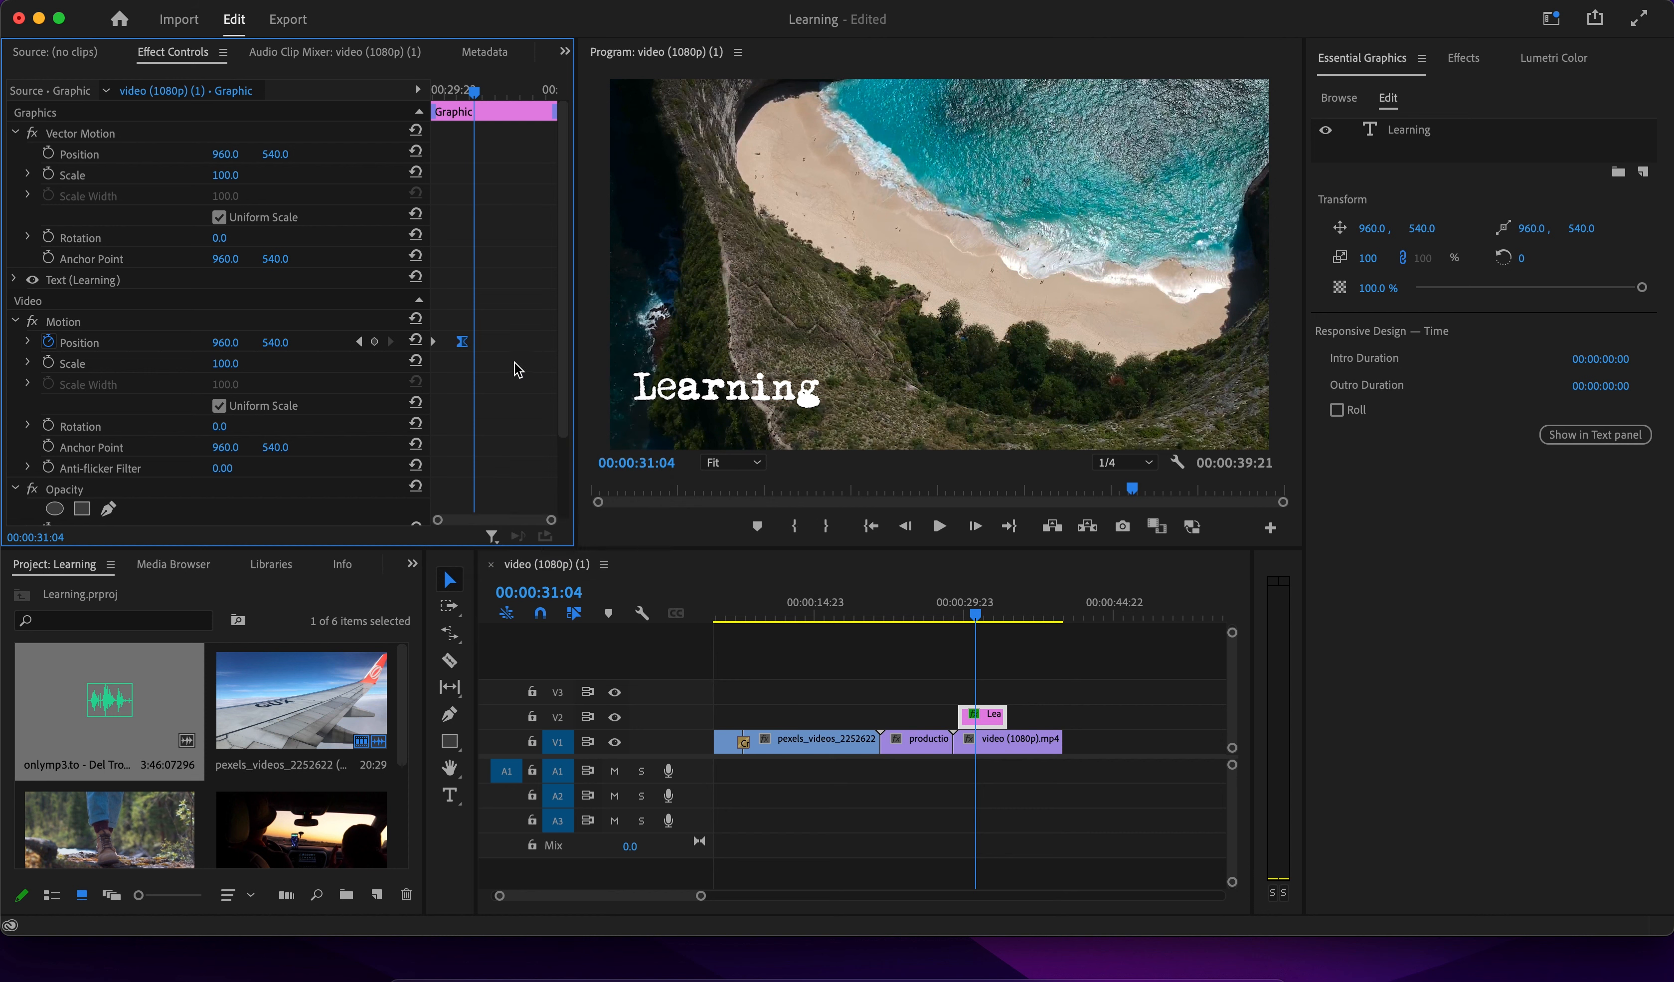
pyautogui.rightClick(432, 342)
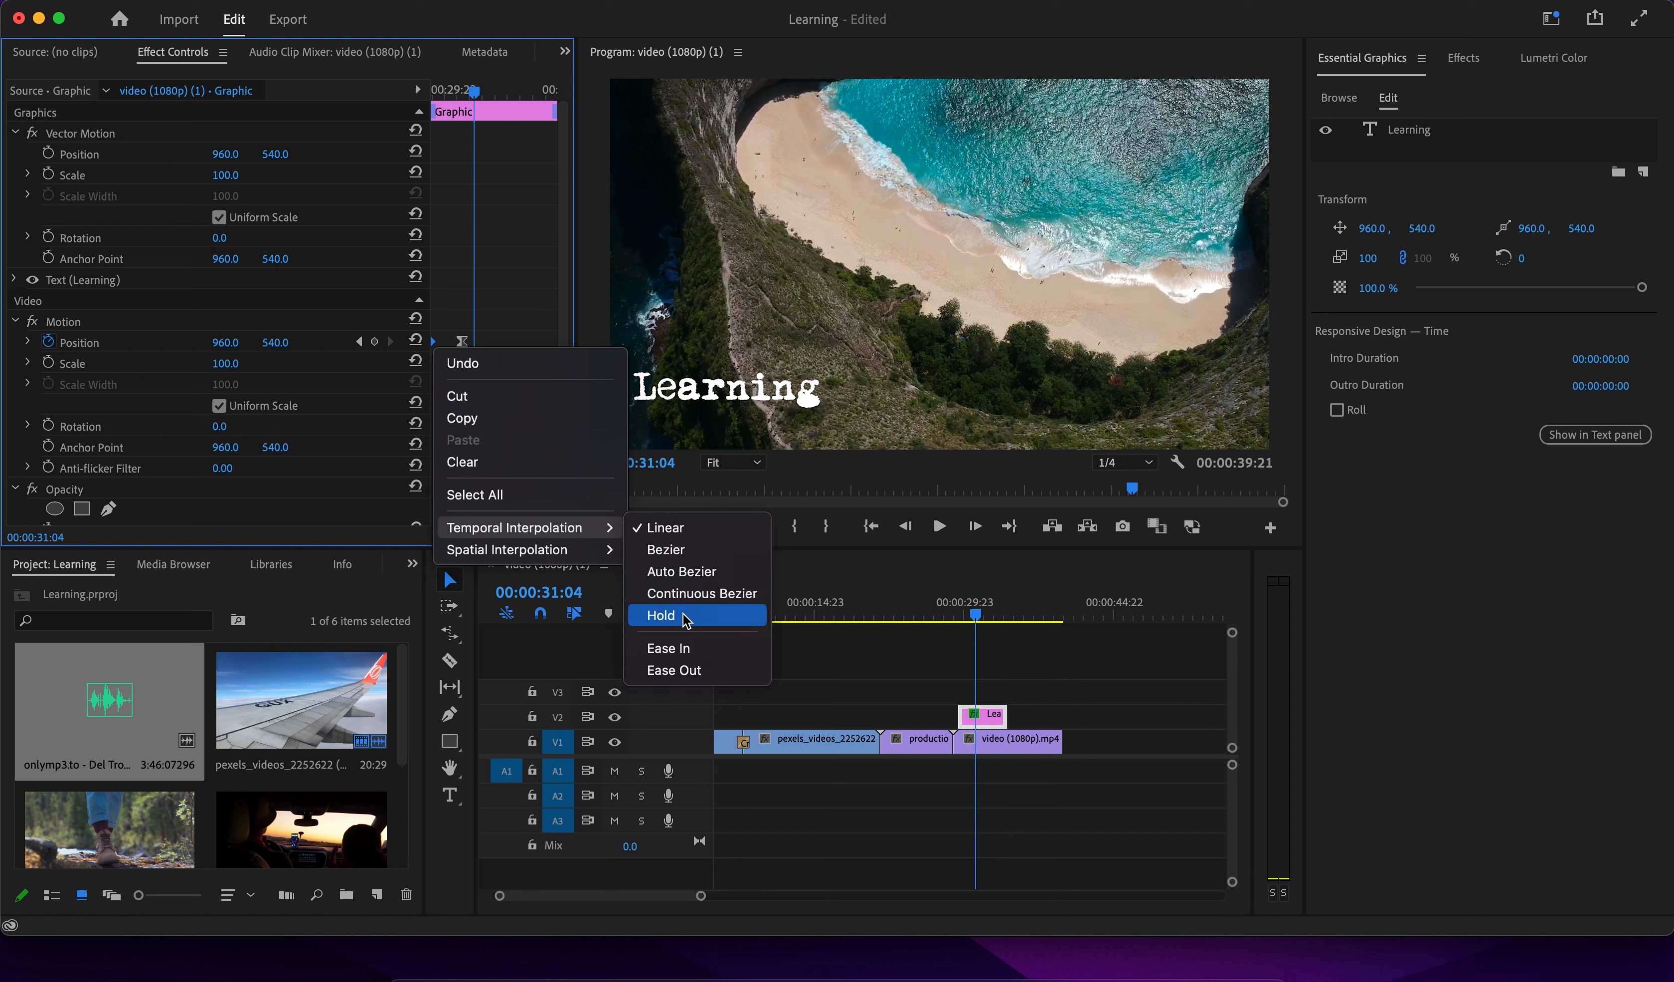
pyautogui.click(695, 672)
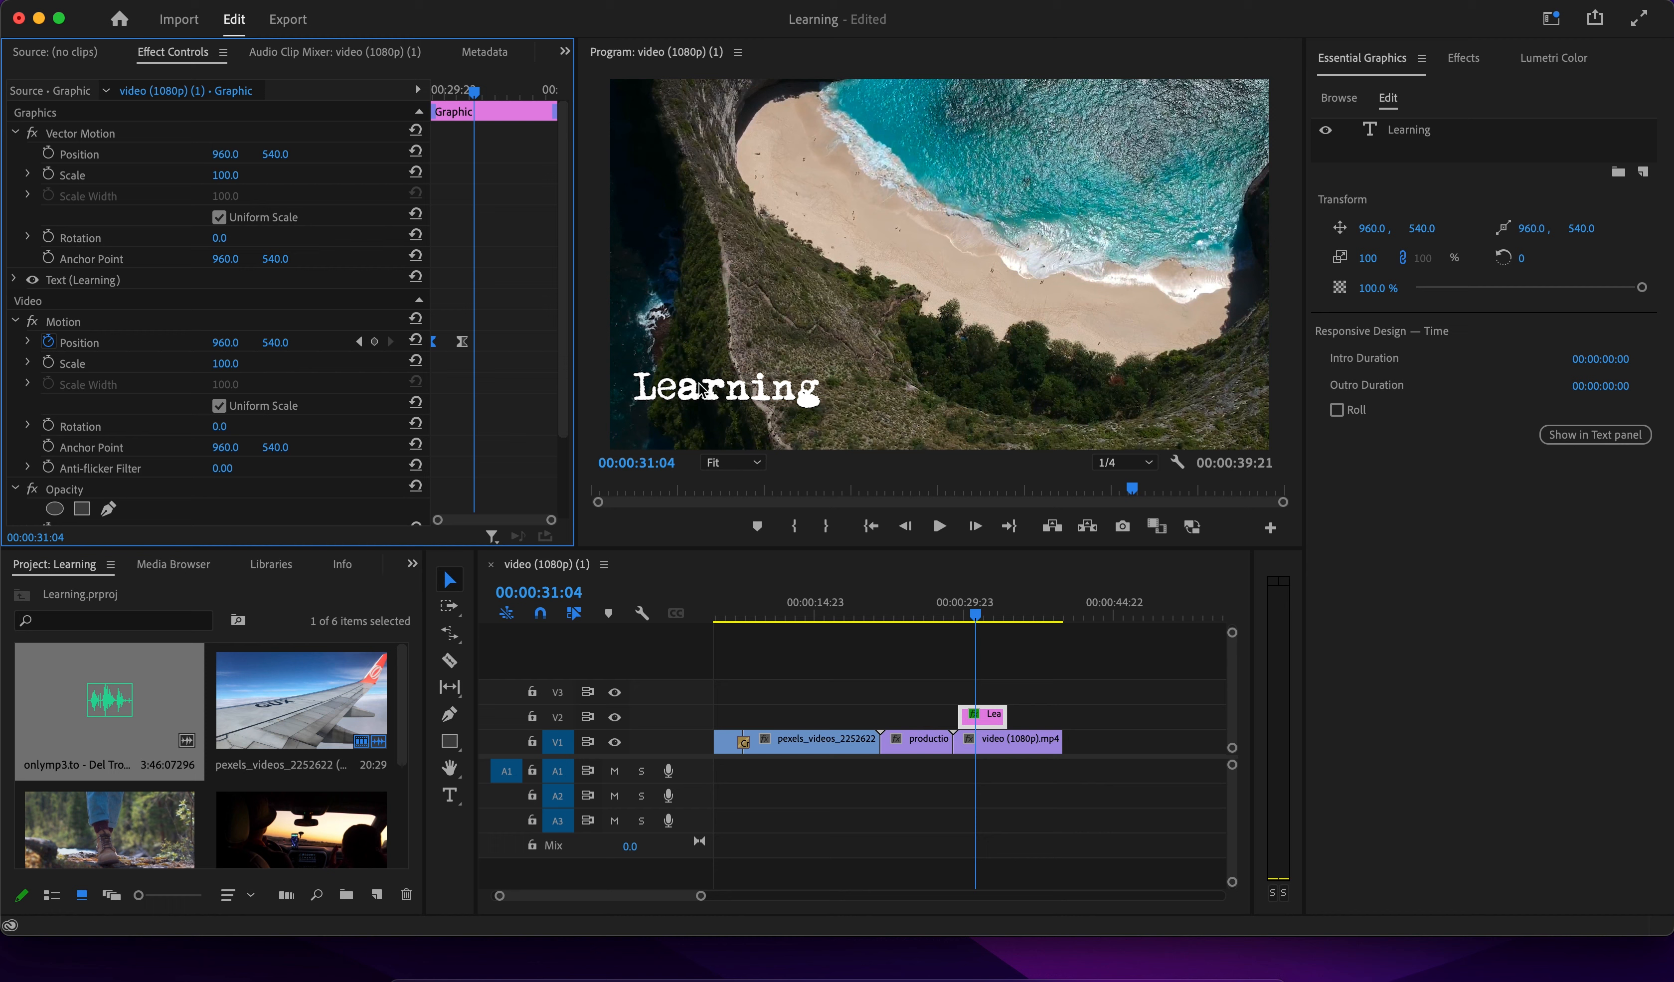
# Replay the start of the beach clip to check the eased motion of the Learning title.
pyautogui.click(963, 617)
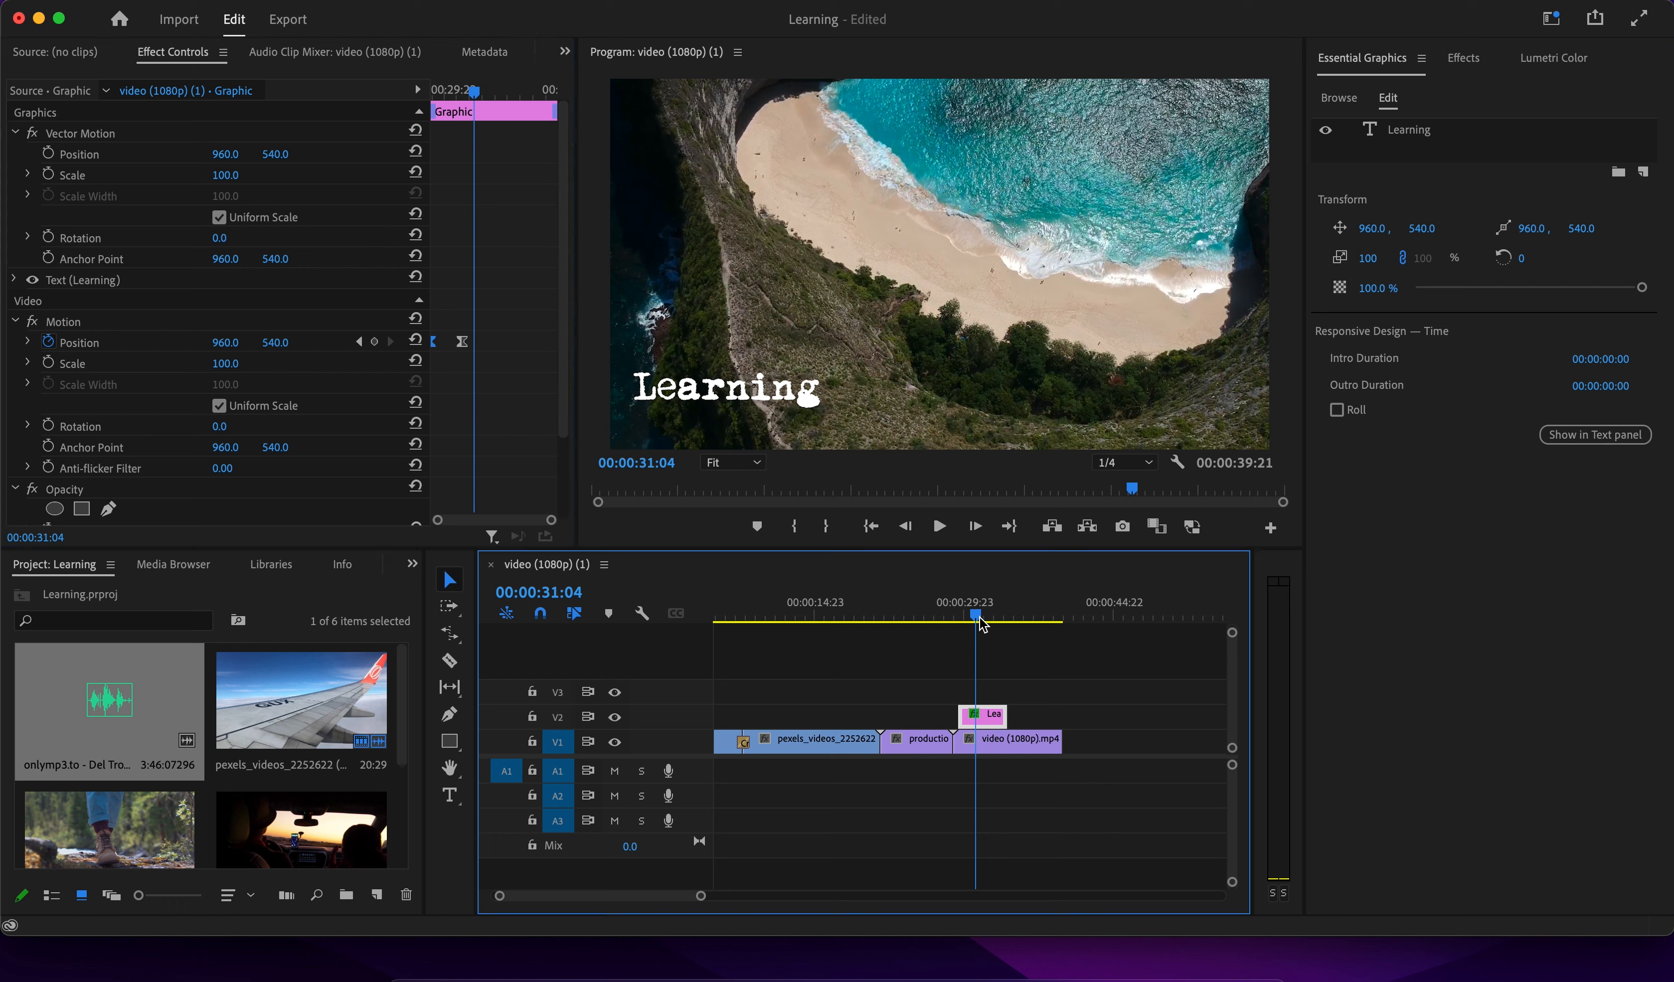
pyautogui.press('space')
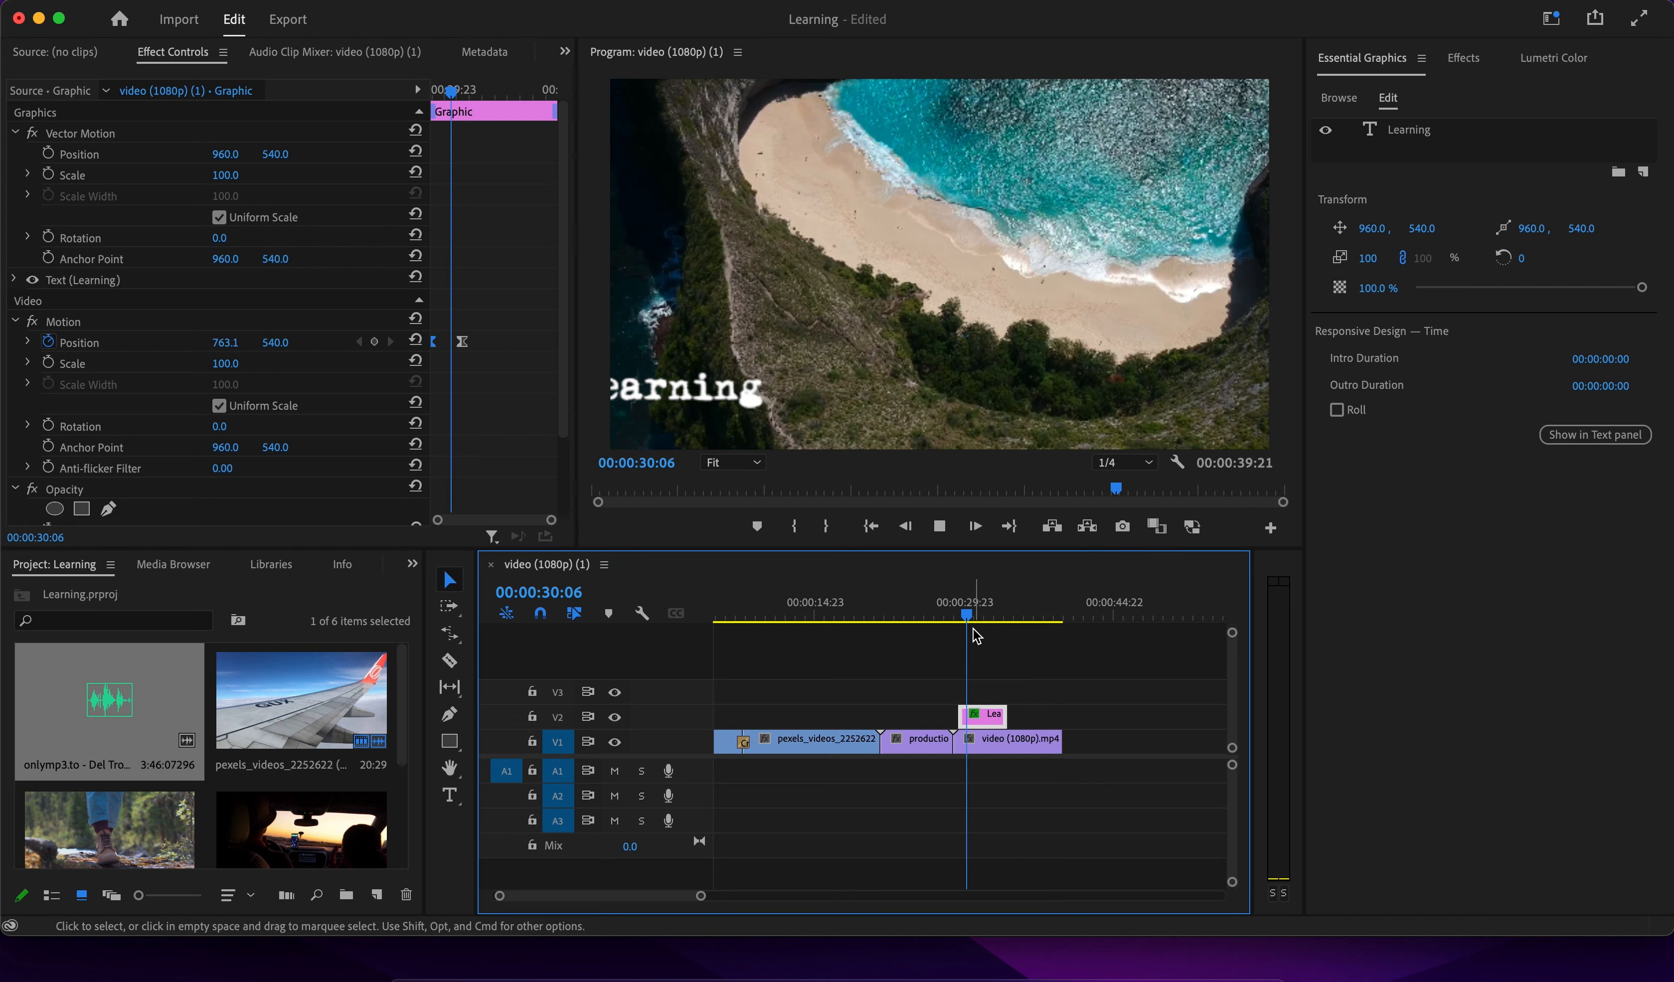
pyautogui.moveTo(975, 629); pyautogui.dragTo(958, 635)
pyautogui.press('space')
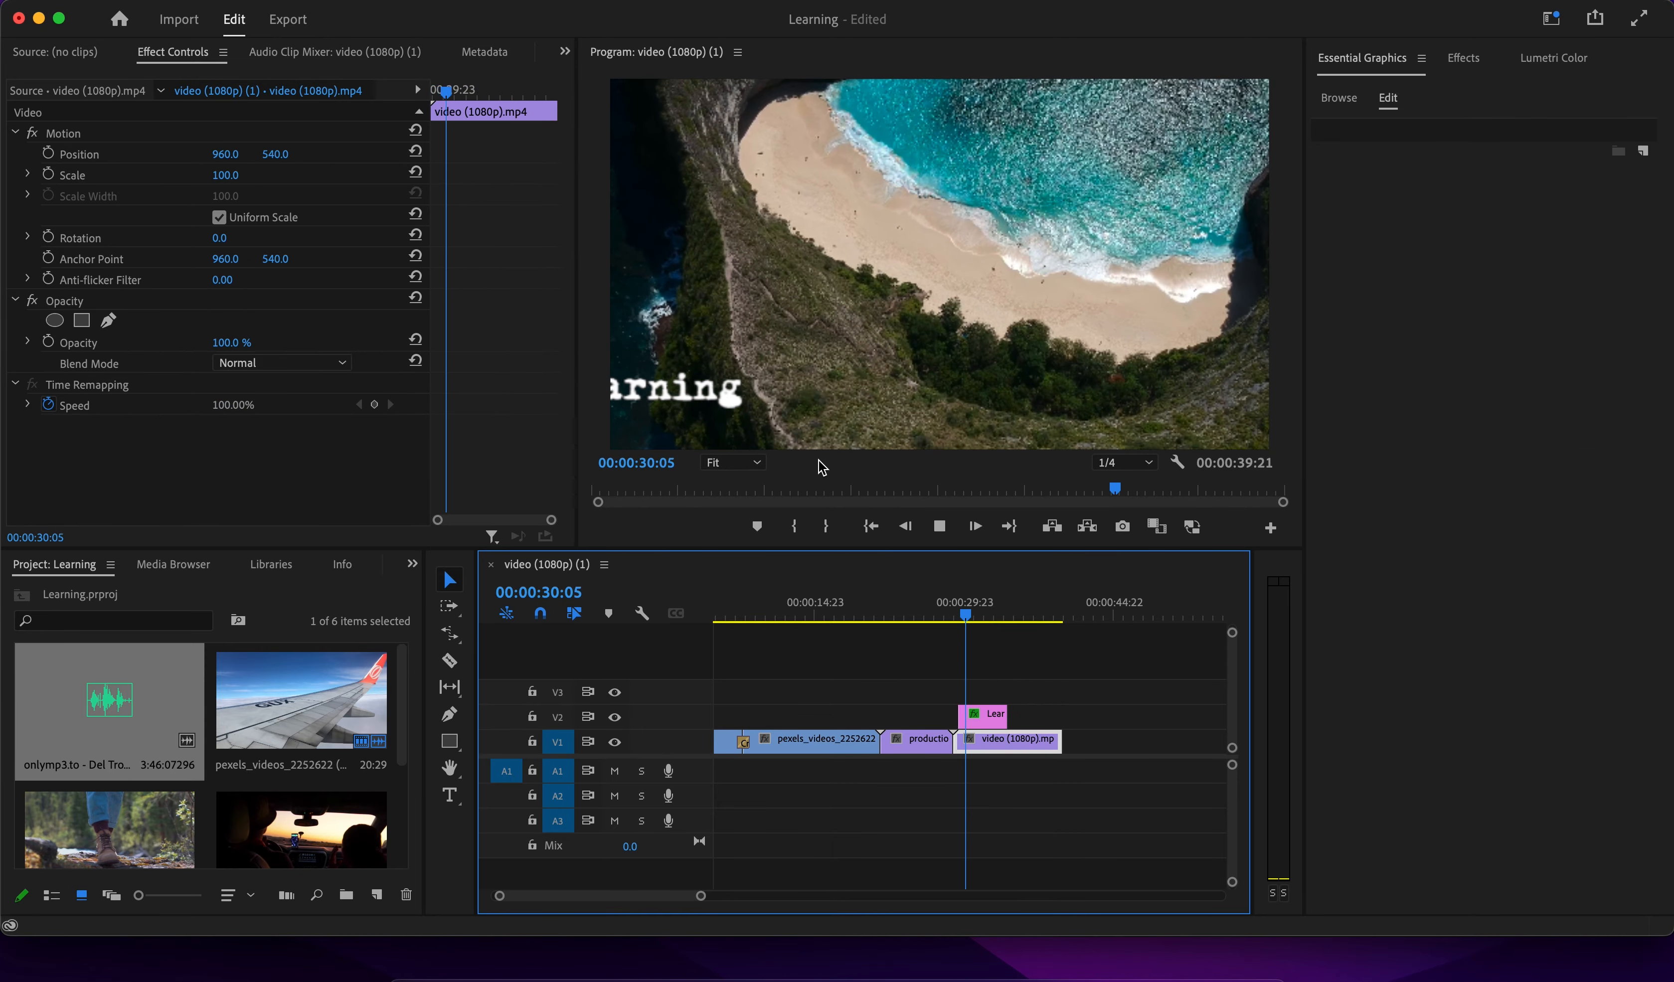
pyautogui.press('space')
# Slow the title's slide-in by moving its second Position keyframe to about 00:00:32:06, and preview it.
pyautogui.click(980, 716)
pyautogui.moveTo(463, 344); pyautogui.dragTo(502, 348)
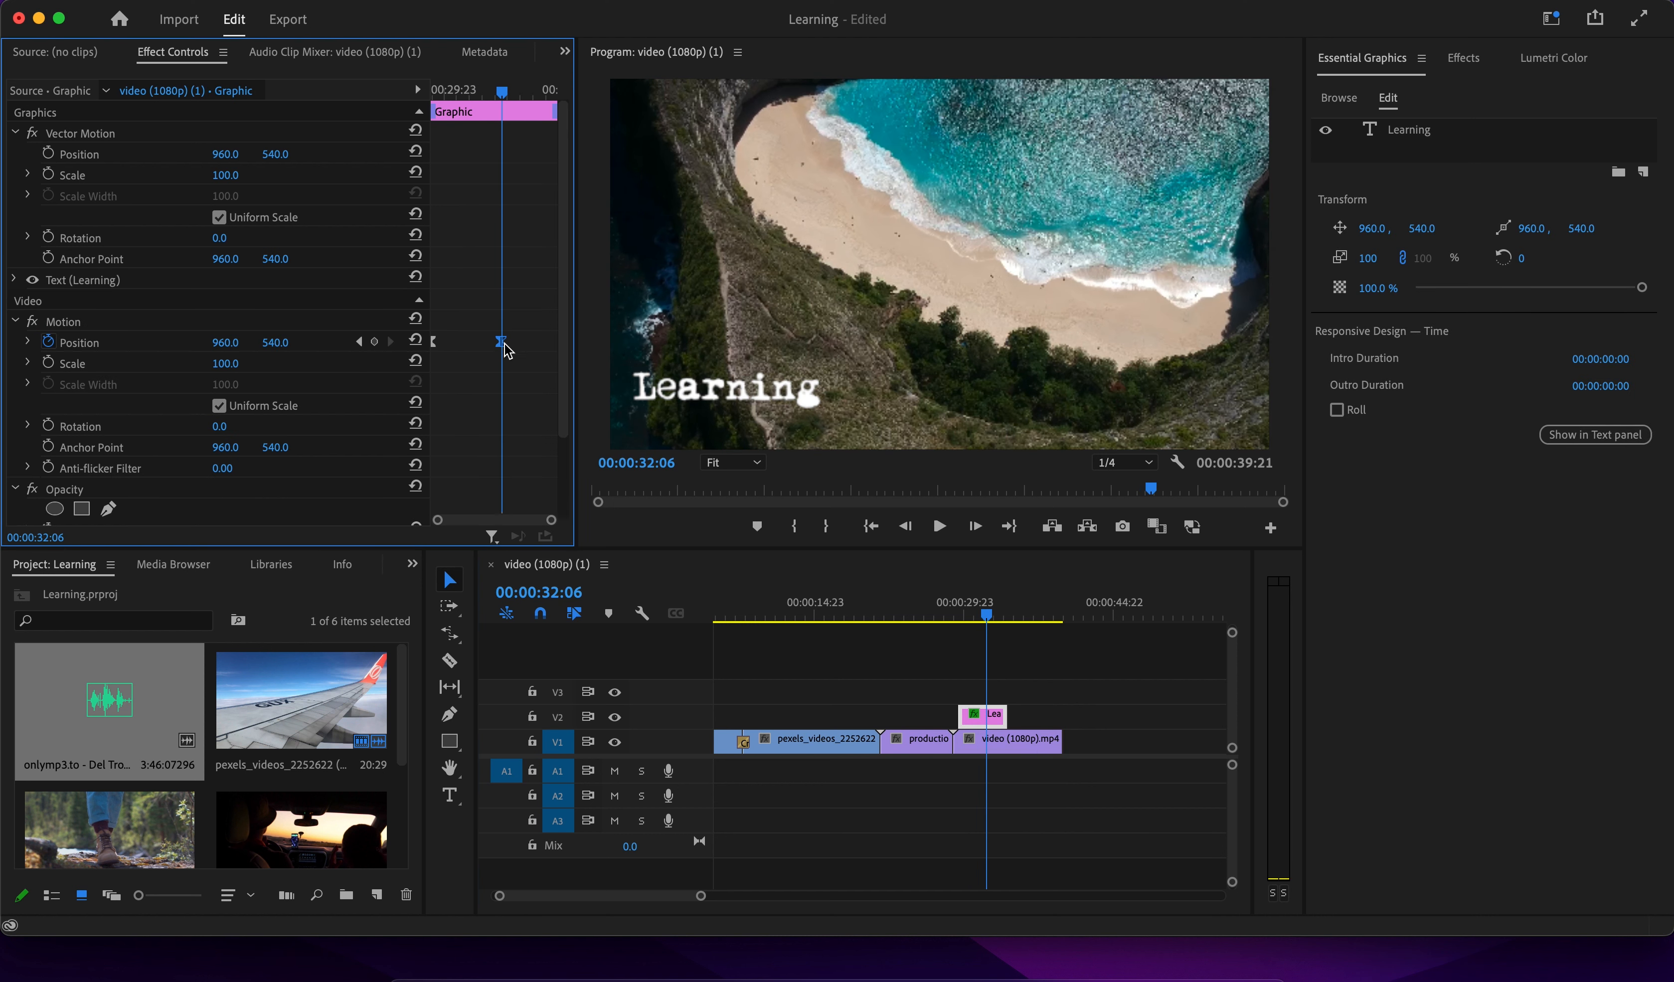
pyautogui.click(945, 615)
pyautogui.press('space')
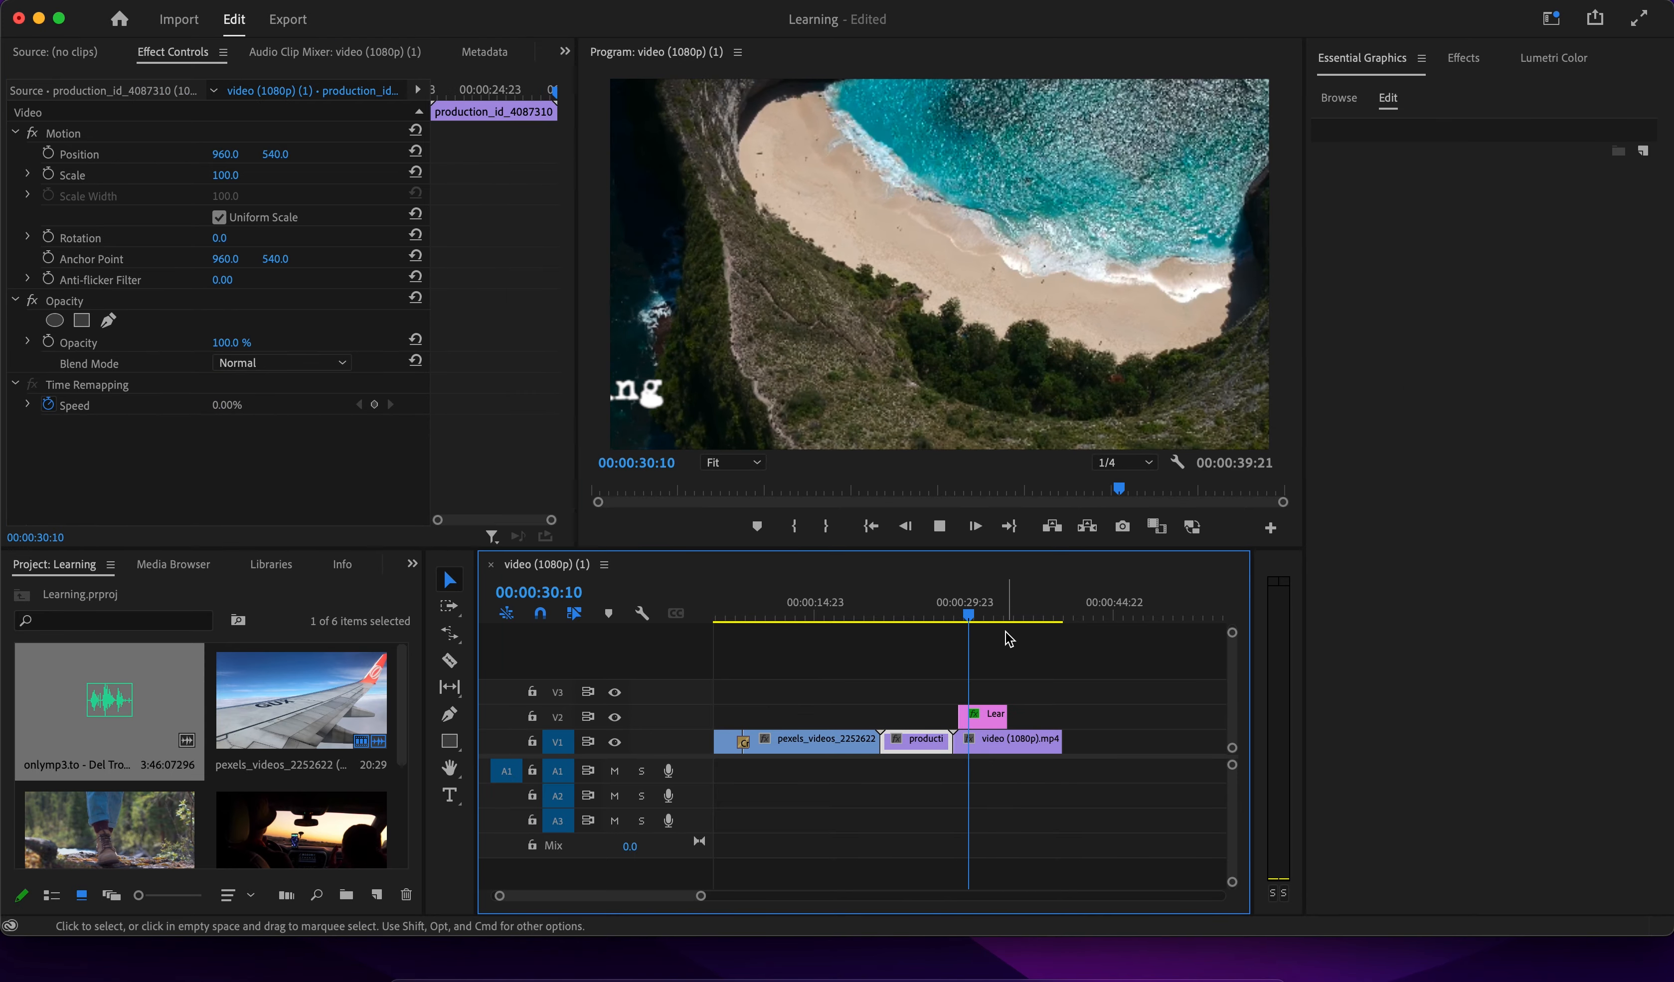
# Stop the preview and place the music file on audio track A1 from the start of the sequence.
pyautogui.press('space')
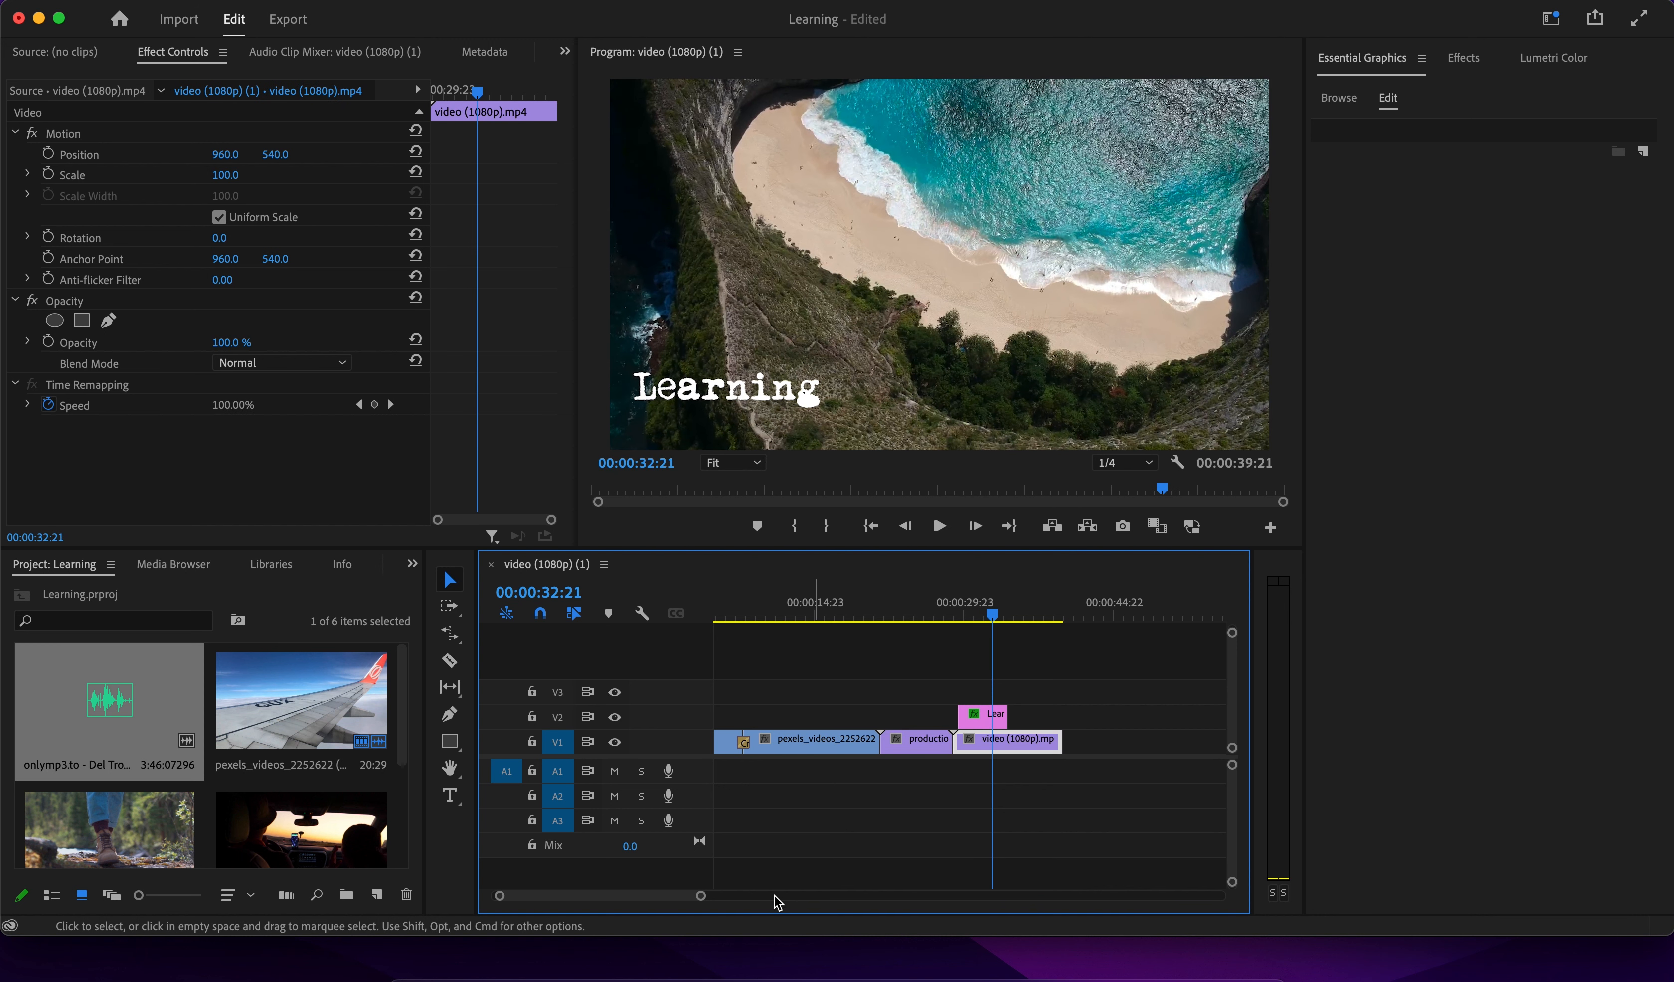
pyautogui.moveTo(700, 896); pyautogui.dragTo(741, 896)
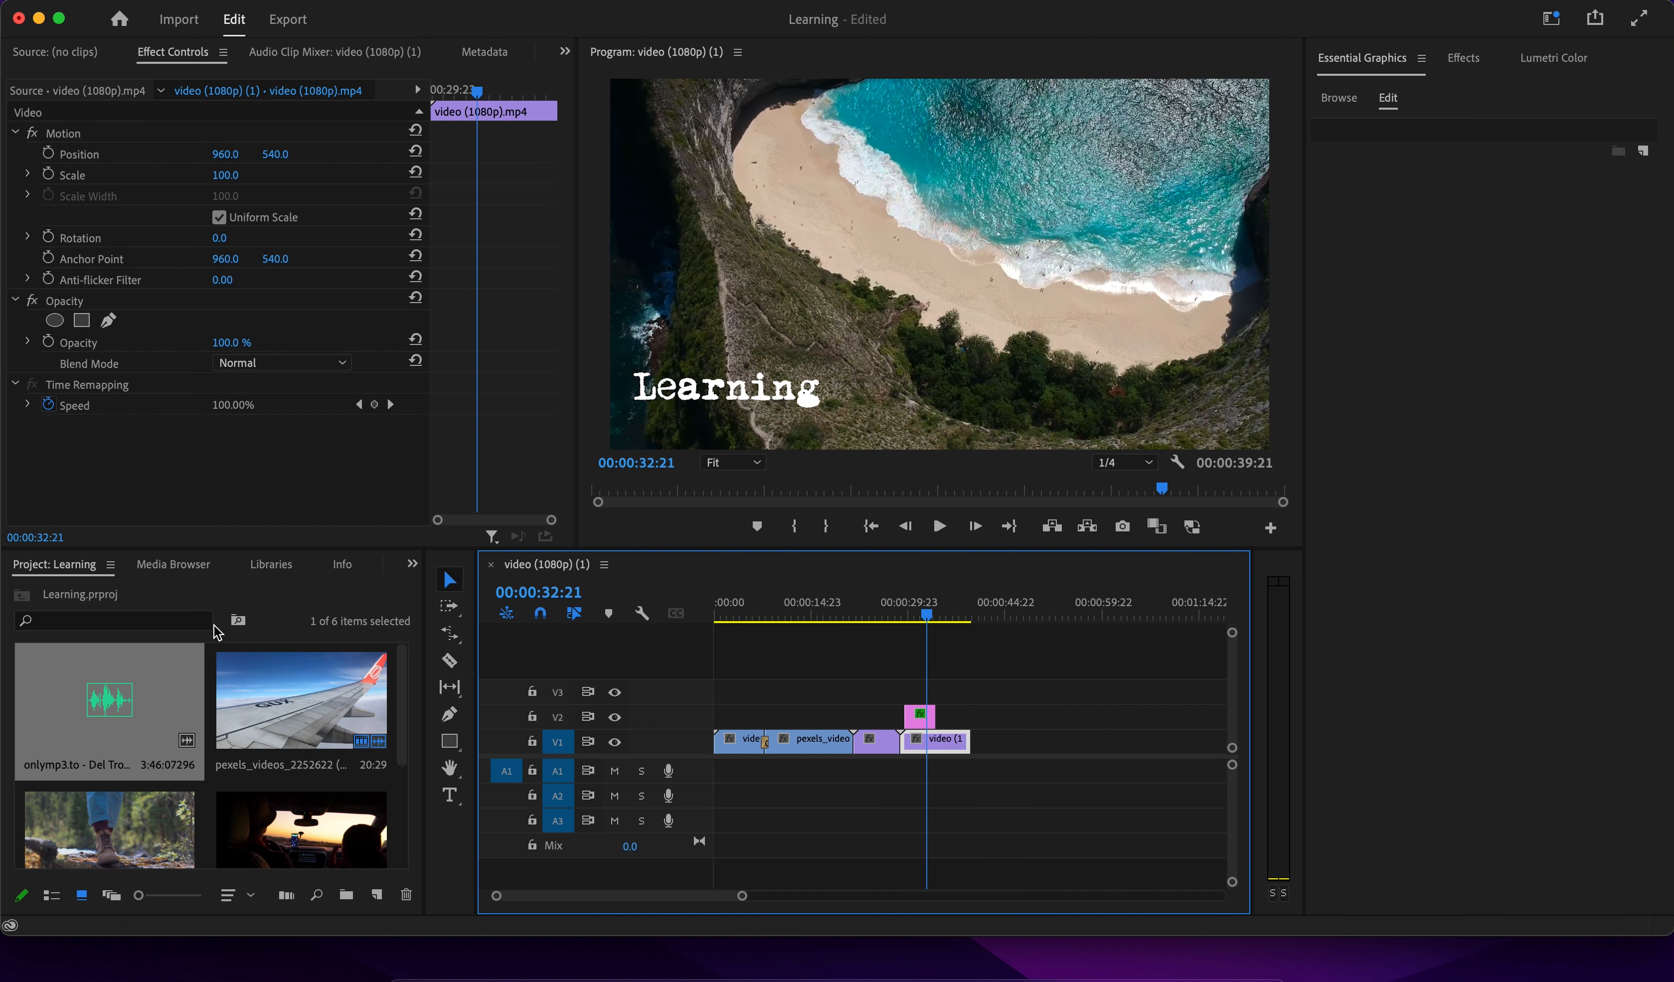
pyautogui.moveTo(112, 718); pyautogui.dragTo(717, 789)
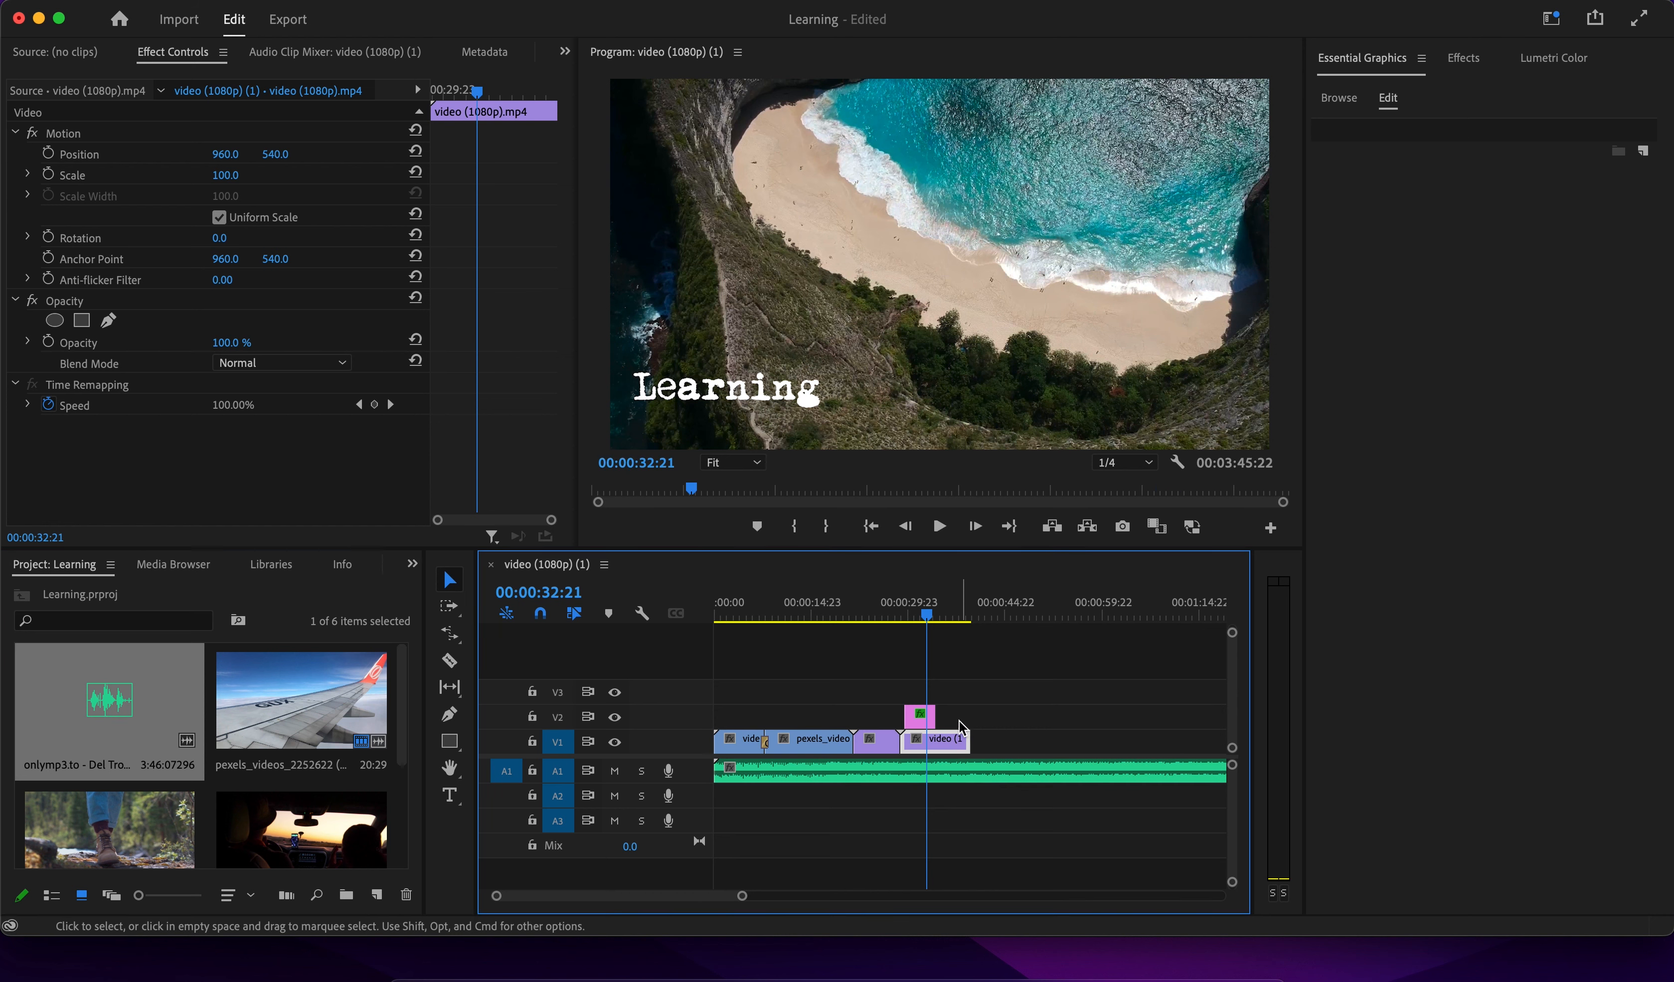
# Split the music on A1 where the last video clip ends and delete the excess part.
pyautogui.click(449, 661)
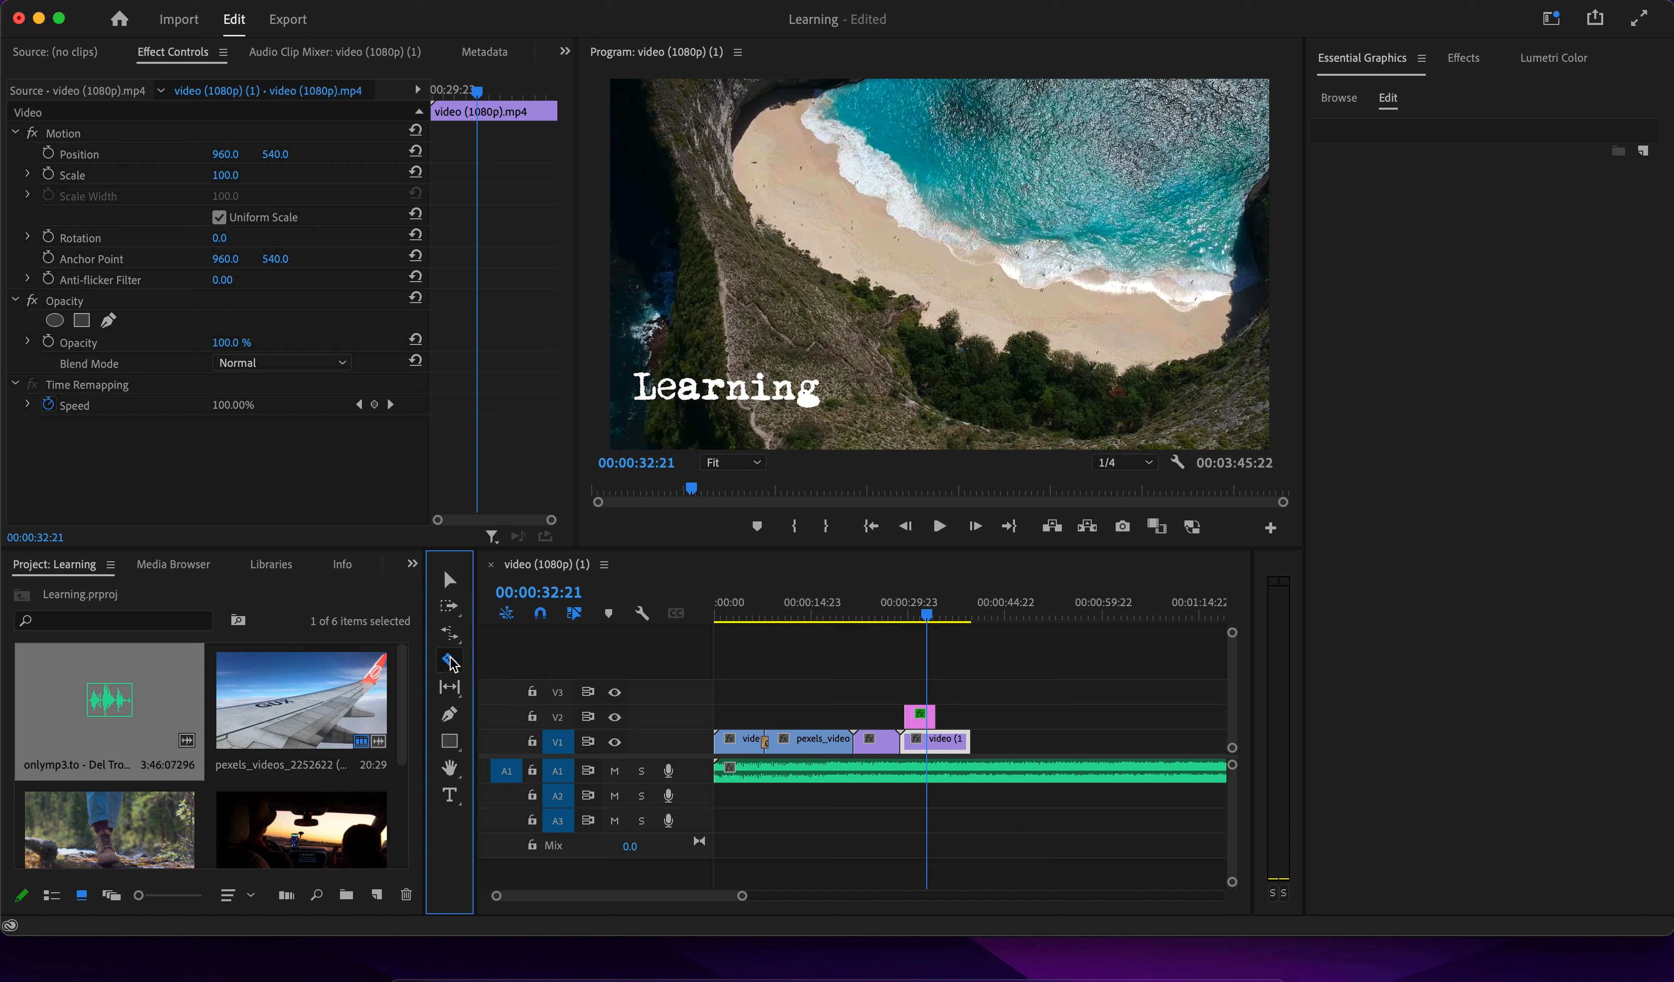
pyautogui.click(976, 772)
pyautogui.press('v')
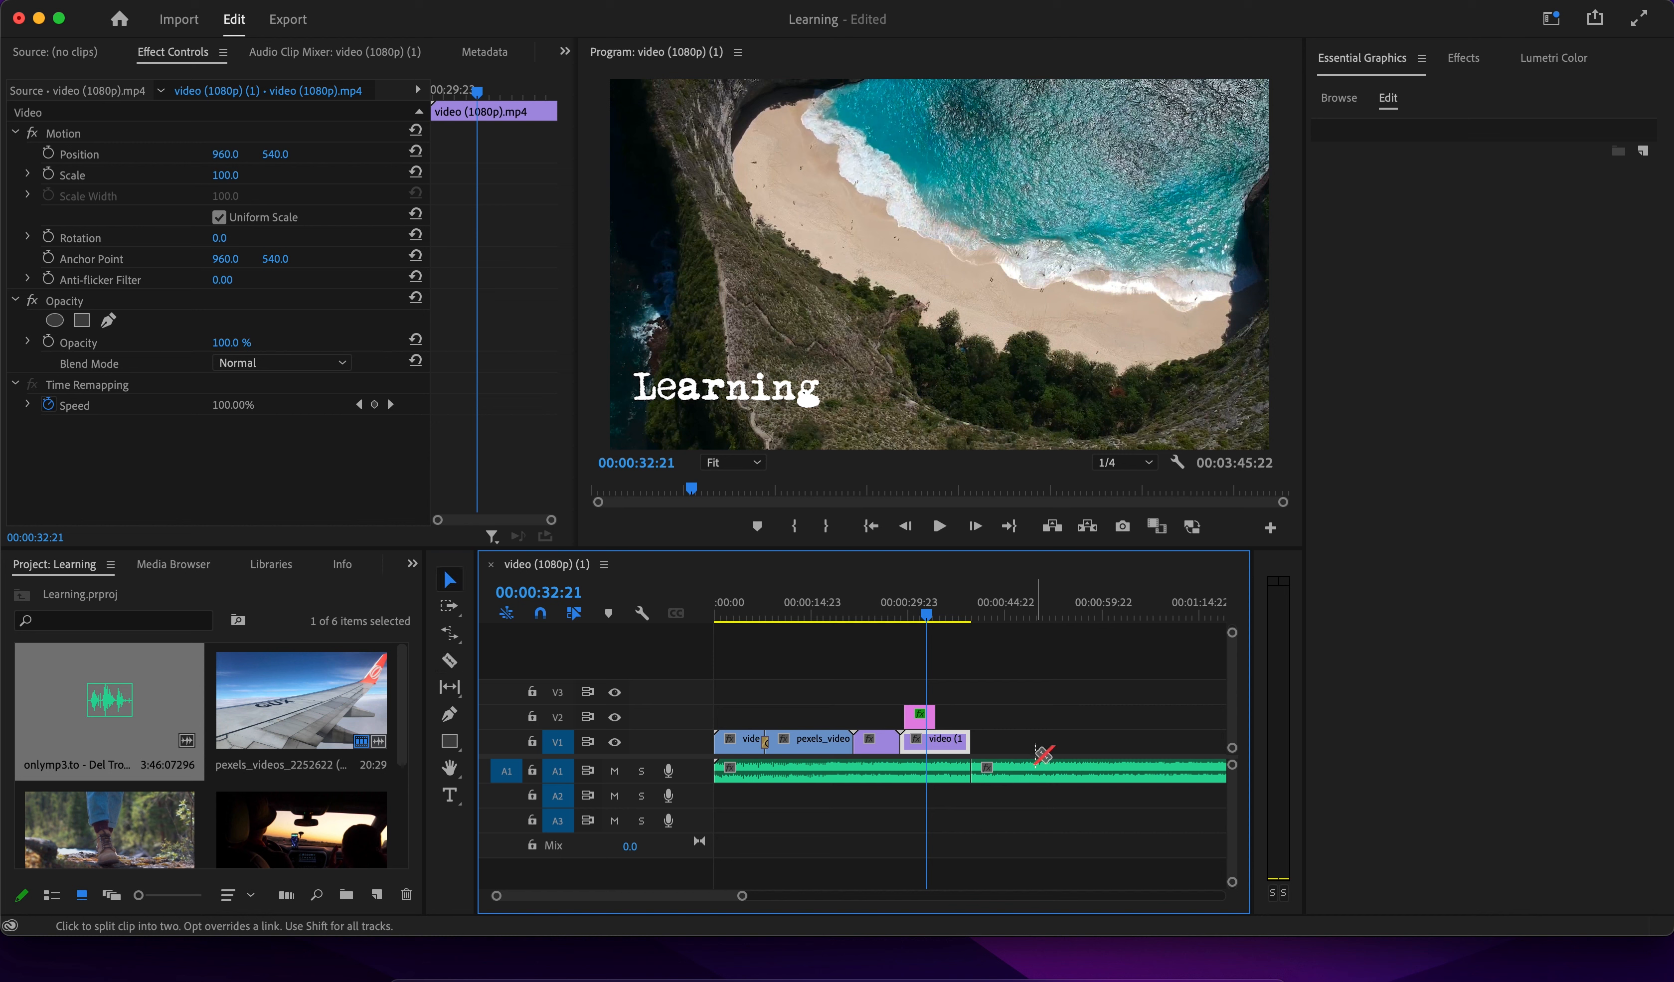
pyautogui.click(1047, 778)
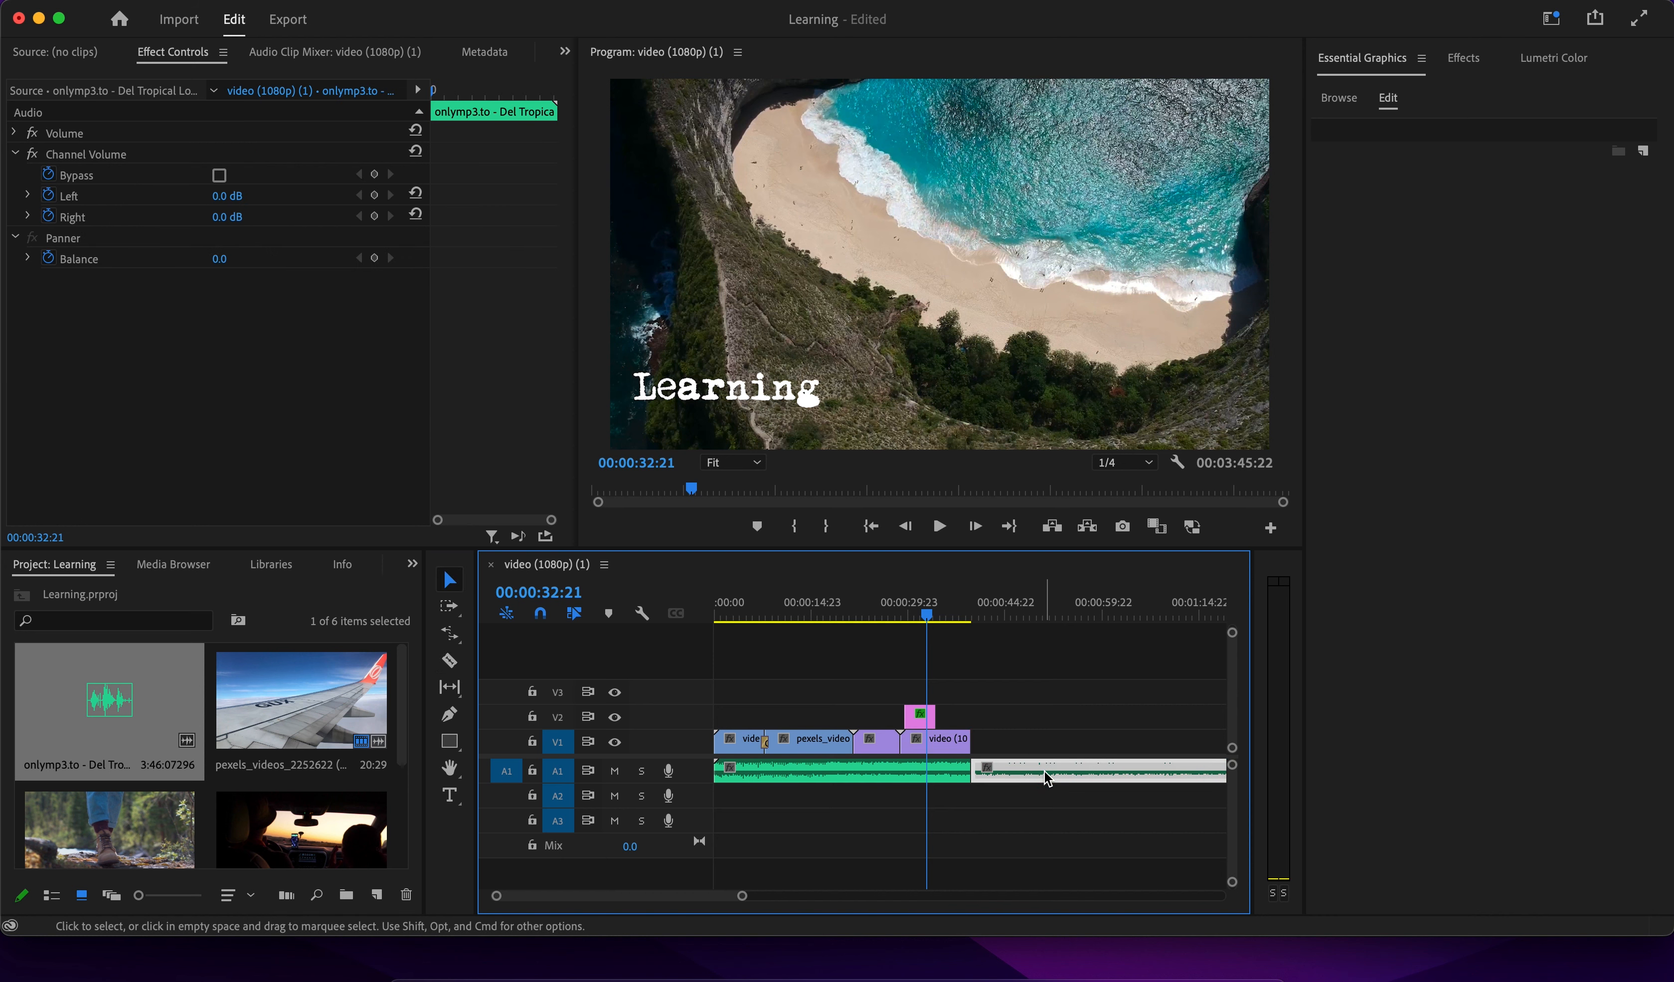
pyautogui.press('Delete')
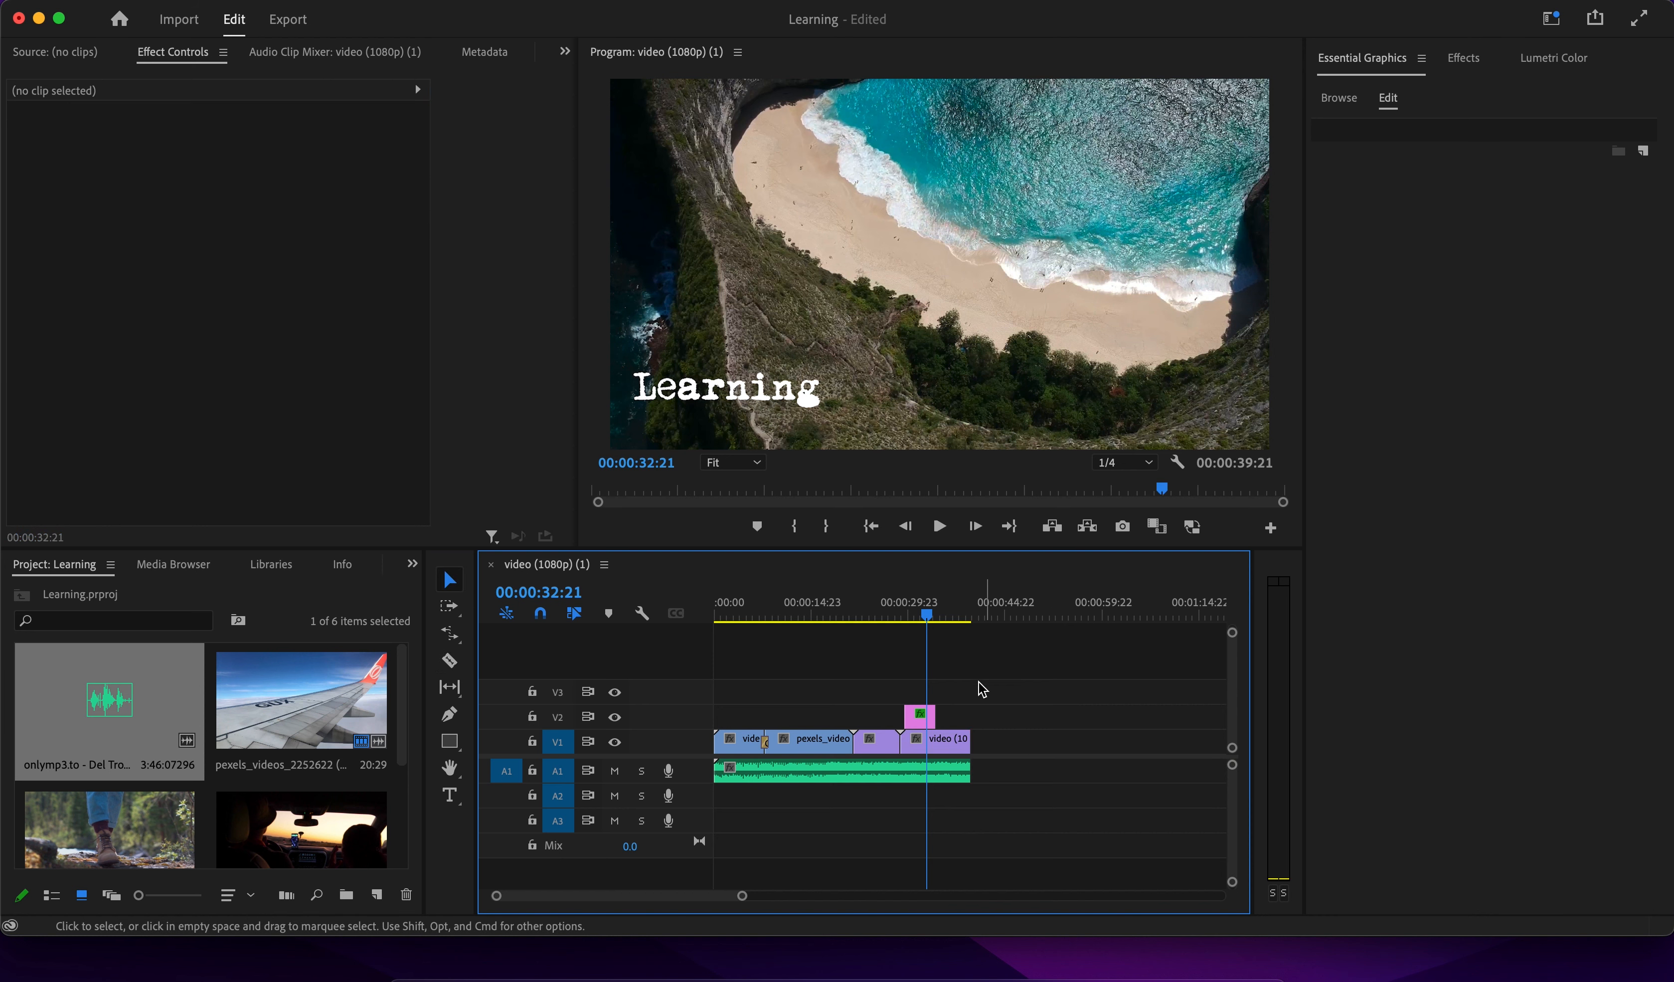
# Select the airplane wing clip, show its Lumetri Color controls and park the playhead at 00:00:15:21.
pyautogui.click(847, 610)
pyautogui.click(824, 742)
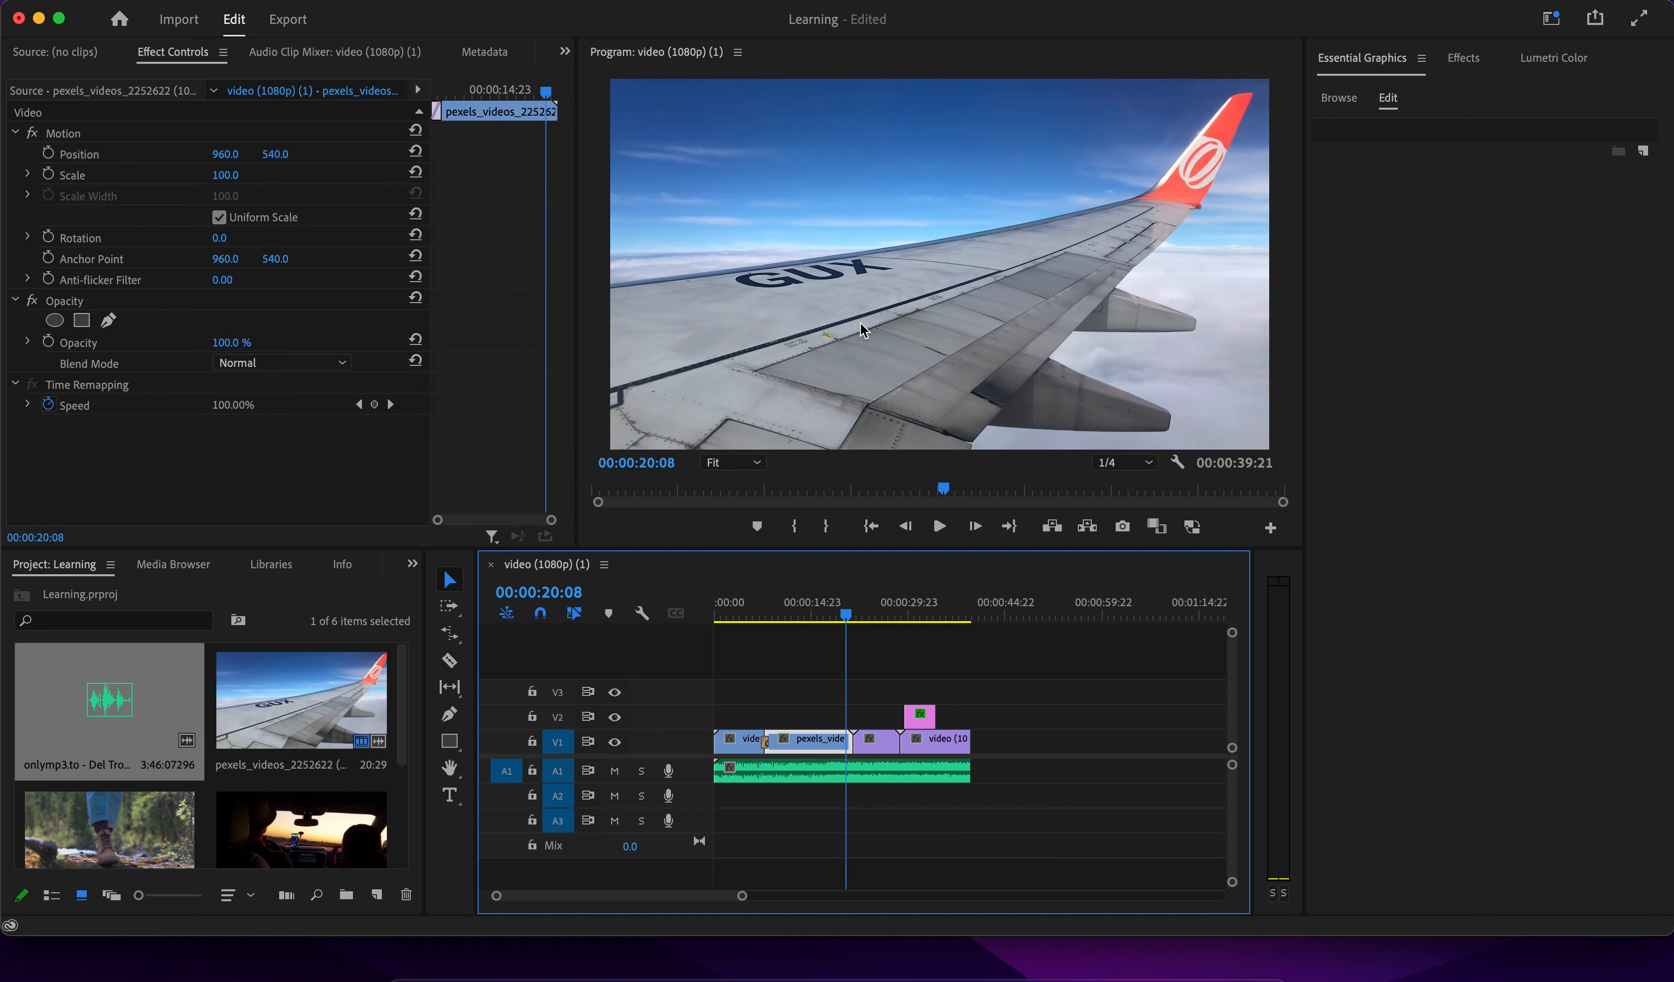
pyautogui.click(1560, 59)
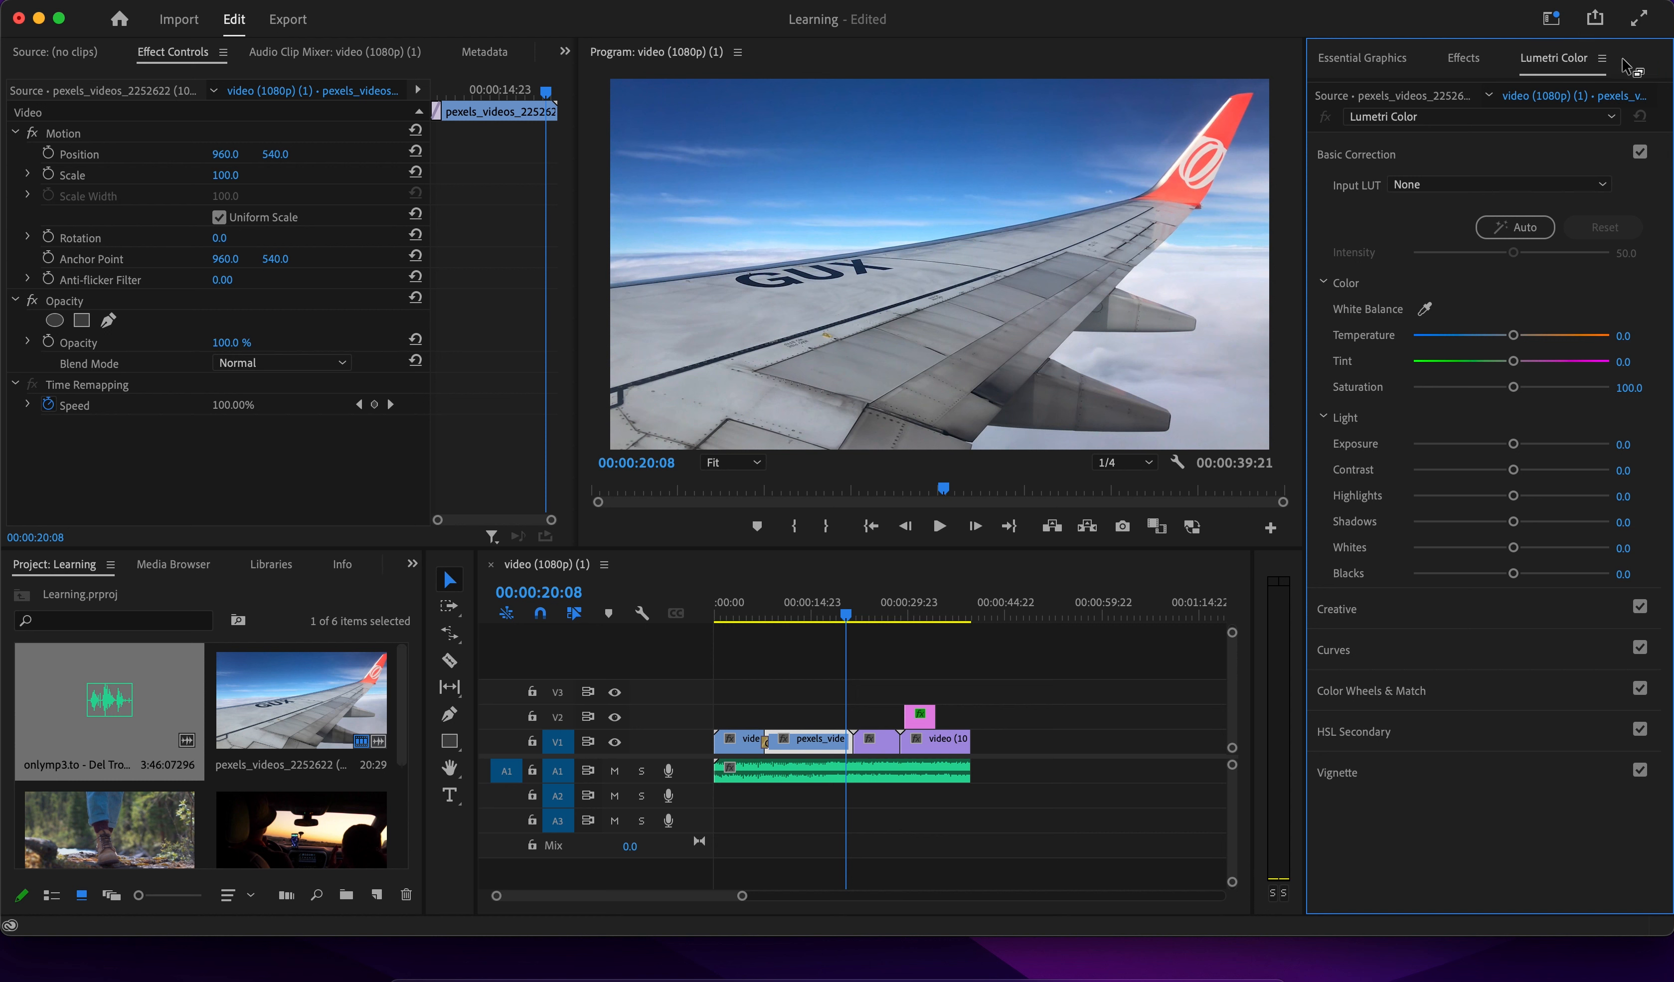
pyautogui.click(629, 1)
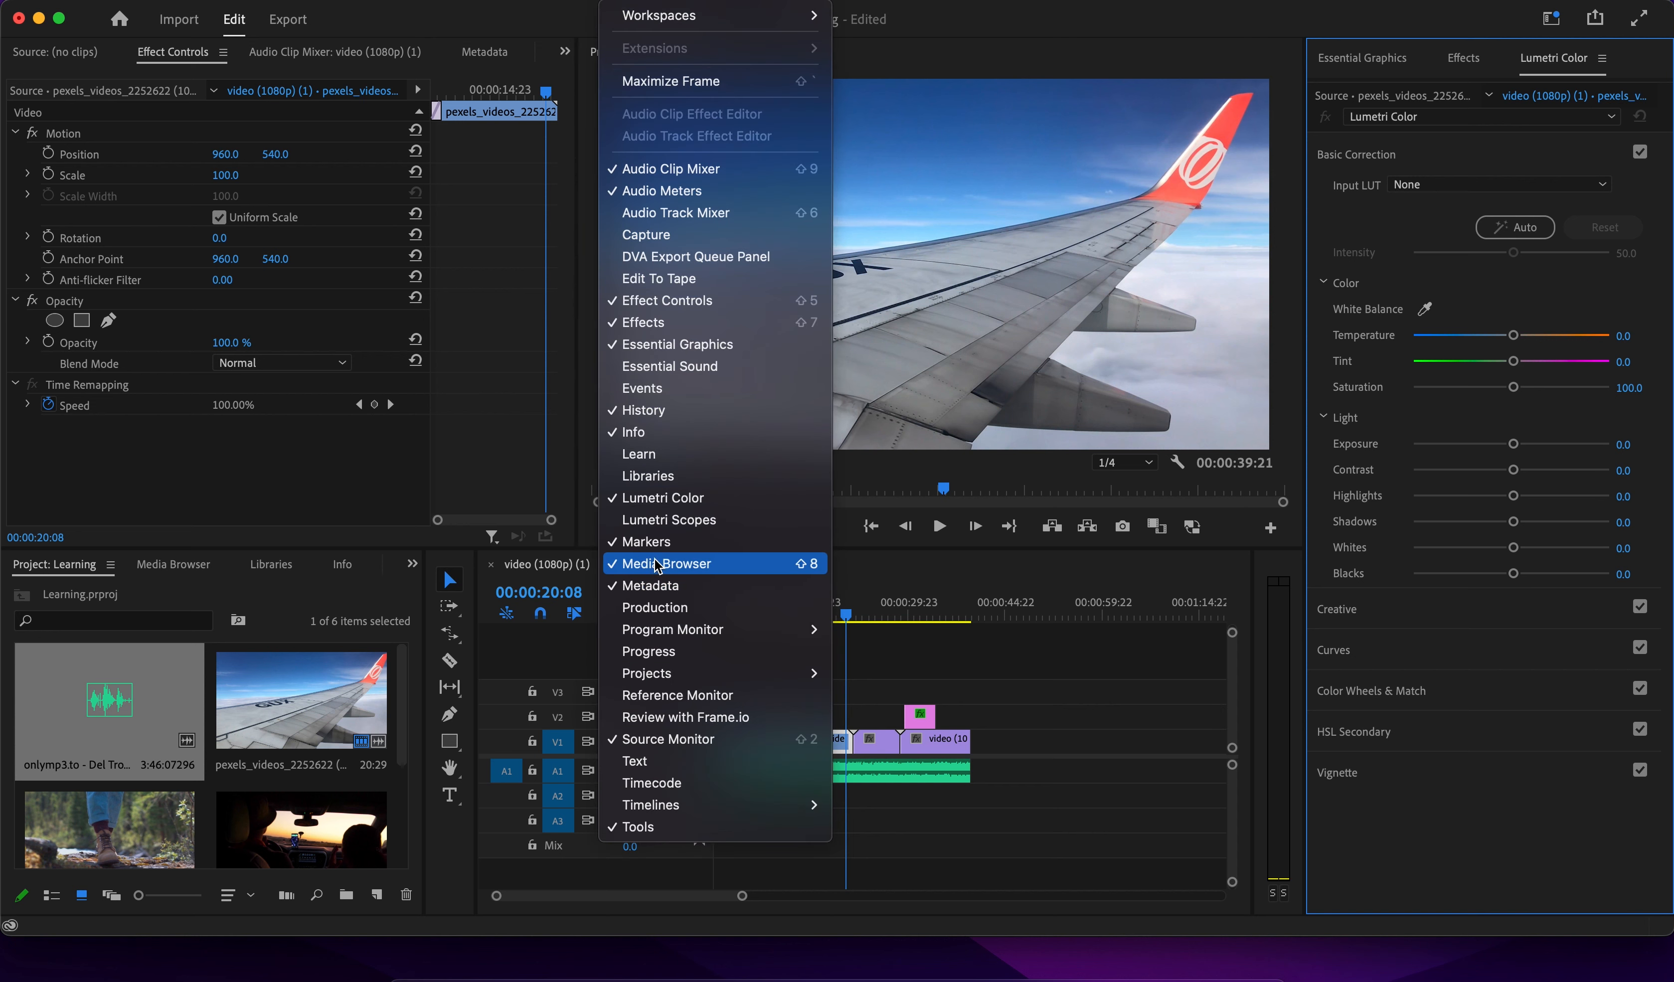
pyautogui.click(655, 499)
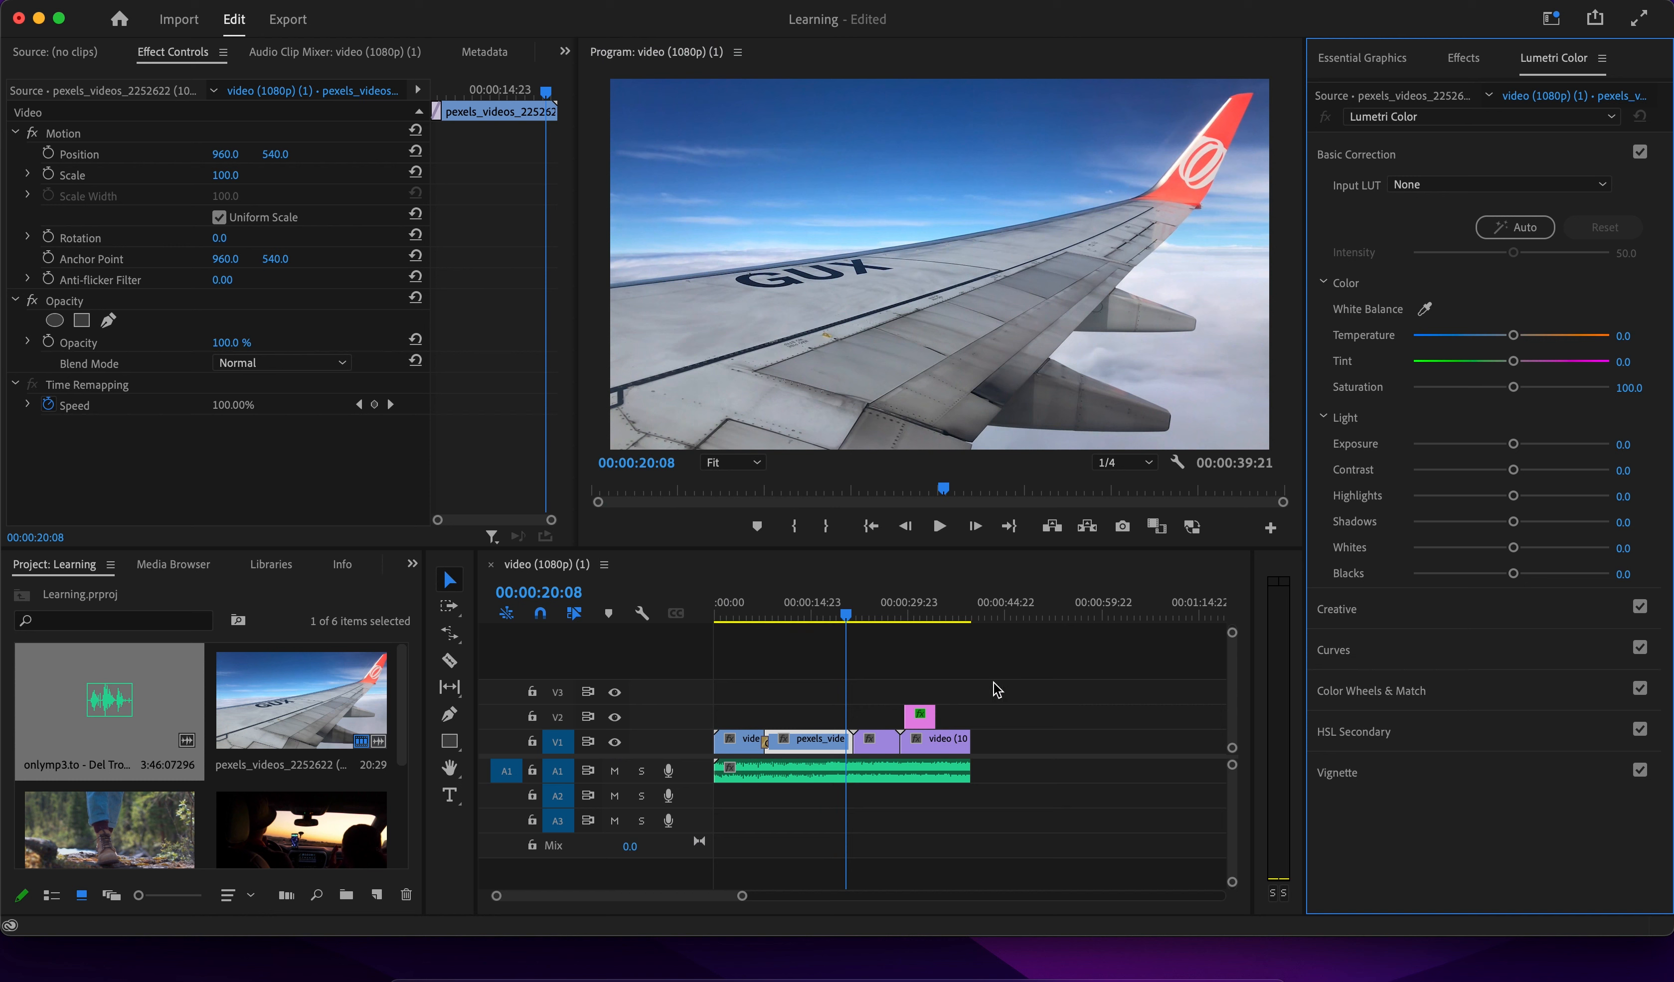
pyautogui.moveTo(847, 616); pyautogui.dragTo(819, 627)
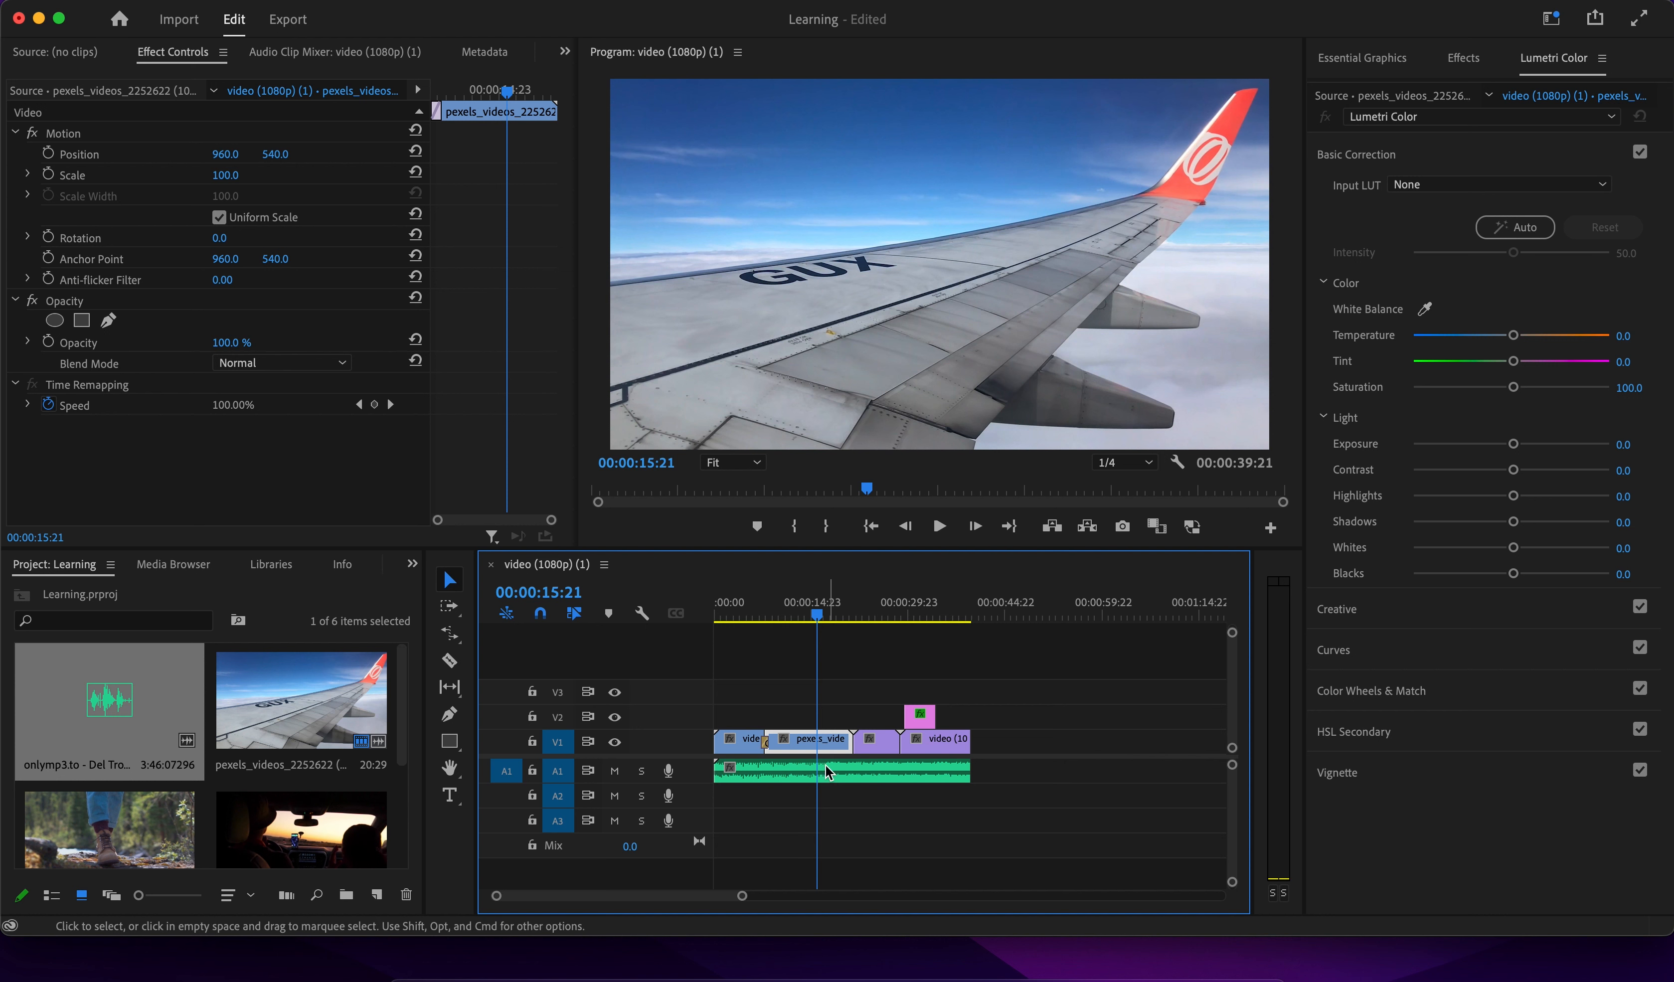
# Create a 1920 × 1080, 23.976 fps adjustment layer and lay it on V3 across the whole sequence.
pyautogui.click(376, 896)
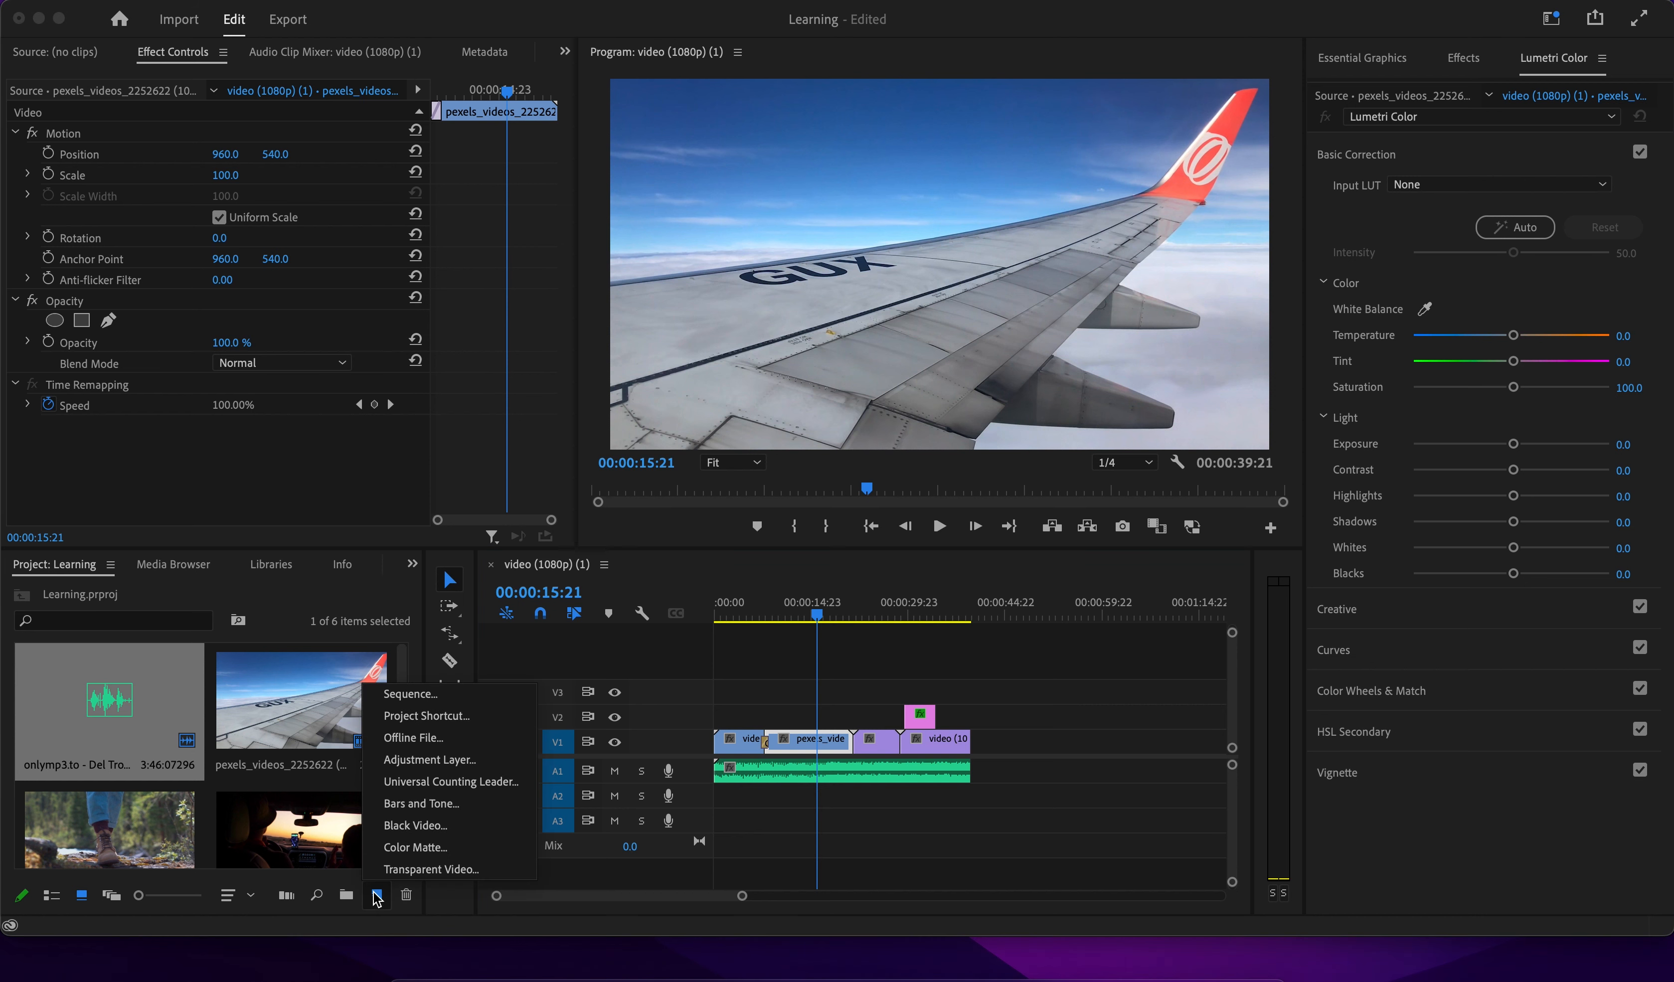
pyautogui.click(422, 760)
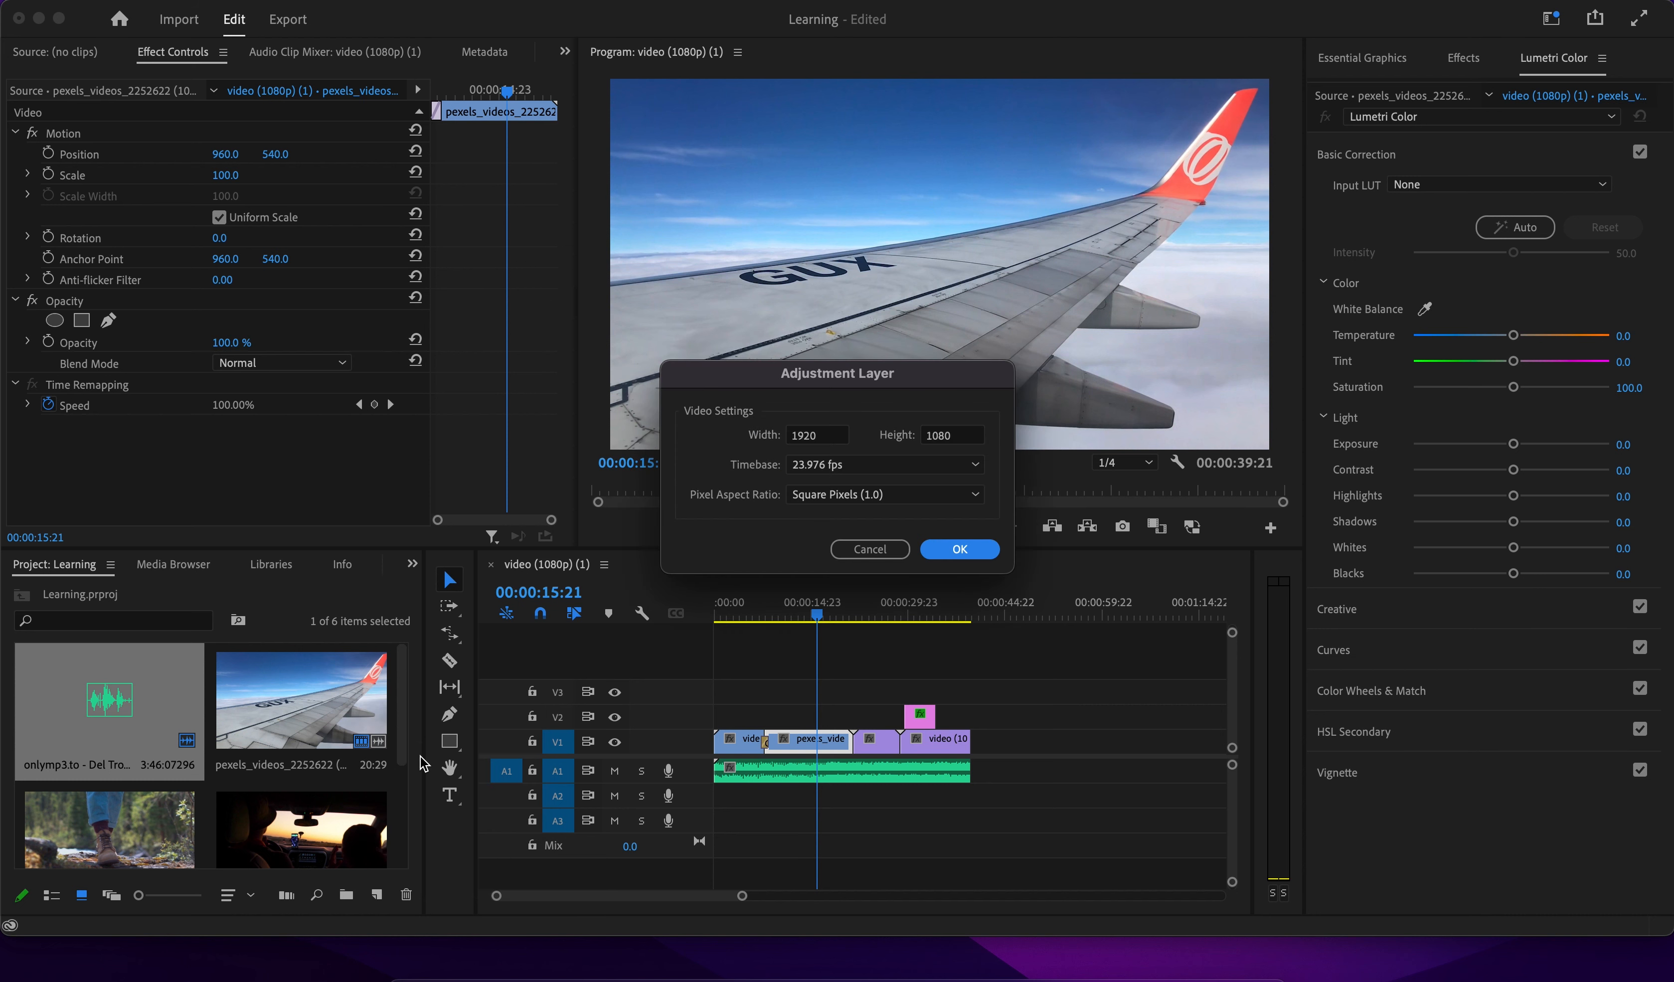
pyautogui.click(944, 550)
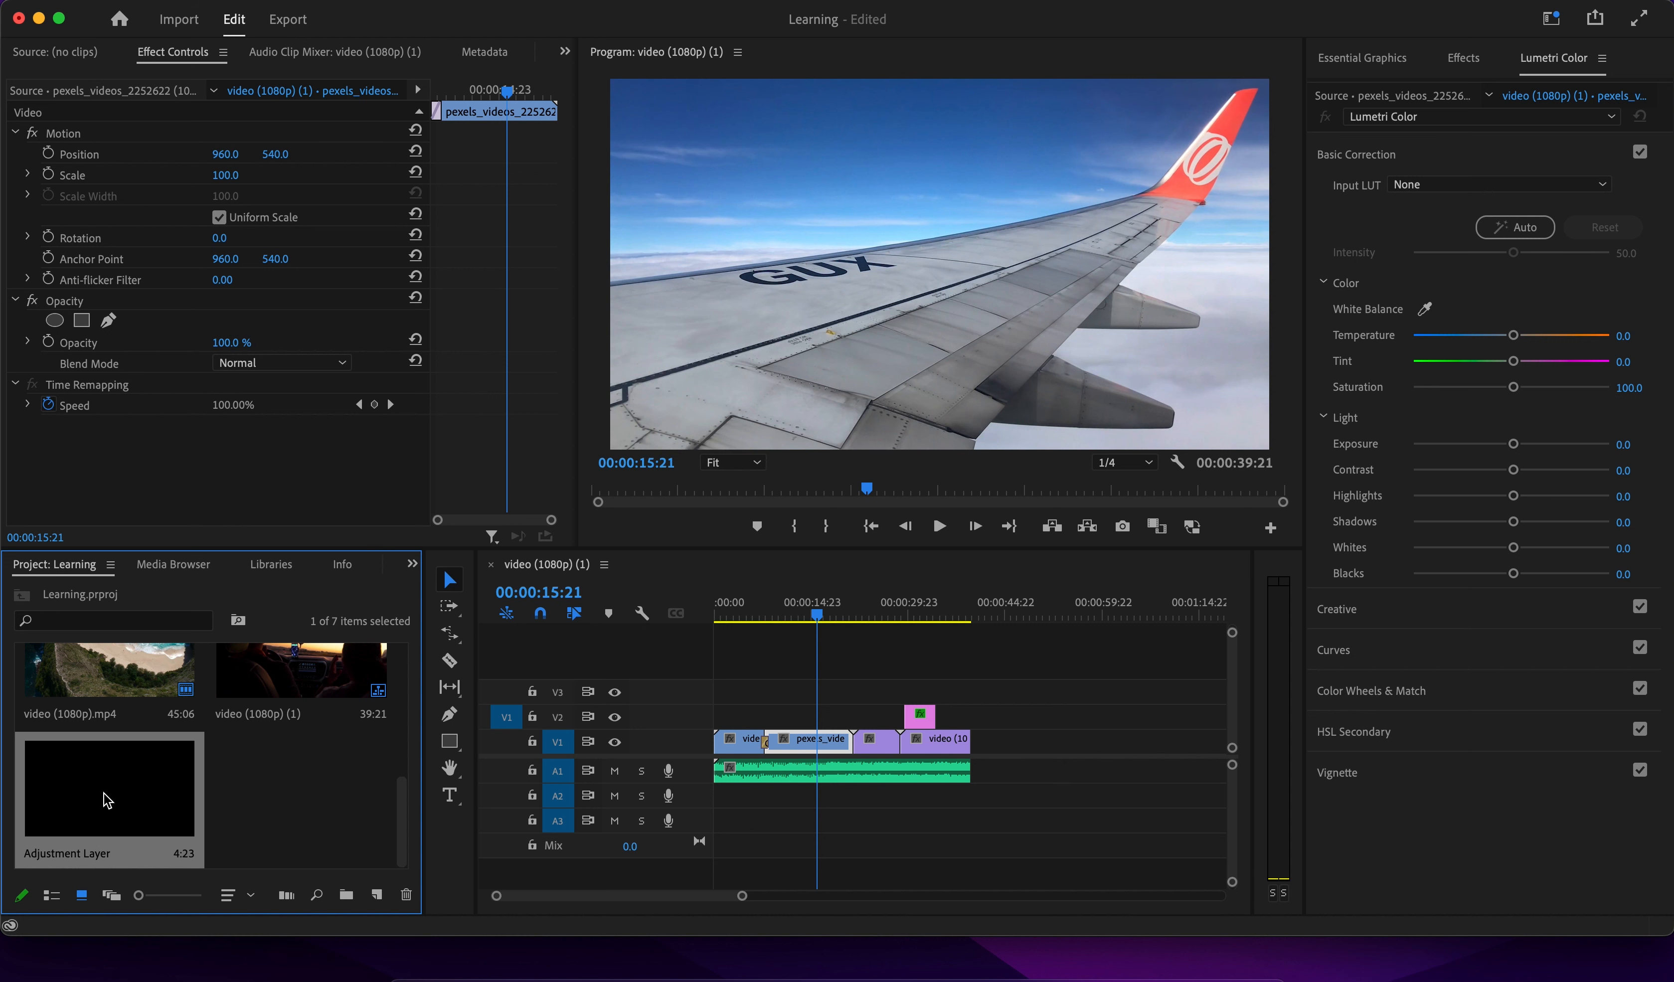
pyautogui.moveTo(106, 801); pyautogui.dragTo(707, 692)
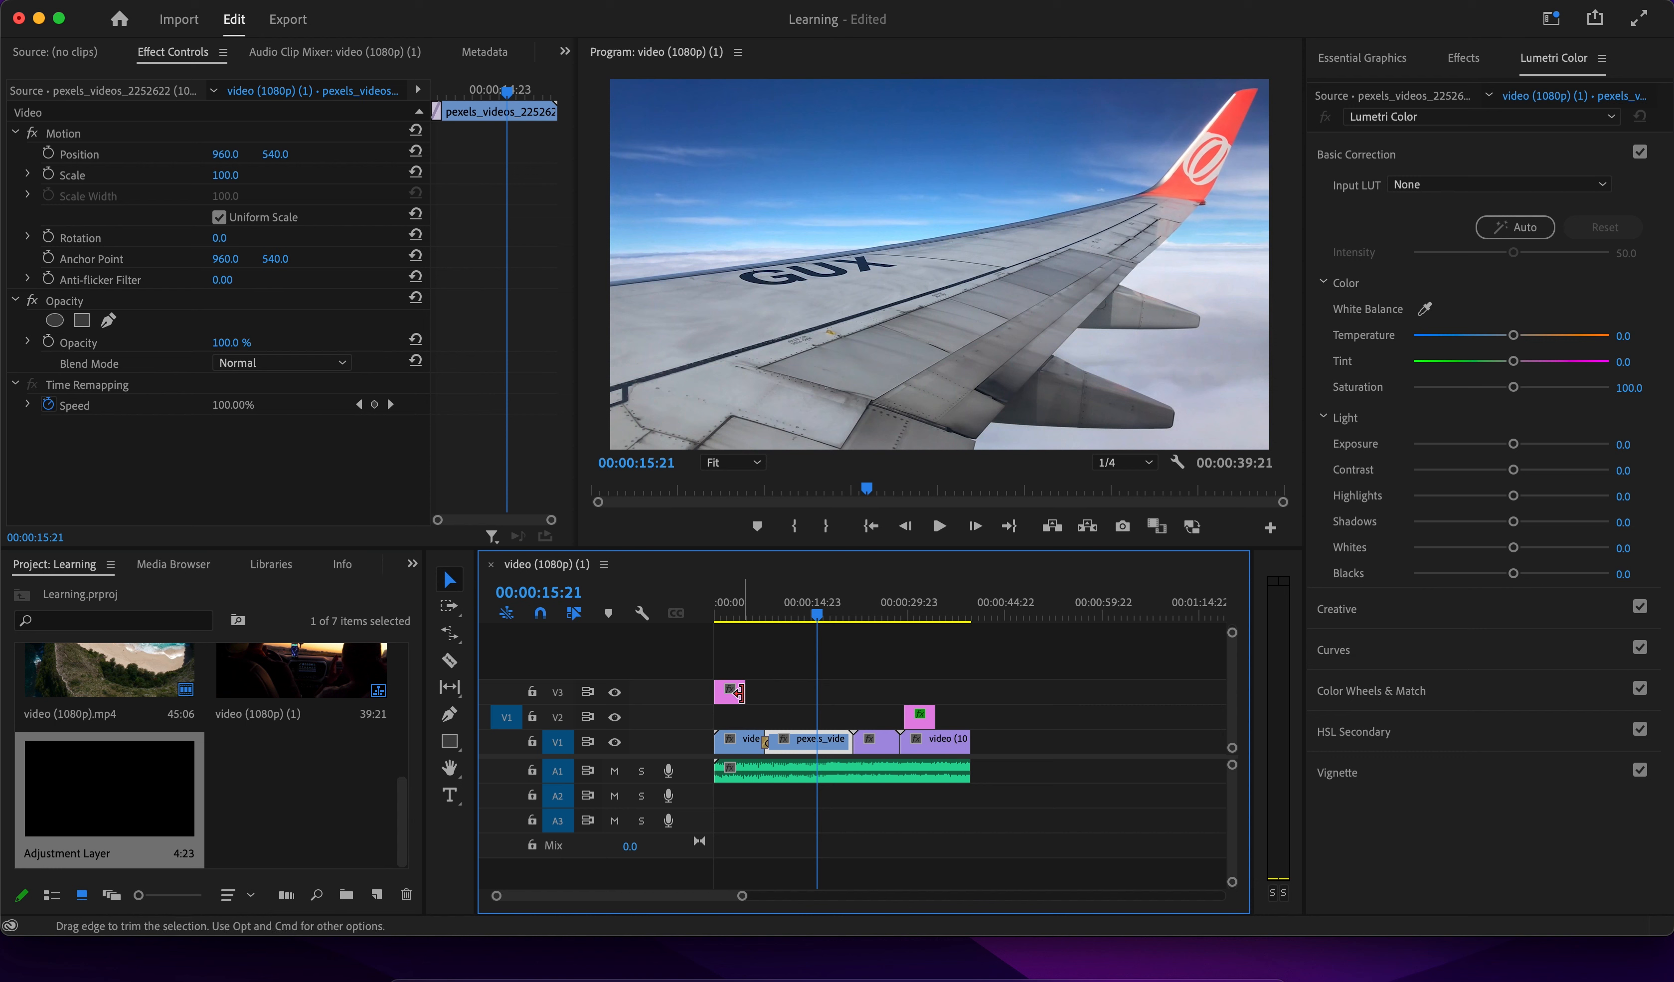
pyautogui.moveTo(741, 692); pyautogui.dragTo(965, 696)
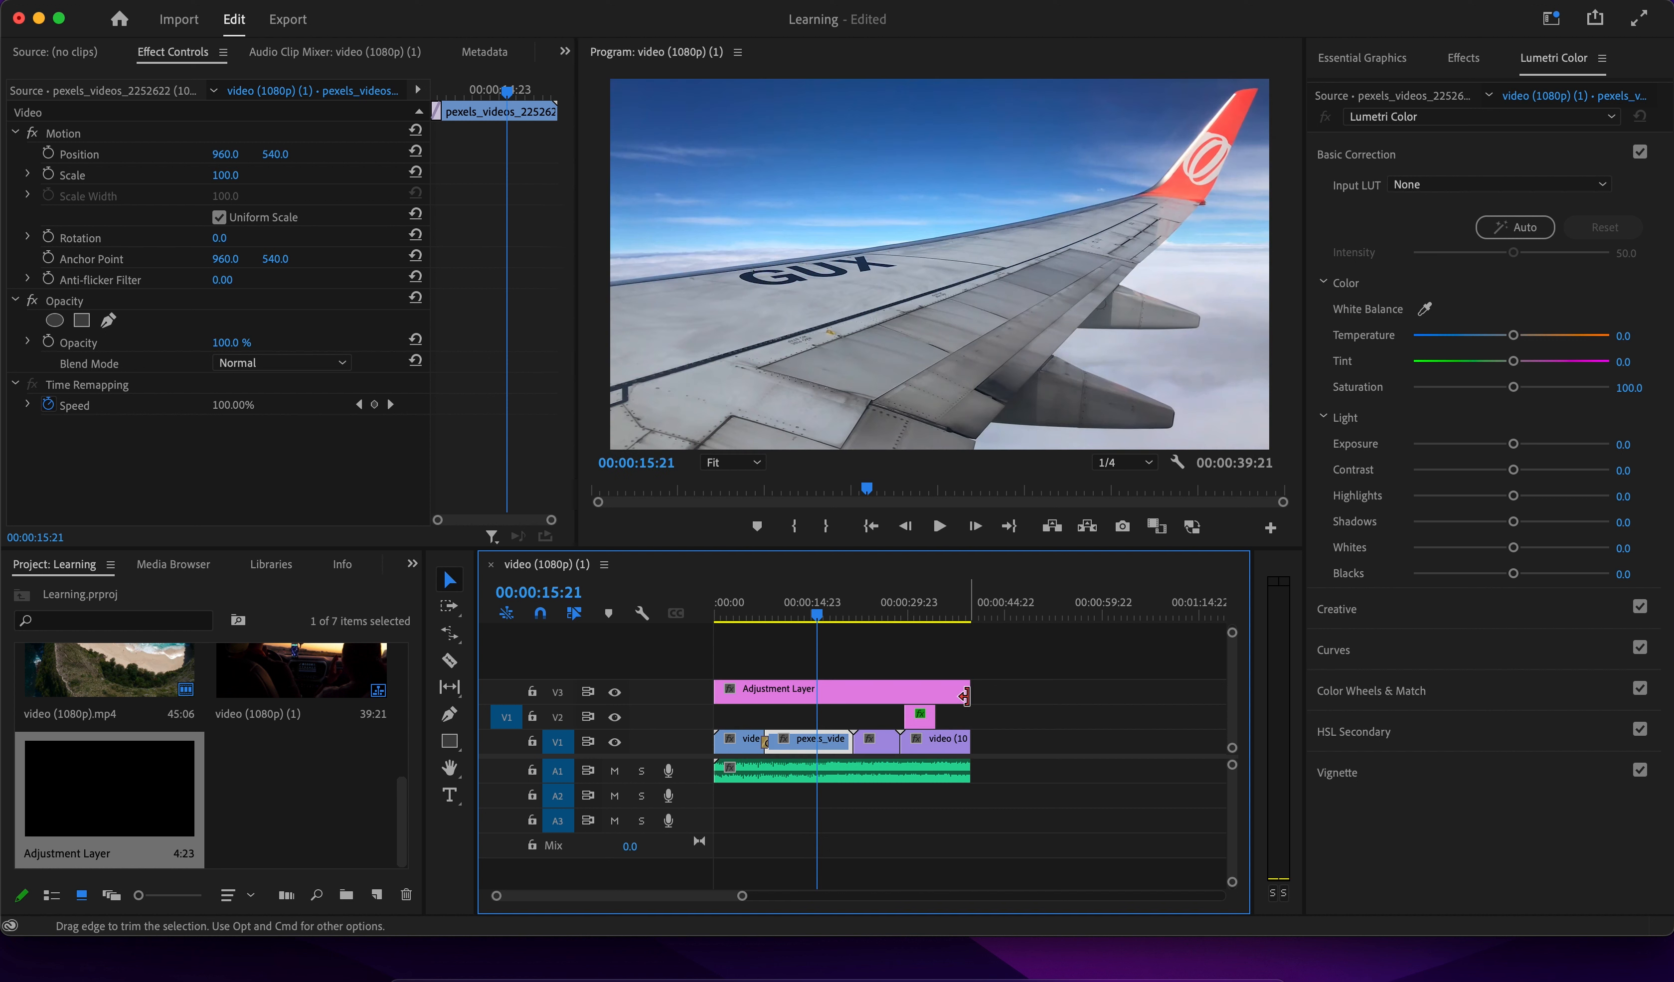
# In Lumetri Color, set the adjustment layer's Contrast to 62.6, Highlights to 16.2, Shadows to -30.3 and Exposure to -0.3.
pyautogui.click(850, 695)
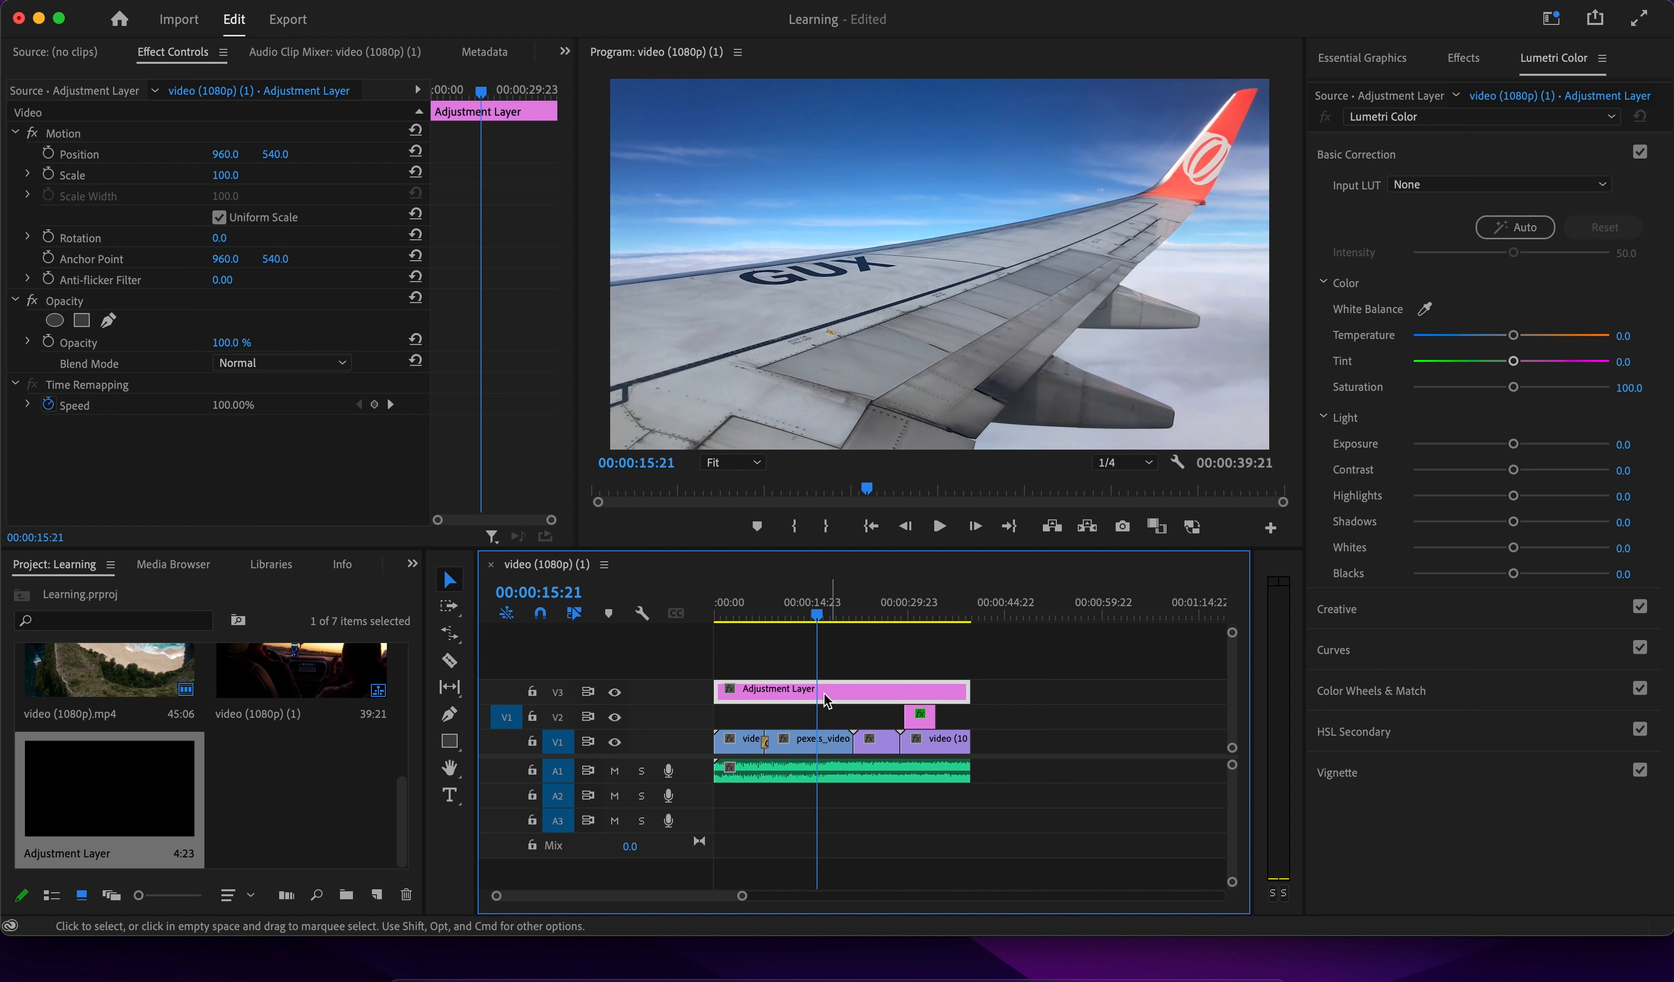
pyautogui.click(1580, 62)
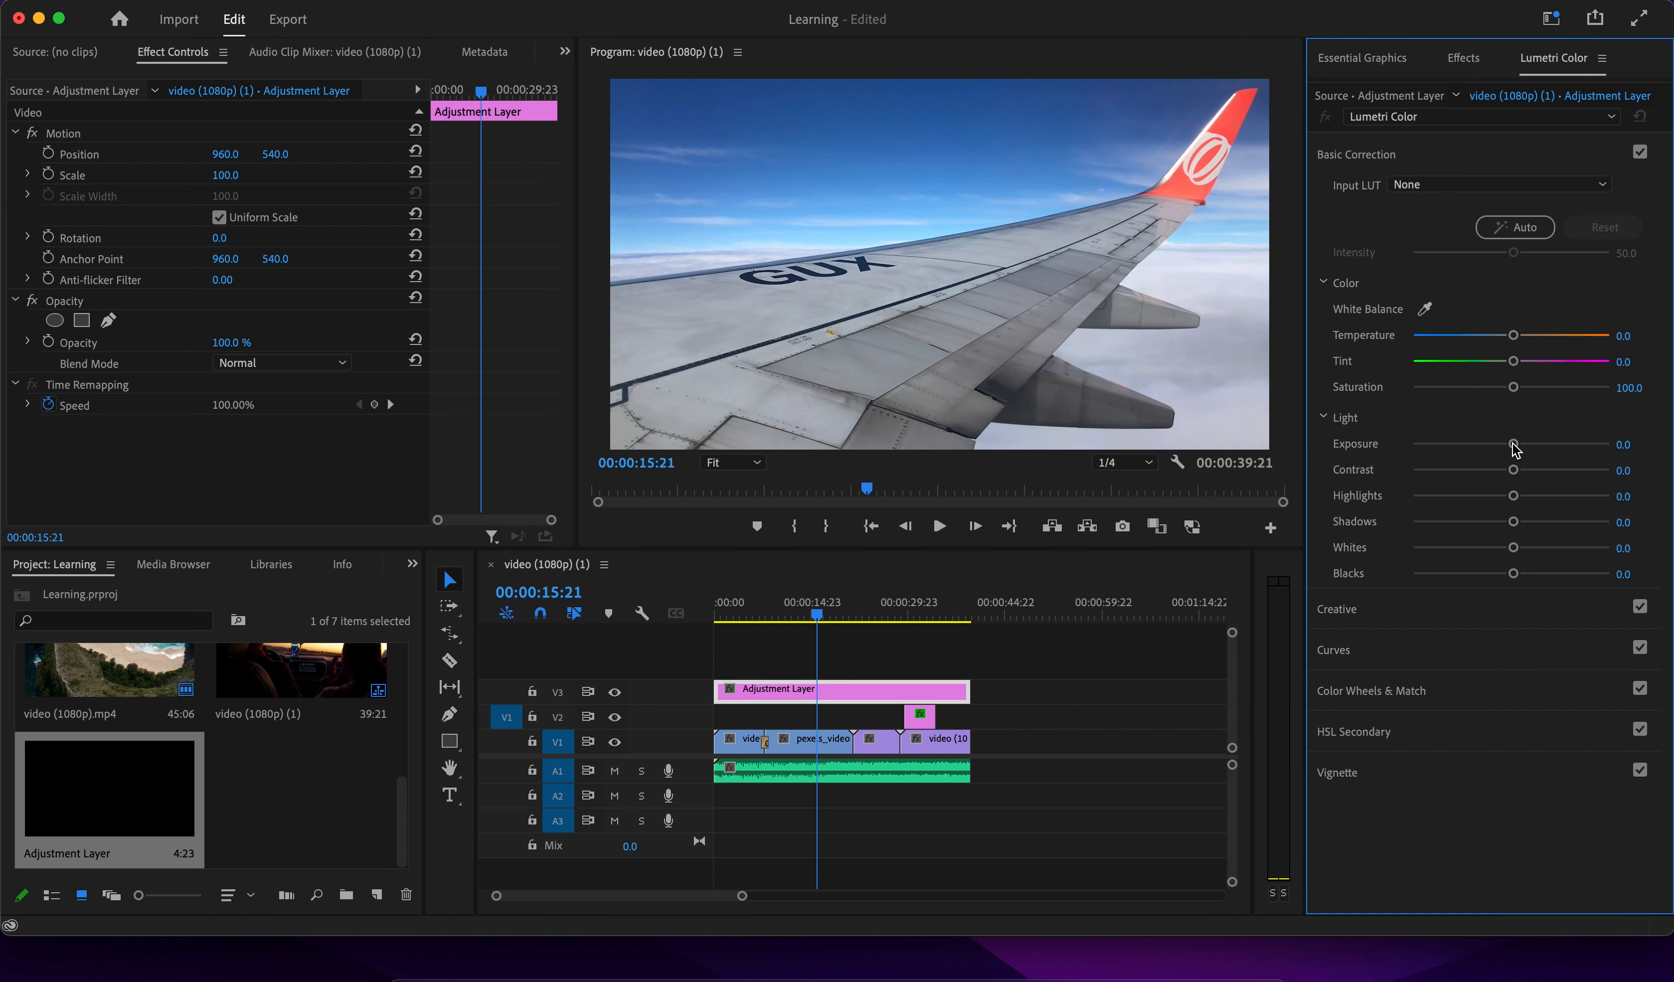
pyautogui.moveTo(1514, 470); pyautogui.dragTo(1572, 475)
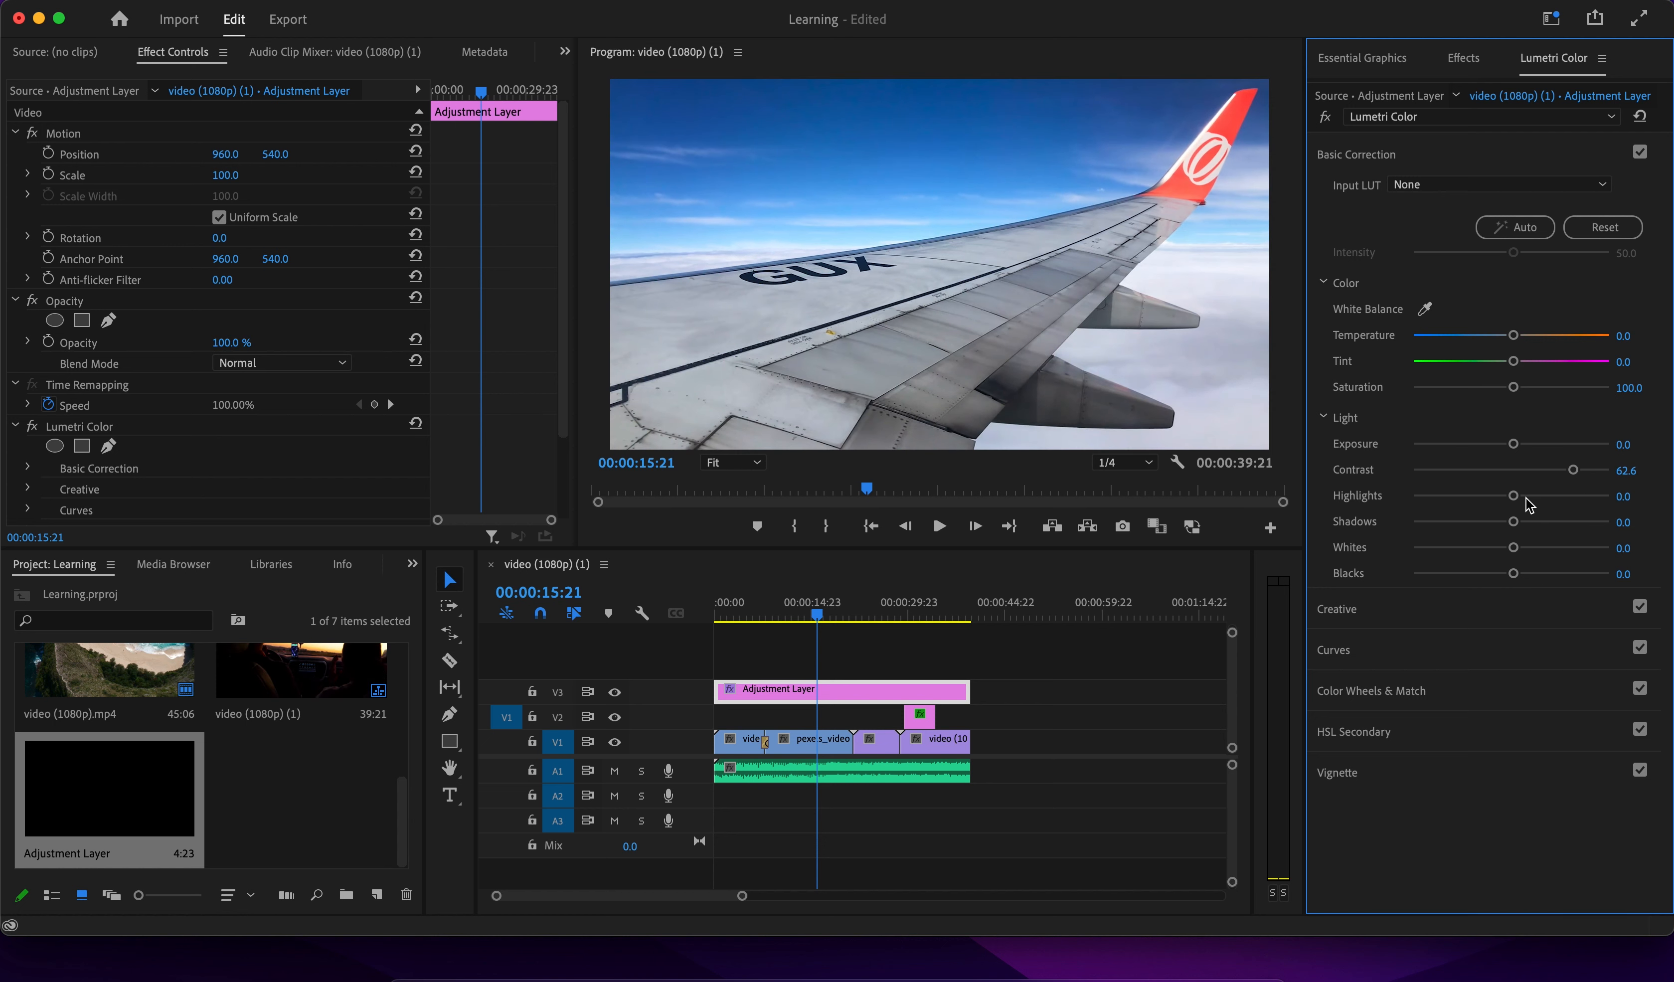
pyautogui.moveTo(1515, 500); pyautogui.dragTo(1485, 537)
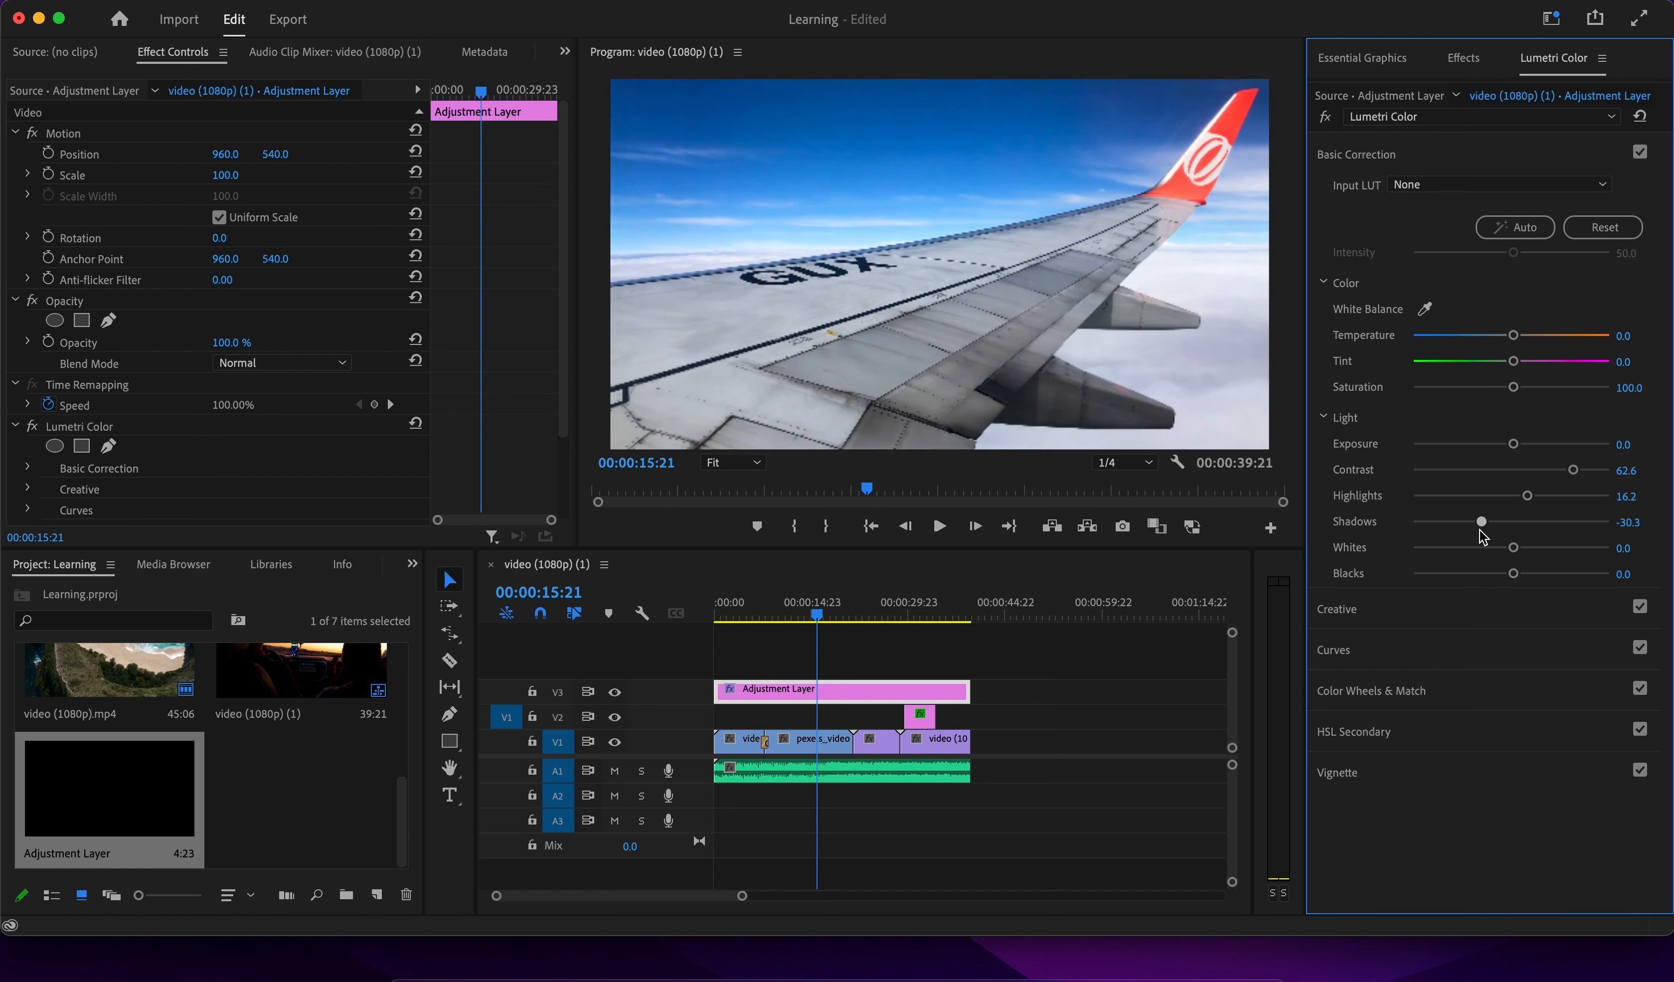
pyautogui.moveTo(1516, 447); pyautogui.dragTo(1610, 426)
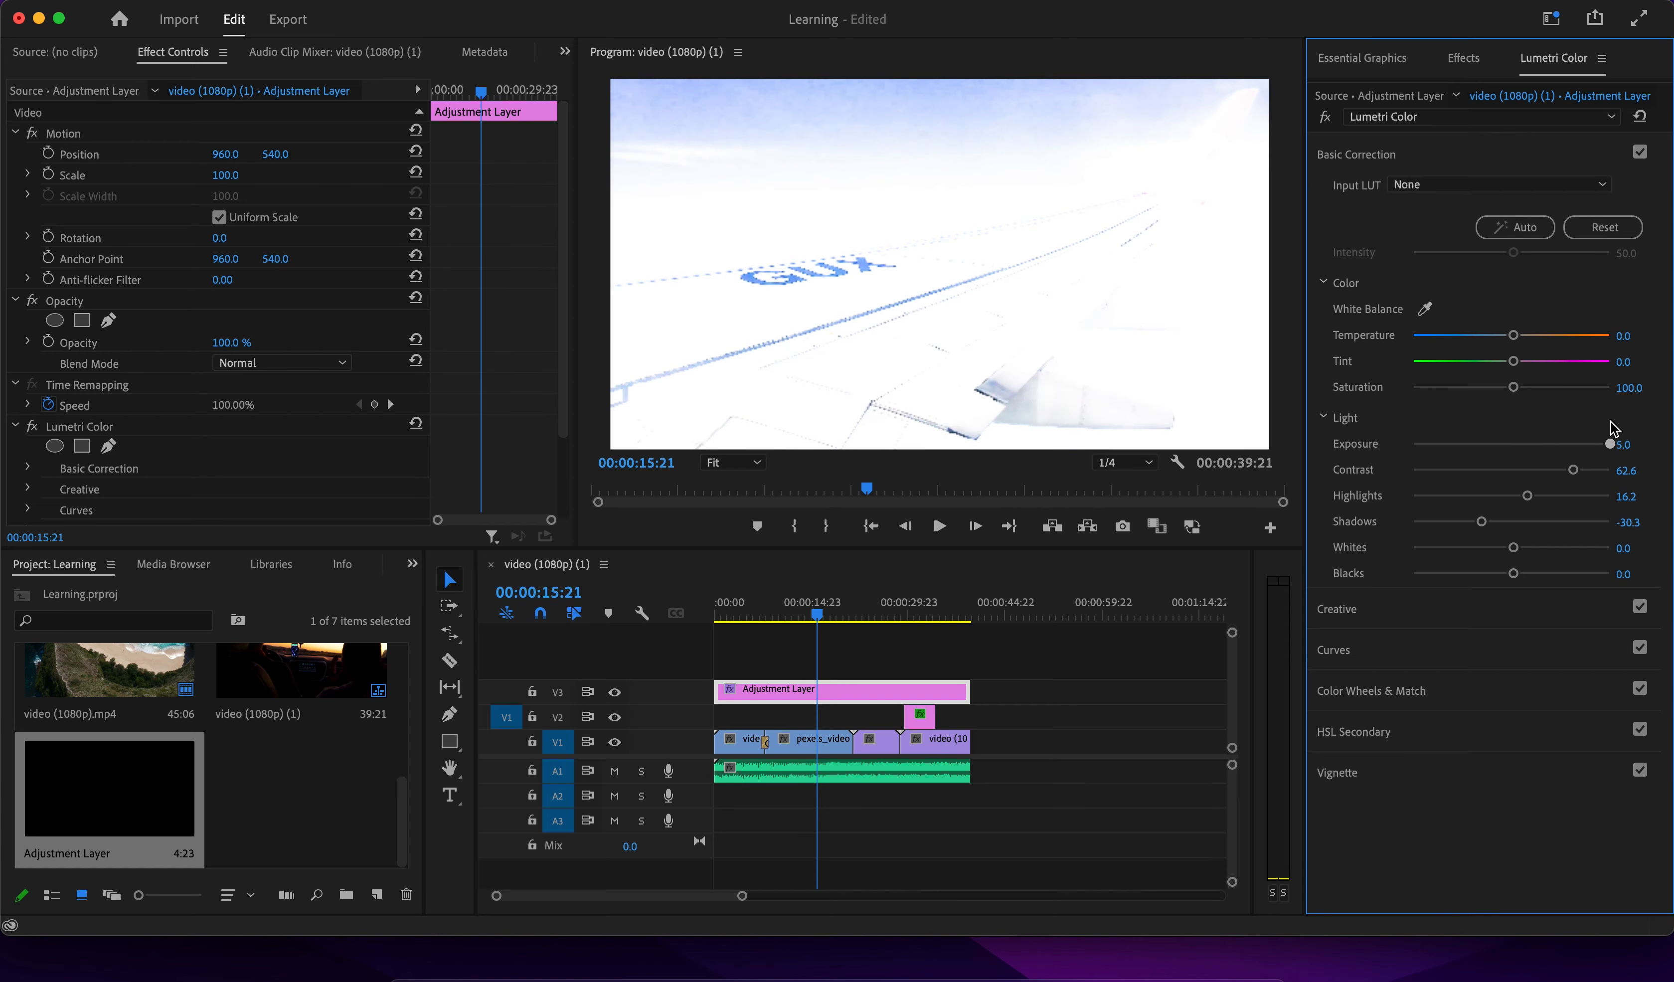
pyautogui.moveTo(1610, 421); pyautogui.dragTo(1505, 474)
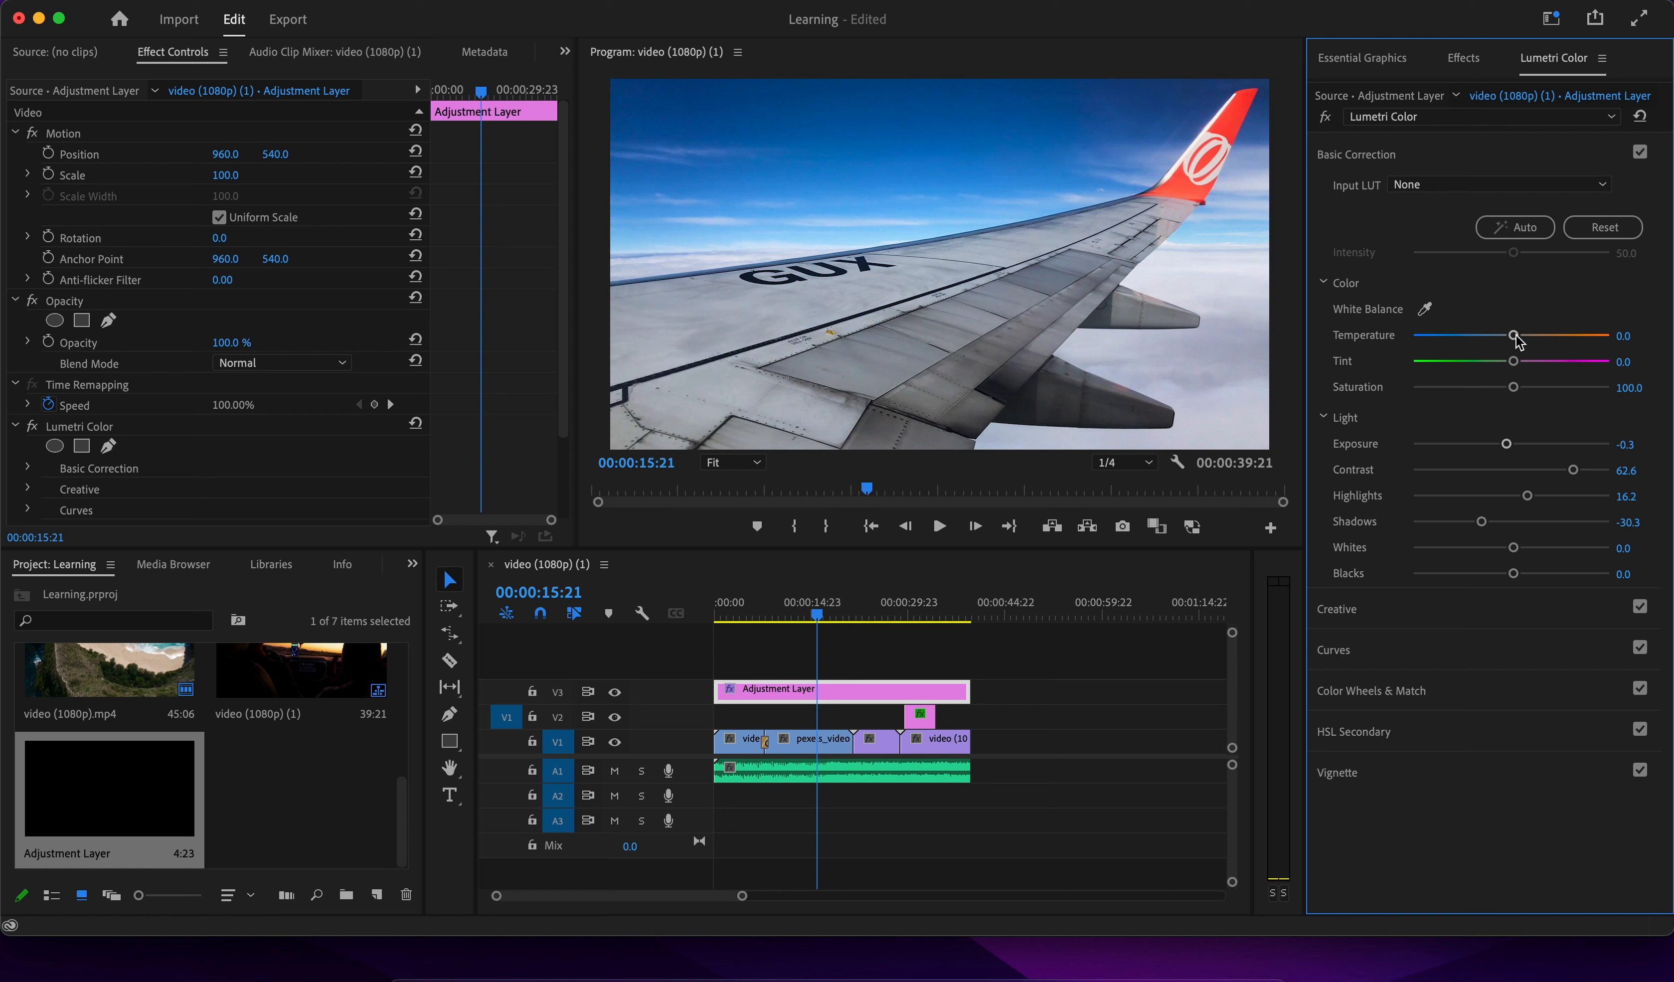
# Warm the adjustment layer's grade with Temperature 20.2 and Tint 4.0, and lower Shadows to -33.3.
pyautogui.moveTo(1517, 340); pyautogui.dragTo(1518, 341)
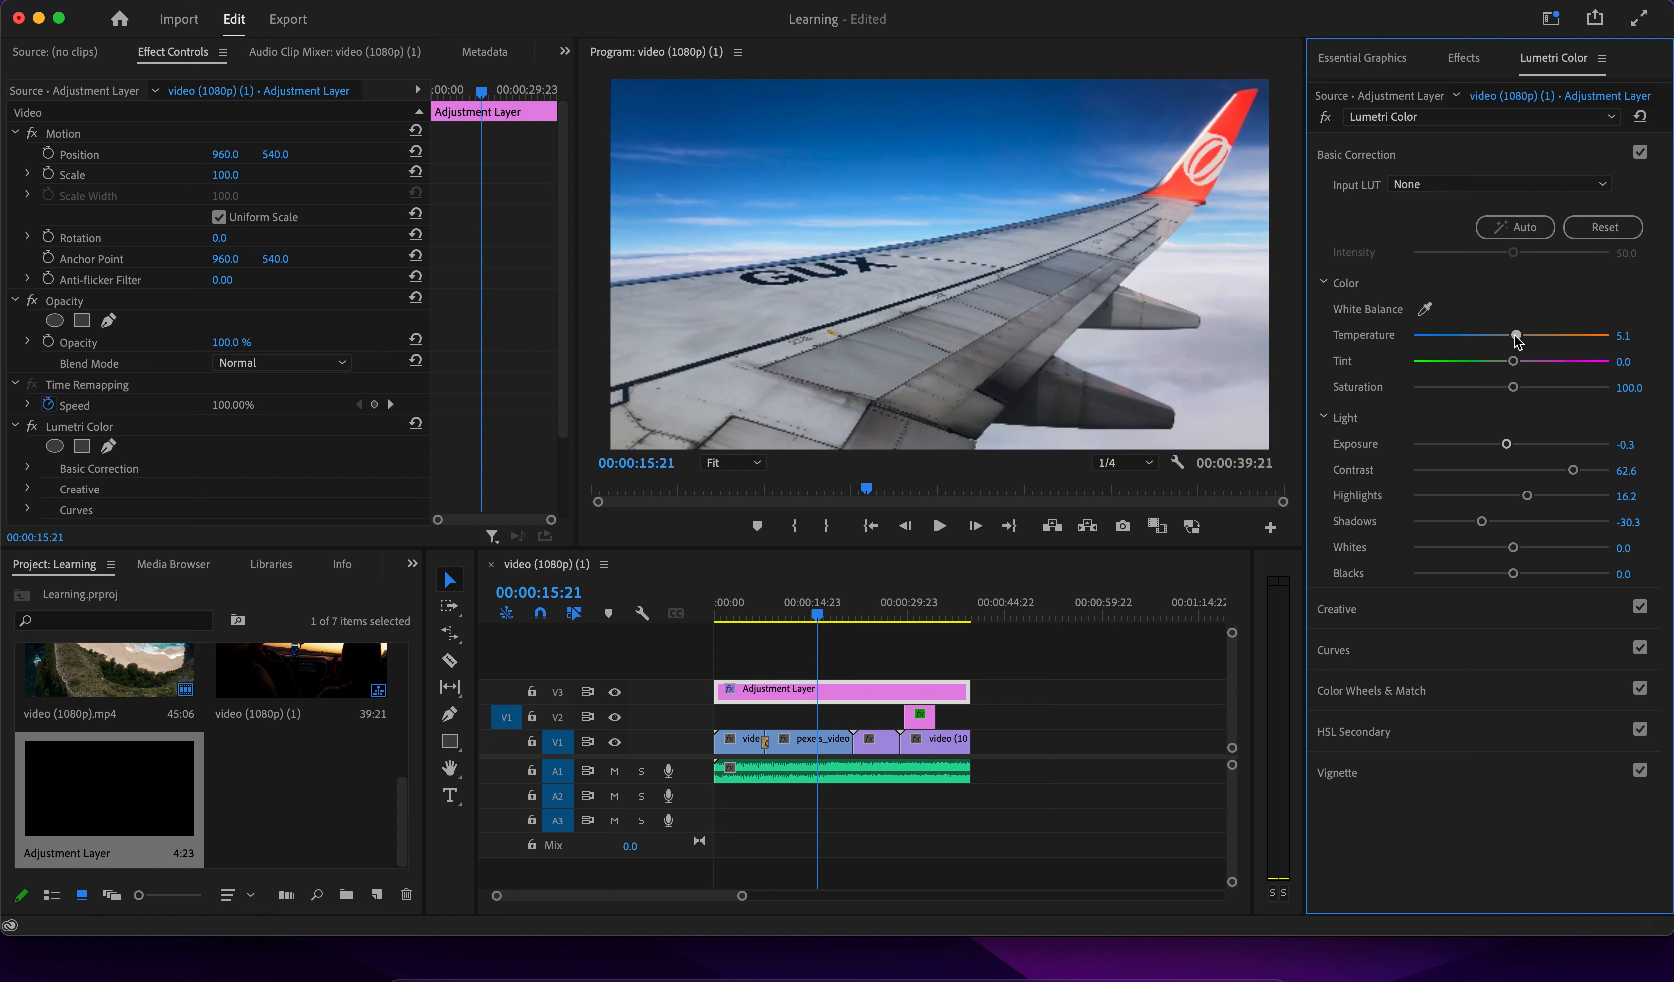
pyautogui.moveTo(1518, 341); pyautogui.dragTo(1546, 335)
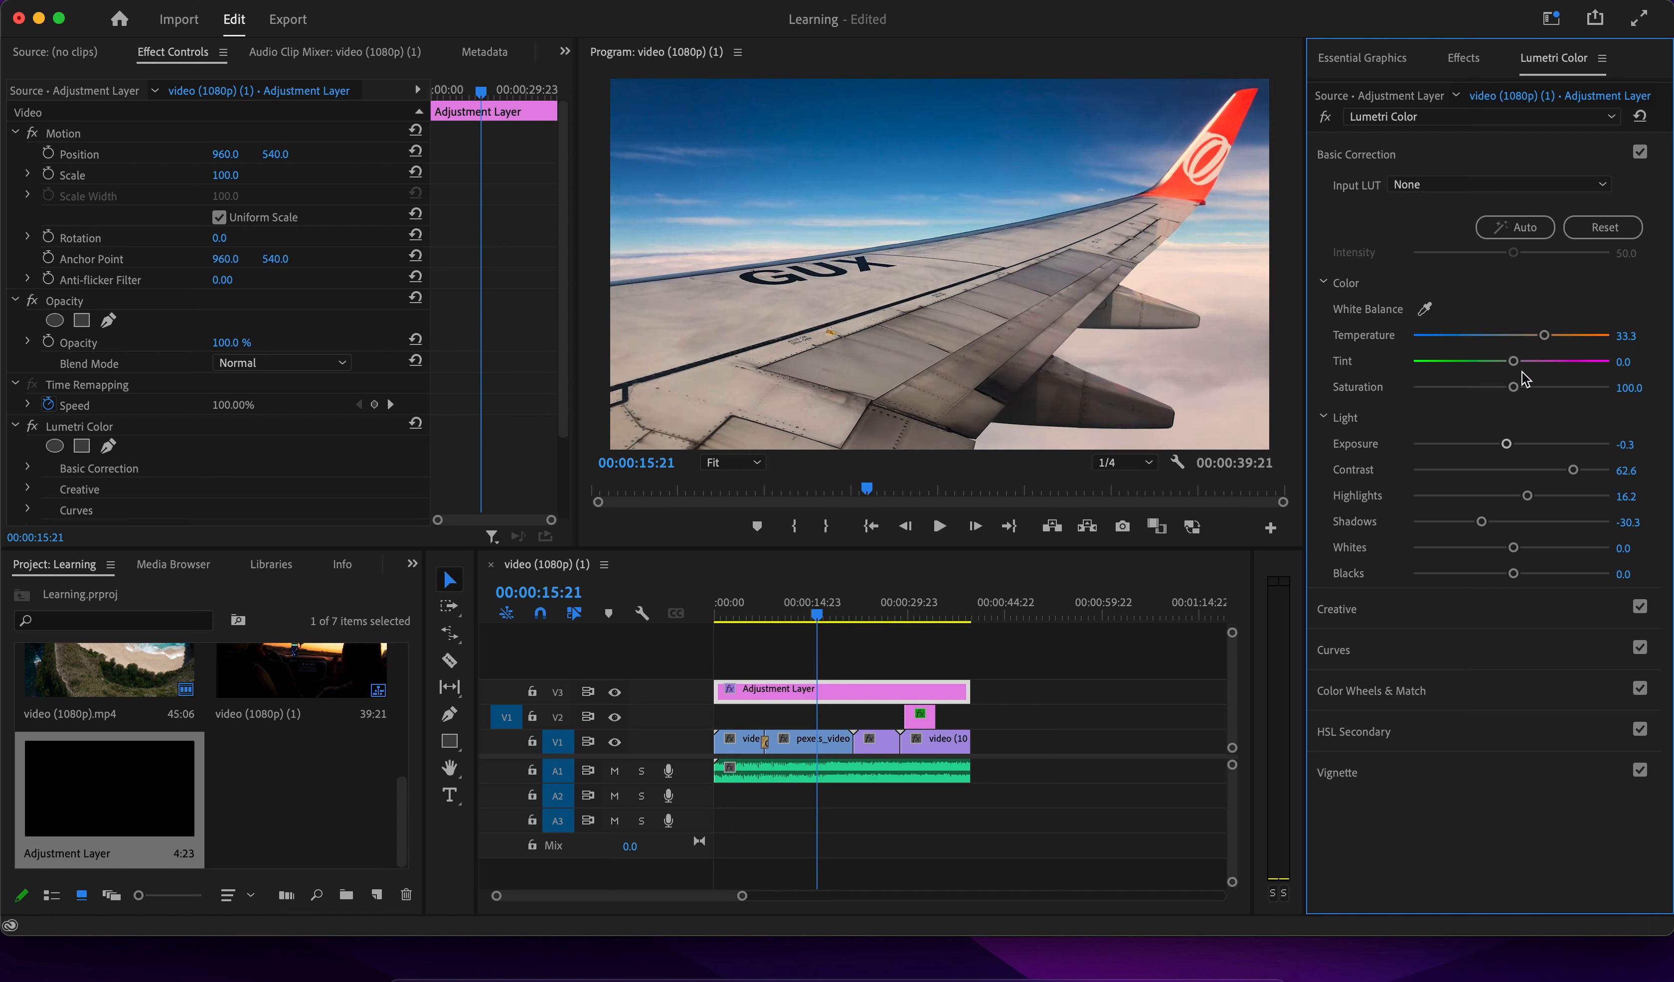
pyautogui.moveTo(1515, 363)
pyautogui.mouseDown()
pyautogui.moveTo(1500, 365)
pyautogui.moveTo(1515, 365)
pyautogui.mouseUp()
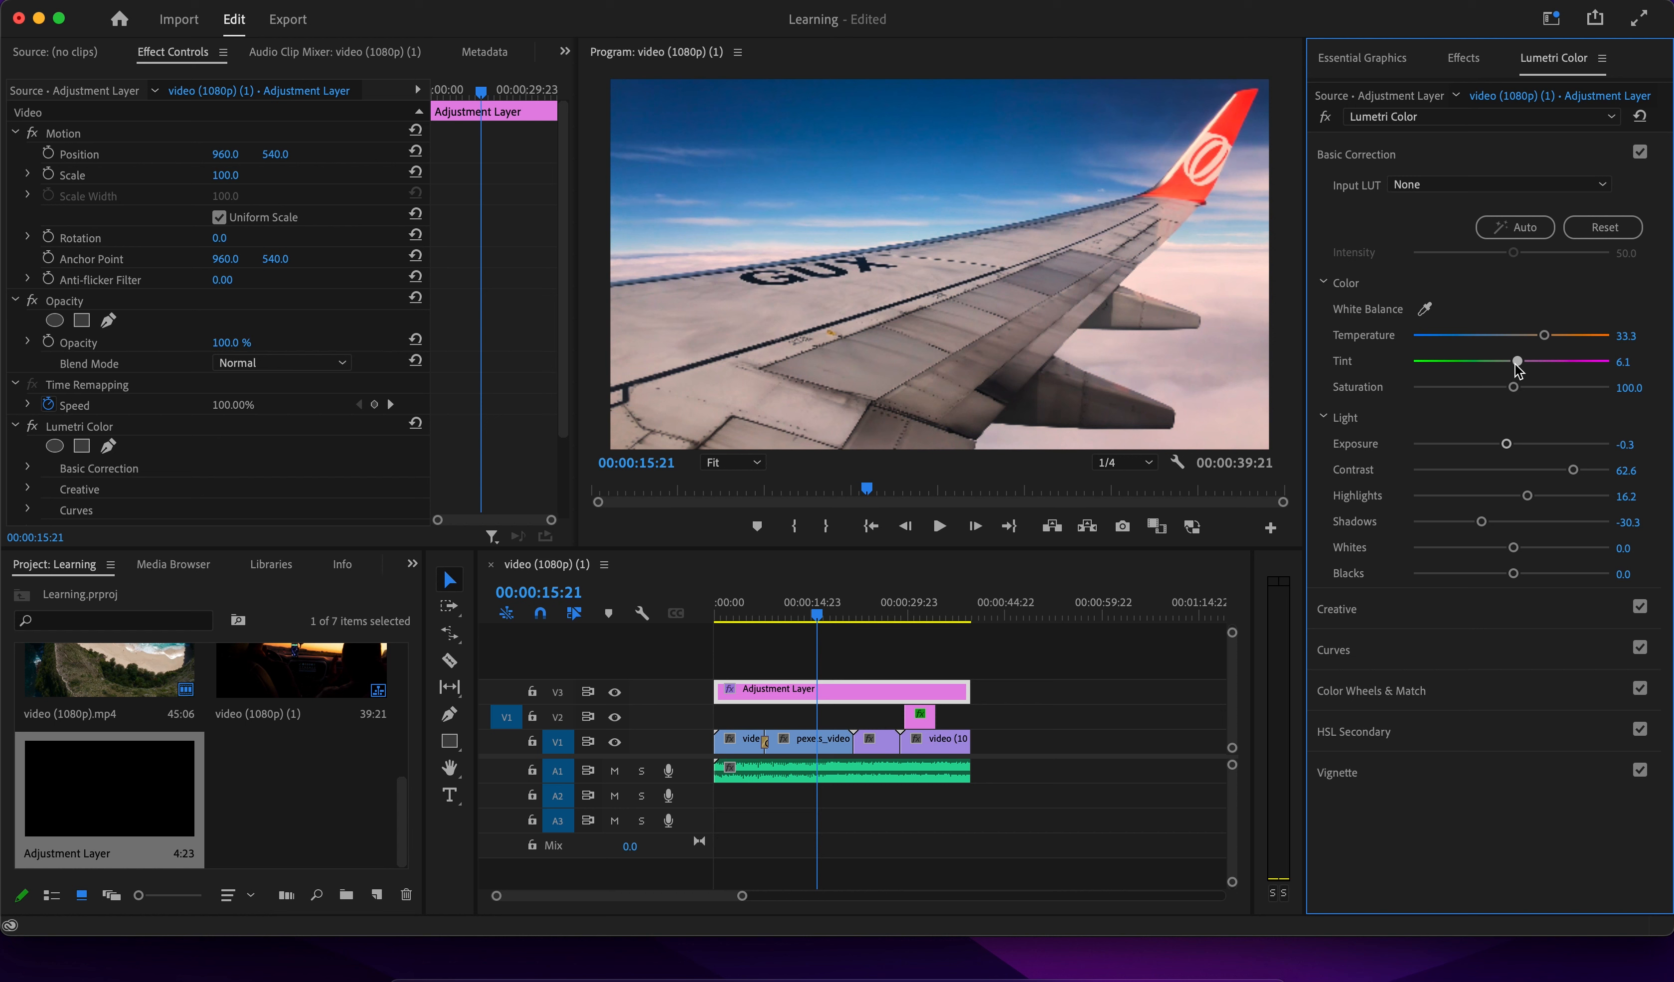
pyautogui.moveTo(1545, 335); pyautogui.dragTo(1537, 340)
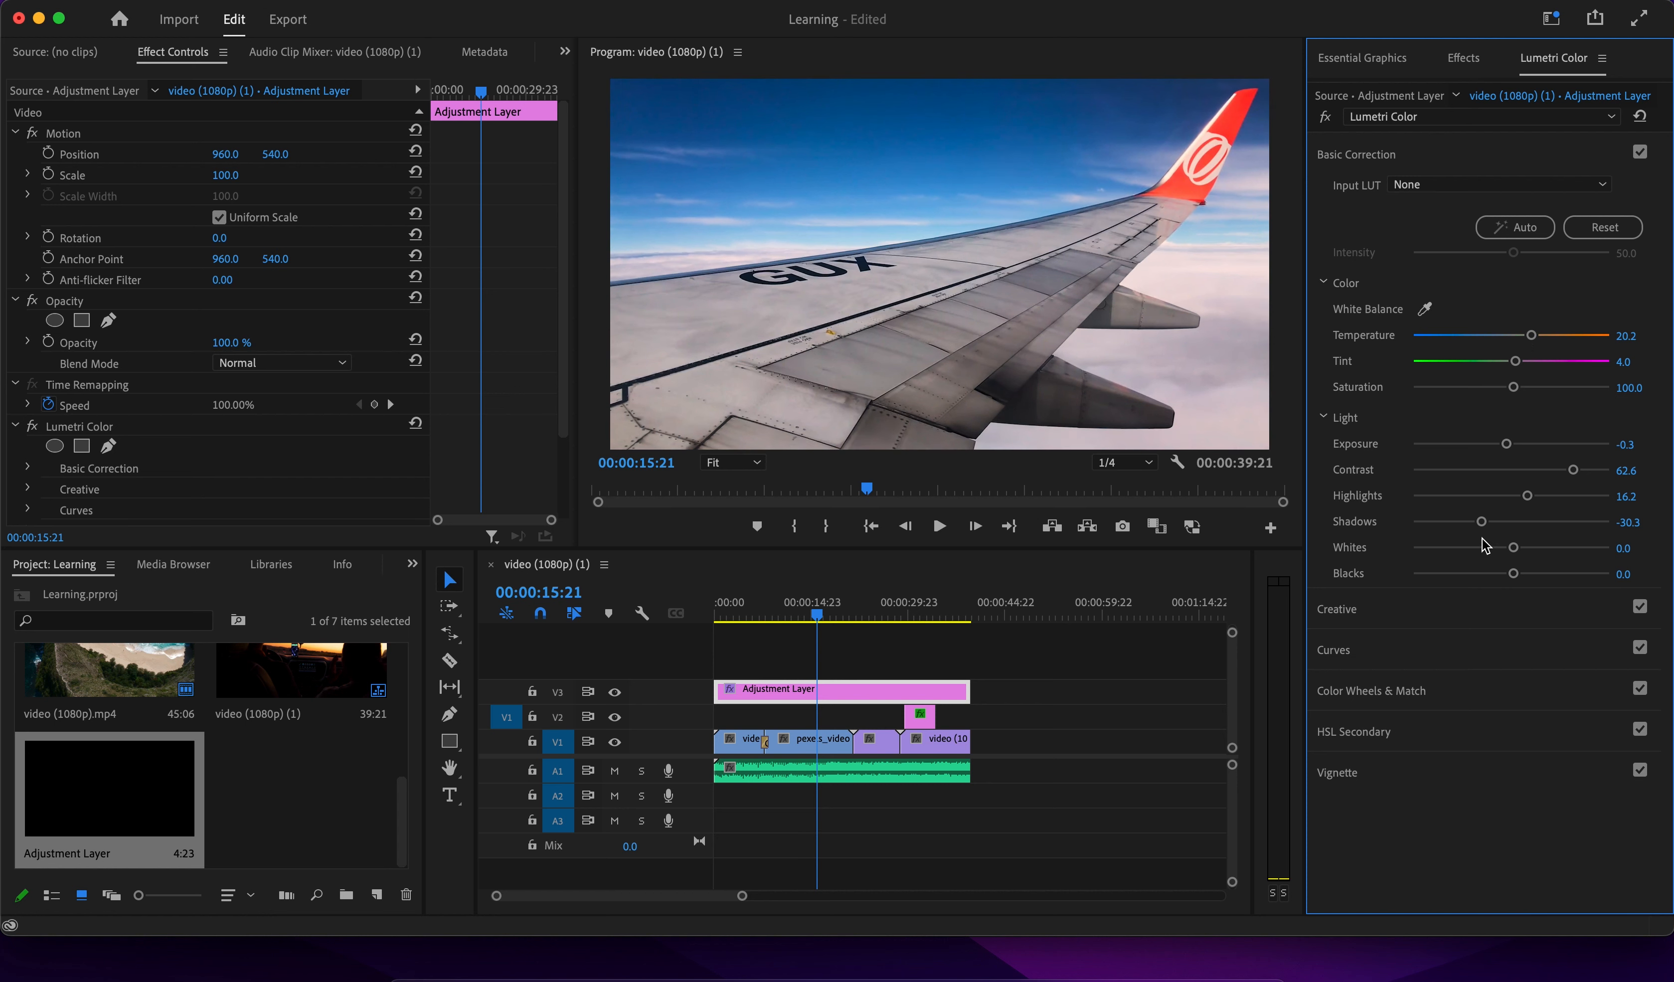
pyautogui.moveTo(1483, 523); pyautogui.dragTo(1480, 524)
# Check the color grade at the sequence's start and end, and play from the beginning into the airplane clip.
pyautogui.click(871, 526)
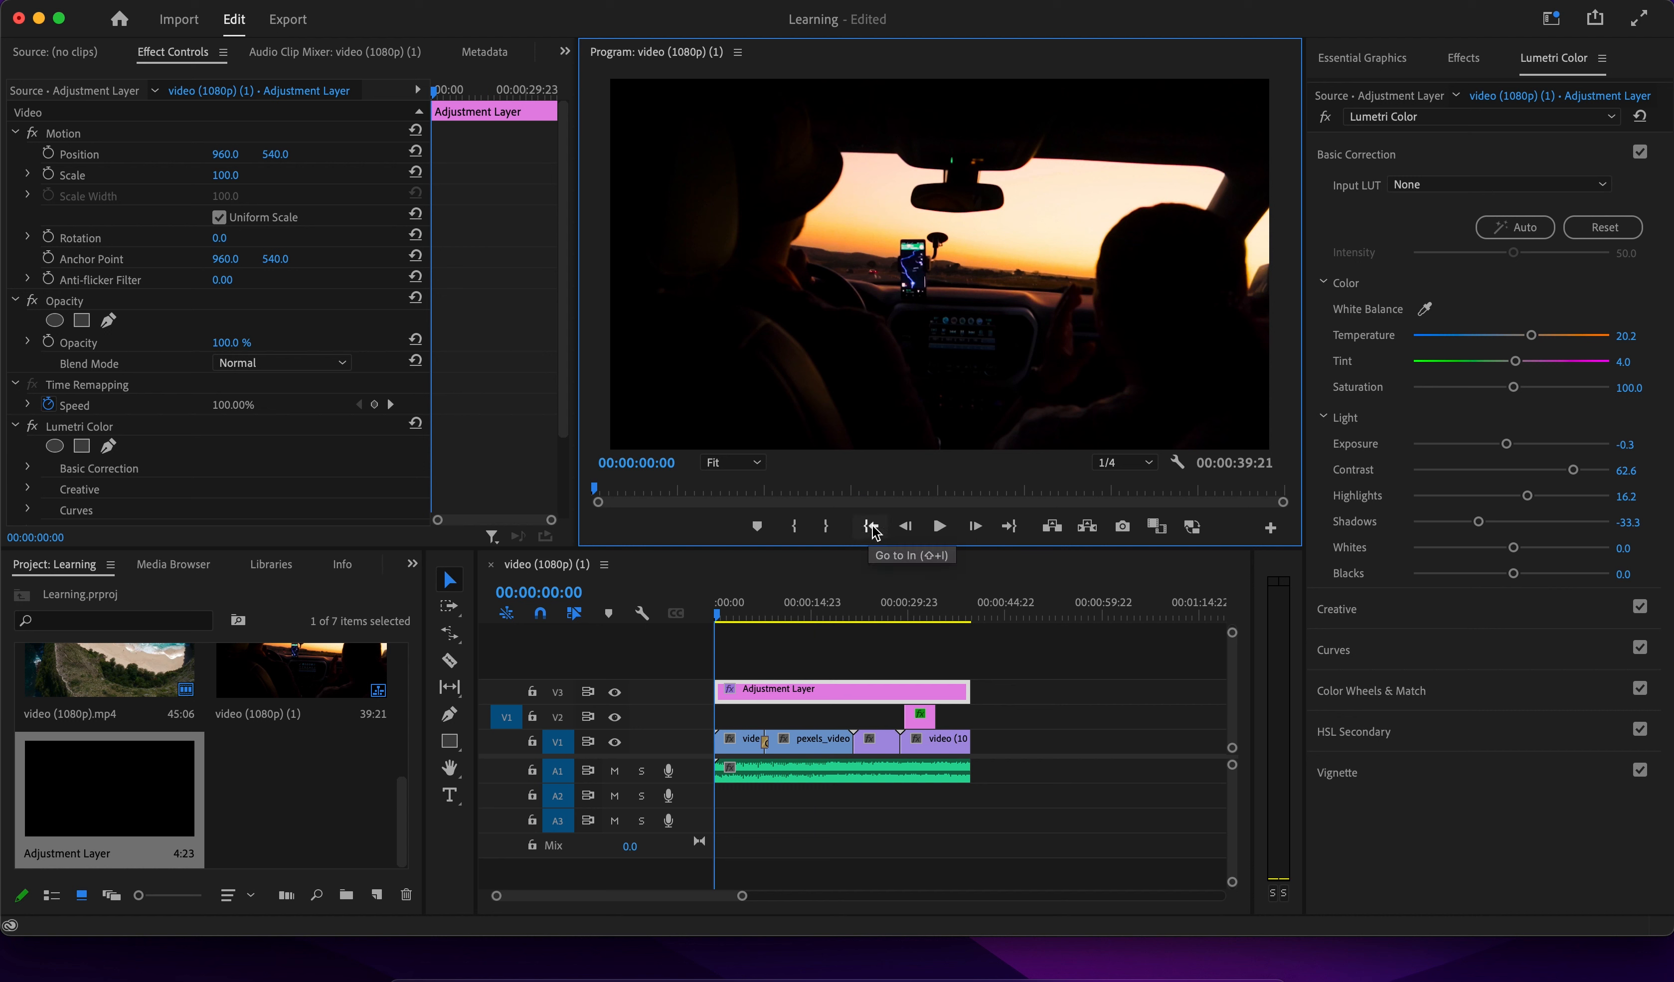
pyautogui.click(1010, 527)
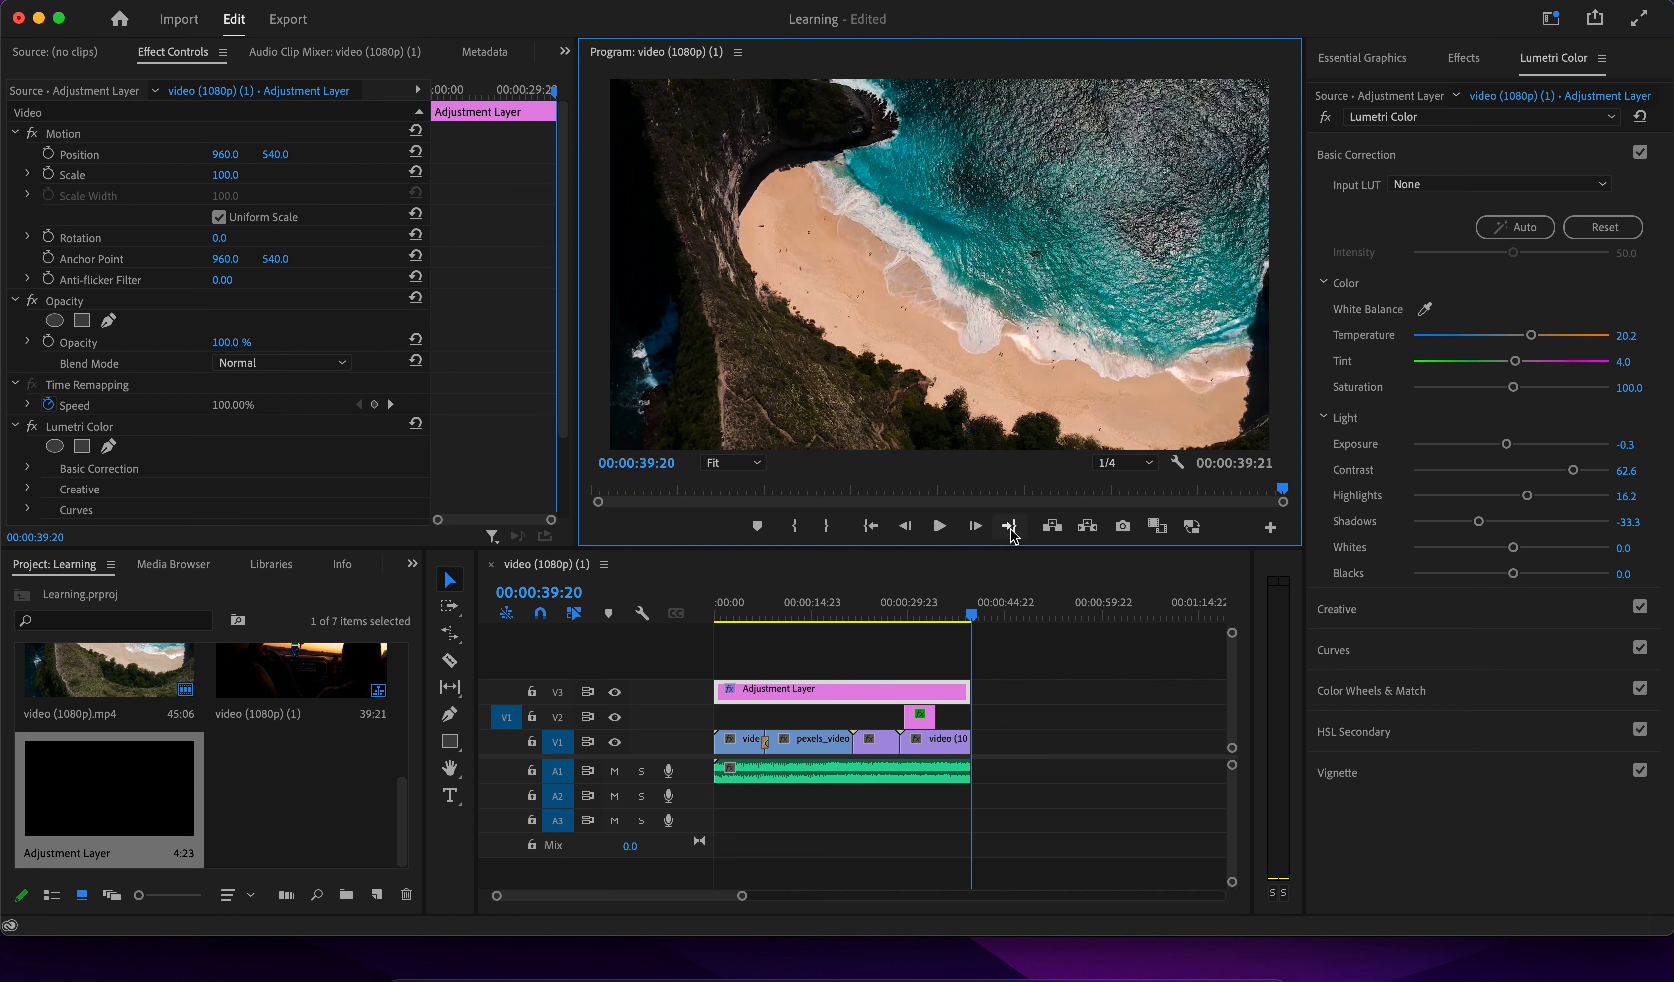
pyautogui.click(874, 530)
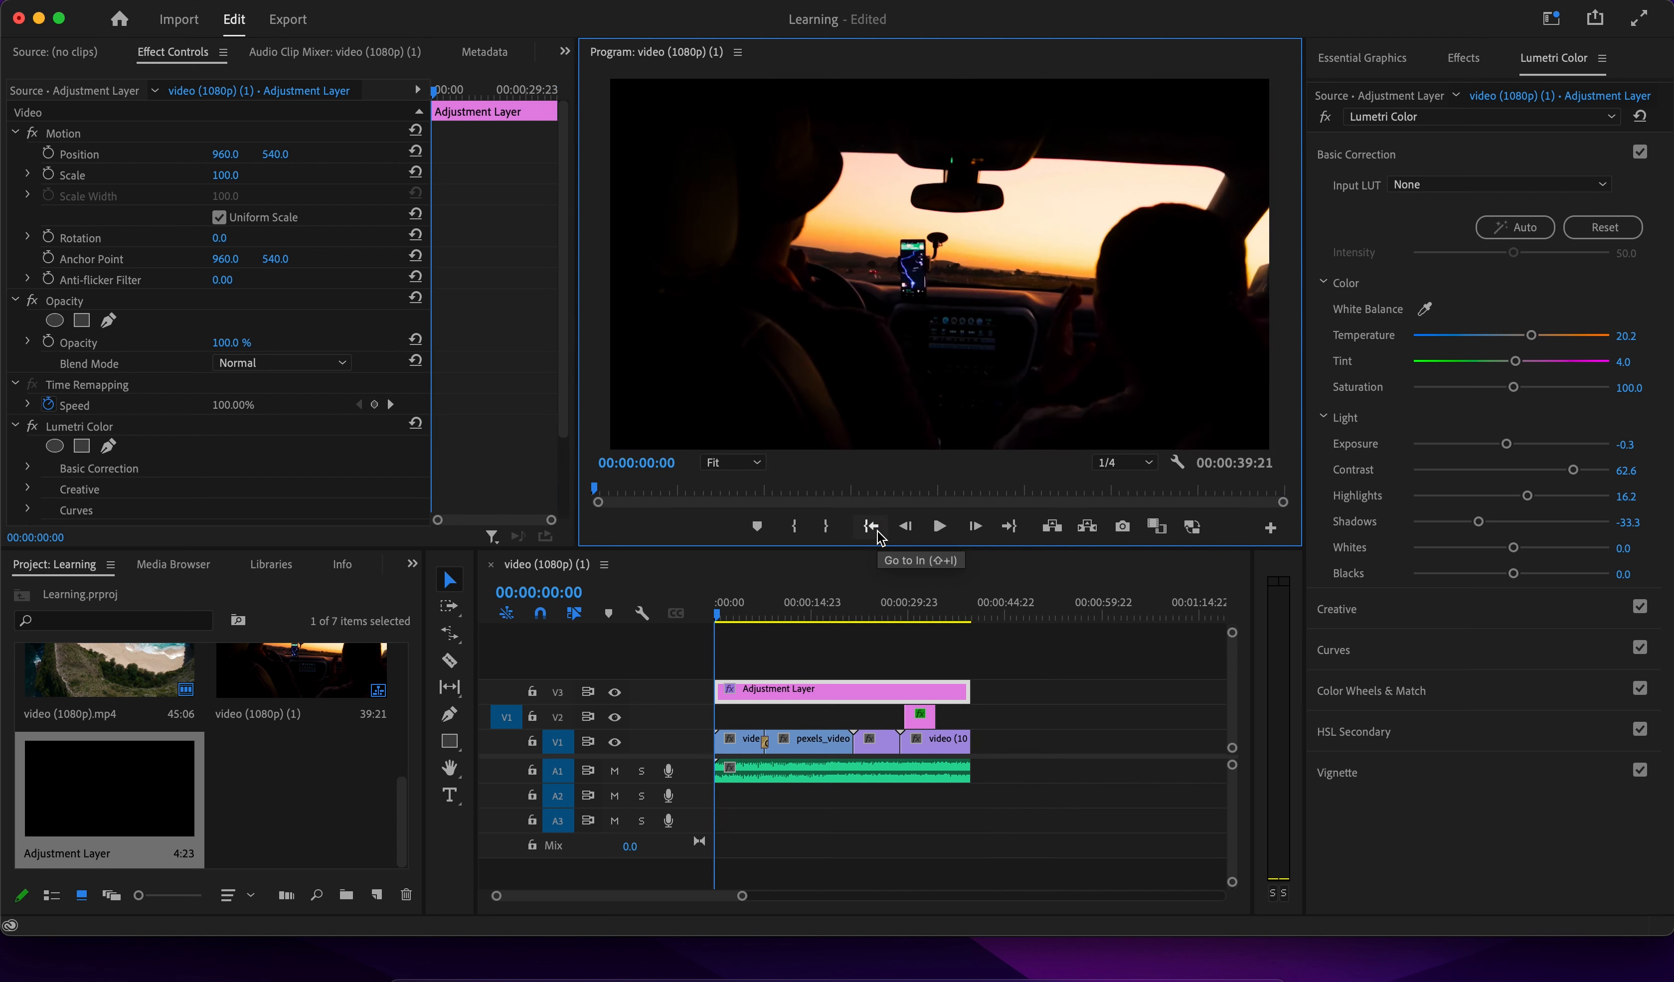
pyautogui.click(938, 528)
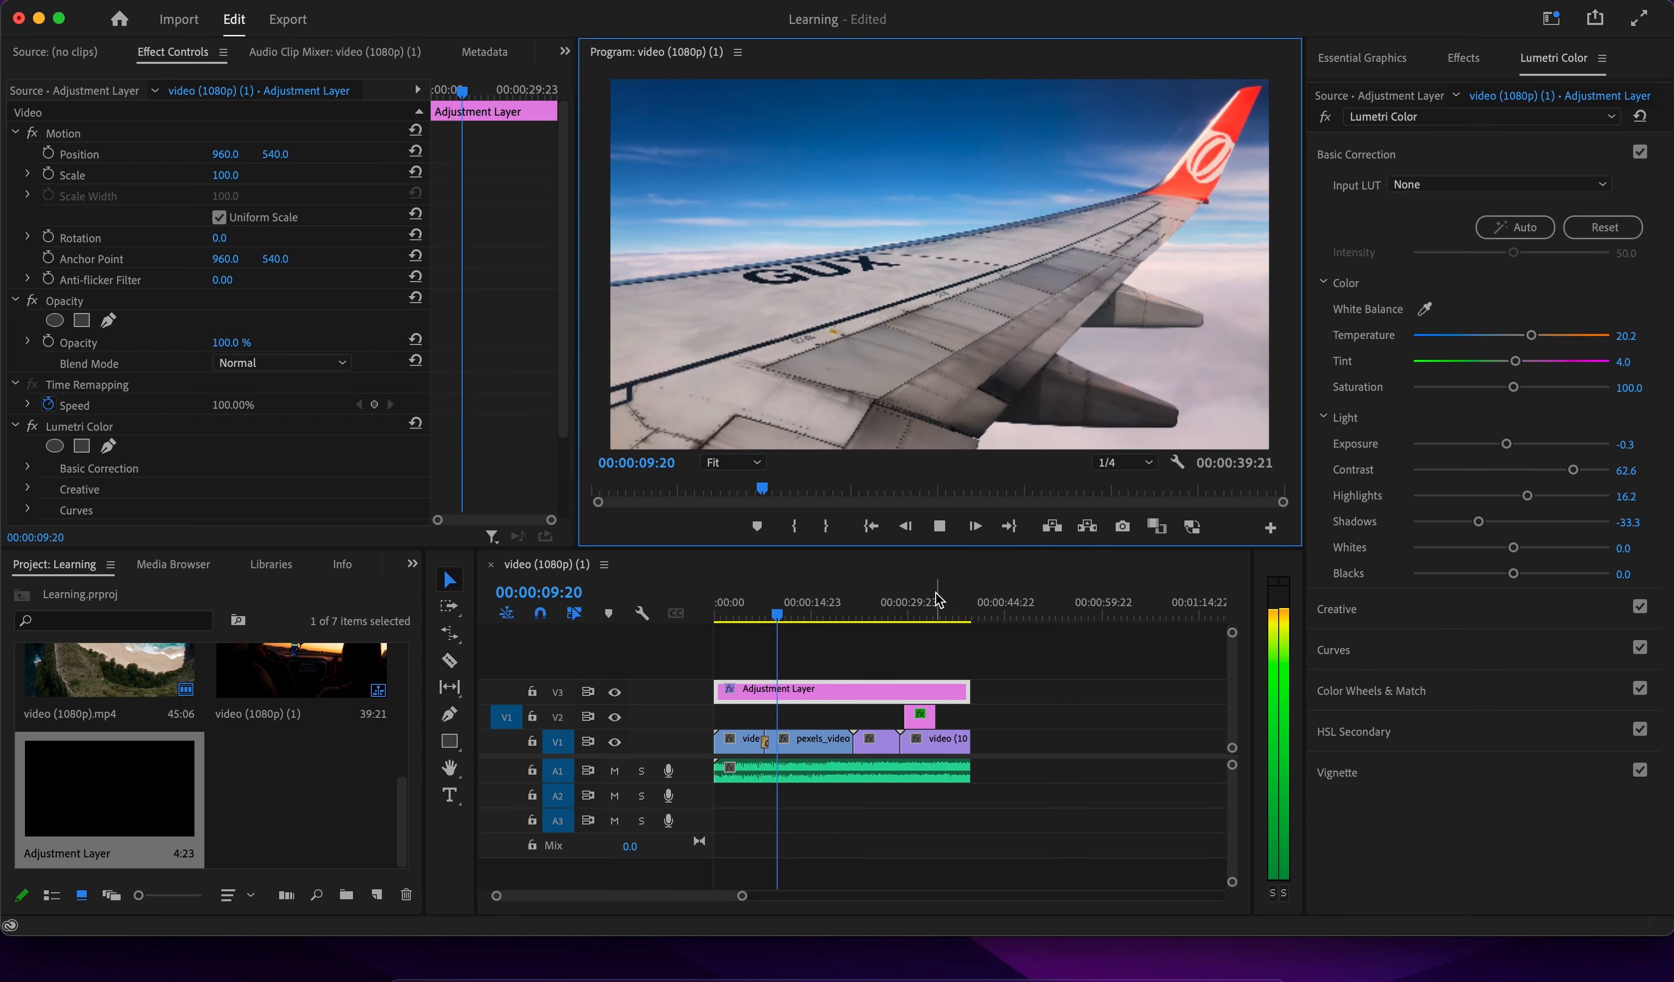
pyautogui.click(940, 528)
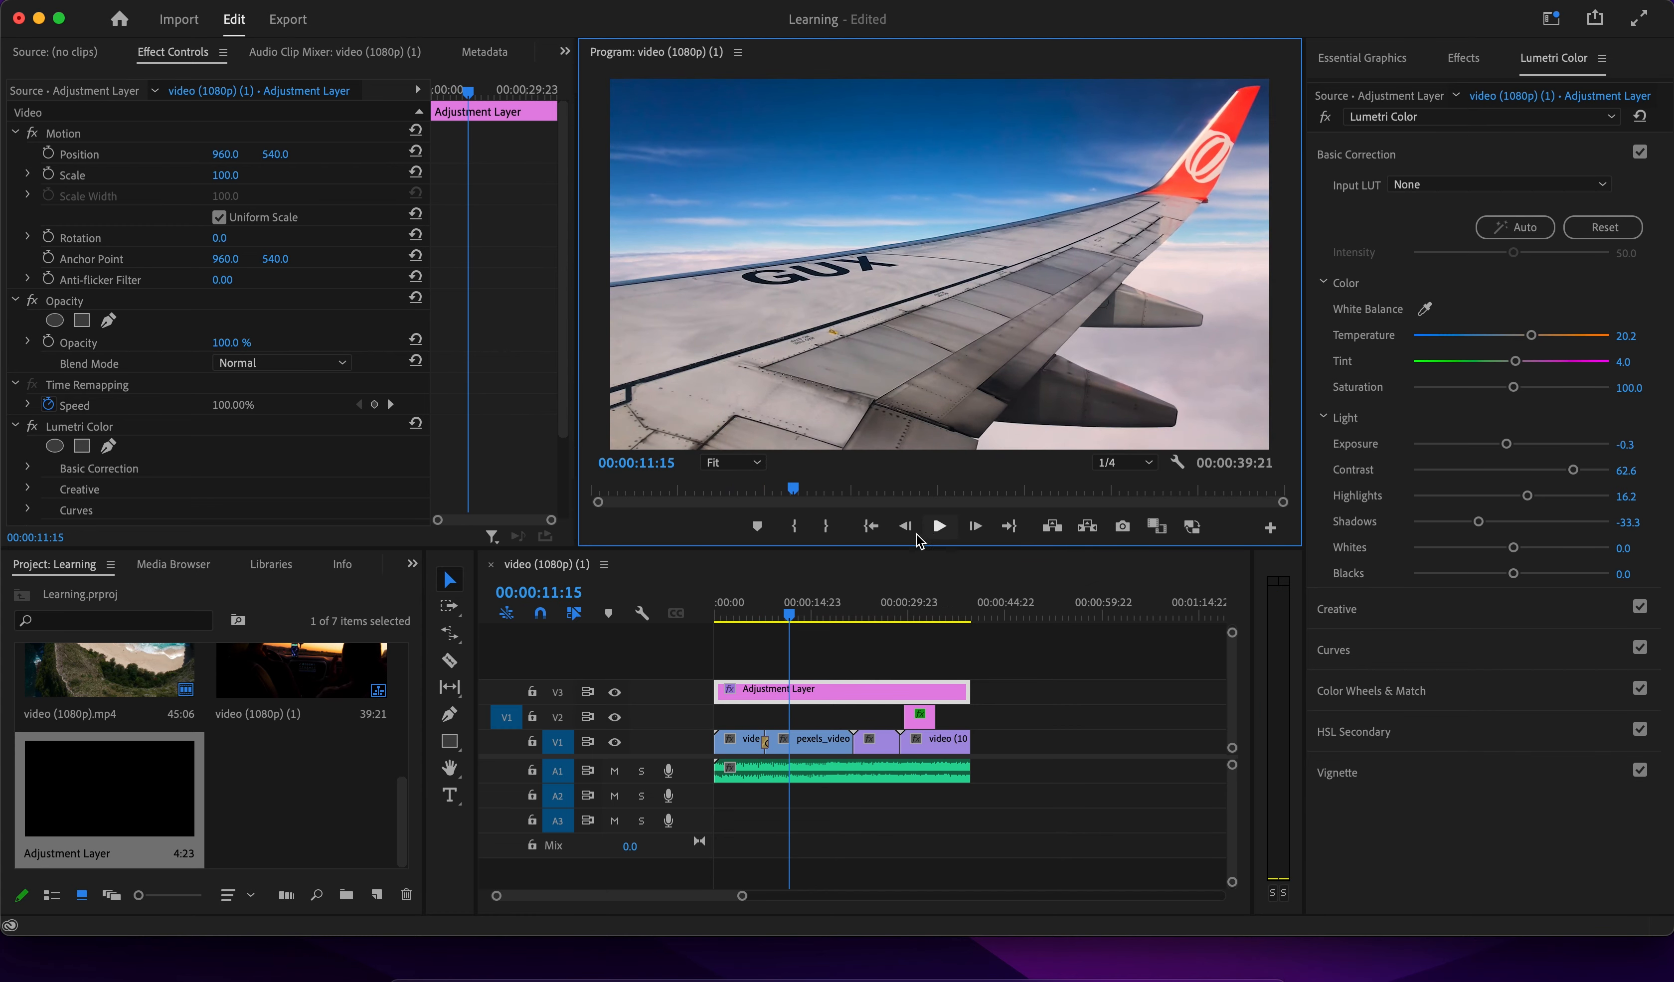
# Enlarge audio track A1 and slightly lower the music clip's volume line.
pyautogui.click(694, 784)
pyautogui.moveTo(694, 783); pyautogui.dragTo(692, 807)
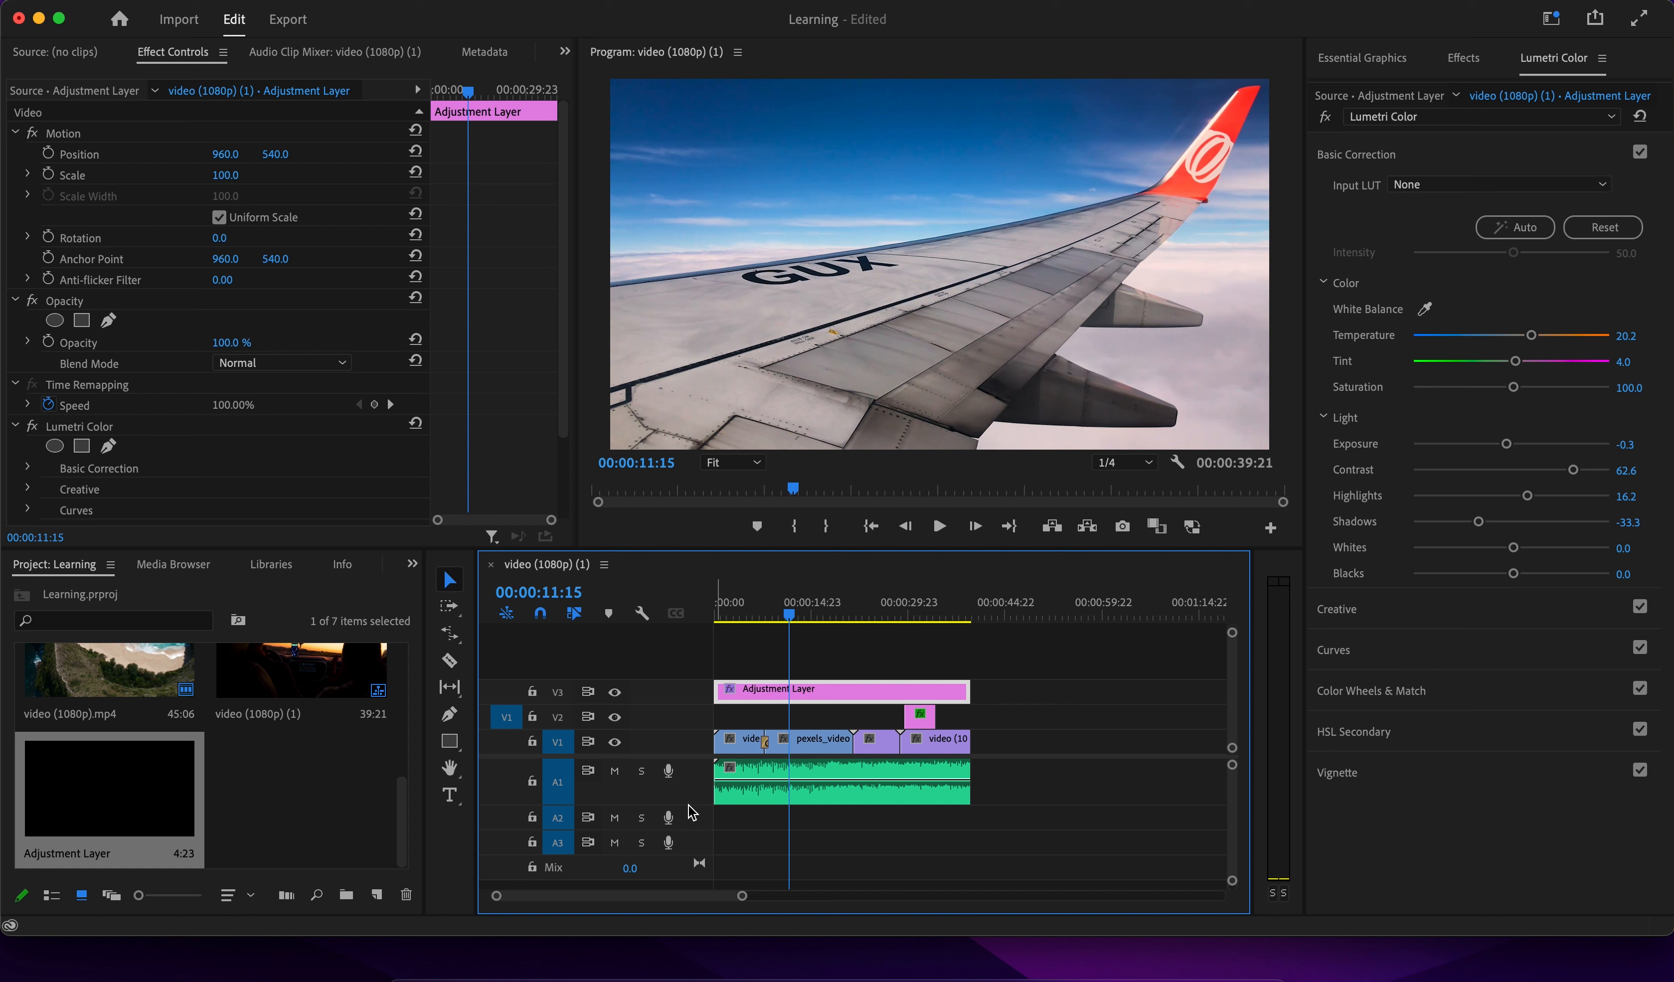
pyautogui.moveTo(753, 778)
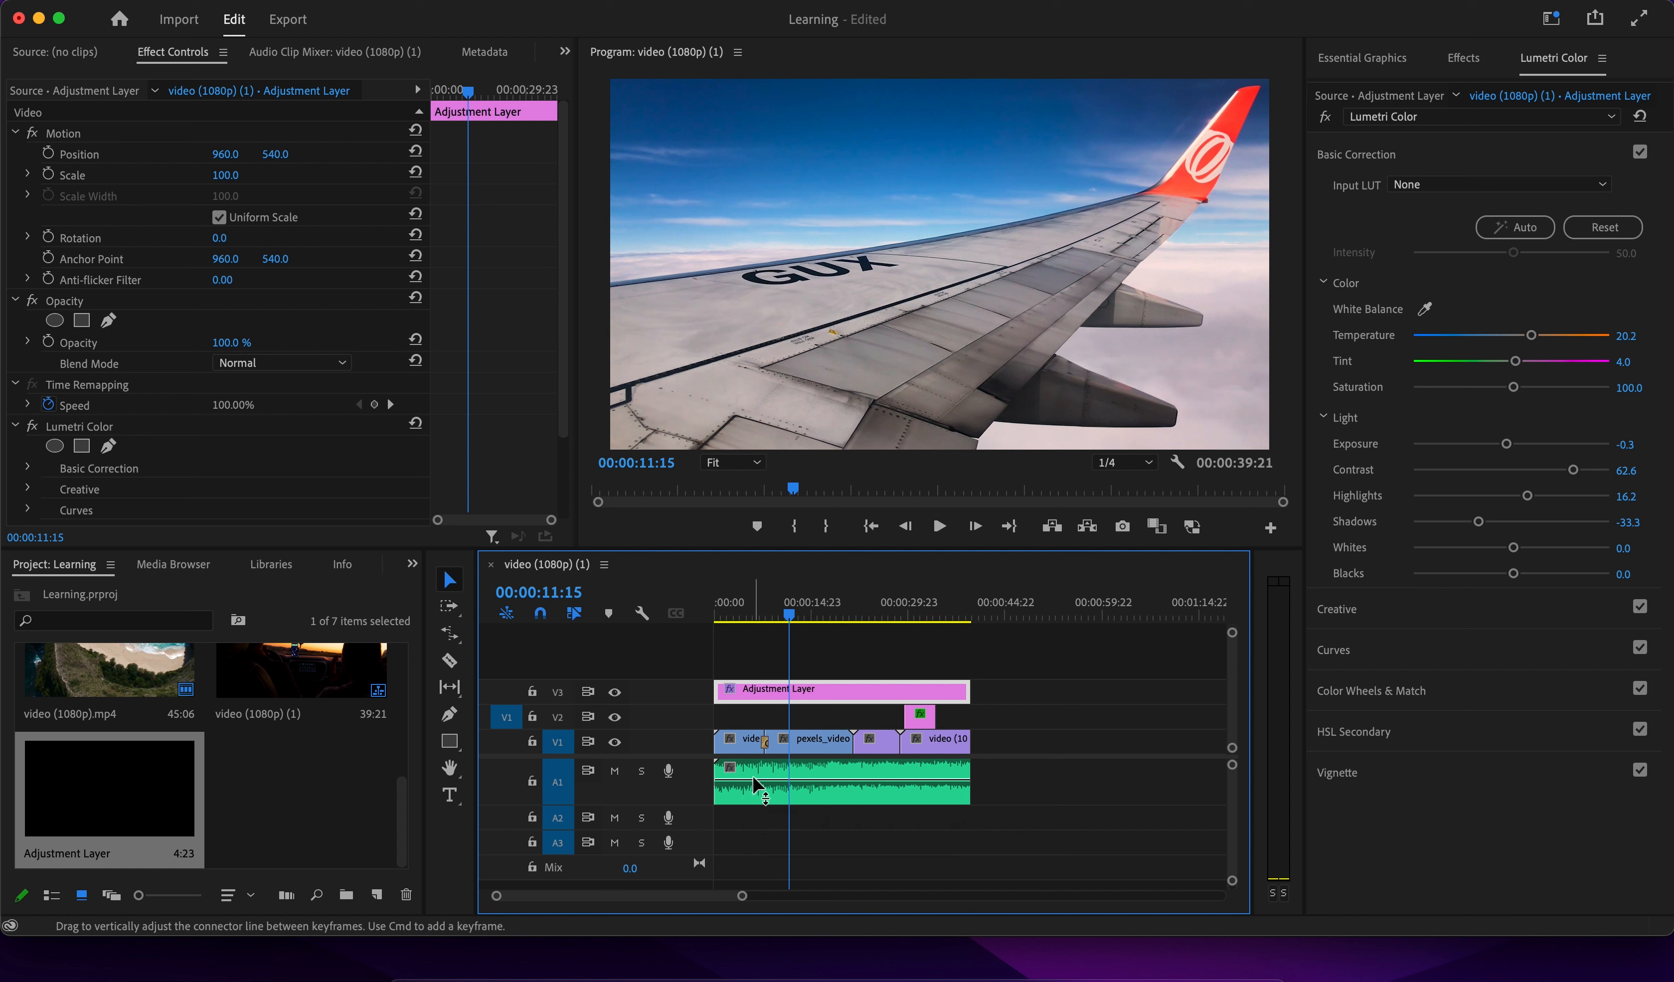
pyautogui.click(754, 779)
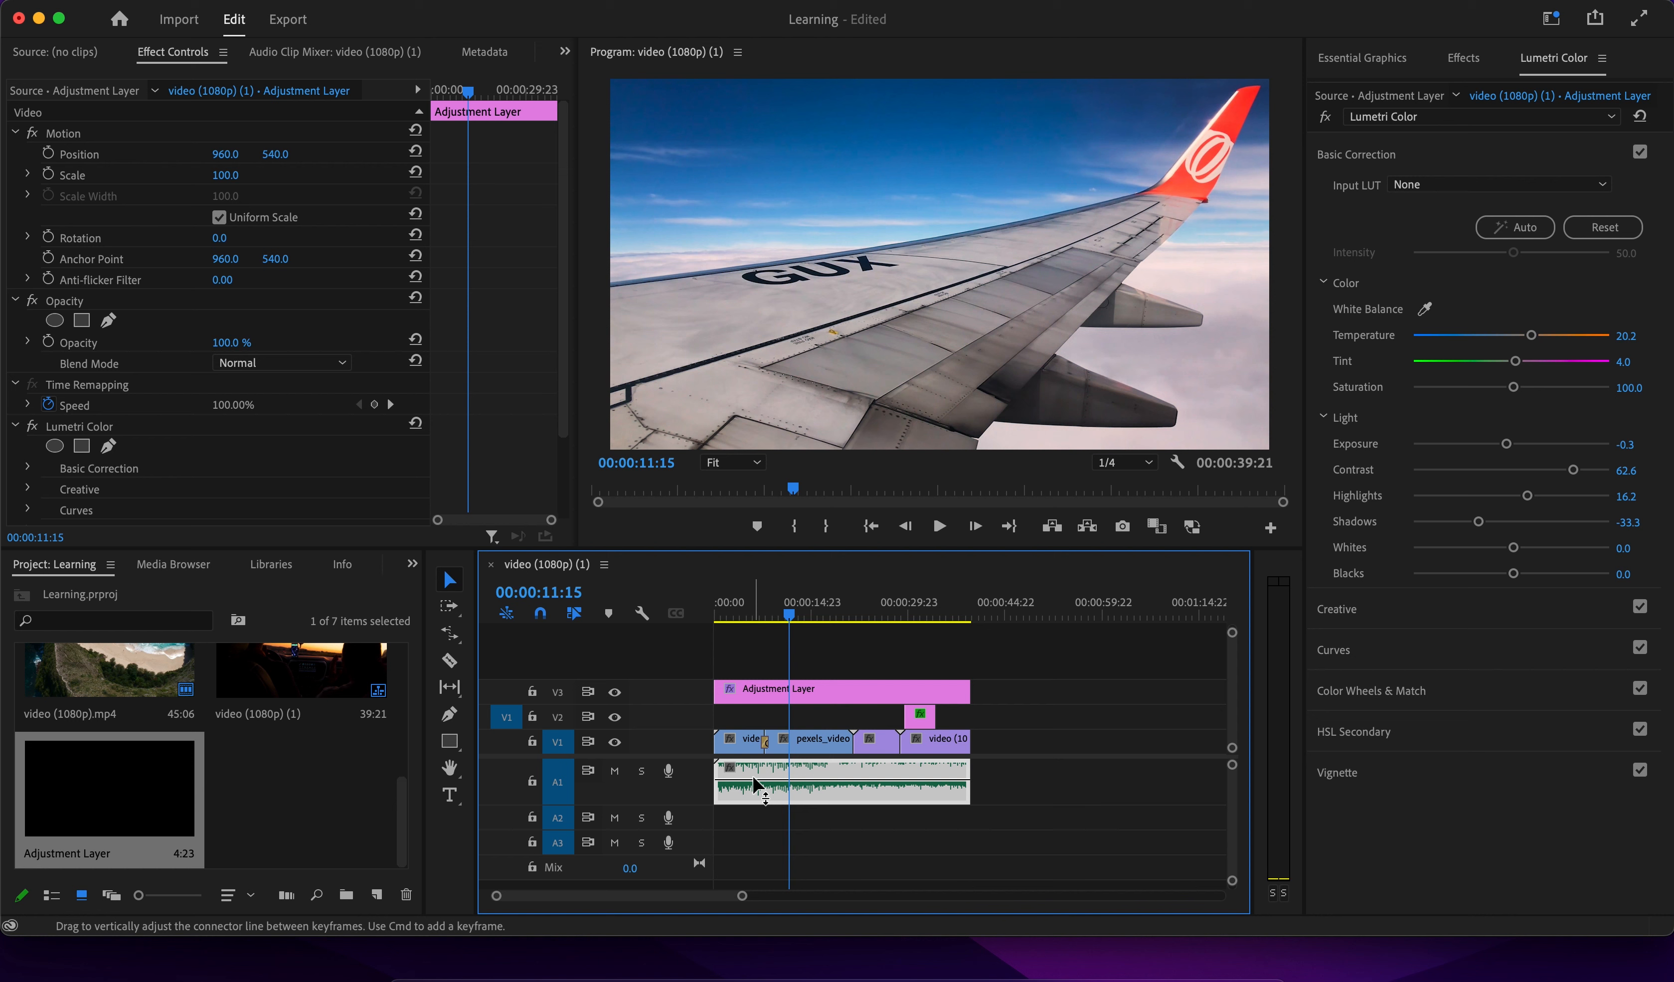
pyautogui.moveTo(753, 783); pyautogui.dragTo(754, 788)
# Play the sequence while testing the music clip's volume at -42.5 dB and raising it back up.
pyautogui.click(938, 526)
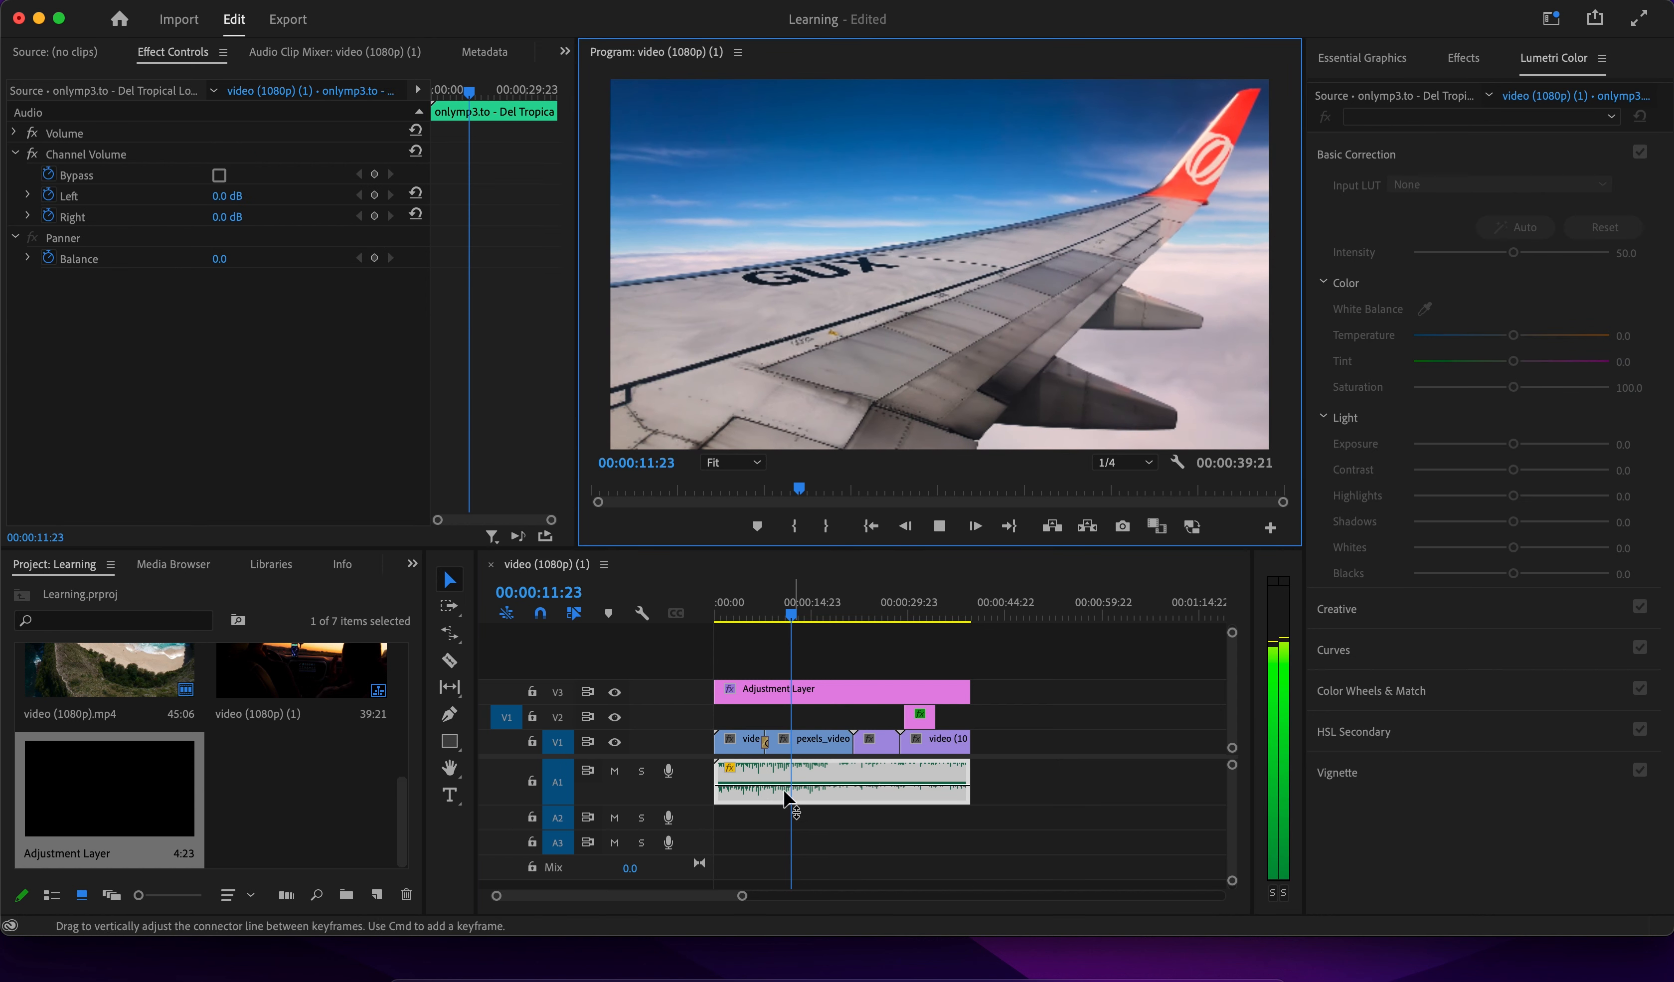
pyautogui.moveTo(771, 785); pyautogui.dragTo(771, 796)
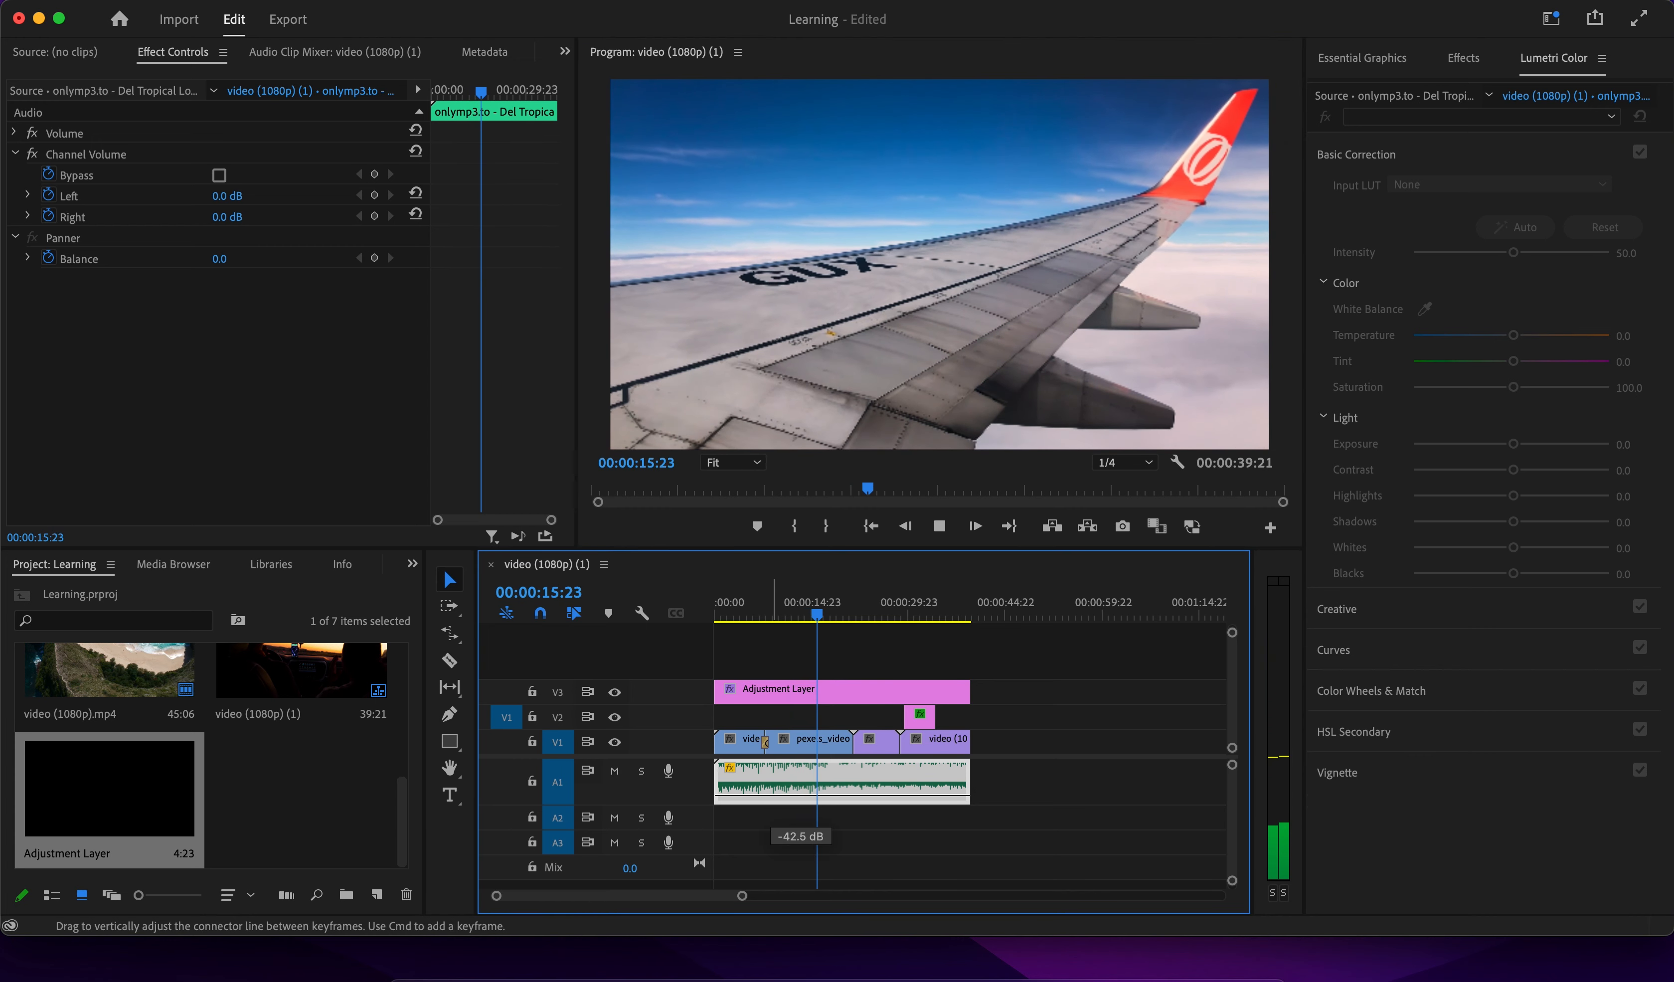
pyautogui.moveTo(770, 797)
pyautogui.mouseDown()
pyautogui.moveTo(770, 767)
pyautogui.moveTo(771, 784)
pyautogui.mouseUp()
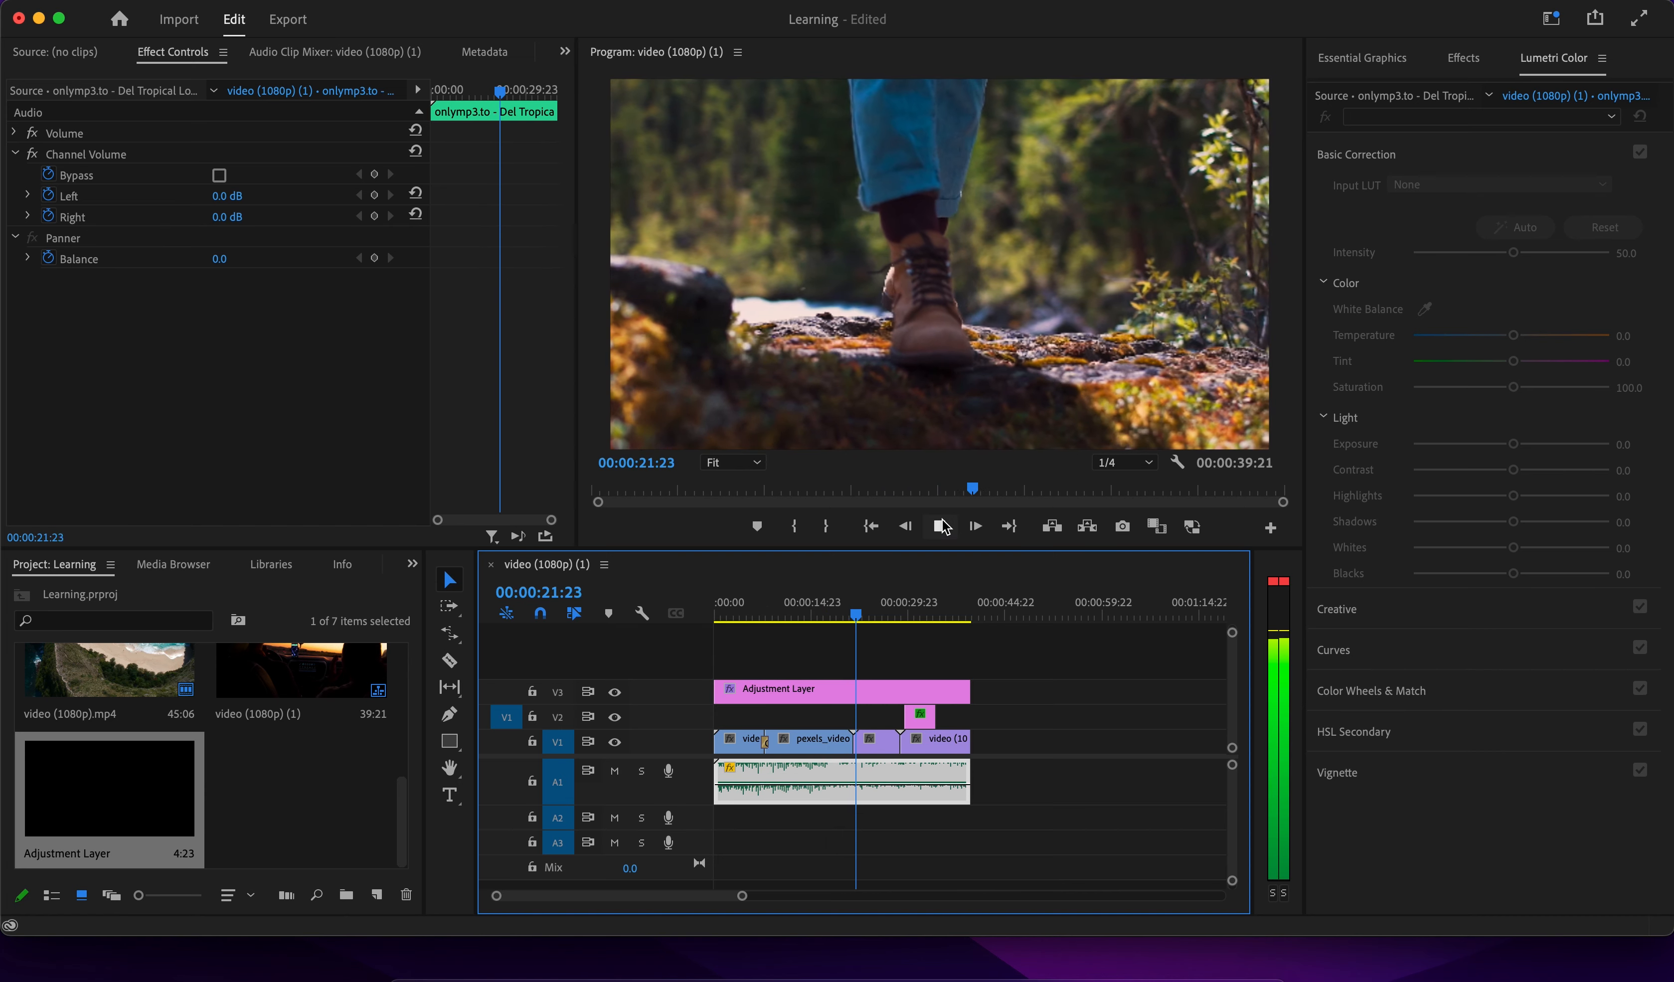
pyautogui.click(940, 526)
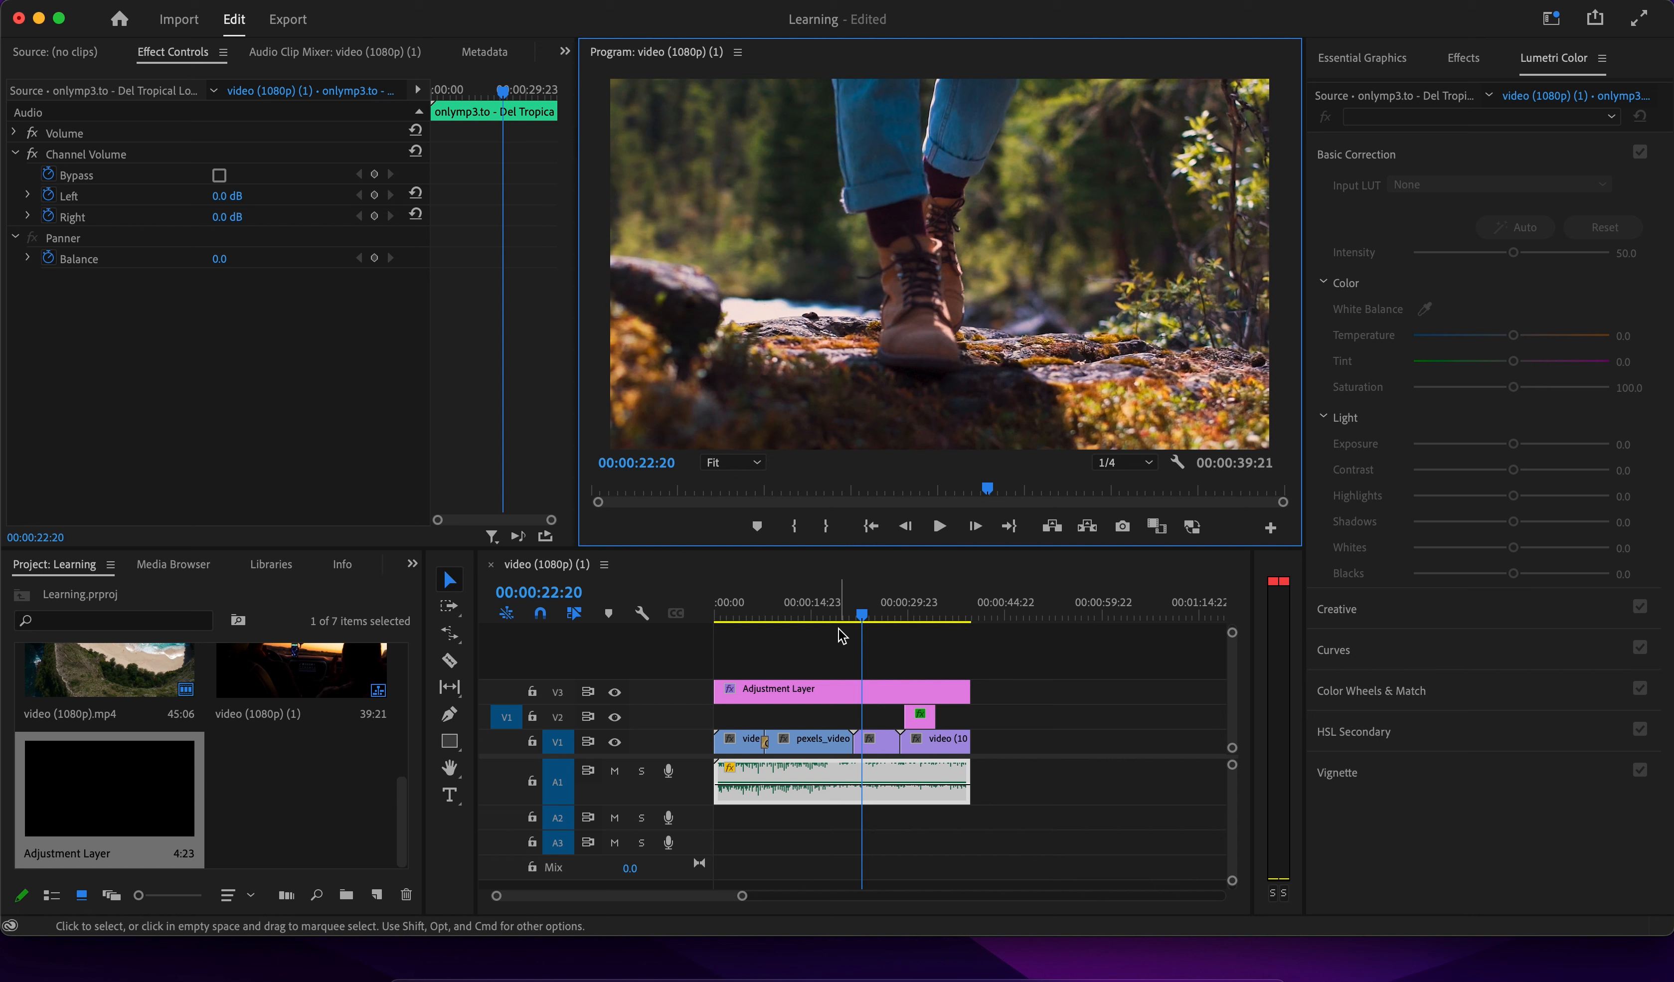
# Go back to the car clip at 00:00:02:22 and set the adjustment layer's Temperature to 12.1.
pyautogui.moveTo(865, 619); pyautogui.dragTo(711, 648)
pyautogui.press('space')
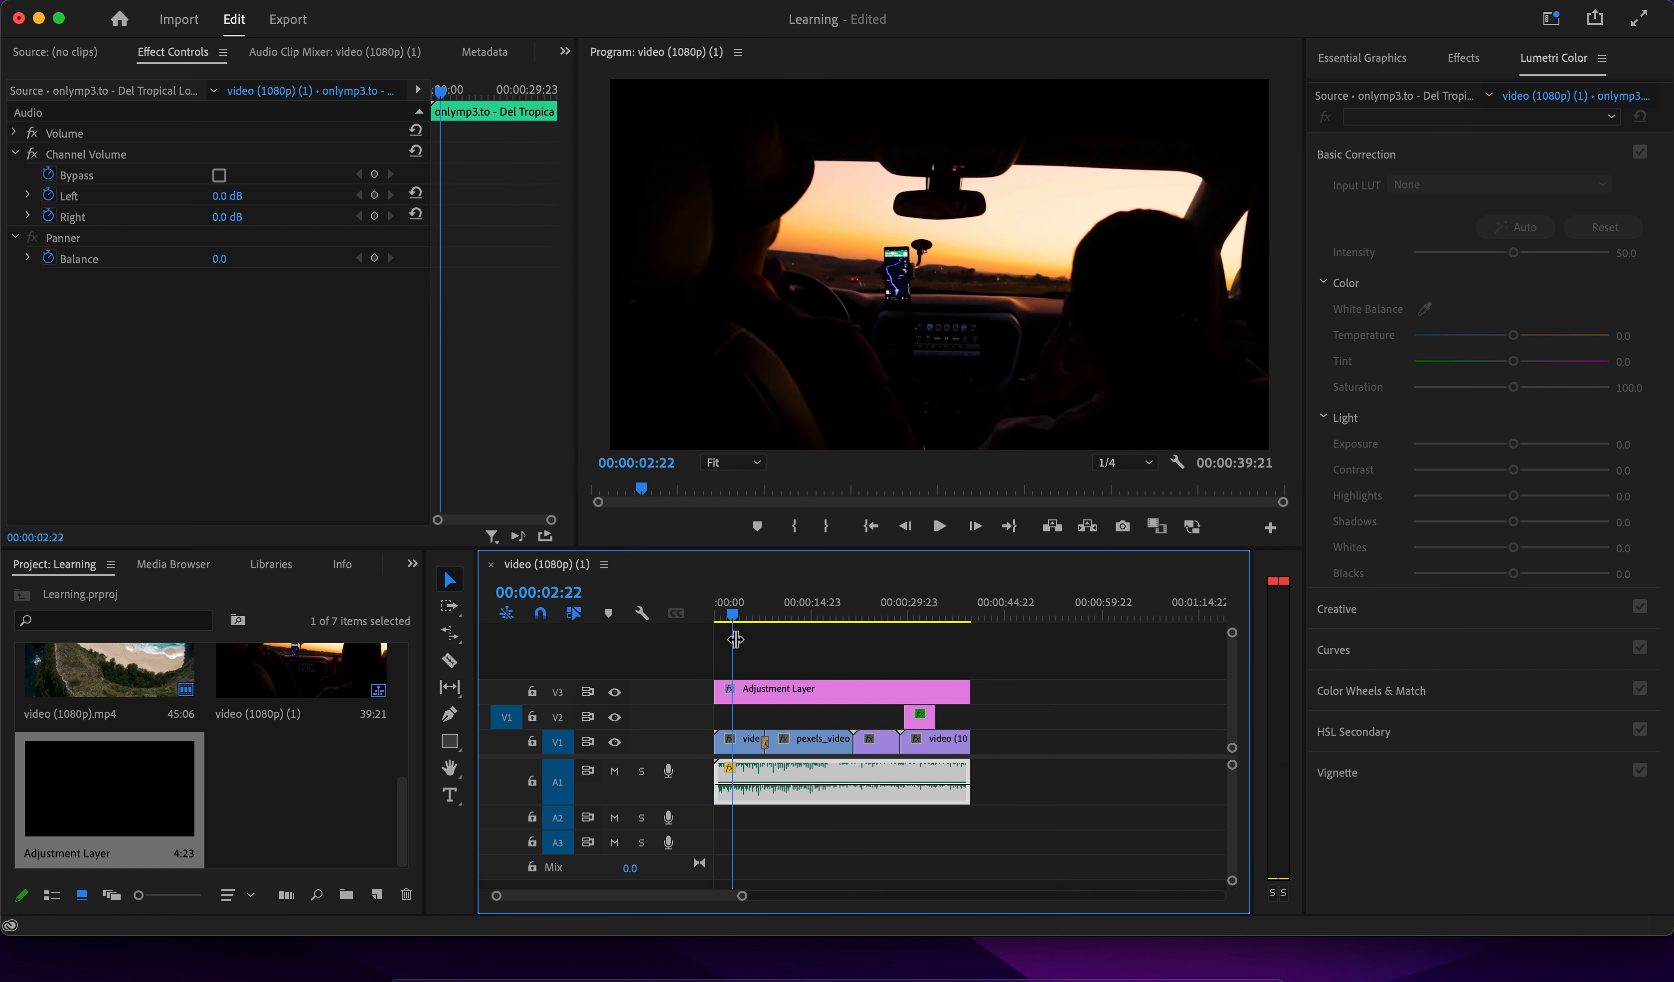
pyautogui.click(820, 696)
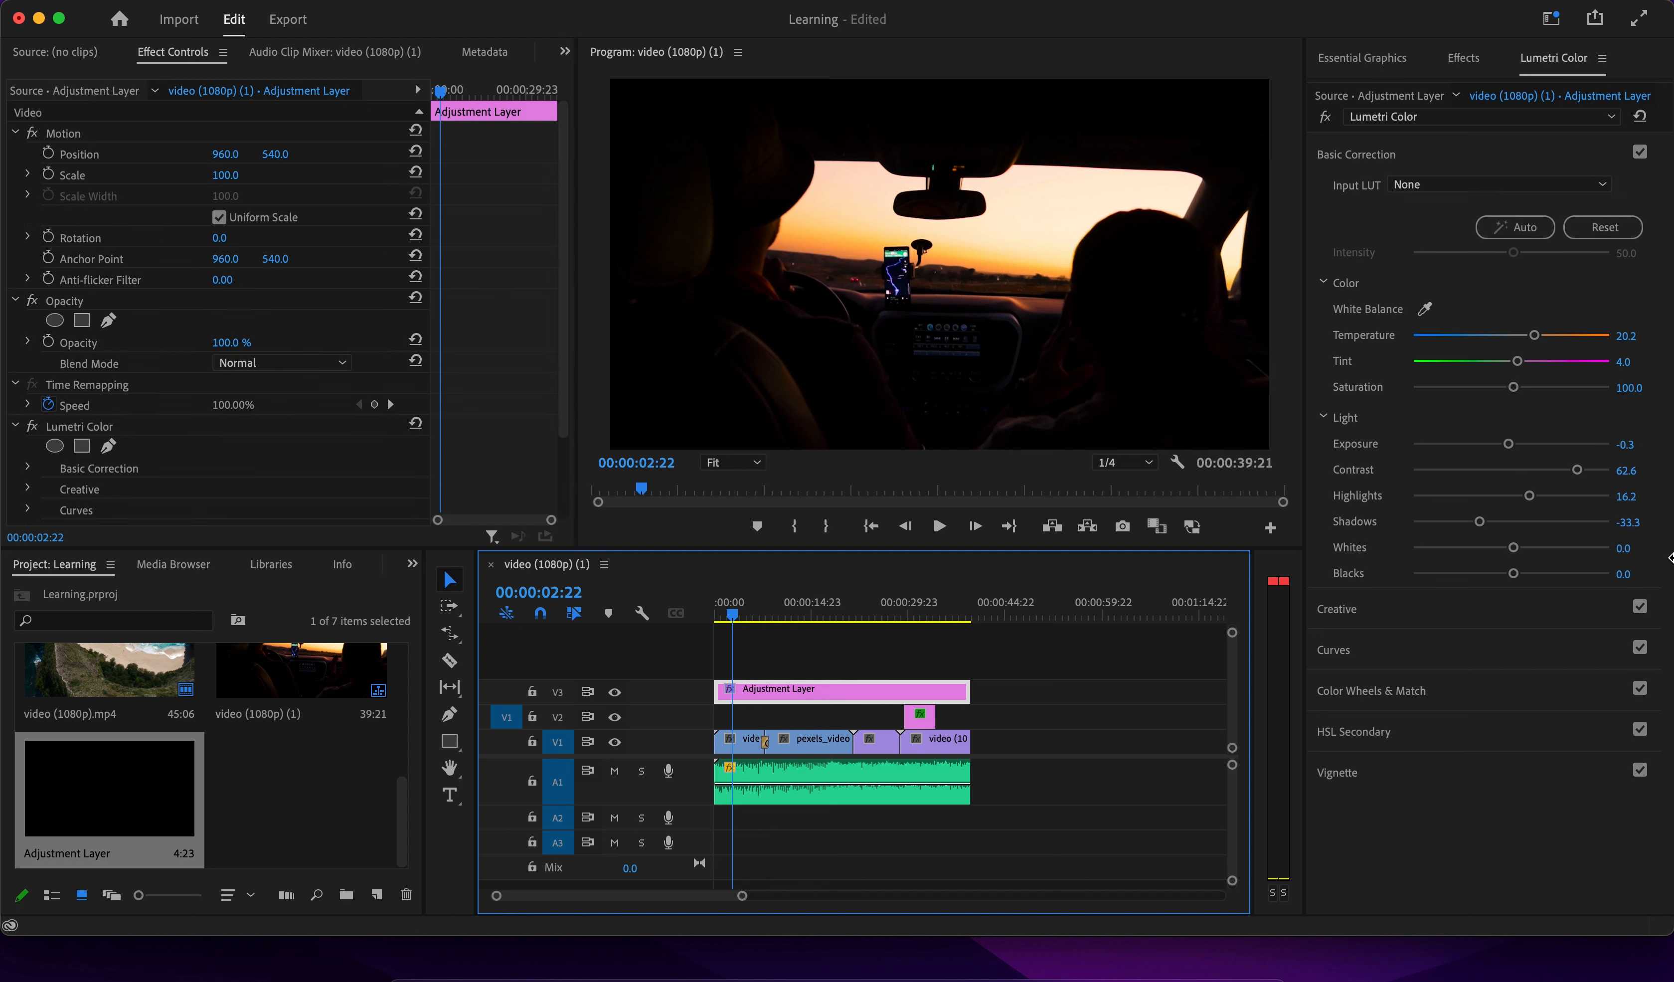
pyautogui.moveTo(1533, 335); pyautogui.dragTo(1524, 337)
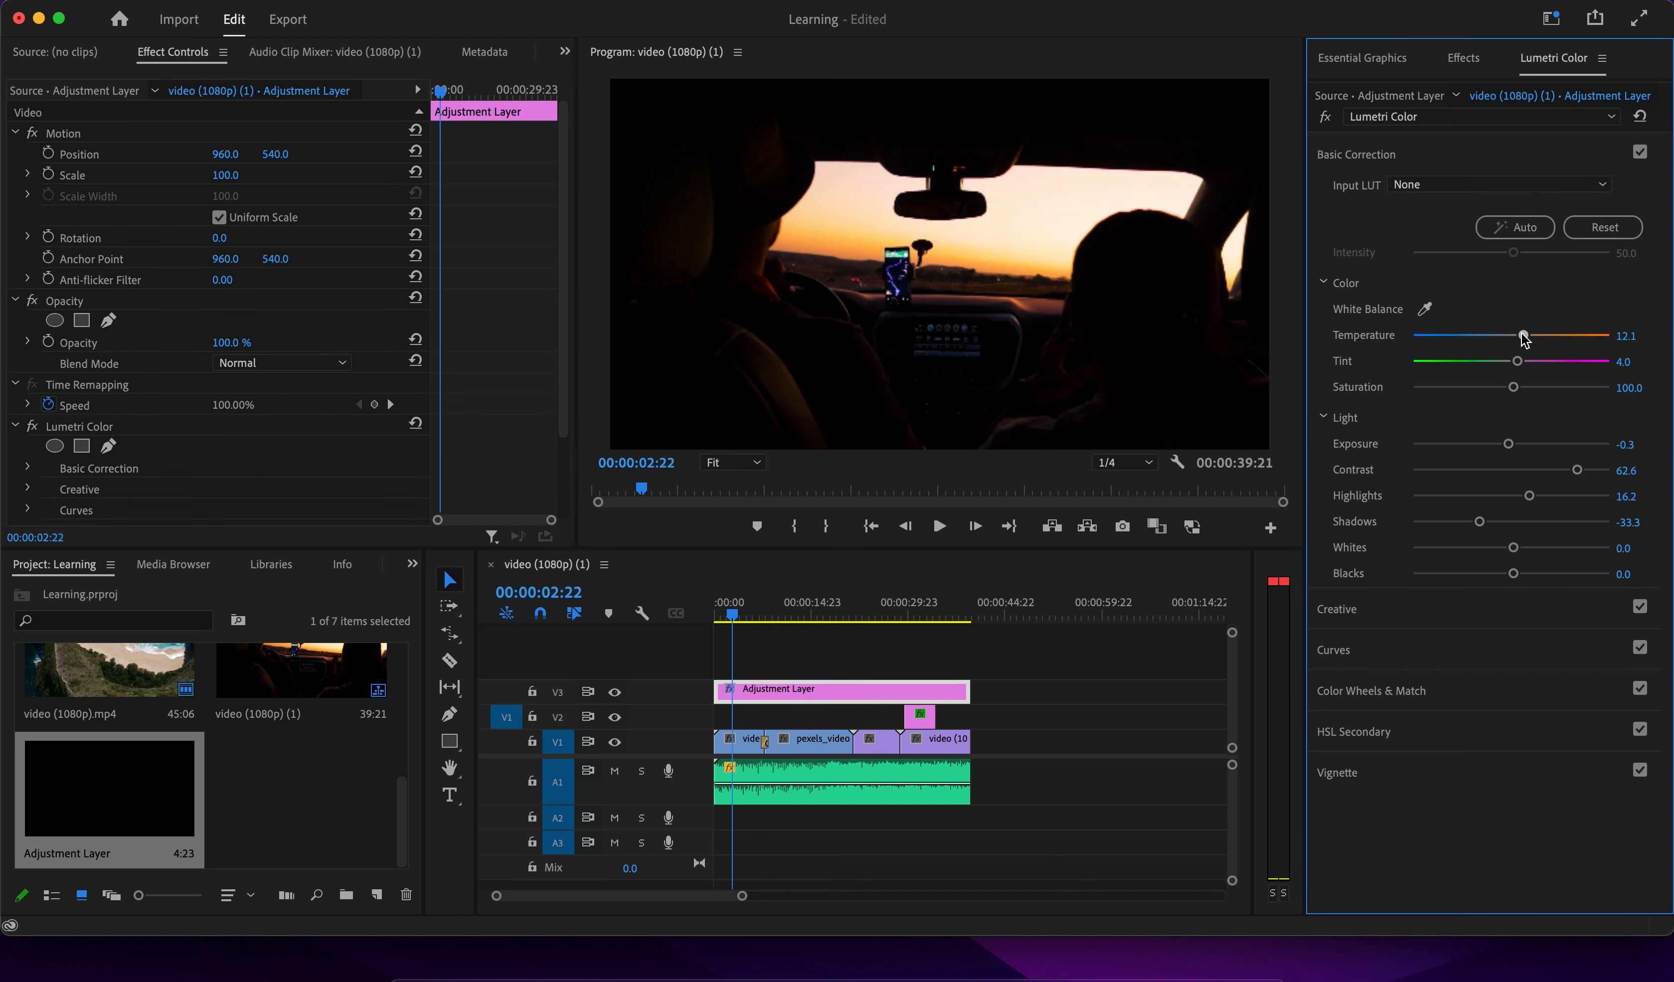
# Cool the first car clip on V1 by setting its own Temperature to -21.2, and move the playhead to 00:00:02:00.
pyautogui.click(747, 742)
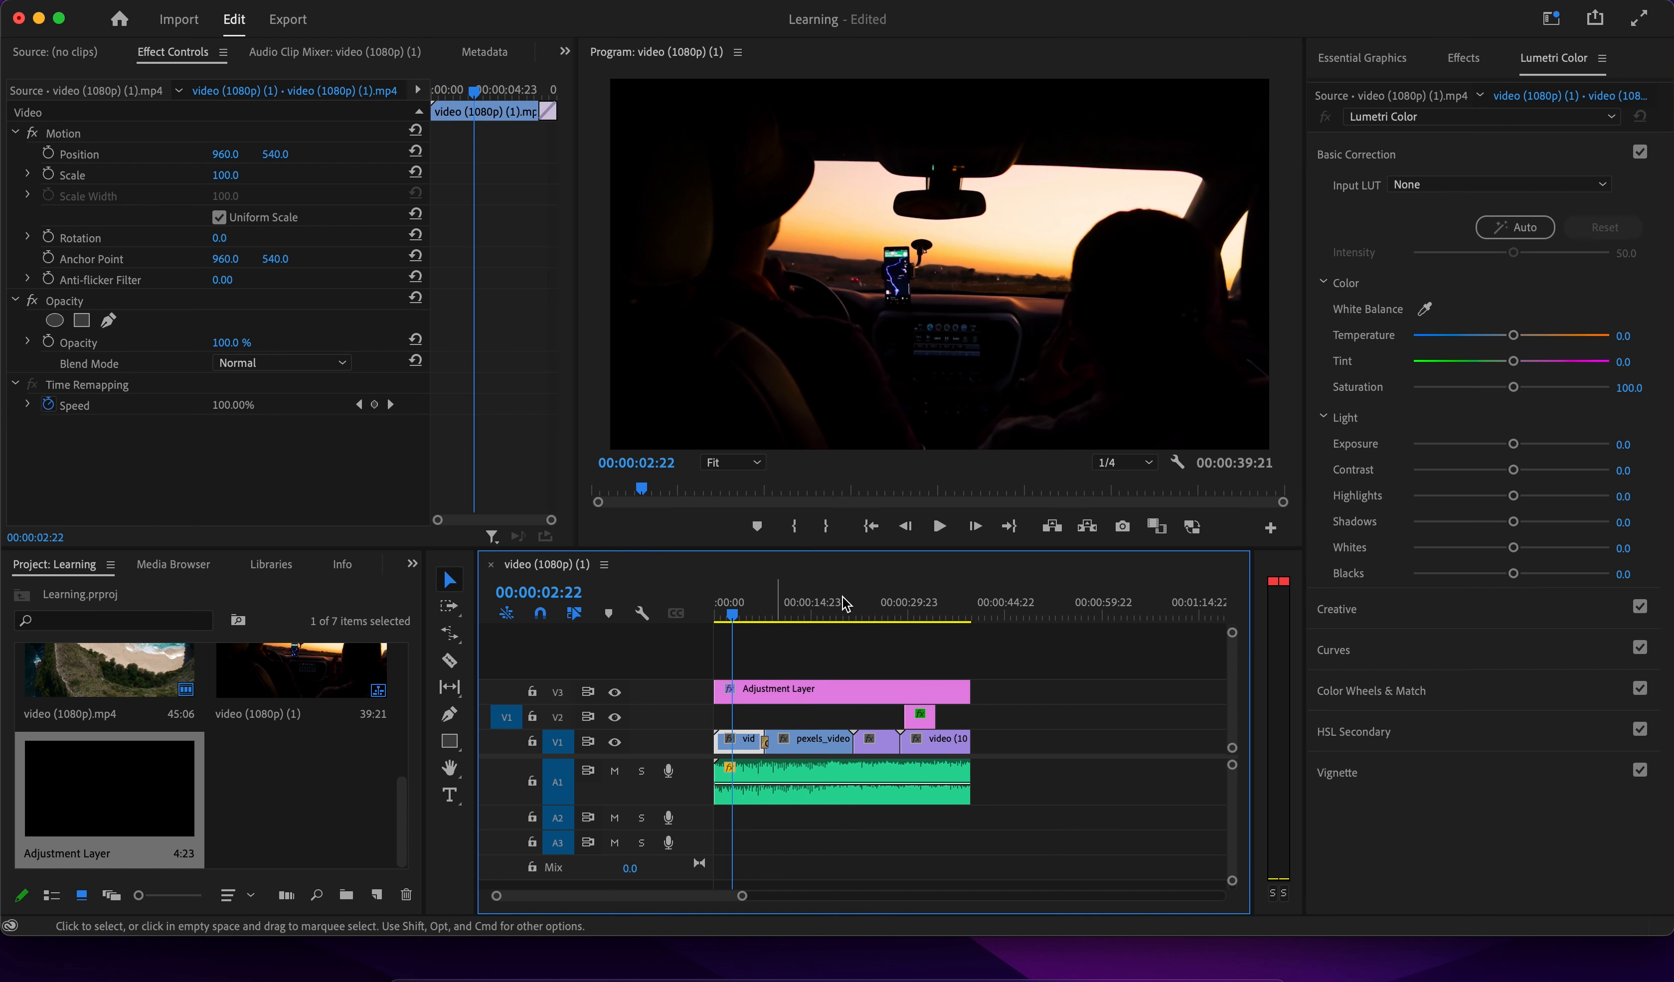
pyautogui.moveTo(1510, 337); pyautogui.dragTo(1492, 340)
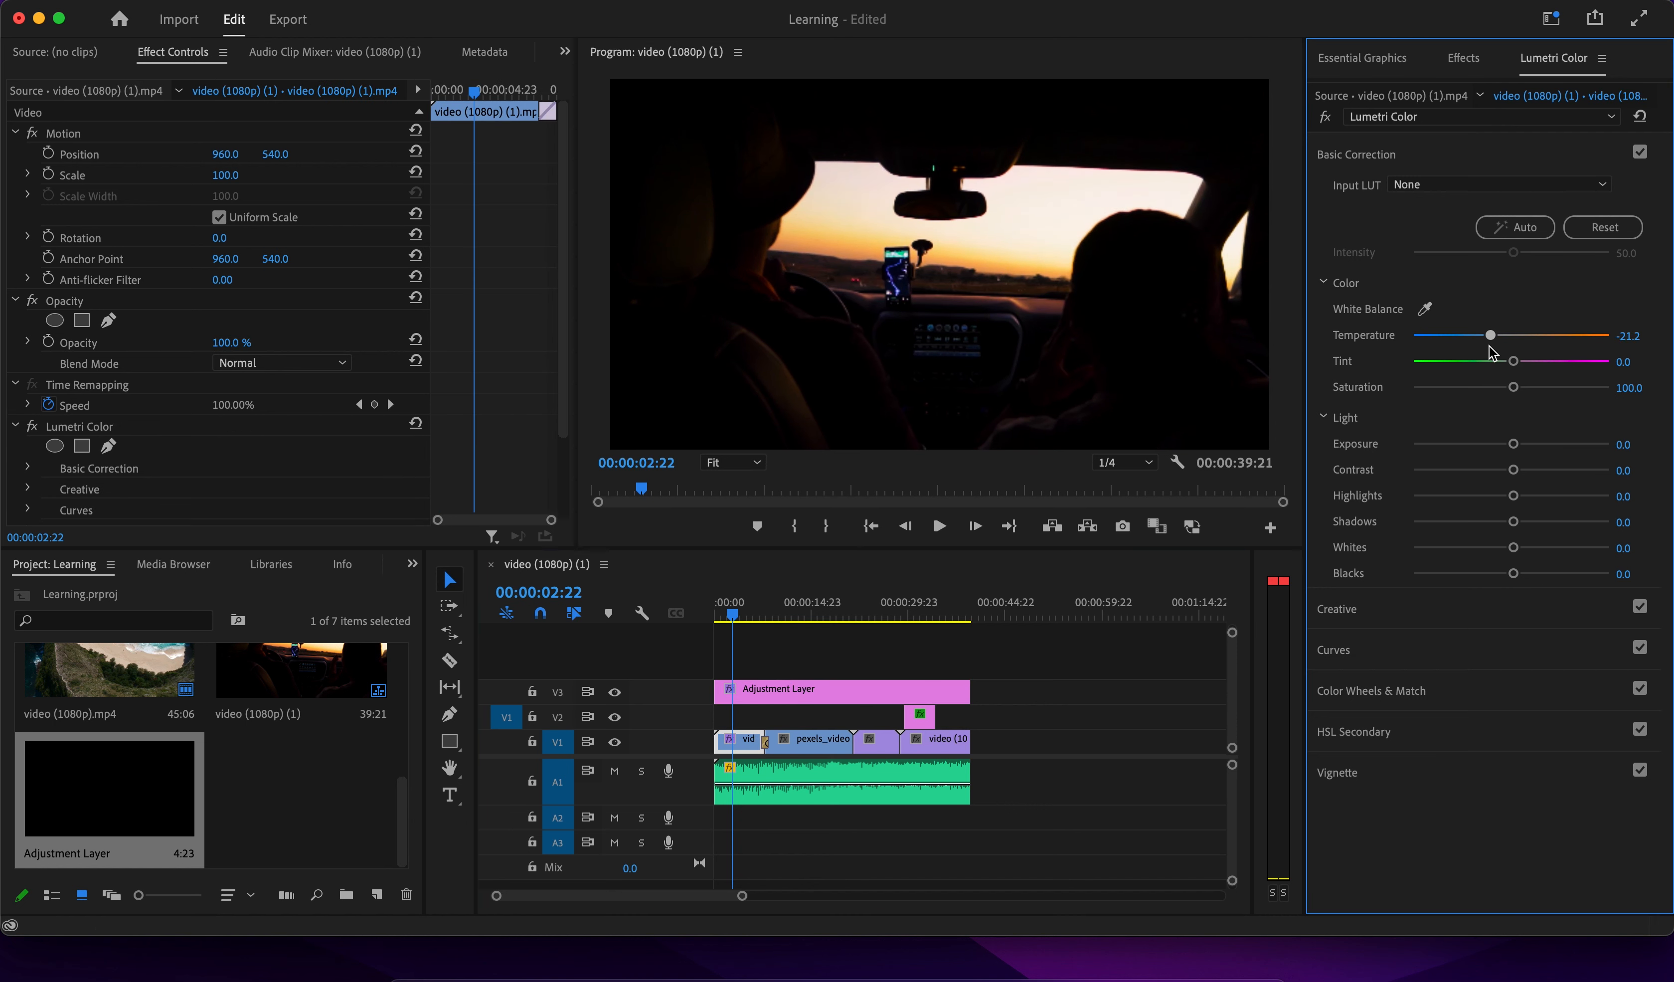
pyautogui.click(1025, 747)
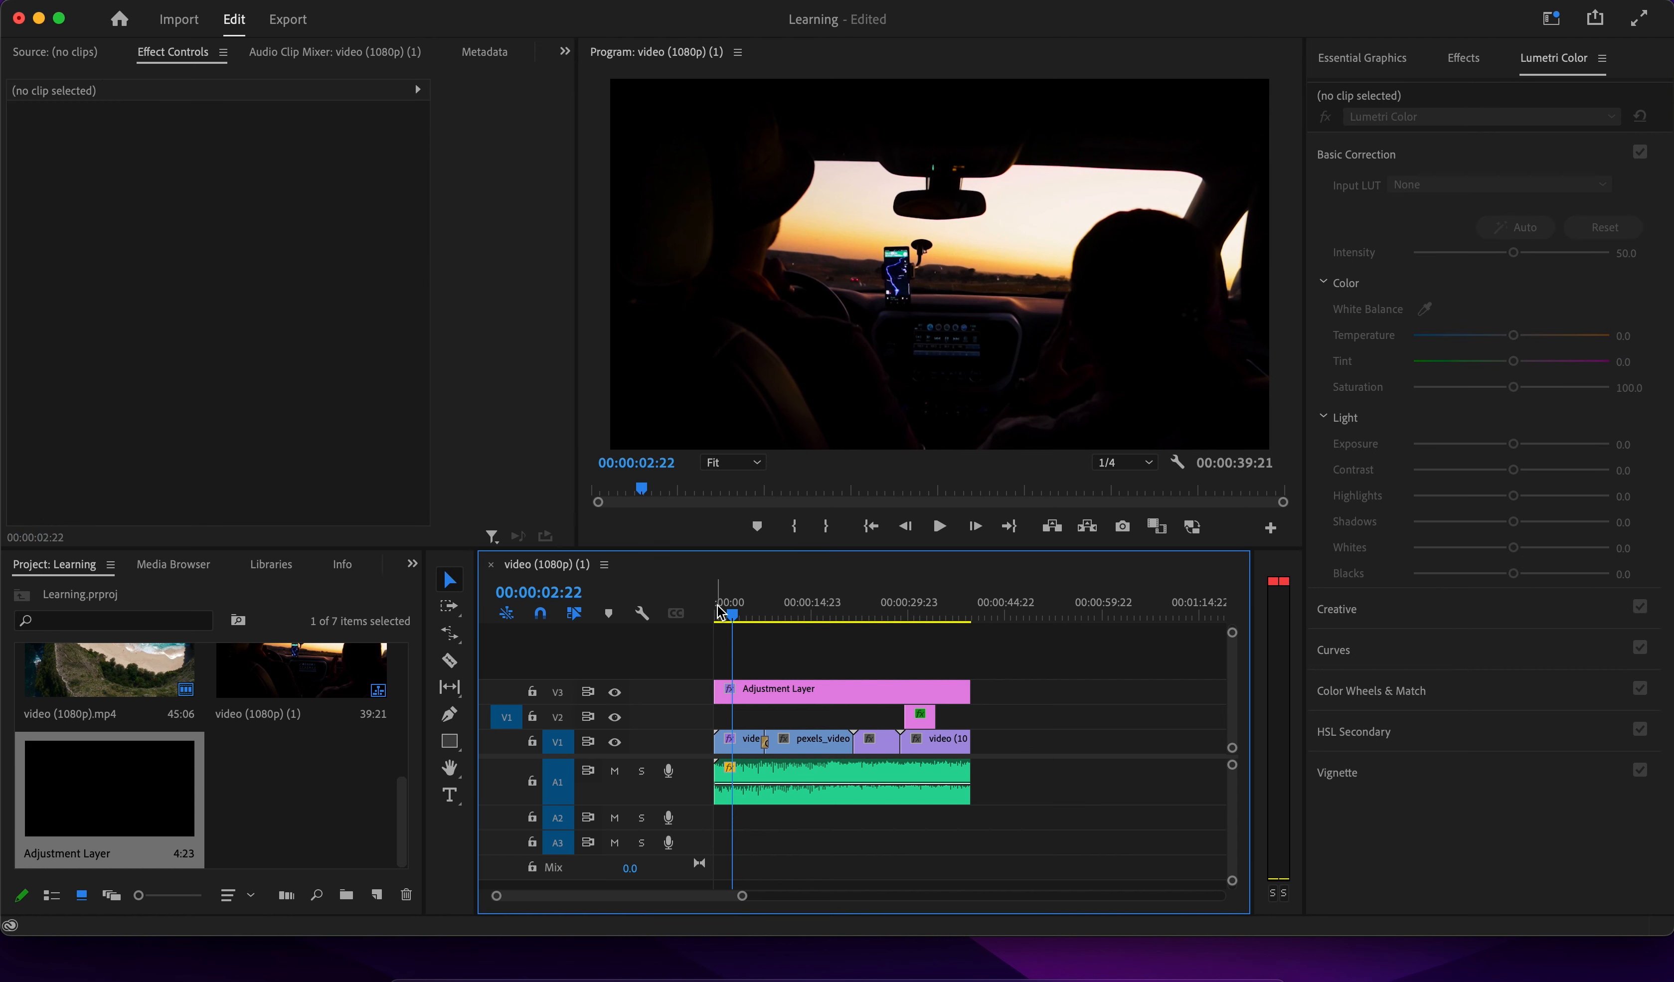
pyautogui.click(726, 616)
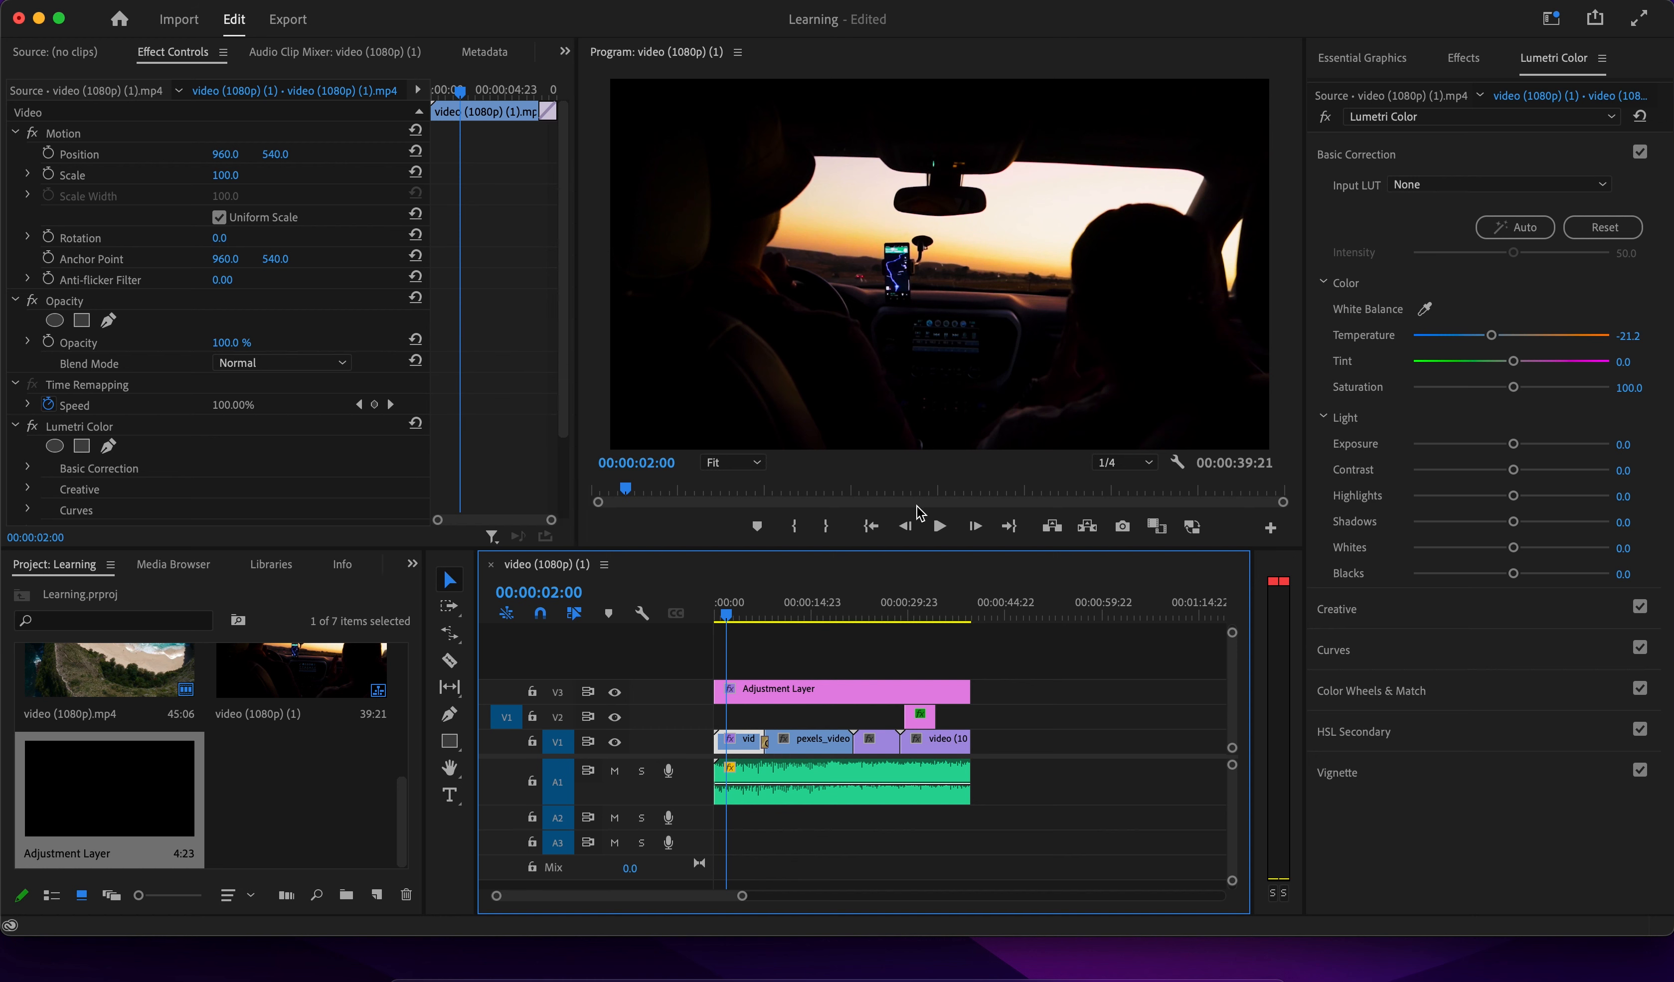
# Open the sequence's export settings and name the output file Done Learning.mp4.
pyautogui.click(290, 21)
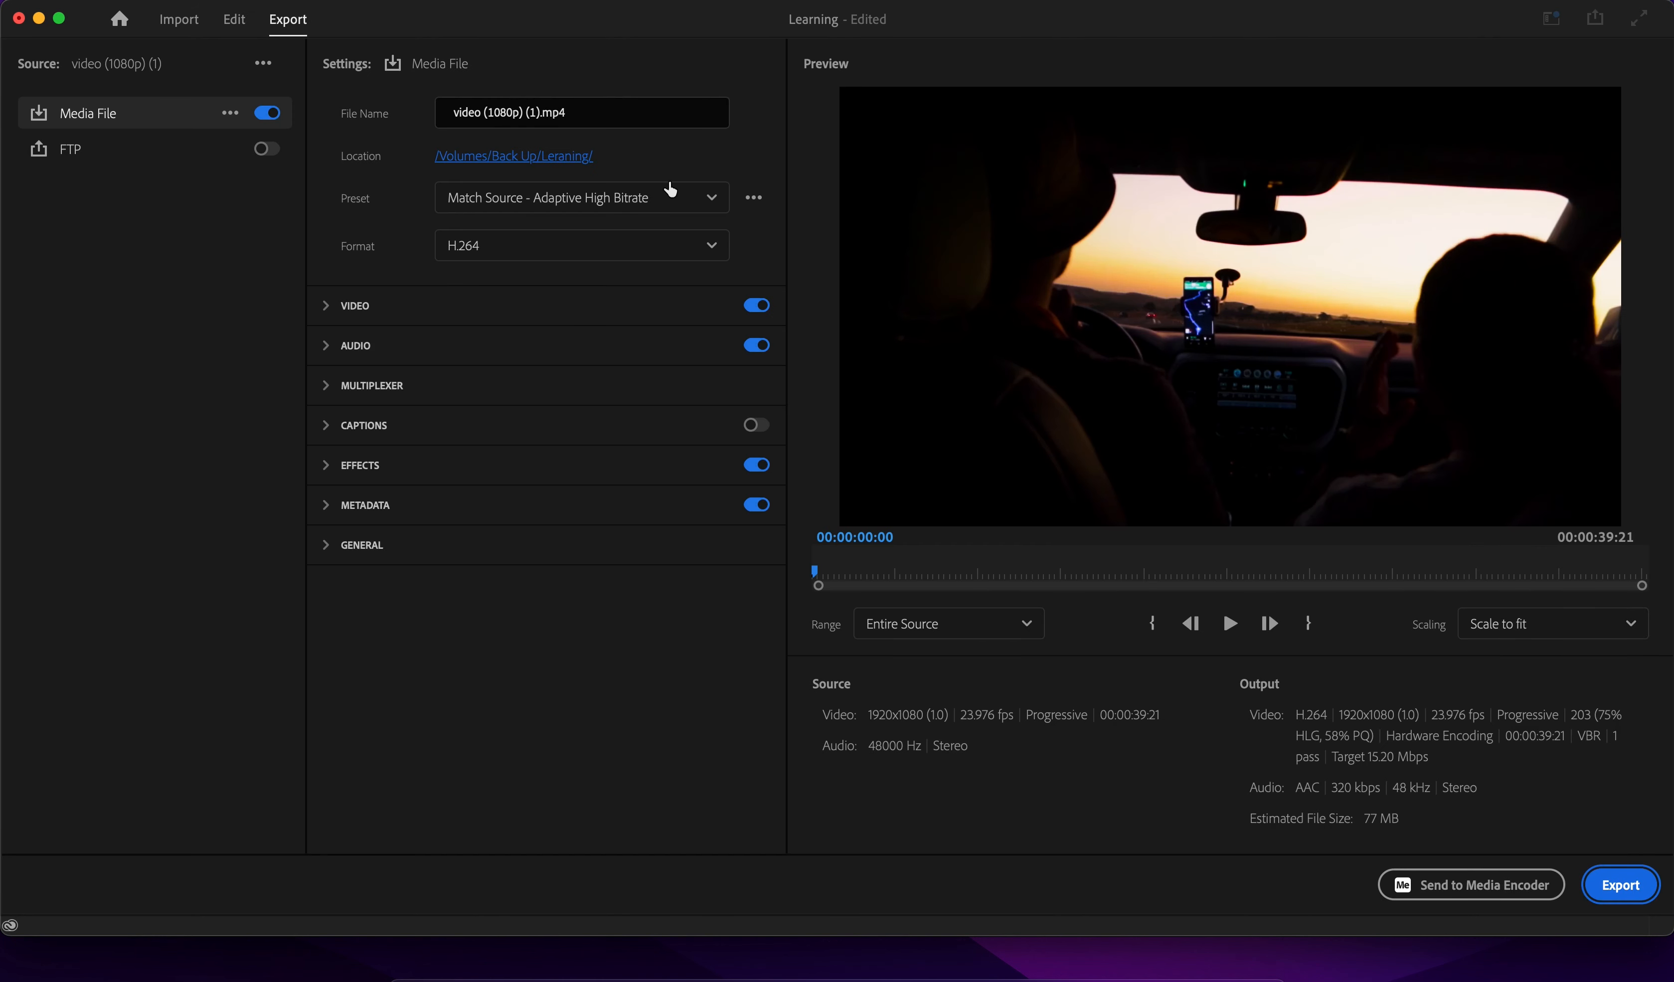
pyautogui.click(541, 113)
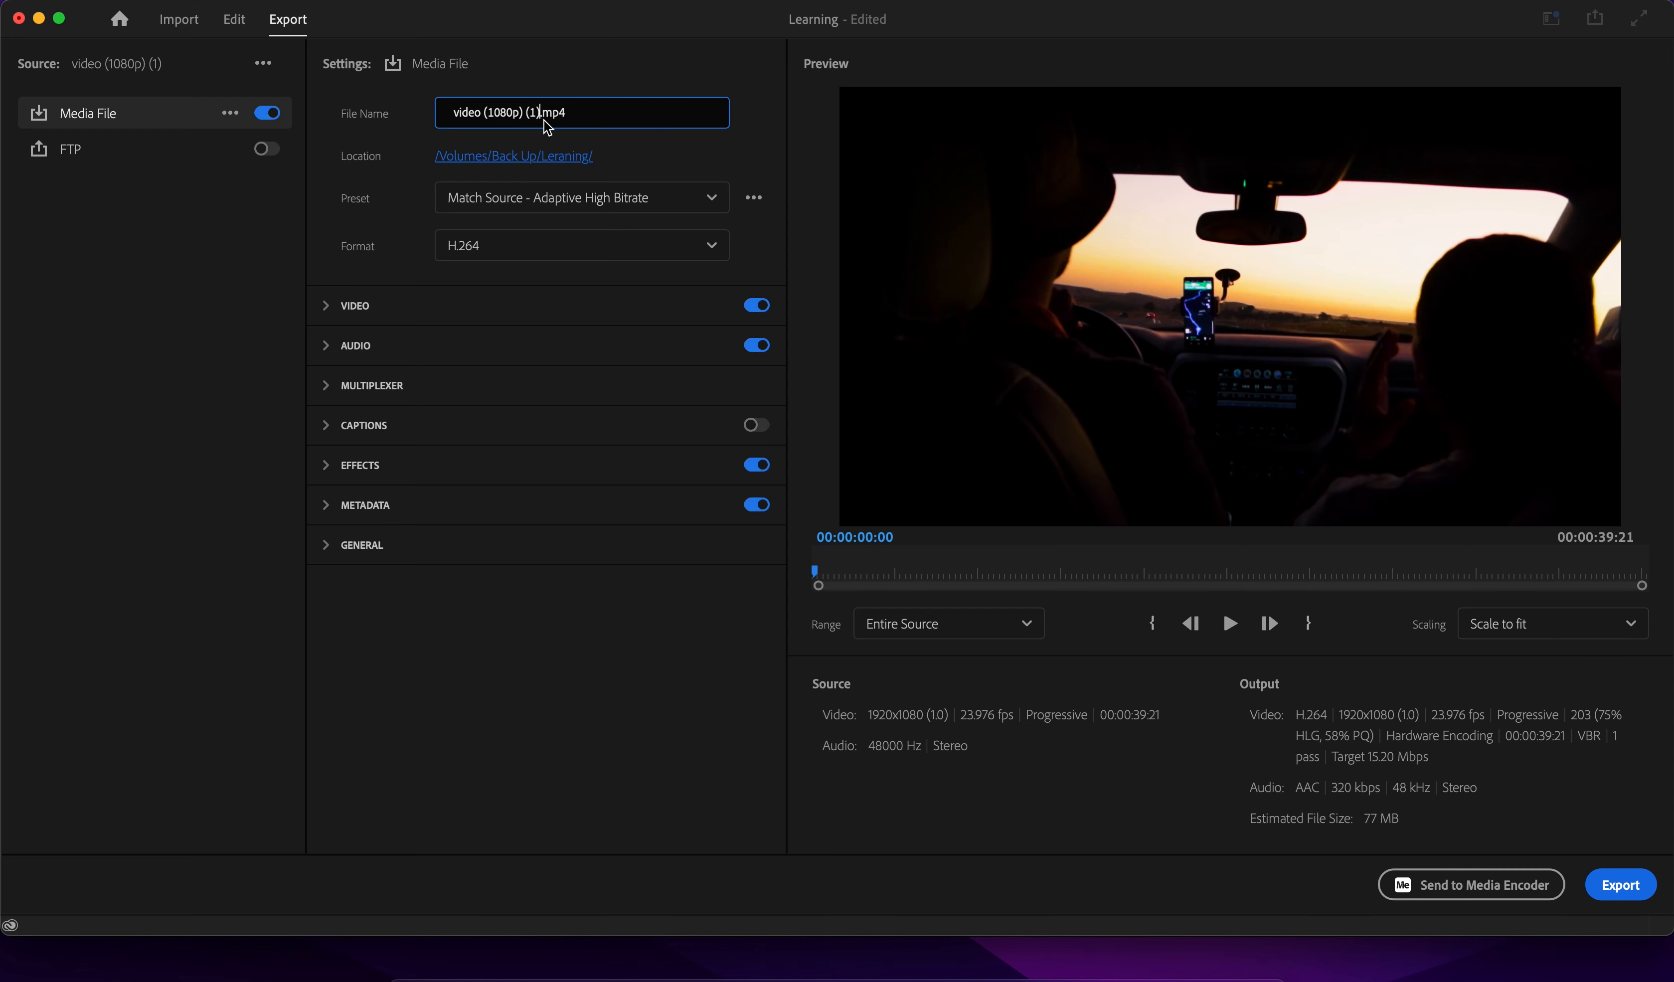
pyautogui.moveTo(541, 112); pyautogui.dragTo(445, 117)
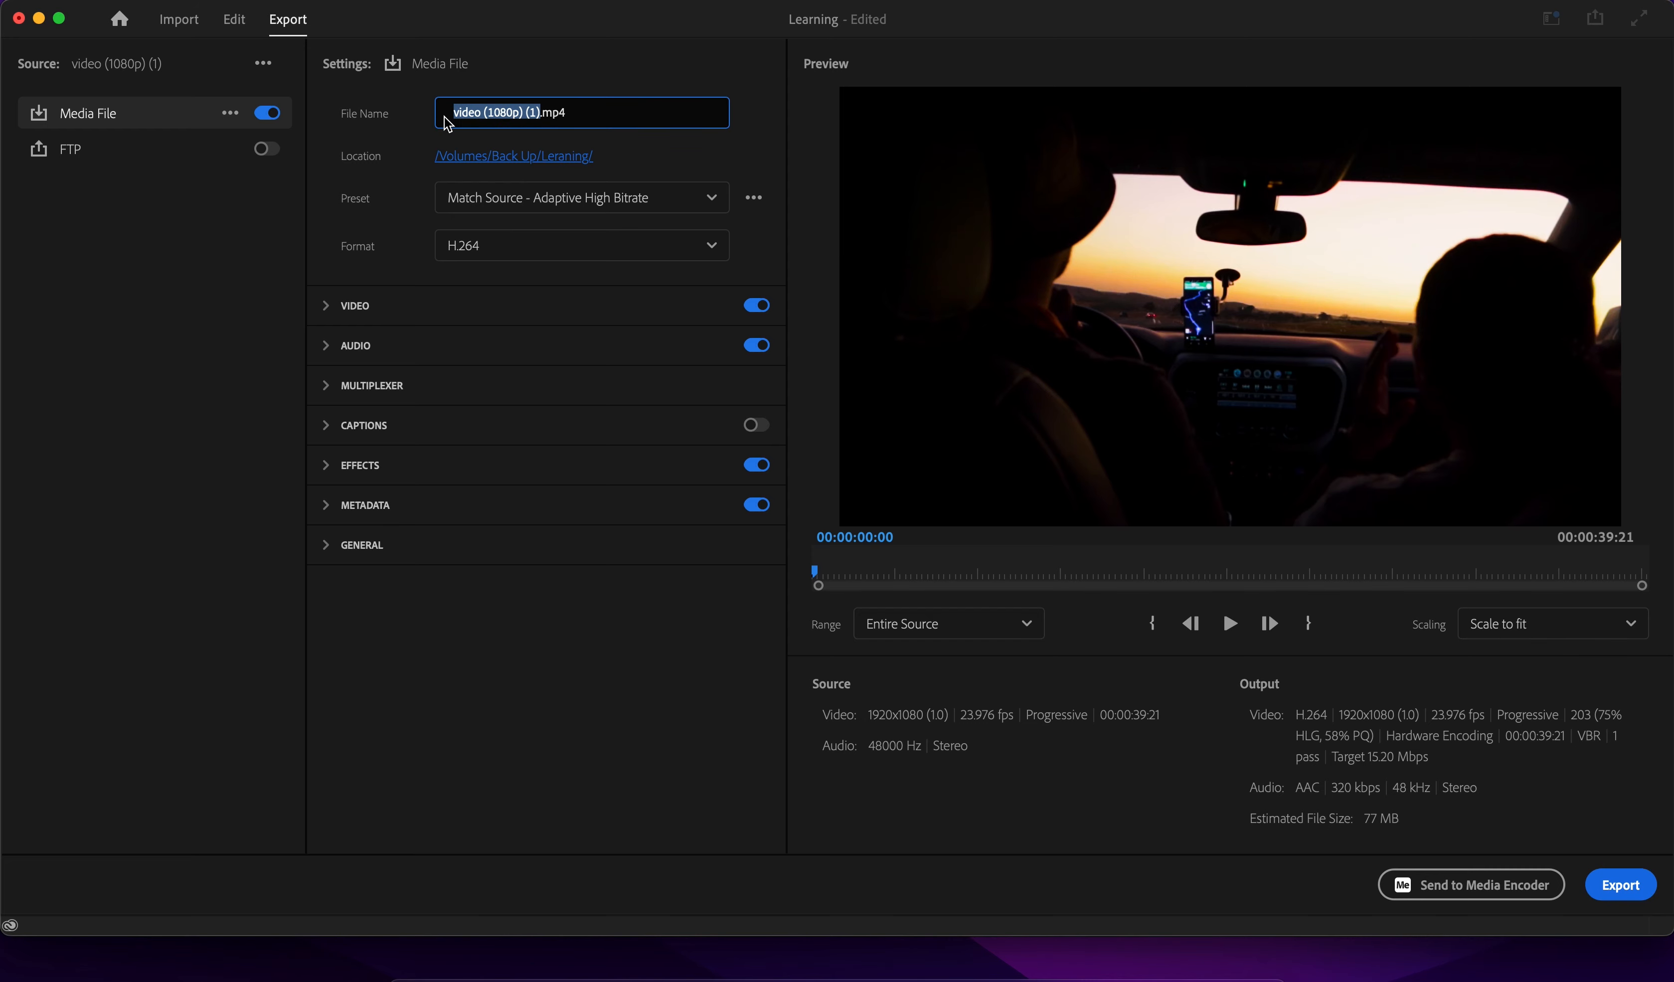
pyautogui.write('D')
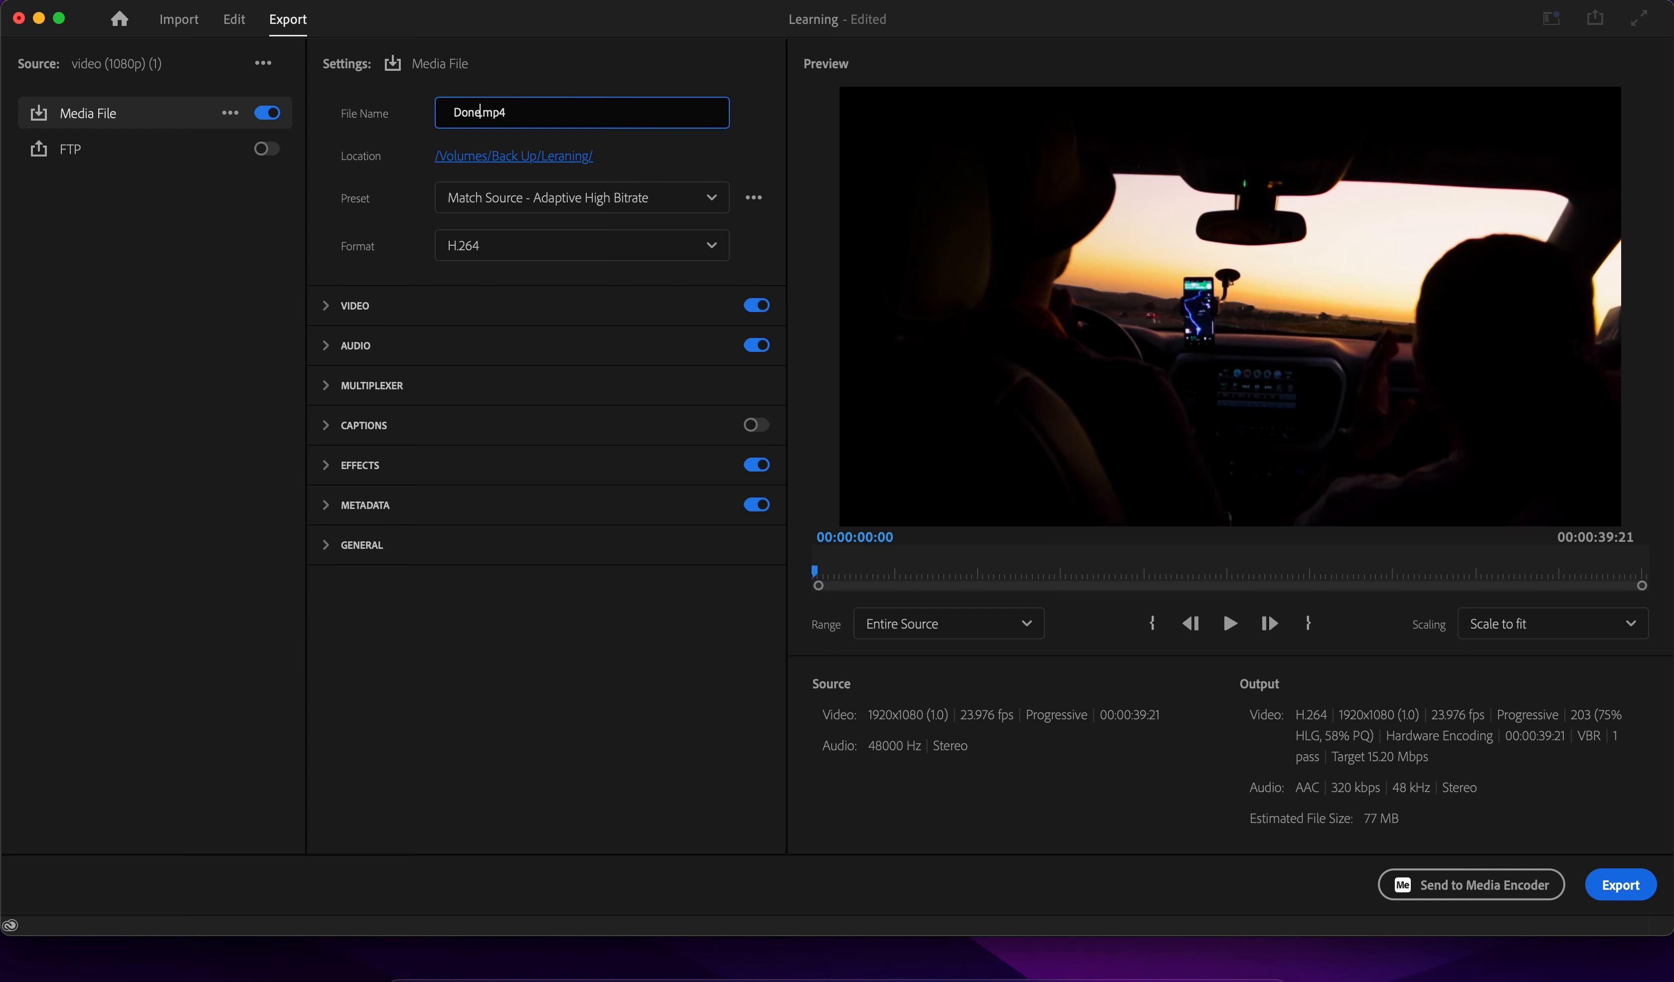
pyautogui.write('one Lea')
# Choose the Leraning folder as the export location for the video file and save that choice.
pyautogui.click(505, 157)
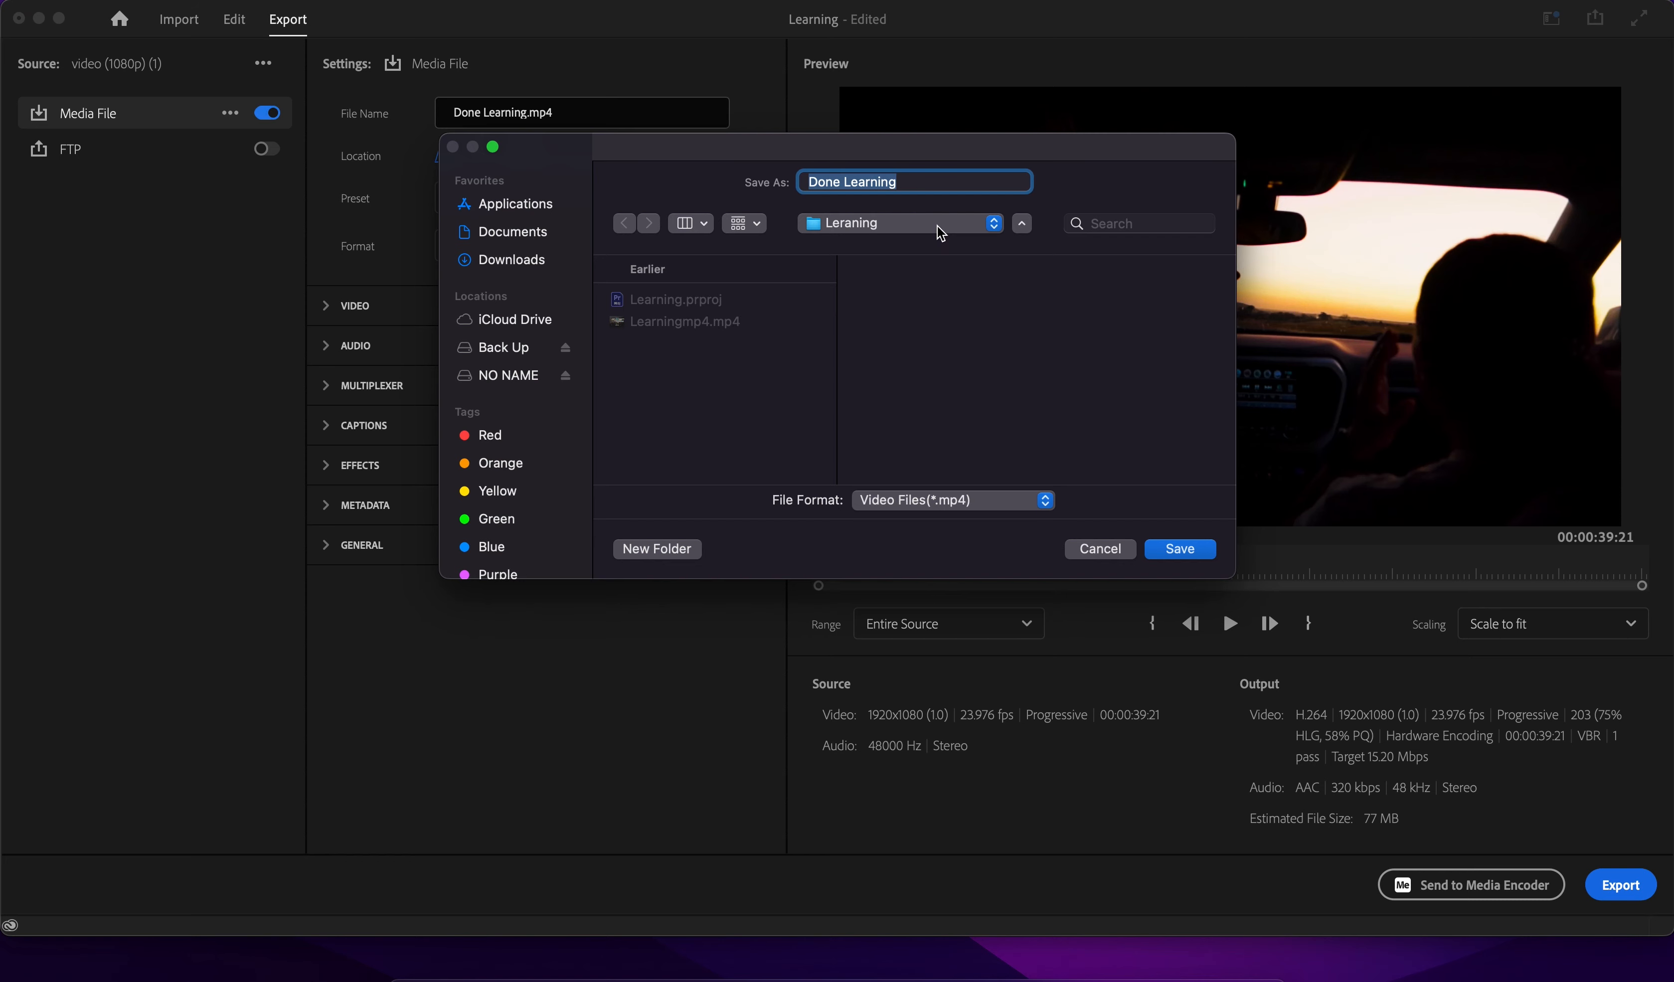
pyautogui.click(941, 233)
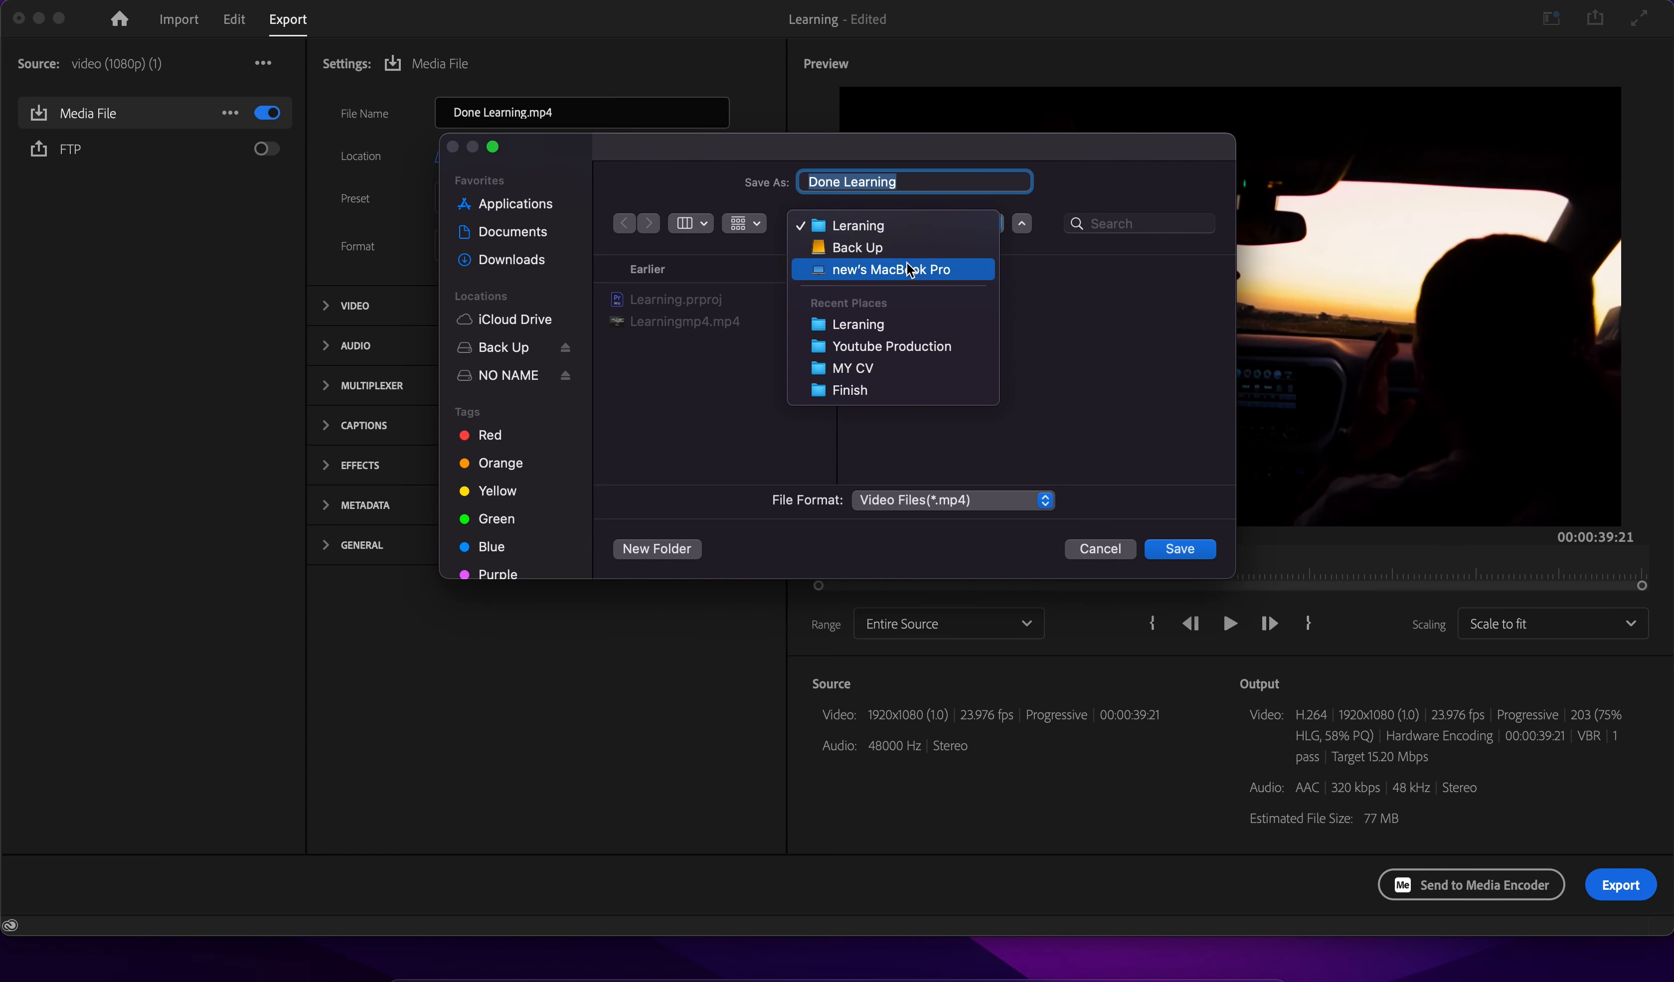
pyautogui.click(859, 326)
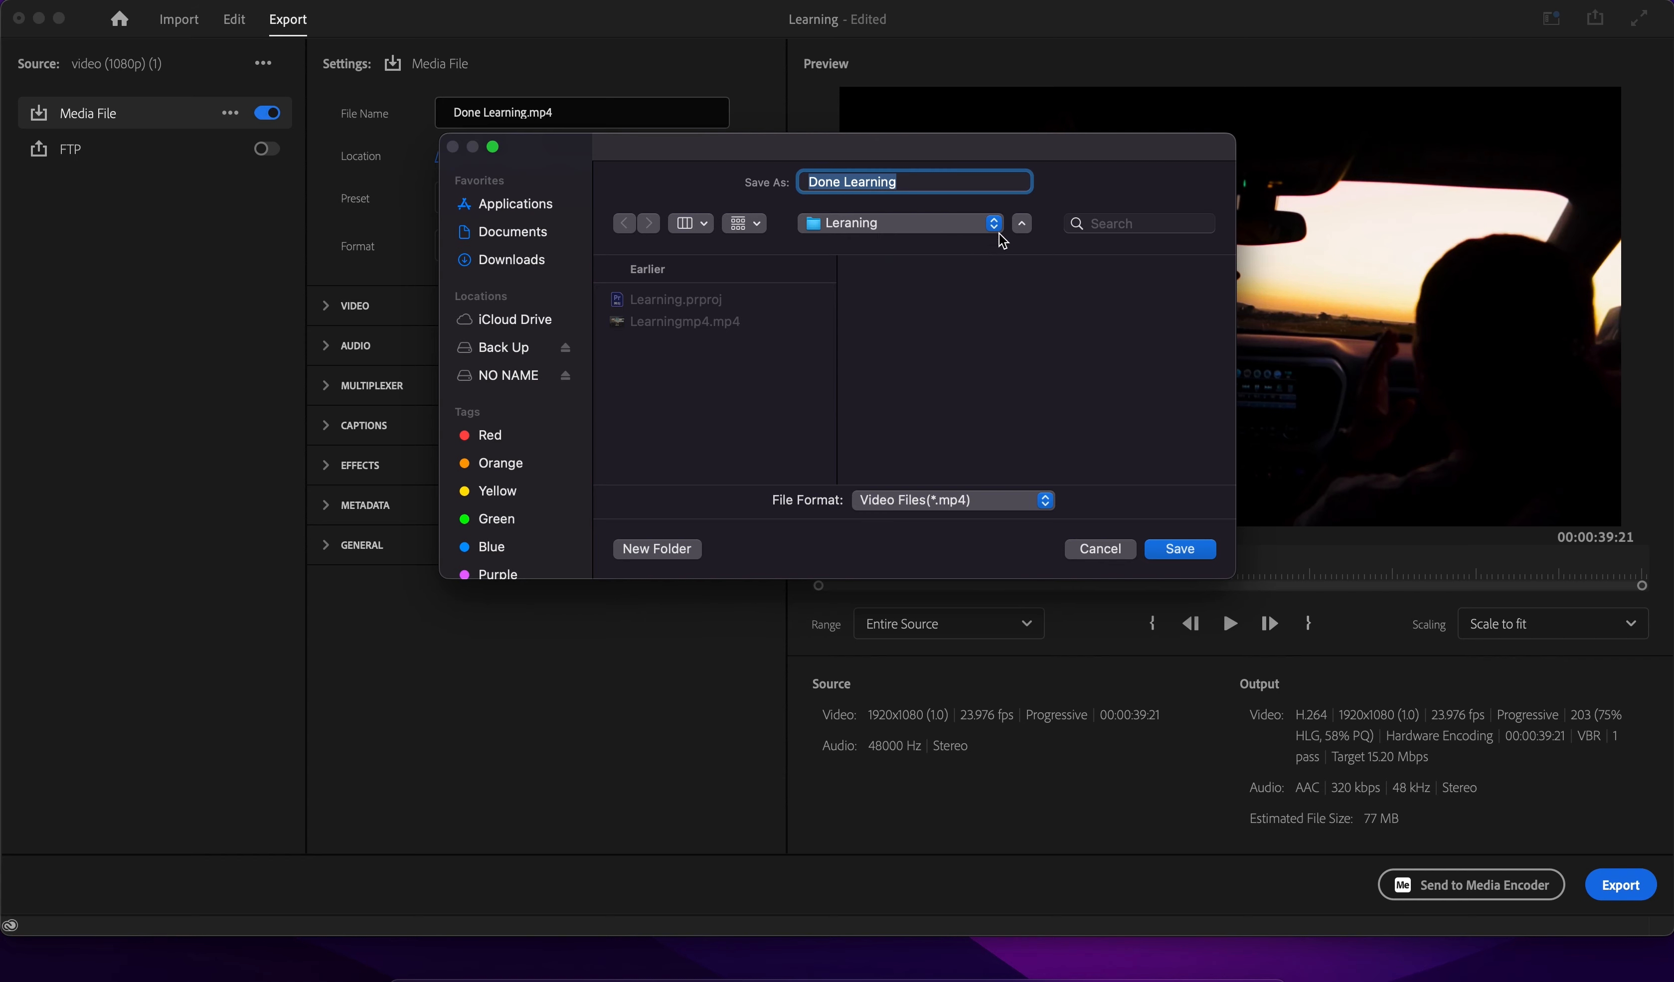
pyautogui.click(1191, 555)
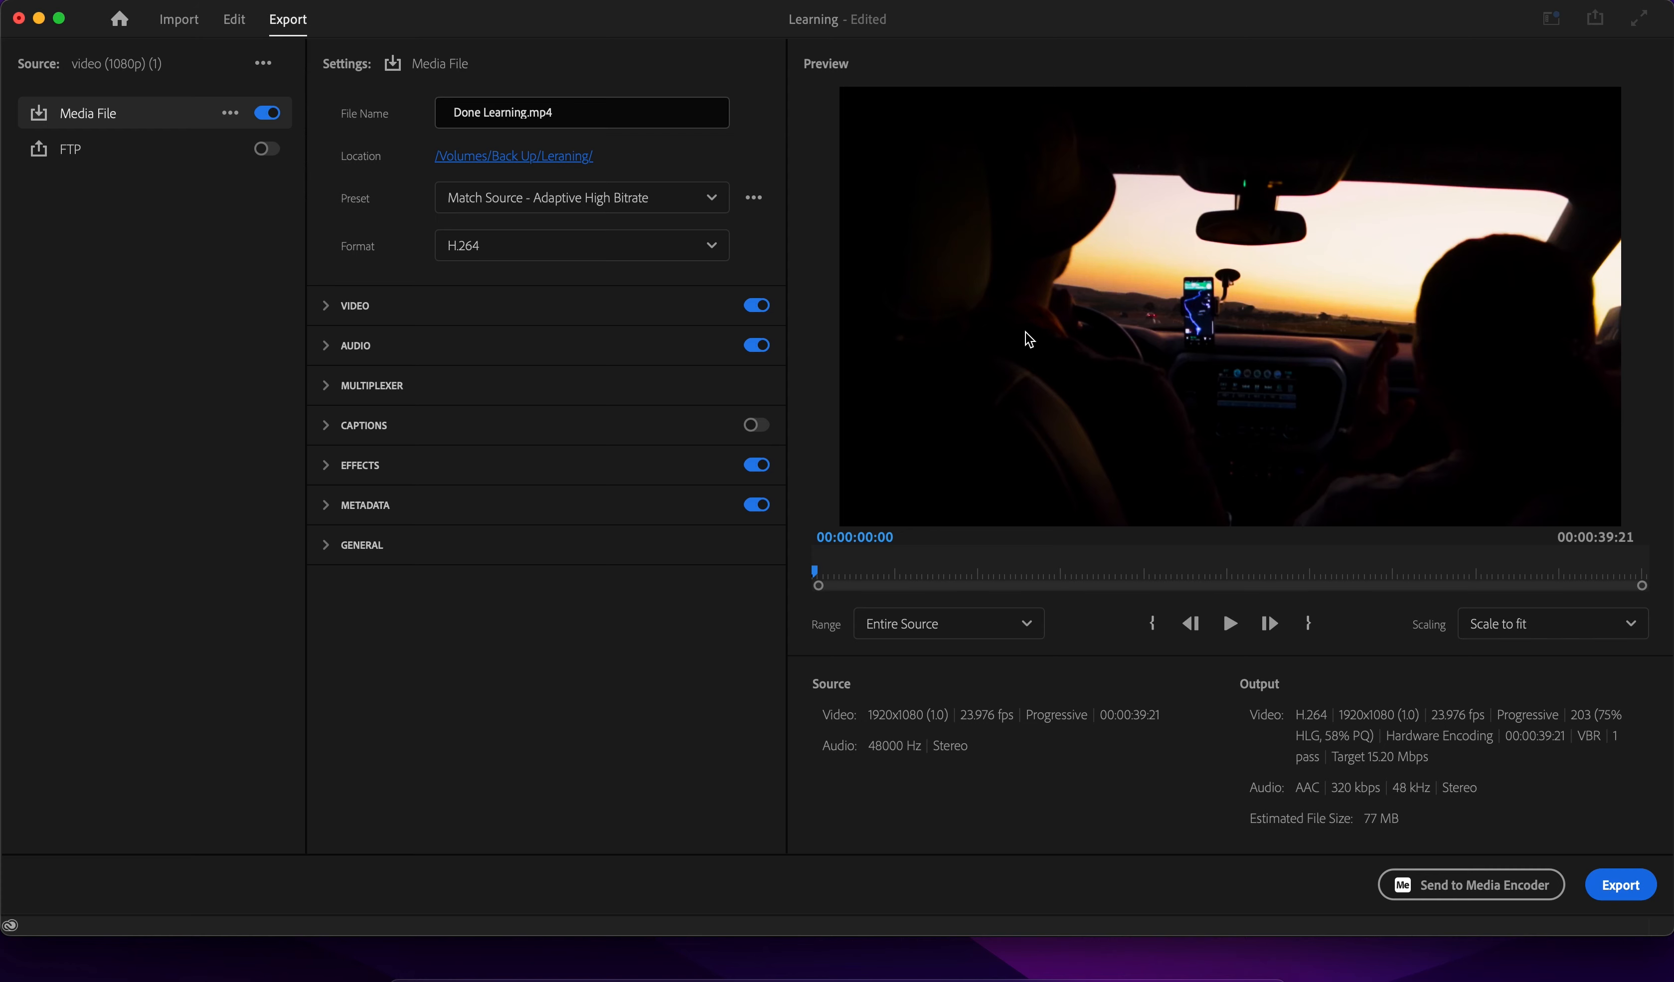